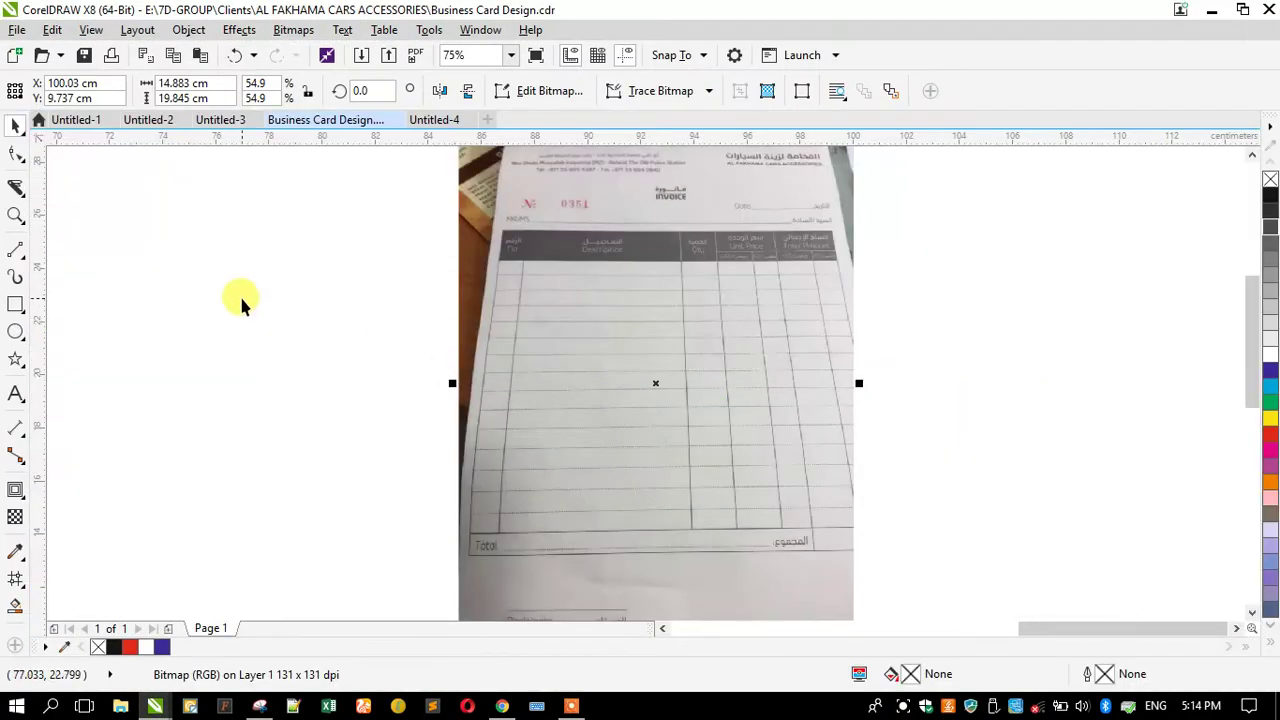
Step: Move the invoice photo farther to the right of the voucher designs, leaving empty space beside it
{"action": "scroll", "coordinate": [605, 280], "scroll_direction": "down", "scroll_amount": 1}
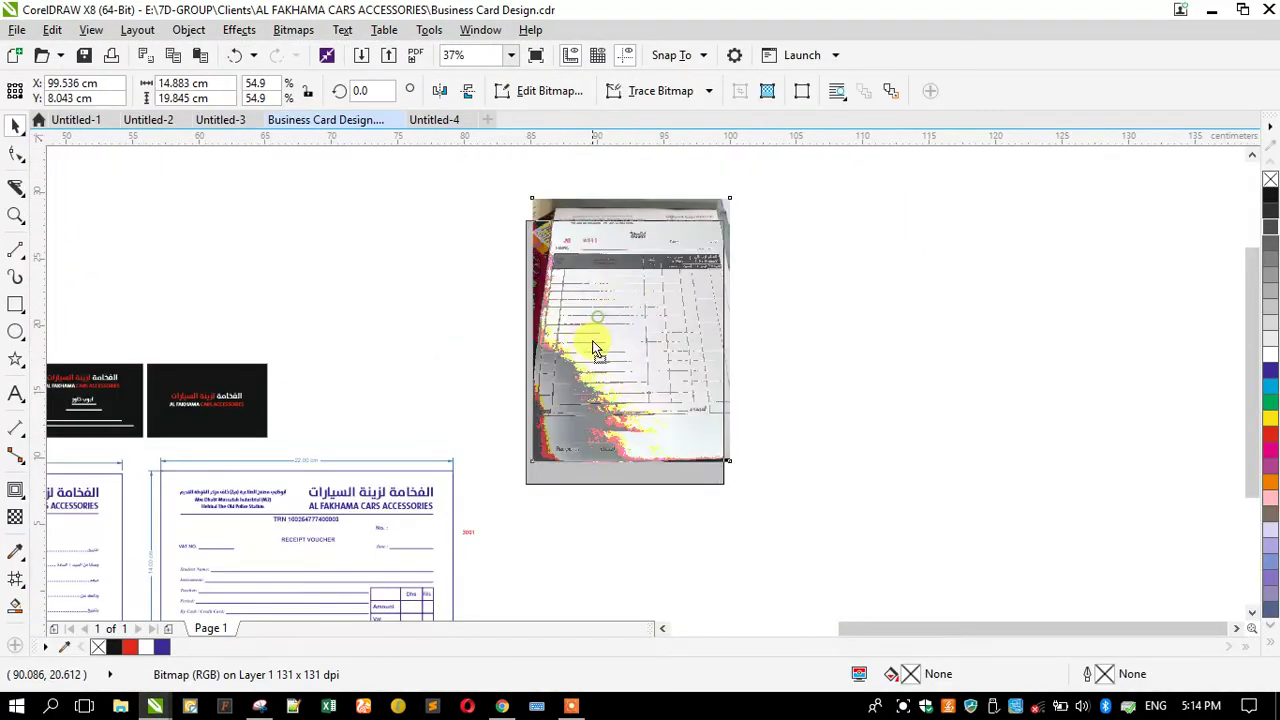
{"action": "left_click", "coordinate": [317, 213]}
{"action": "scroll", "coordinate": [617, 321], "scroll_direction": "down", "scroll_amount": 1}
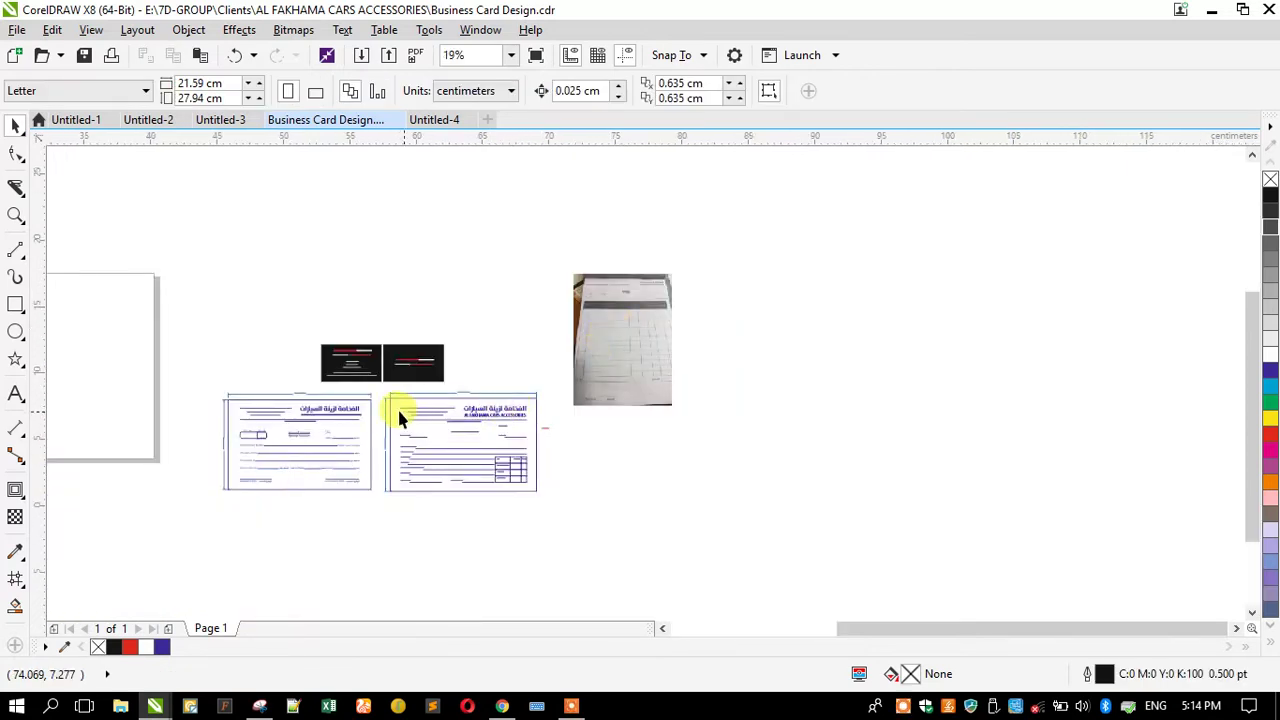
{"action": "scroll", "coordinate": [402, 410], "scroll_direction": "up", "scroll_amount": 1}
{"action": "left_click", "coordinate": [814, 310]}
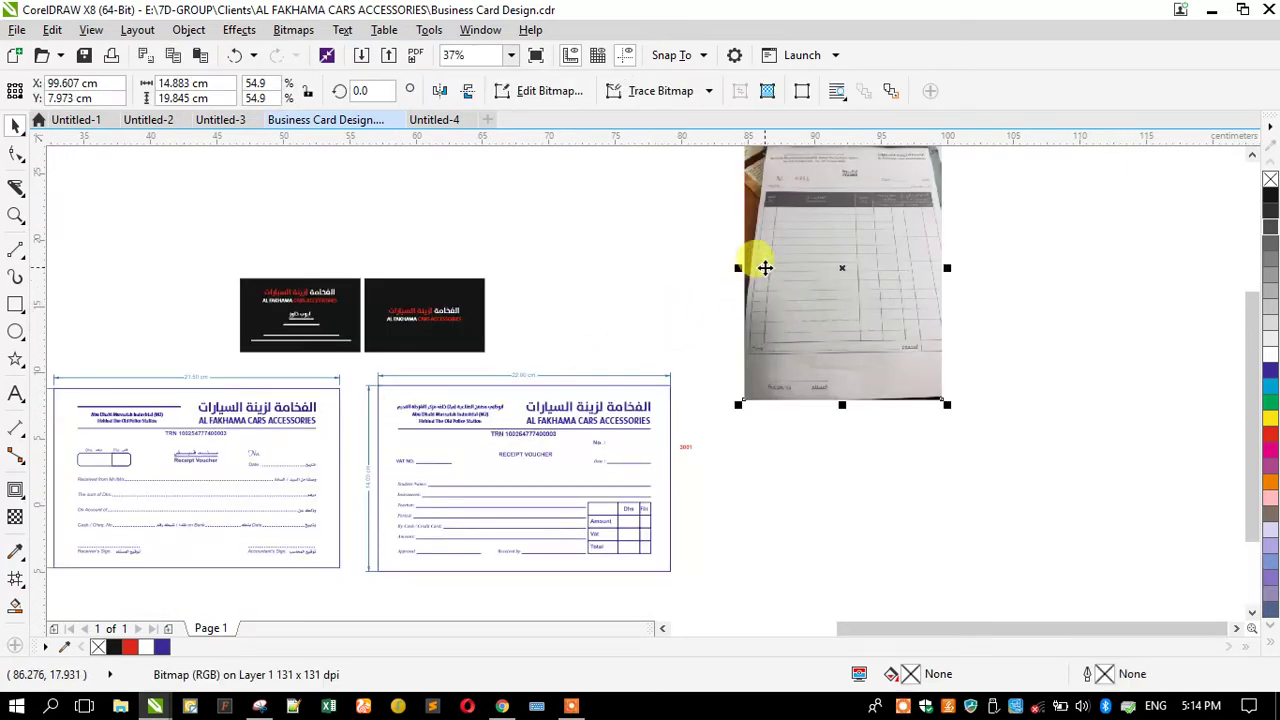
{"action": "scroll", "coordinate": [757, 263], "scroll_direction": "down", "scroll_amount": 1}
{"action": "left_click_drag", "start_coordinate": [789, 263], "coordinate": [792, 197]}
{"action": "scroll", "coordinate": [792, 197], "scroll_direction": "up", "scroll_amount": 2}
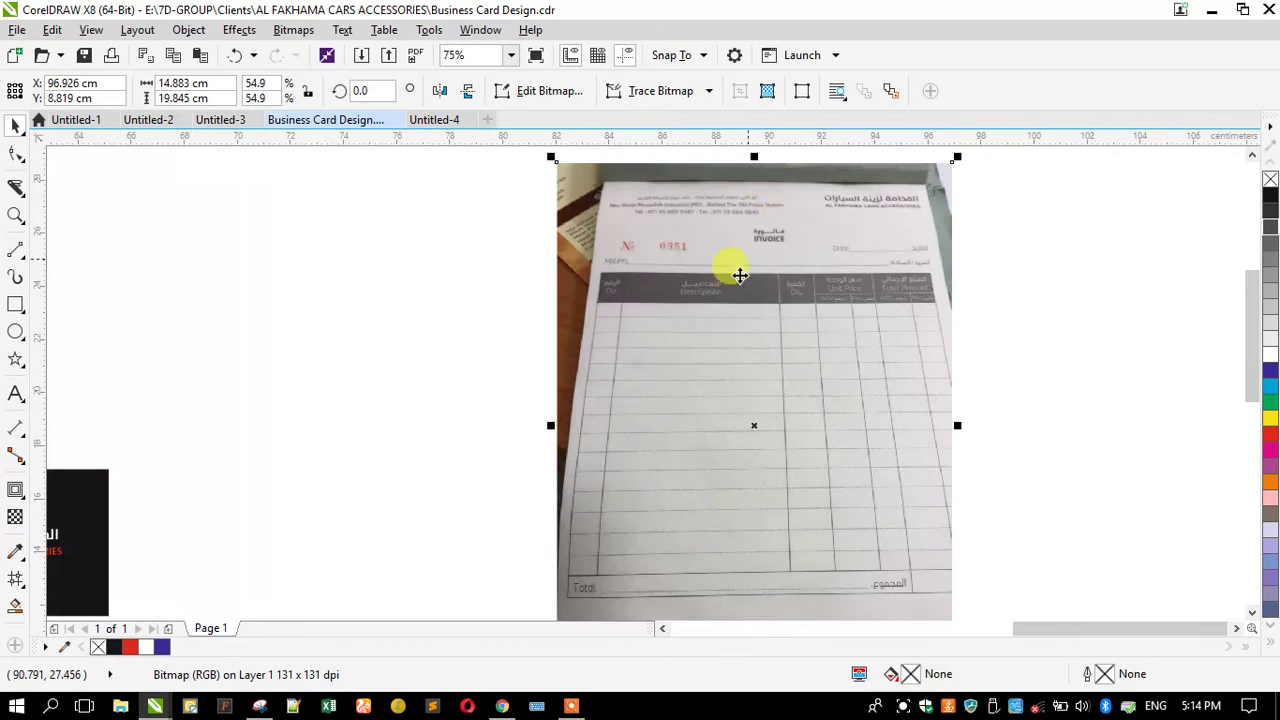
{"action": "left_click_drag", "start_coordinate": [769, 317], "coordinate": [873, 315]}
Step: Draw a page rectangle beside the invoice photo and size it to 16.5 cm wide by 23 cm high
{"action": "left_click", "coordinate": [15, 305]}
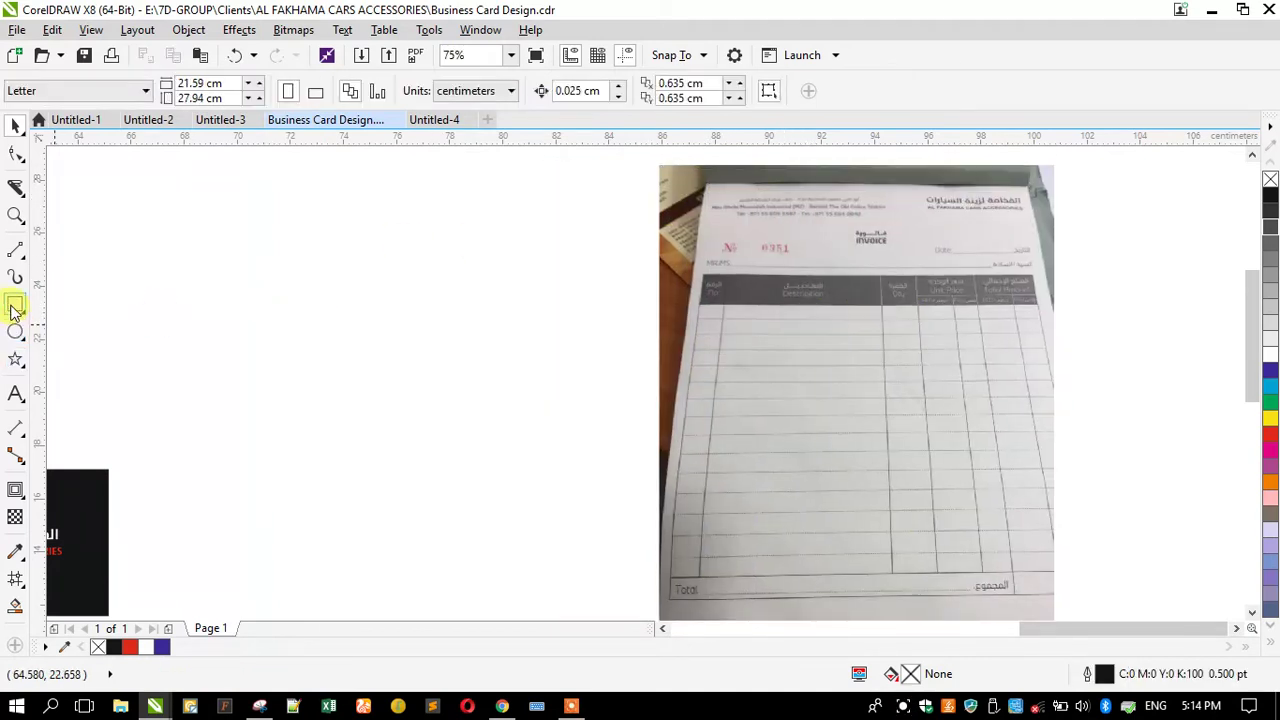
{"action": "left_click_drag", "start_coordinate": [268, 214], "coordinate": [494, 618]}
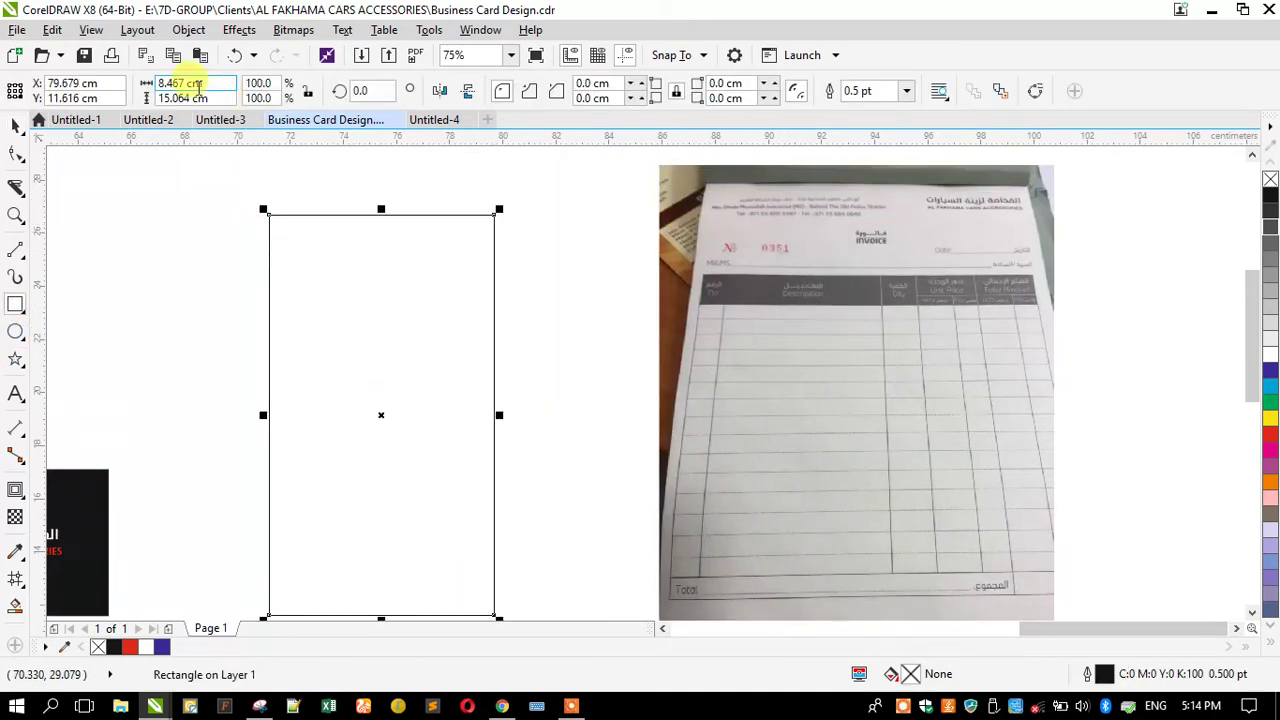
{"action": "left_click", "coordinate": [180, 83]}
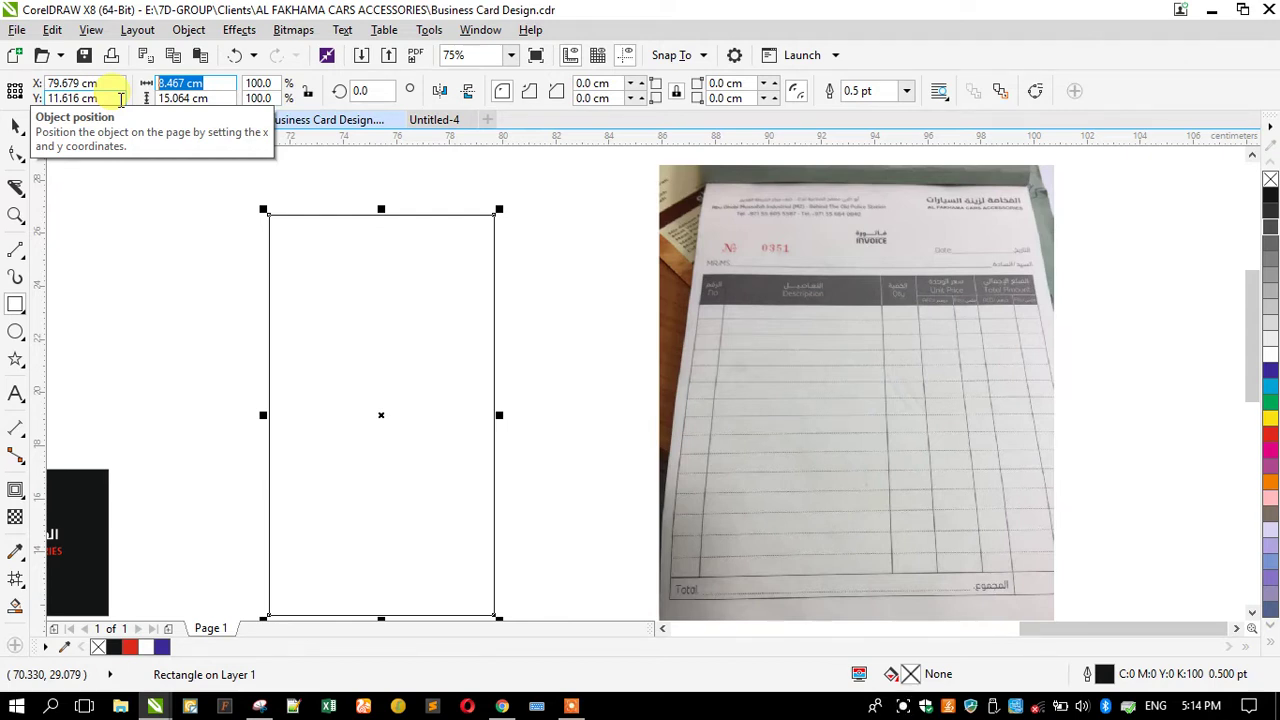
{"action": "type", "text": "16.5"}
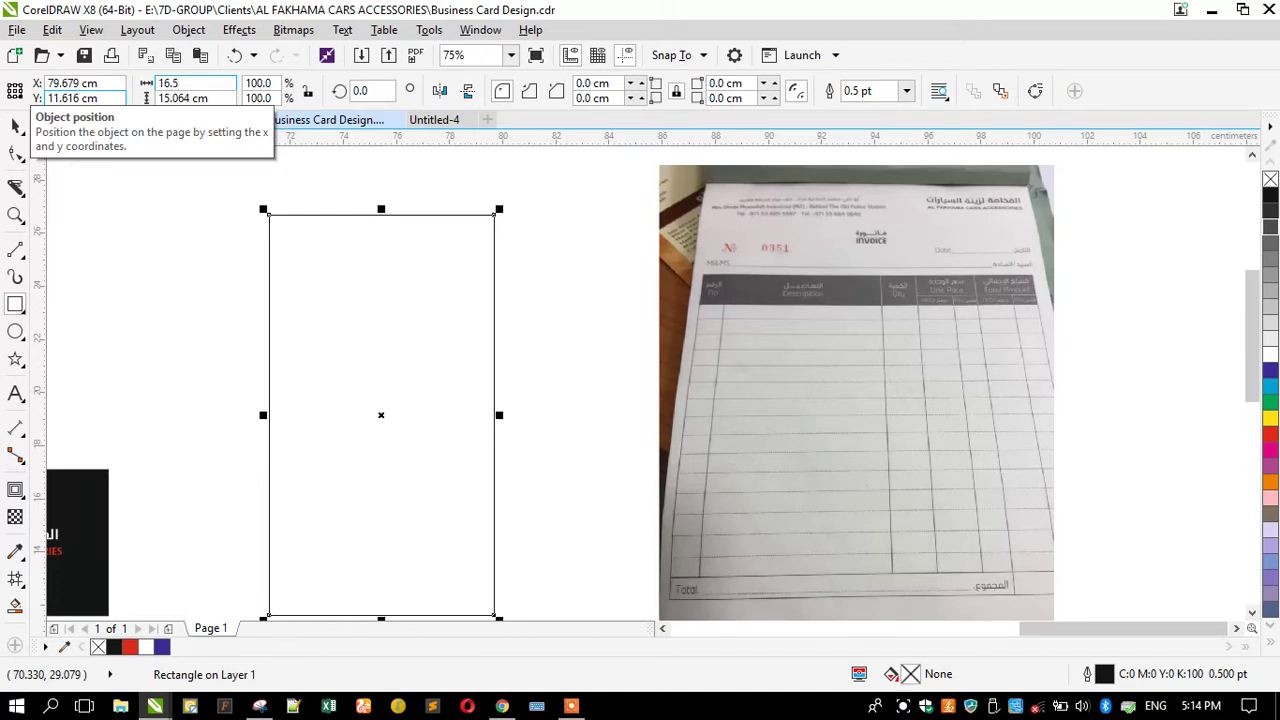
{"action": "key", "text": "Tab"}
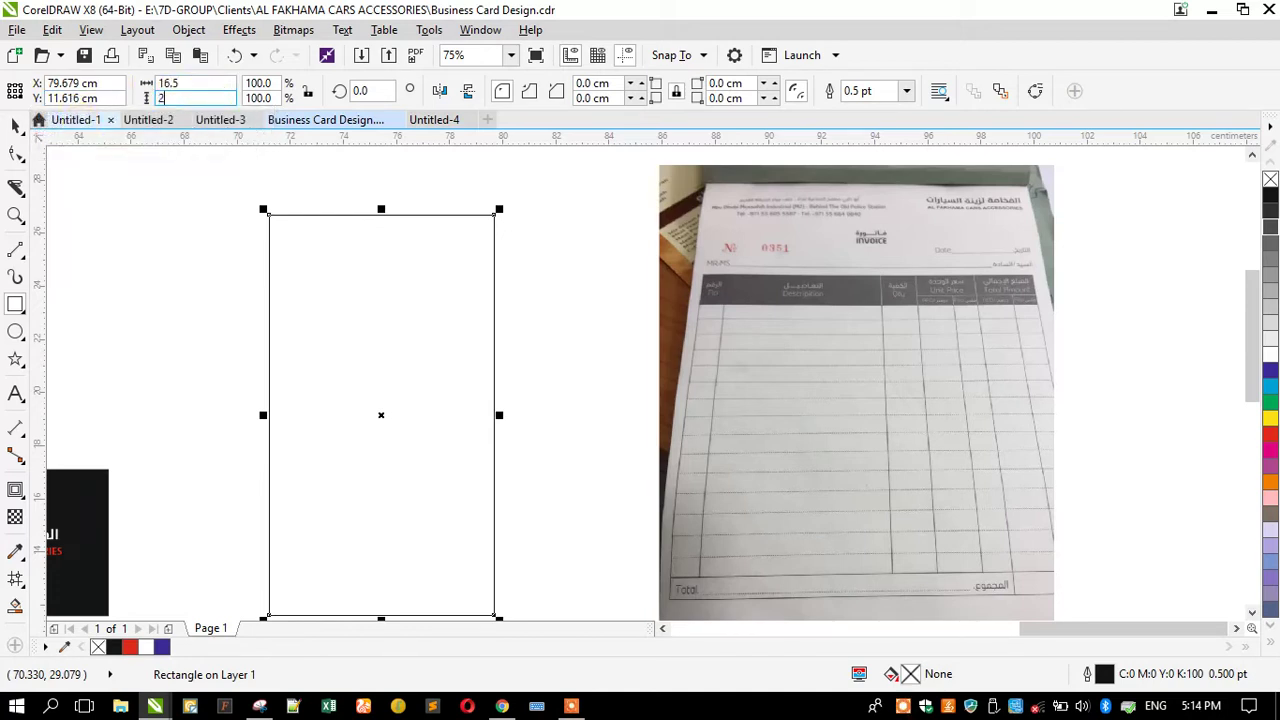
{"action": "type", "text": "23"}
{"action": "key", "text": "Return"}
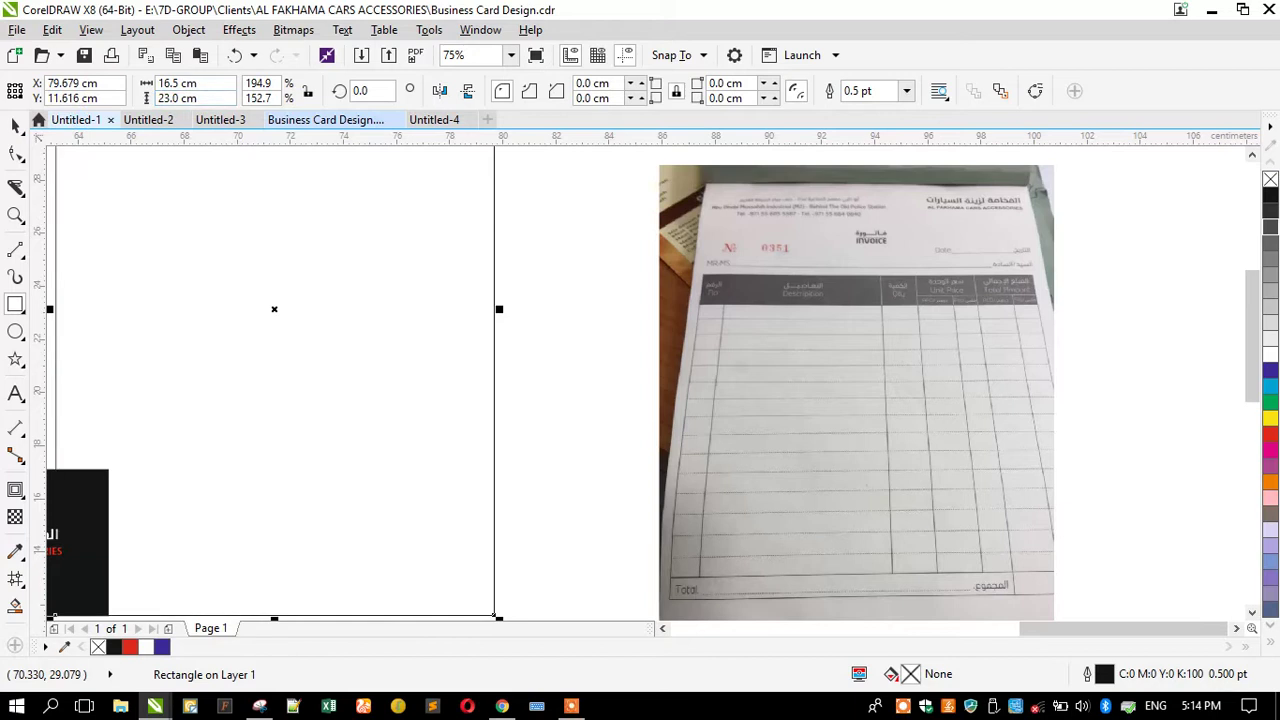
Step: Move the page rectangle to the right side of the invoice photo
{"action": "left_click", "coordinate": [15, 125]}
{"action": "scroll", "coordinate": [391, 211], "scroll_direction": "down", "scroll_amount": 2}
{"action": "left_click_drag", "start_coordinate": [371, 263], "coordinate": [840, 314]}
Step: Enlarge the invoice photo proportionally to 23 cm high to match the page rectangle, and shift the rectangle clear of the photo
{"action": "left_click", "coordinate": [633, 308]}
{"action": "left_click_drag", "start_coordinate": [694, 166], "coordinate": [733, 166]}
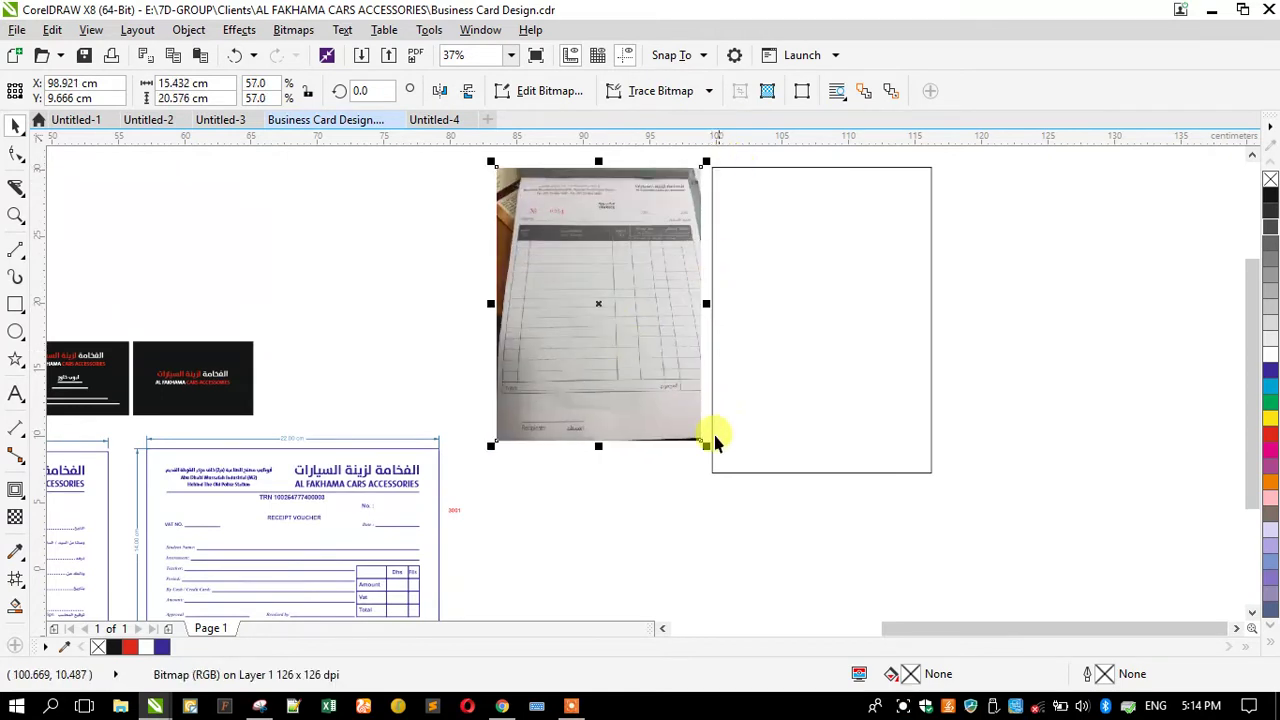
{"action": "left_click_drag", "start_coordinate": [700, 441], "coordinate": [740, 480]}
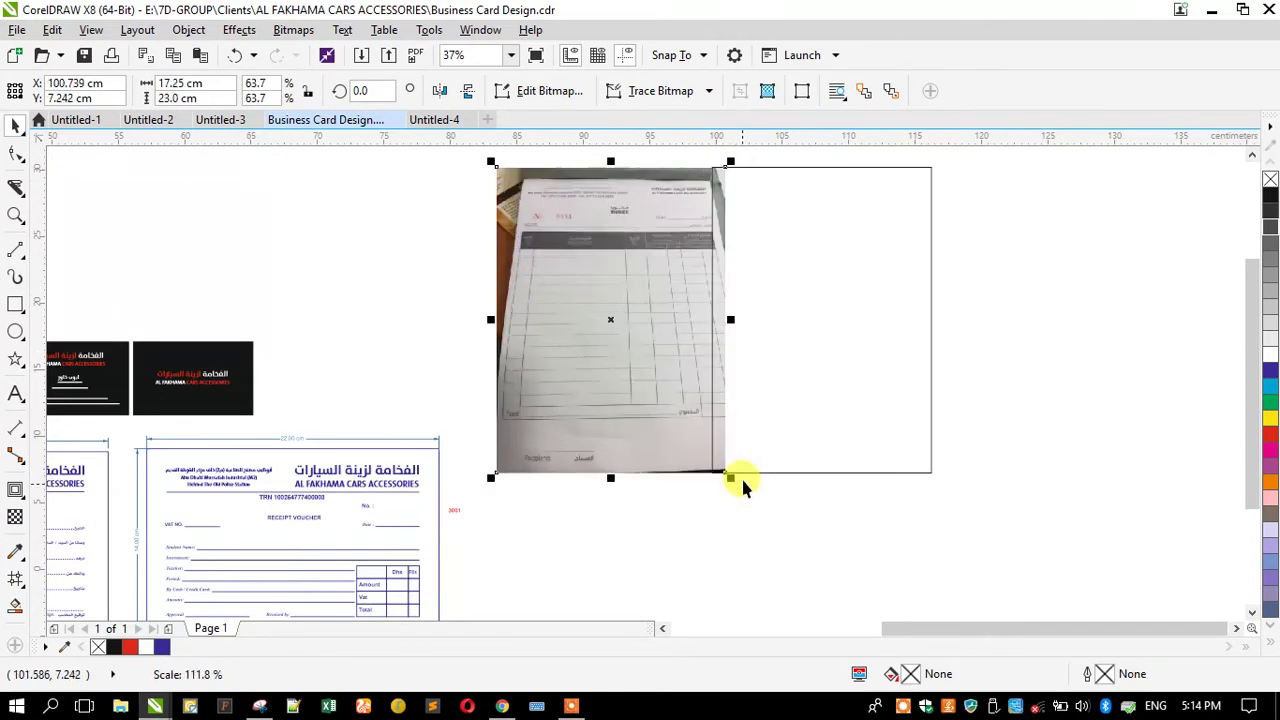
{"action": "left_click_drag", "start_coordinate": [767, 398], "coordinate": [795, 400]}
{"action": "left_click", "coordinate": [407, 340]}
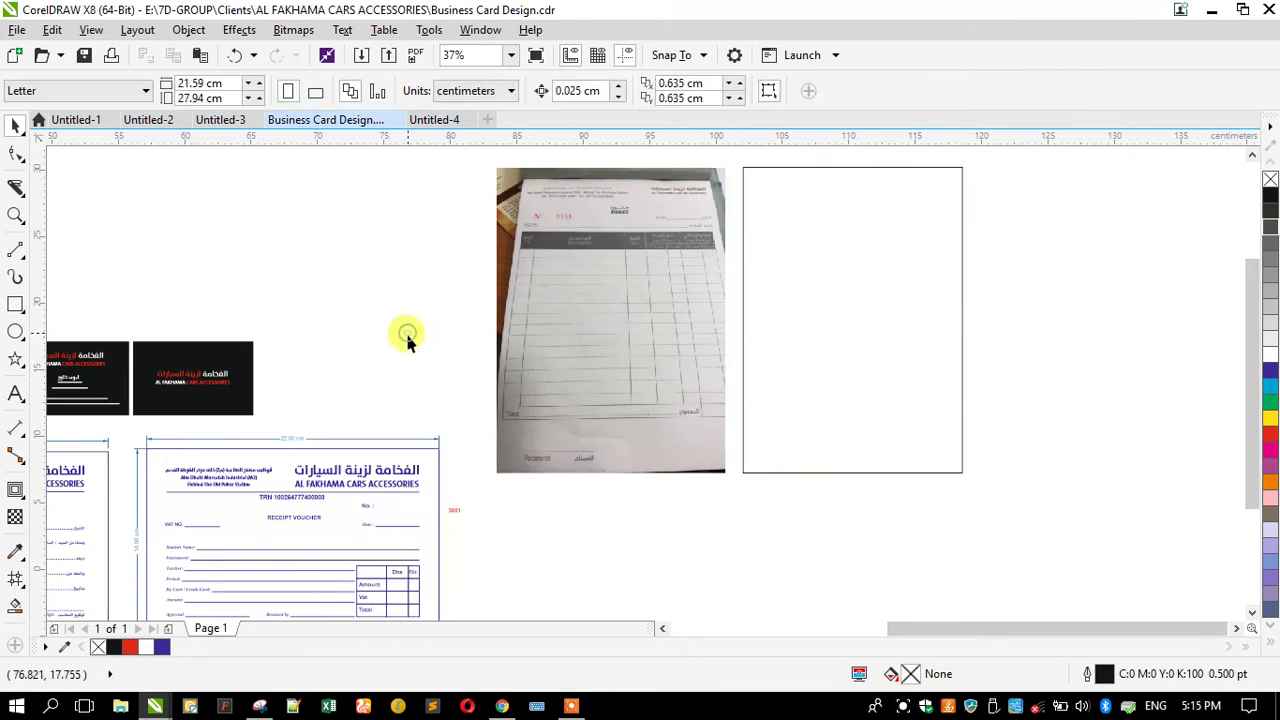
Step: Copy the company header from the receipt voucher to the top of the page rectangle and scale it to about 15.3 cm wide
{"action": "left_click", "coordinate": [605, 270]}
{"action": "left_click_drag", "start_coordinate": [452, 451], "coordinate": [760, 197]}
{"action": "scroll", "coordinate": [951, 149], "scroll_direction": "up", "scroll_amount": 2}
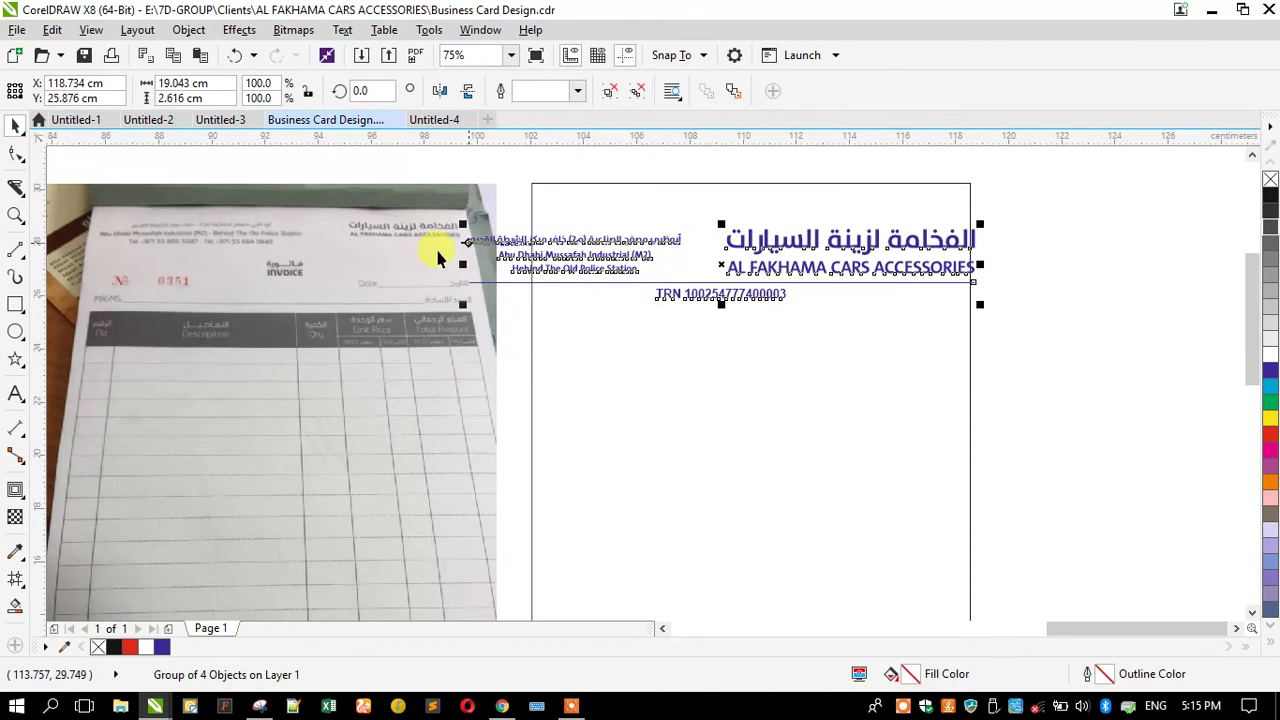
{"action": "left_click", "coordinate": [597, 386]}
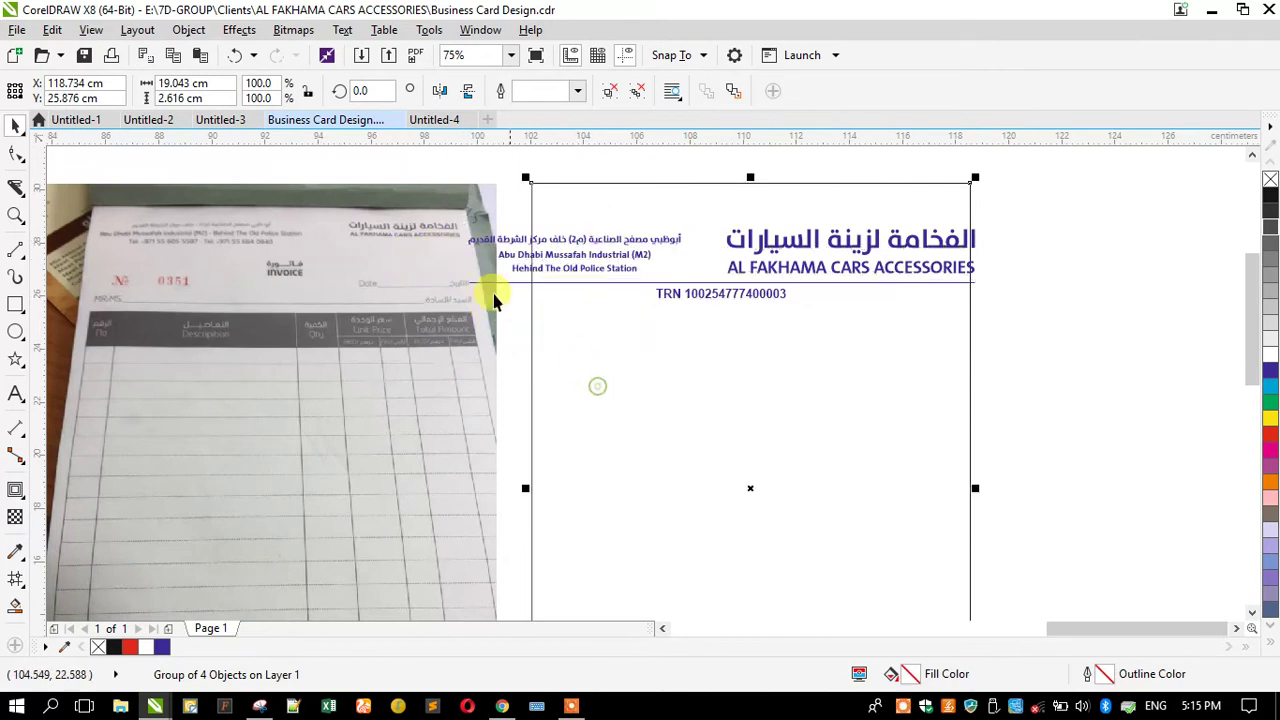
{"action": "left_click", "coordinate": [491, 251]}
{"action": "left_click_drag", "start_coordinate": [466, 284], "coordinate": [631, 409]}
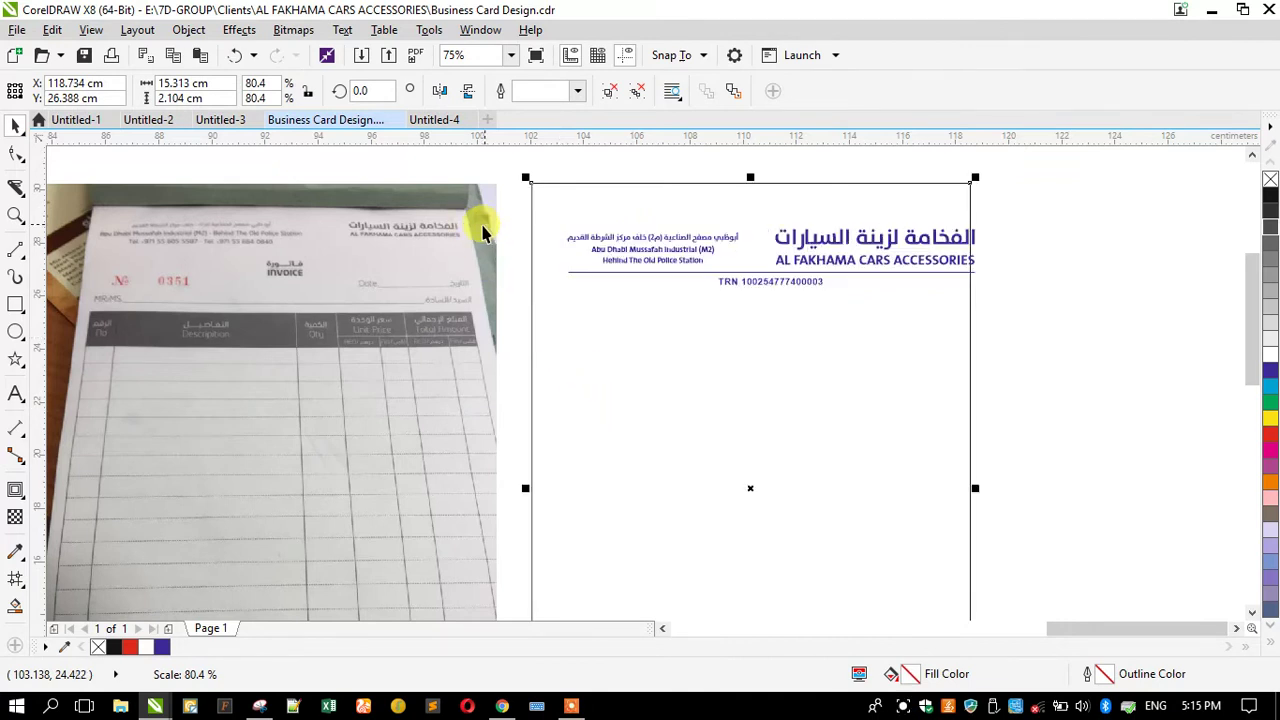
Step: Add a one-step inside contour with a 1 cm offset to the page rectangle
{"action": "left_click", "coordinate": [14, 488]}
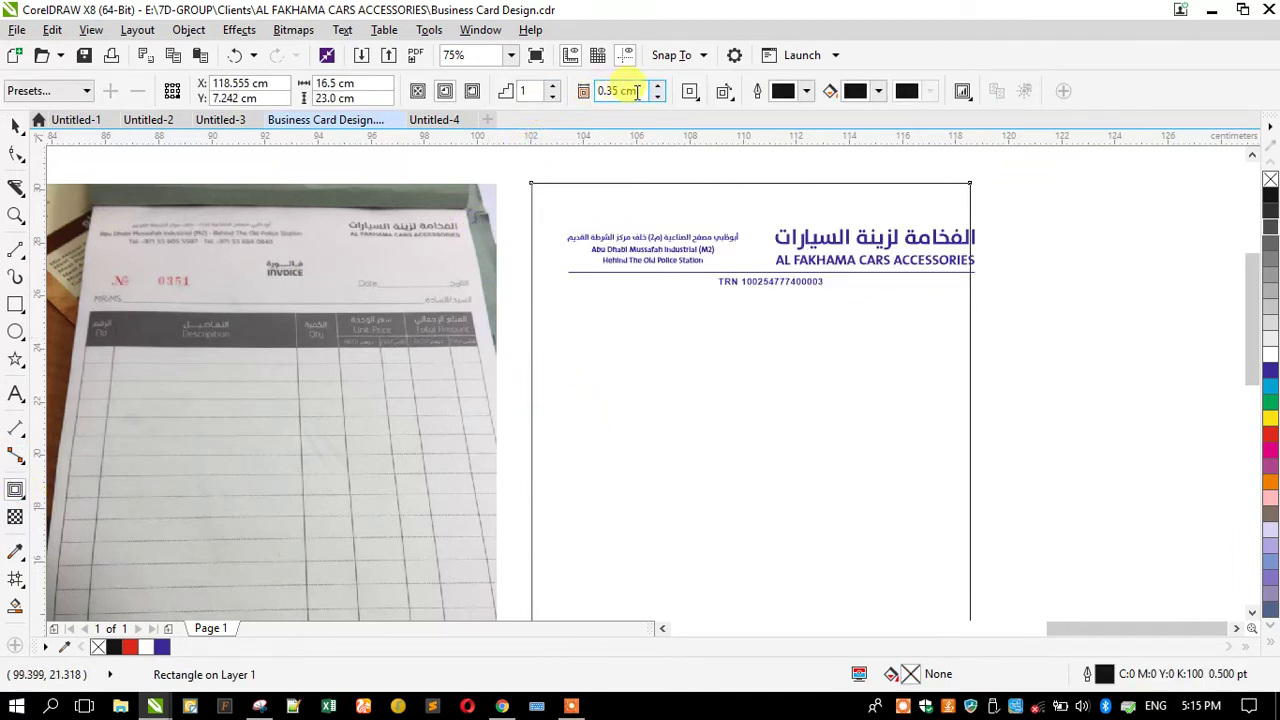
{"action": "key", "text": "Return"}
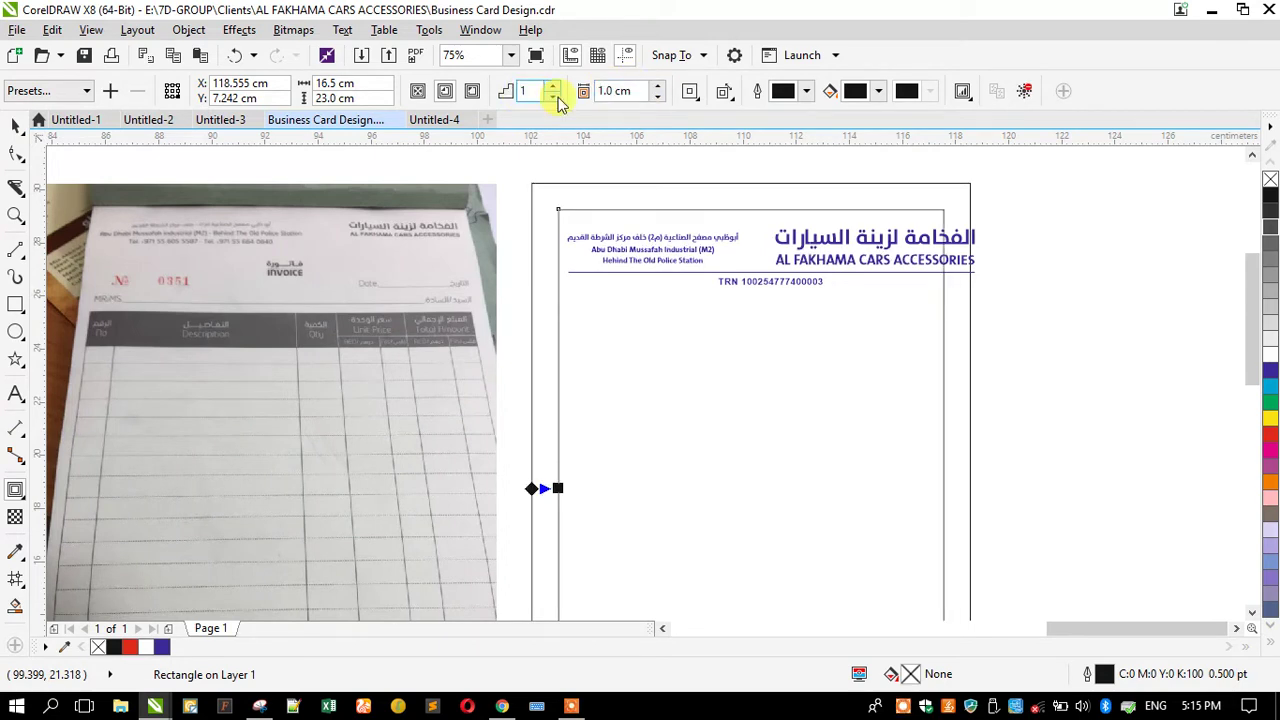
{"action": "left_click", "coordinate": [16, 130]}
Step: Set the contour offset to 0.7 cm and break the contour group apart into separate rectangles
{"action": "scroll", "coordinate": [594, 194], "scroll_direction": "down", "scroll_amount": 1}
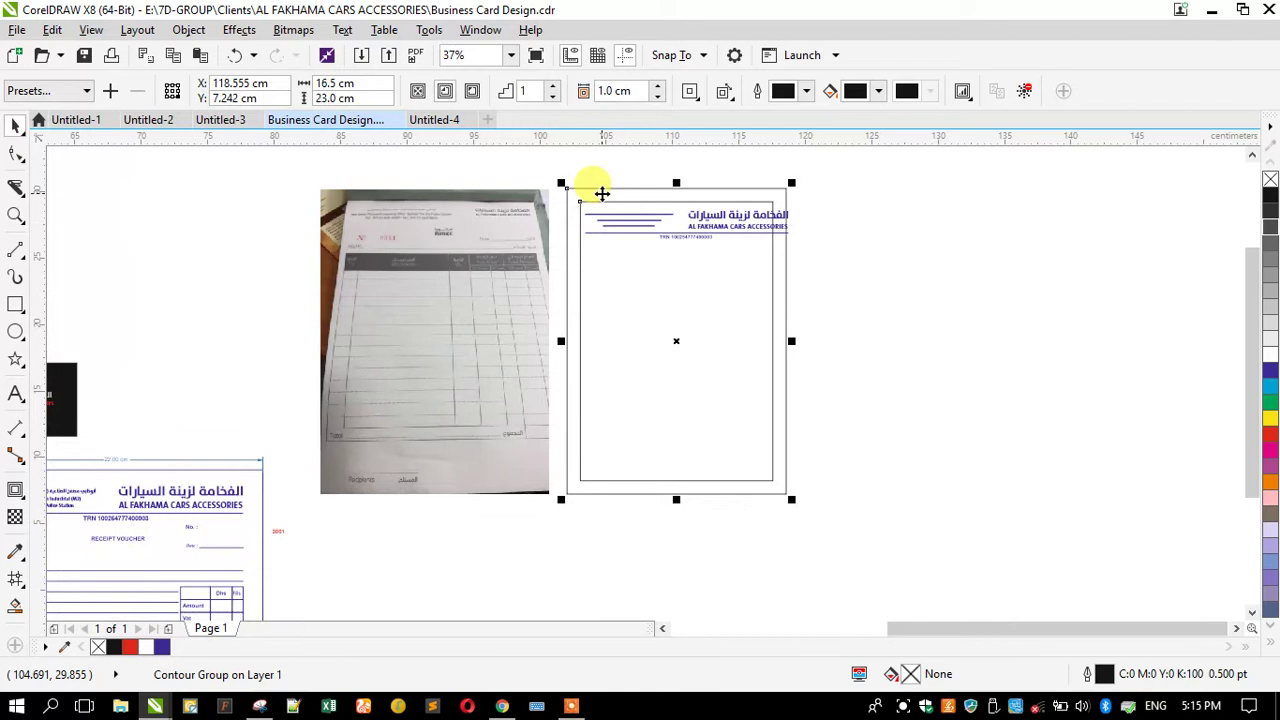
{"action": "scroll", "coordinate": [601, 193], "scroll_direction": "up", "scroll_amount": 1}
{"action": "left_click", "coordinate": [622, 91]}
{"action": "key", "text": "BackSpace"}
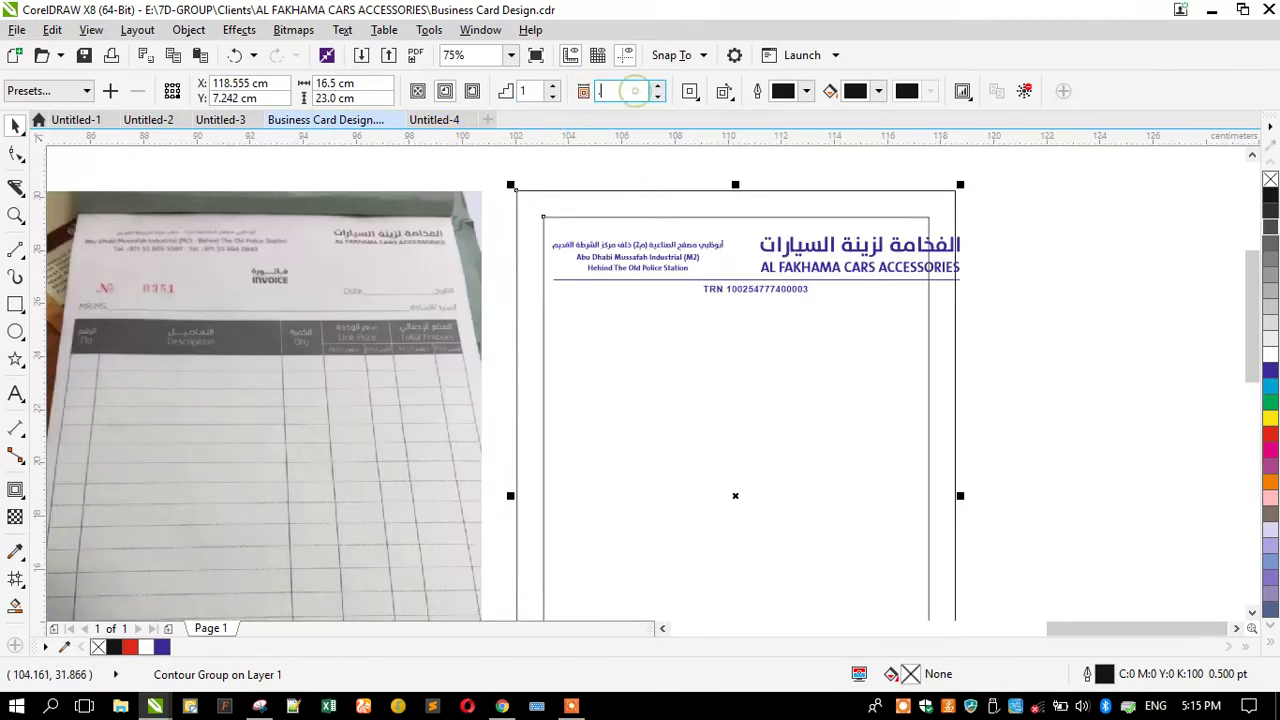
{"action": "type", "text": ".7"}
{"action": "key", "text": "Return"}
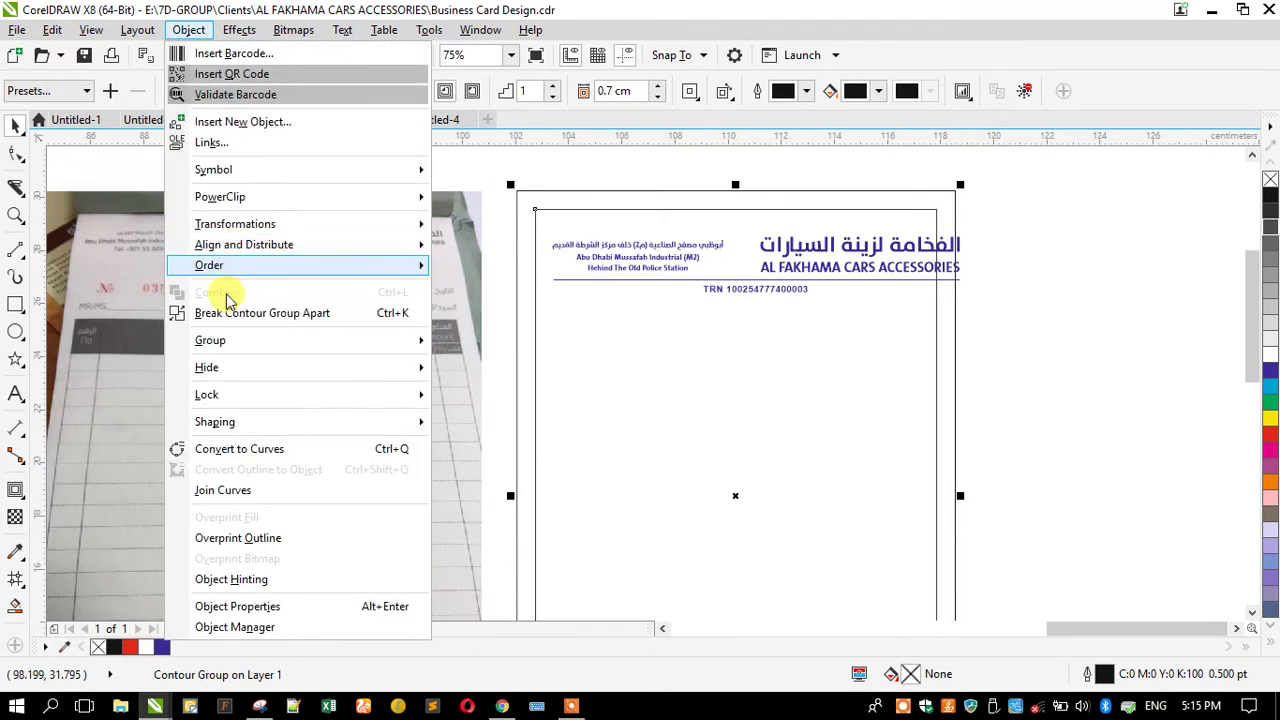
{"action": "left_click", "coordinate": [229, 311]}
{"action": "left_click", "coordinate": [1064, 279]}
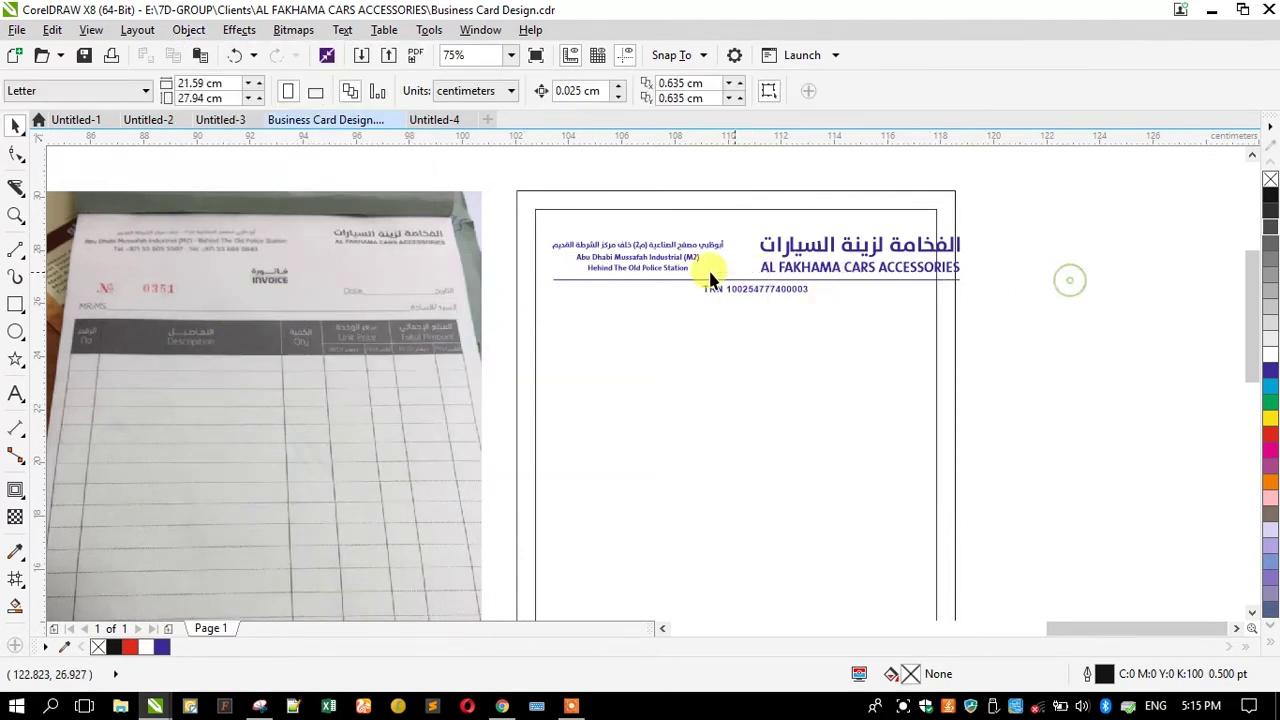
Step: Fit the header group between the inner frame's side edges, about 15.1 cm wide, and move it up near the frame's top
{"action": "left_click_drag", "start_coordinate": [503, 194], "coordinate": [940, 296]}
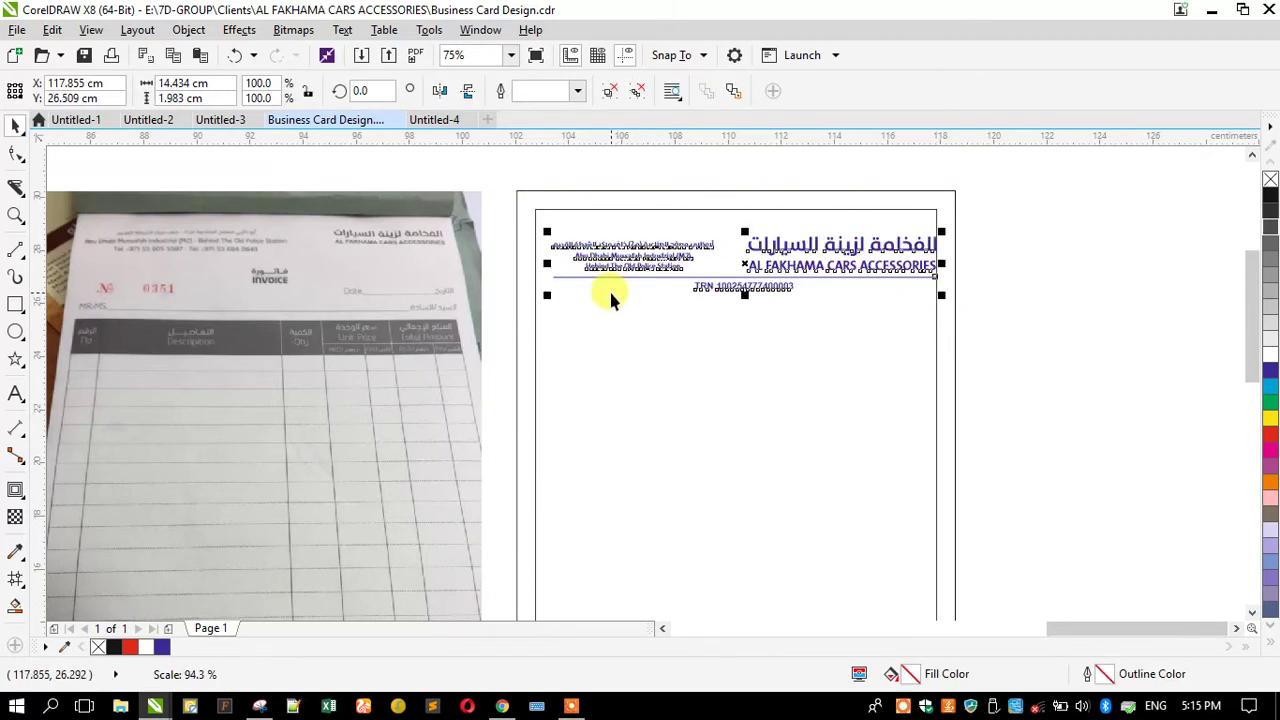
{"action": "left_click_drag", "start_coordinate": [550, 292], "coordinate": [530, 296]}
{"action": "left_click_drag", "start_coordinate": [610, 269], "coordinate": [611, 267]}
{"action": "left_click", "coordinate": [1120, 252]}
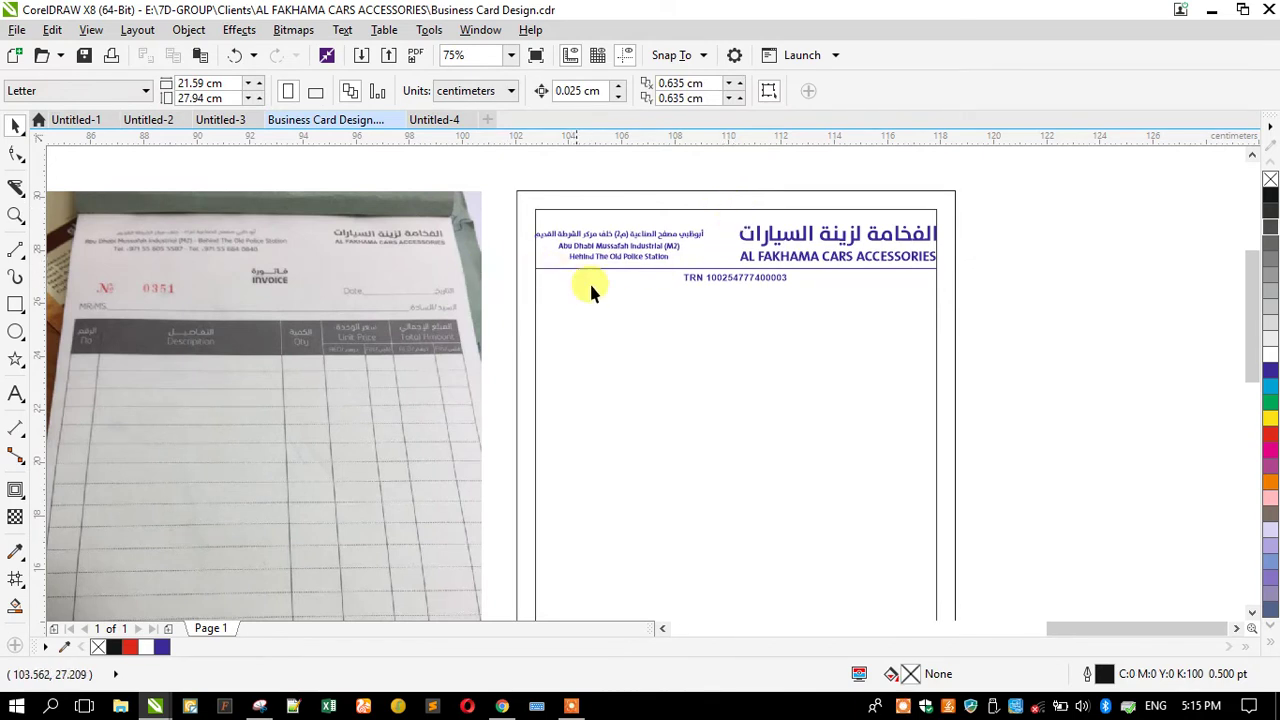
Step: Examine the invoice photo's header fields and table layout next to the new page design
{"action": "scroll", "coordinate": [633, 247], "scroll_direction": "down", "scroll_amount": 1}
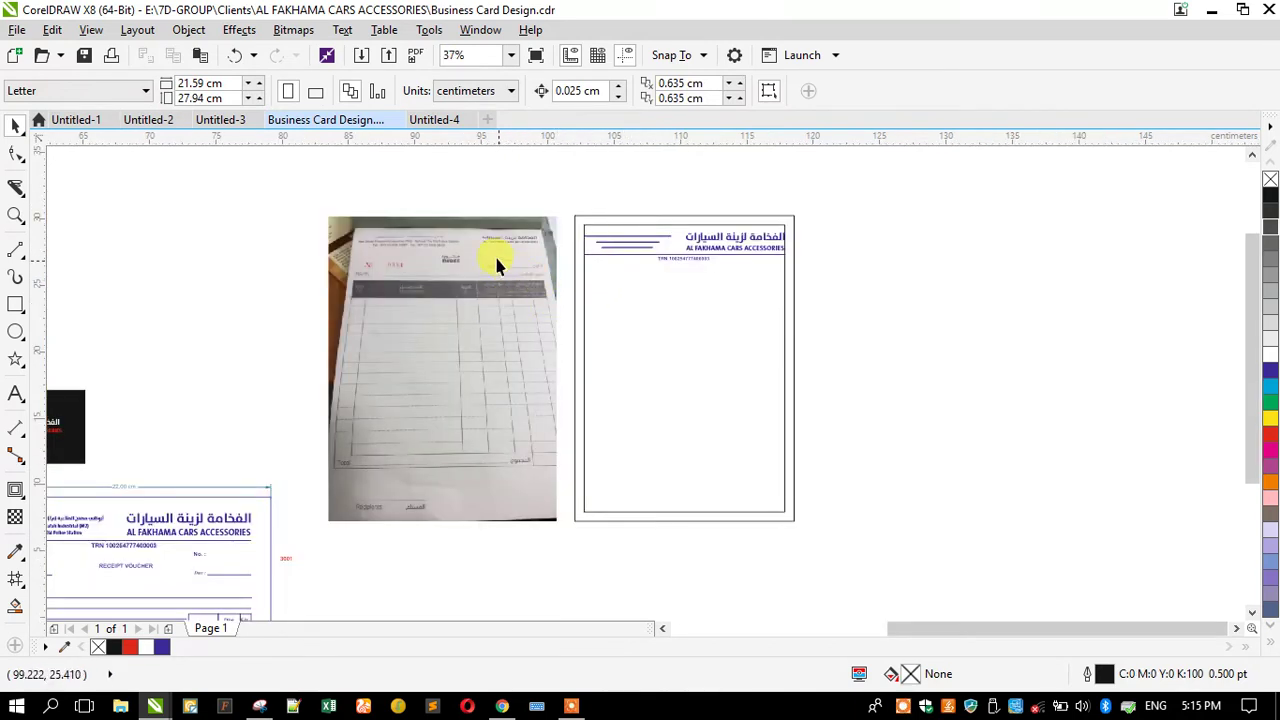
{"action": "scroll", "coordinate": [497, 265], "scroll_direction": "up", "scroll_amount": 1}
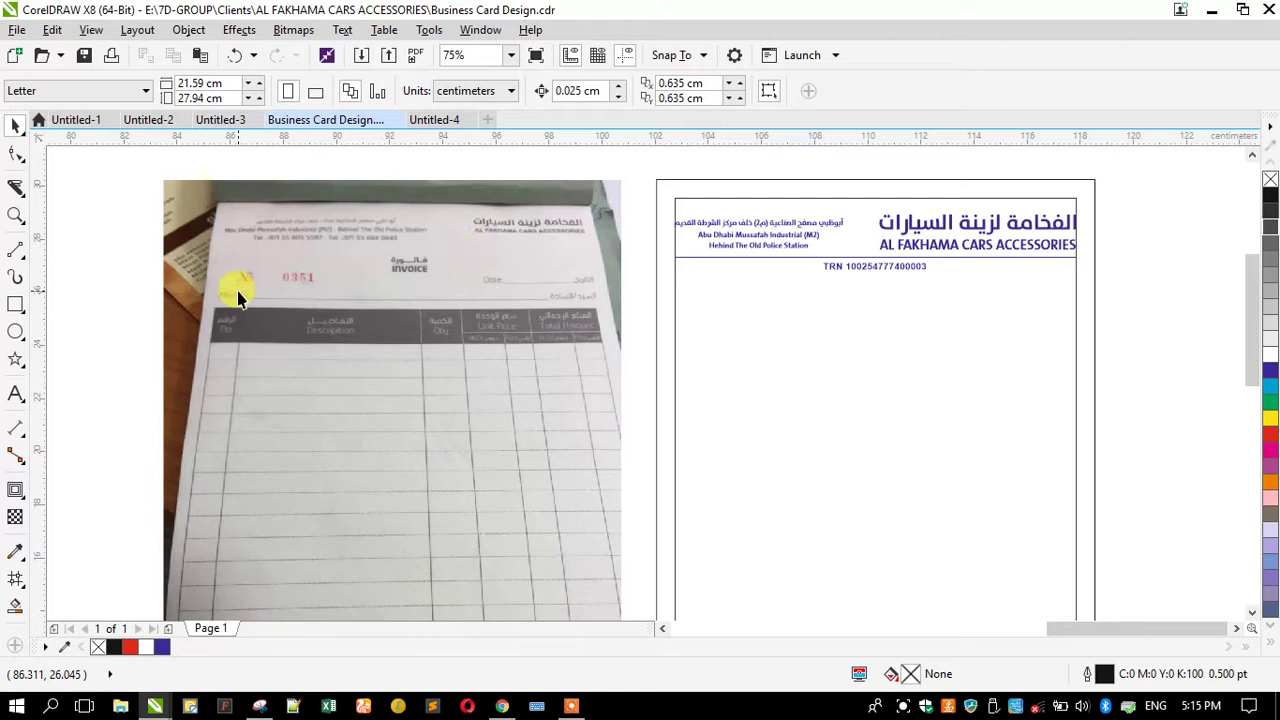
{"action": "scroll", "coordinate": [536, 238], "scroll_direction": "down", "scroll_amount": 1}
{"action": "scroll", "coordinate": [500, 270], "scroll_direction": "up", "scroll_amount": 1}
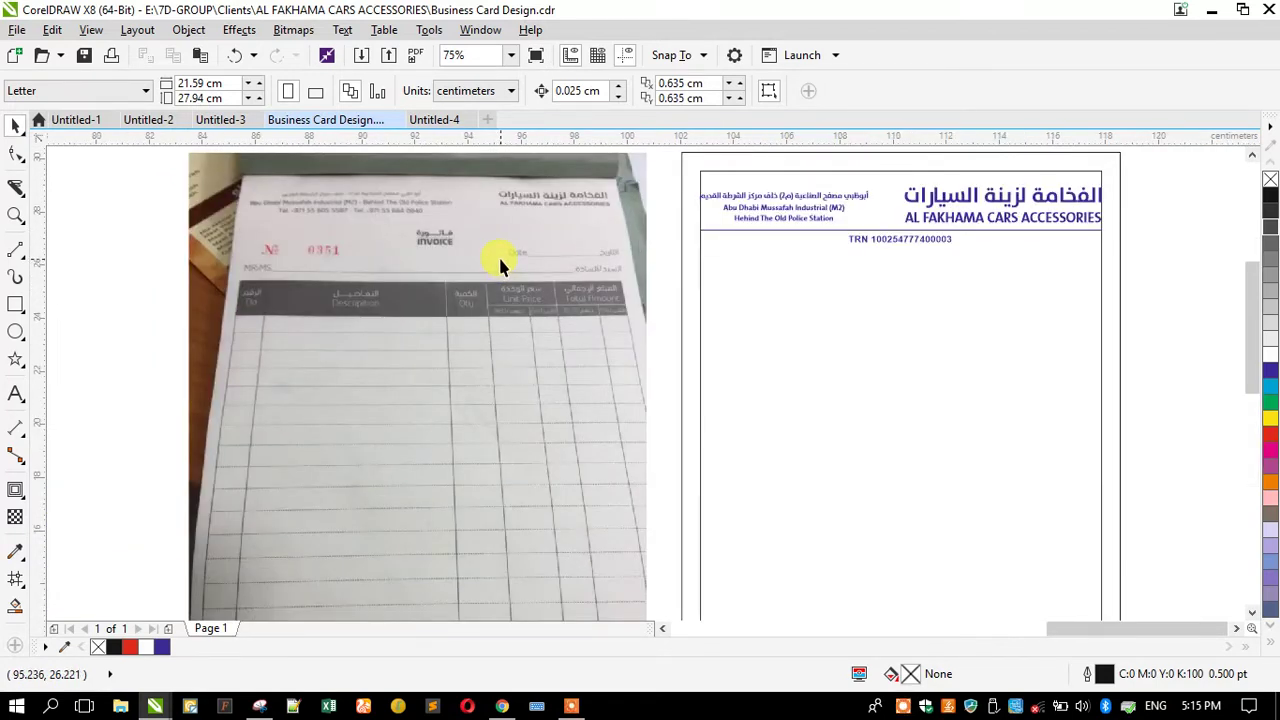
{"action": "left_click", "coordinate": [500, 265]}
{"action": "scroll", "coordinate": [500, 260], "scroll_direction": "down", "scroll_amount": 1}
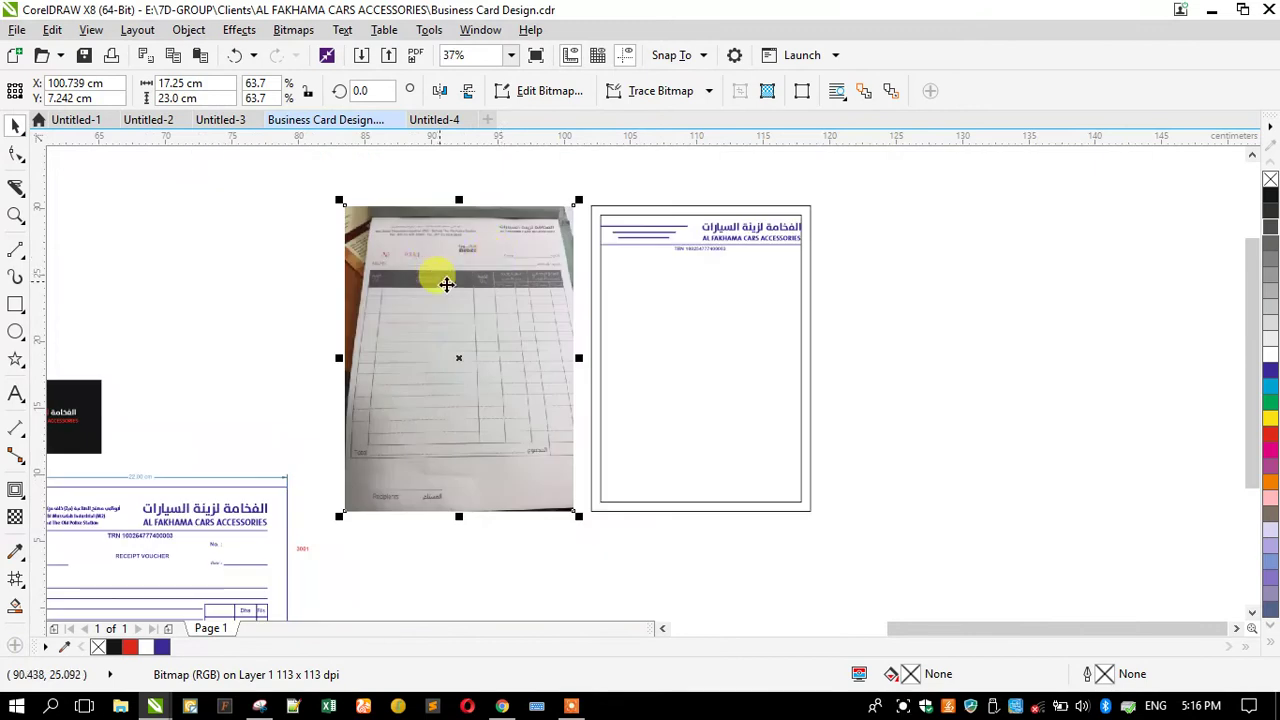
{"action": "left_click", "coordinate": [15, 215]}
{"action": "left_click_drag", "start_coordinate": [337, 200], "coordinate": [863, 530]}
{"action": "left_click", "coordinate": [15, 125]}
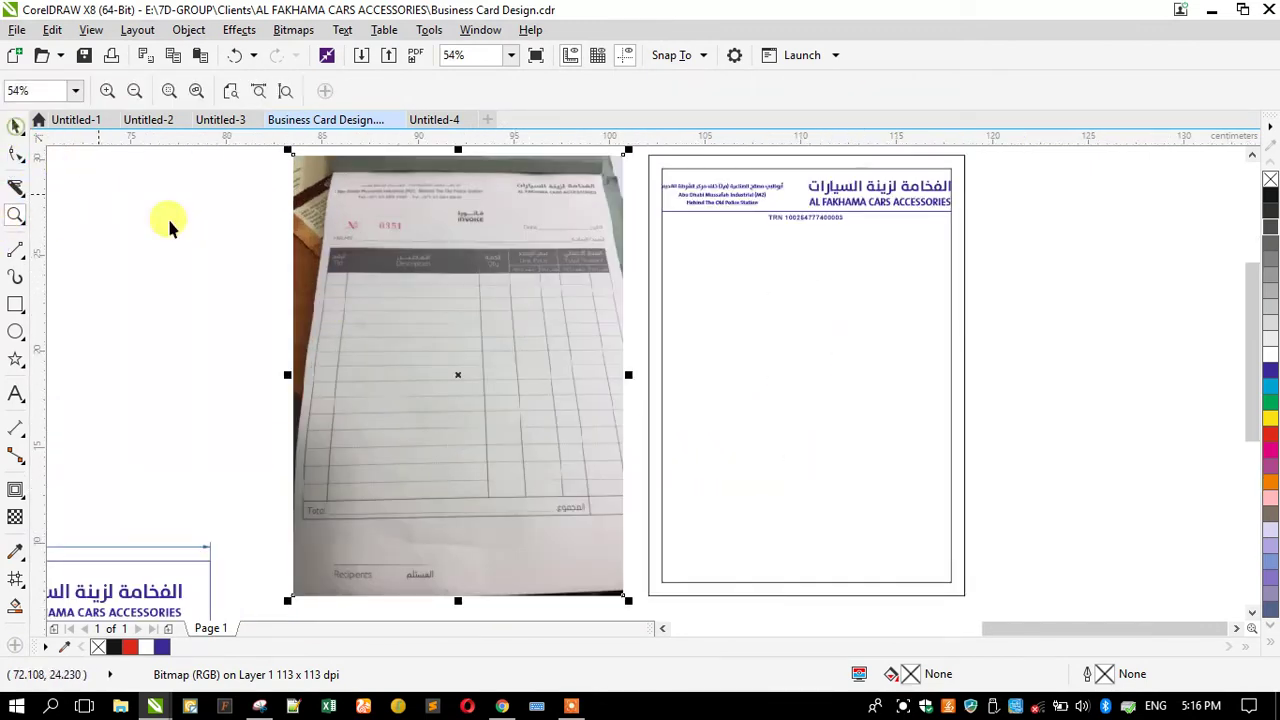
Step: Ungroup the page header and place a copy of the Arabic and English company name at the bottom of the page
{"action": "left_click", "coordinate": [872, 189]}
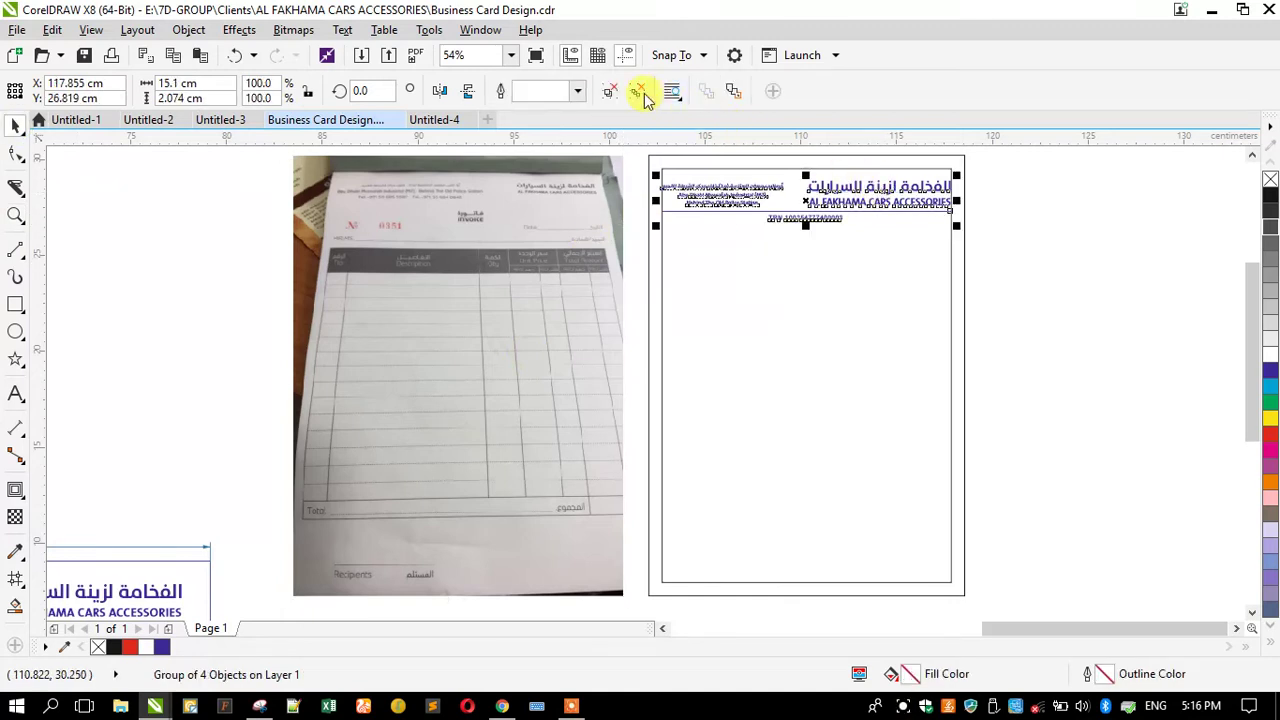
{"action": "left_click", "coordinate": [608, 92]}
{"action": "left_click", "coordinate": [1121, 292]}
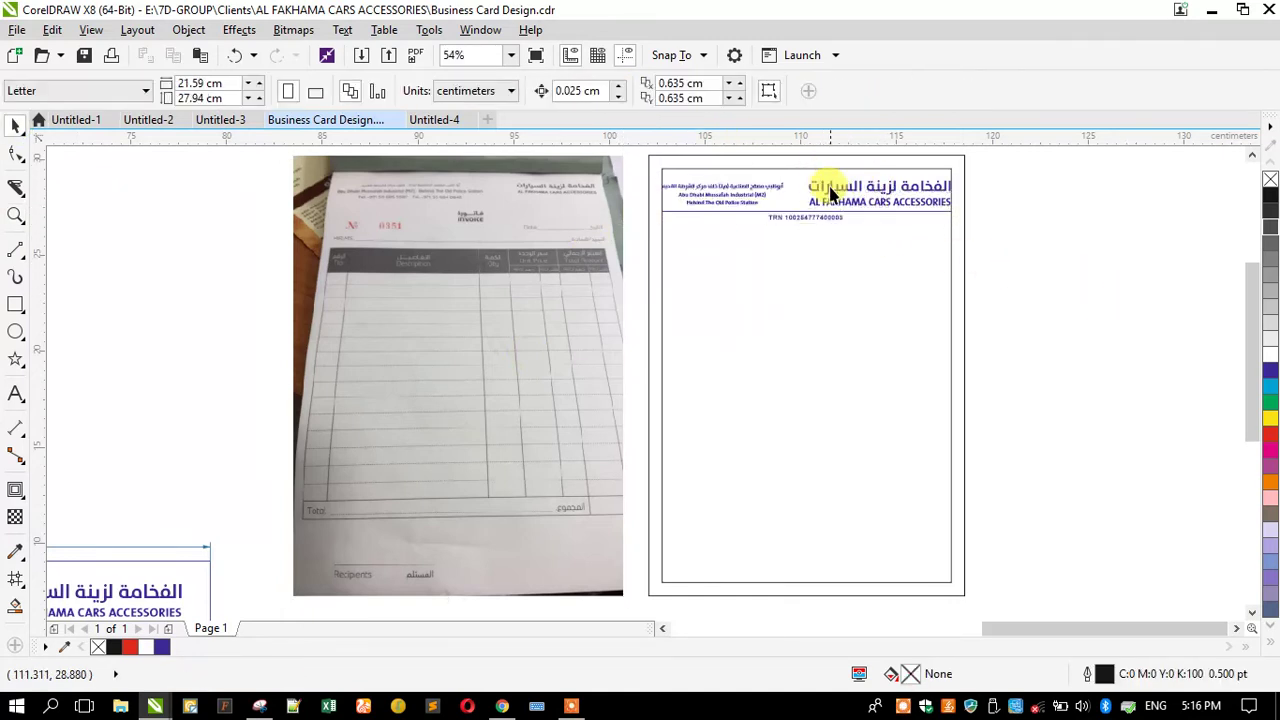
{"action": "left_click", "coordinate": [830, 188]}
{"action": "left_click_drag", "start_coordinate": [829, 191], "coordinate": [735, 570]}
Step: Ungroup the copied company name and set both text lines to 14 pt
{"action": "left_click", "coordinate": [610, 92]}
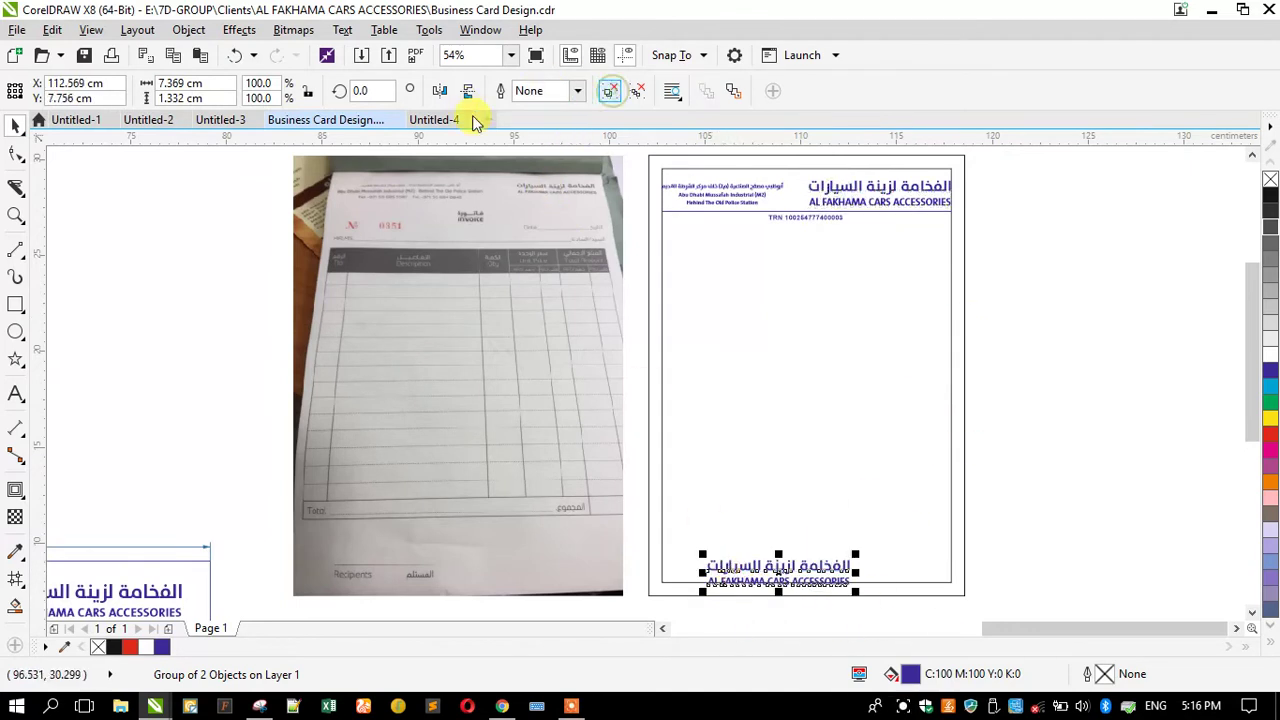
{"action": "type", "text": "14"}
{"action": "key", "text": "Return"}
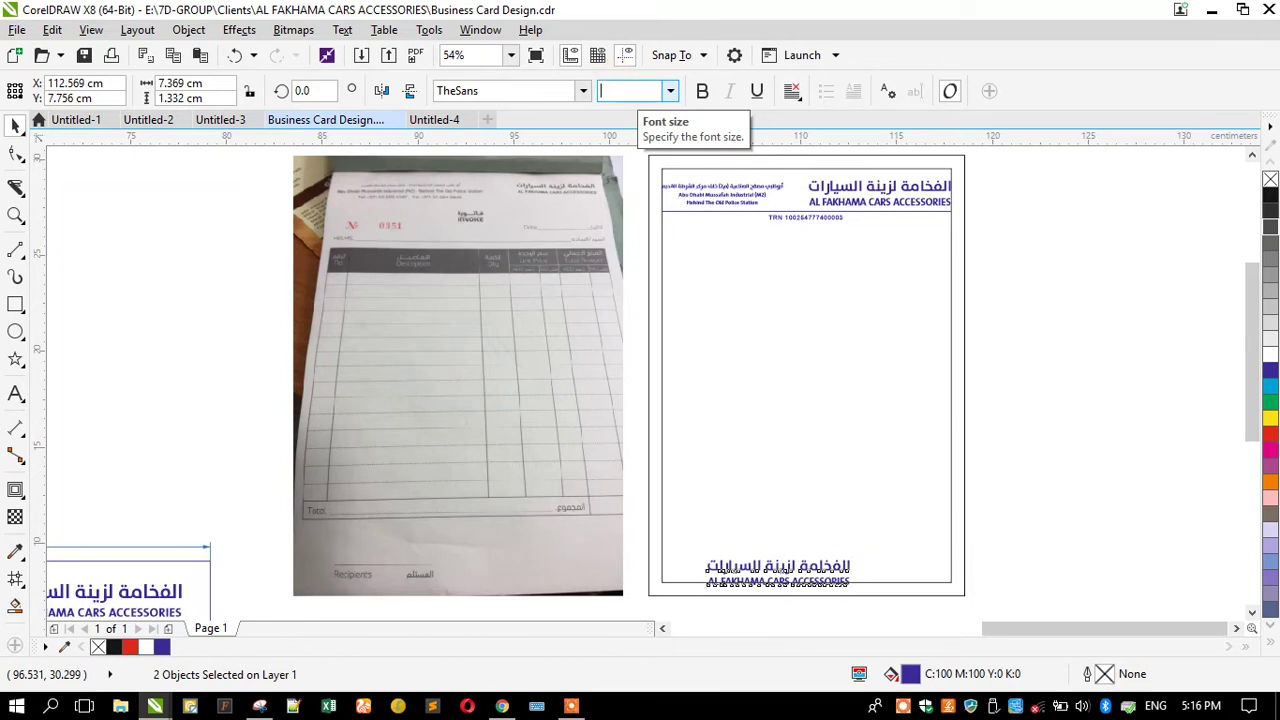
{"action": "scroll", "coordinate": [726, 592], "scroll_direction": "up", "scroll_amount": 2}
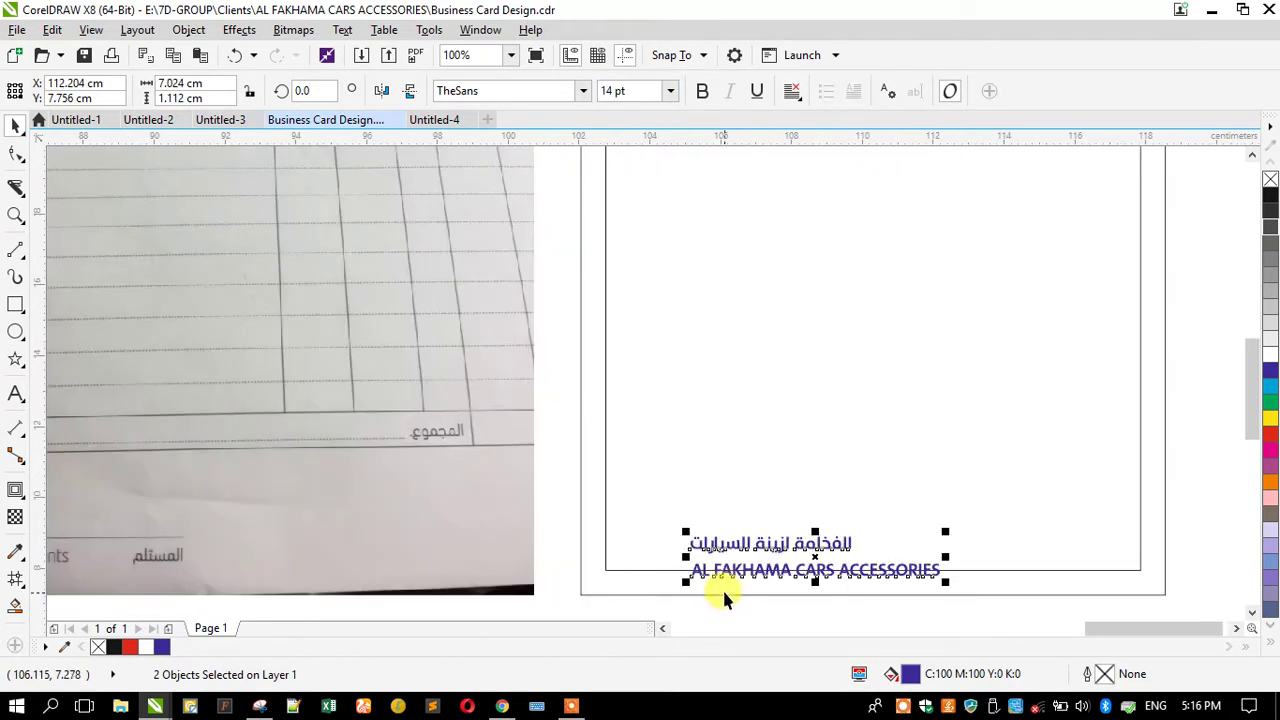
{"action": "scroll", "coordinate": [800, 325], "scroll_direction": "down", "scroll_amount": 2}
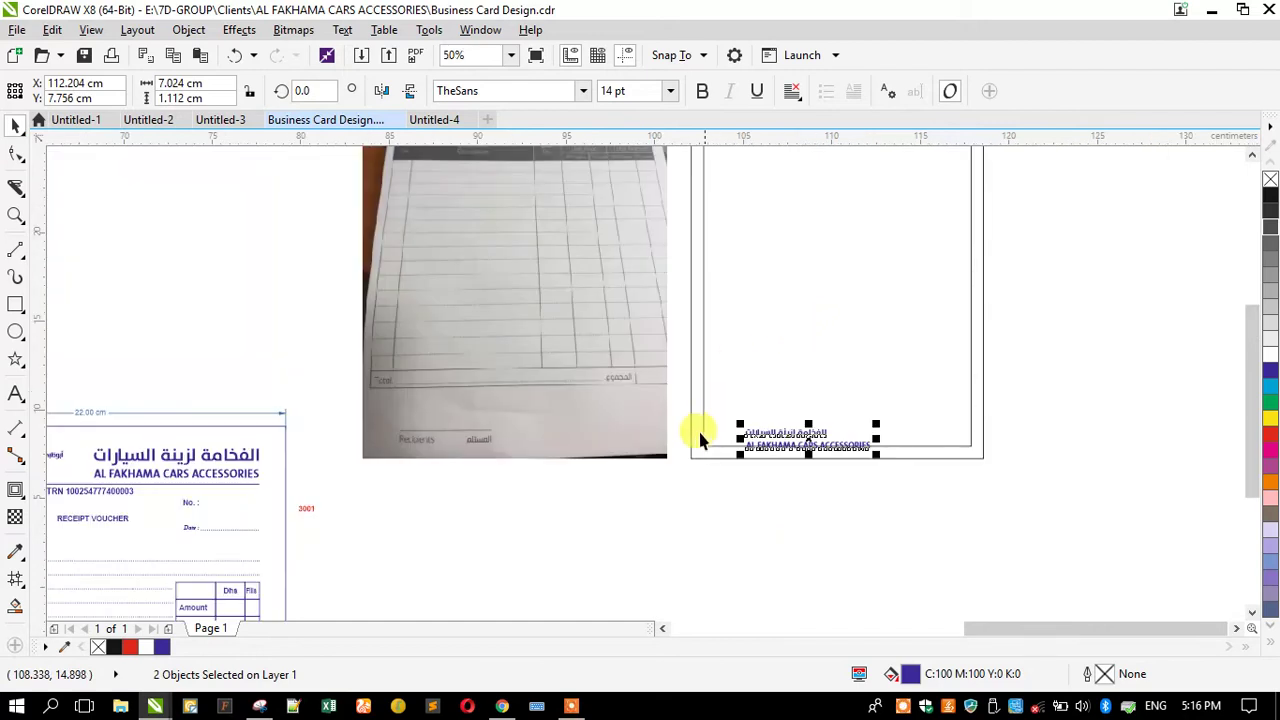
Step: Set both lines of the copied company name to 13 pt
{"action": "scroll", "coordinate": [708, 408], "scroll_direction": "up", "scroll_amount": 2}
{"action": "left_click", "coordinate": [618, 91]}
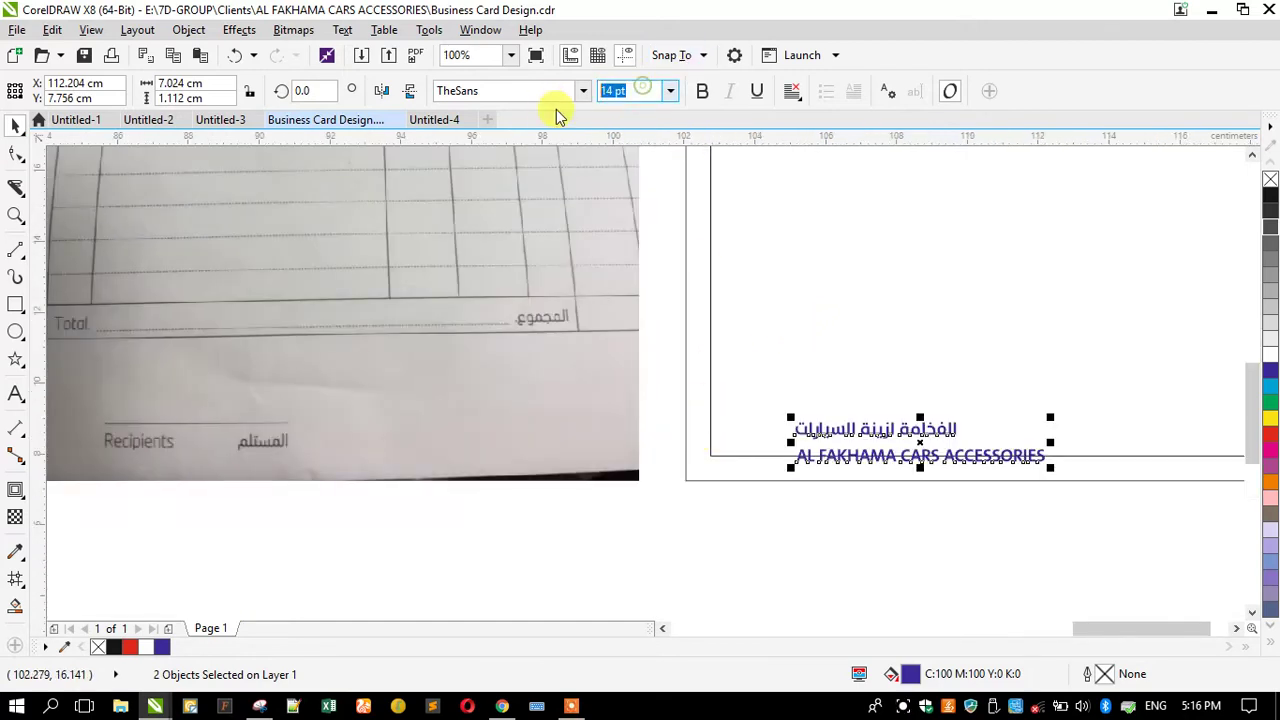
{"action": "type", "text": "13"}
{"action": "key", "text": "Return"}
{"action": "left_click", "coordinate": [820, 495]}
Step: Replace the copied Arabic company name at the page bottom with المستلم
{"action": "double_click", "coordinate": [828, 430]}
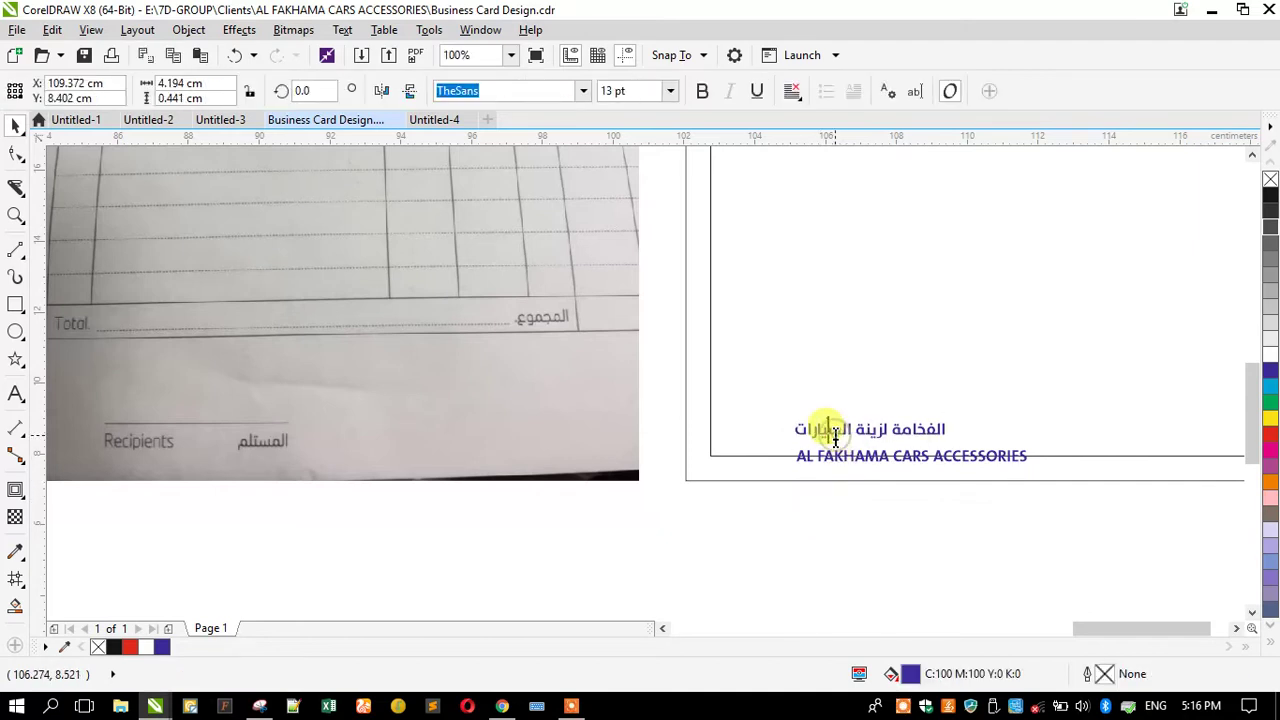
{"action": "key", "text": "ctrl+a"}
{"action": "key", "text": "alt+shift"}
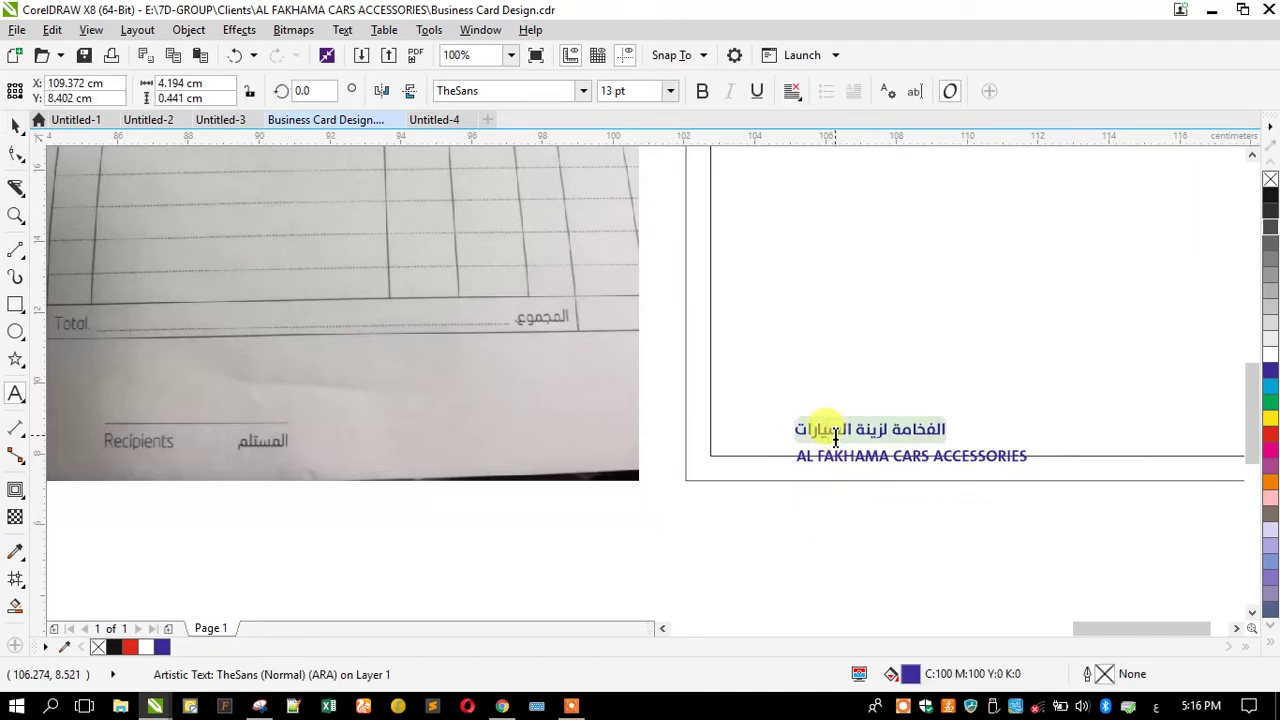
{"action": "type", "text": "المست"}
{"action": "key", "text": "Escape"}
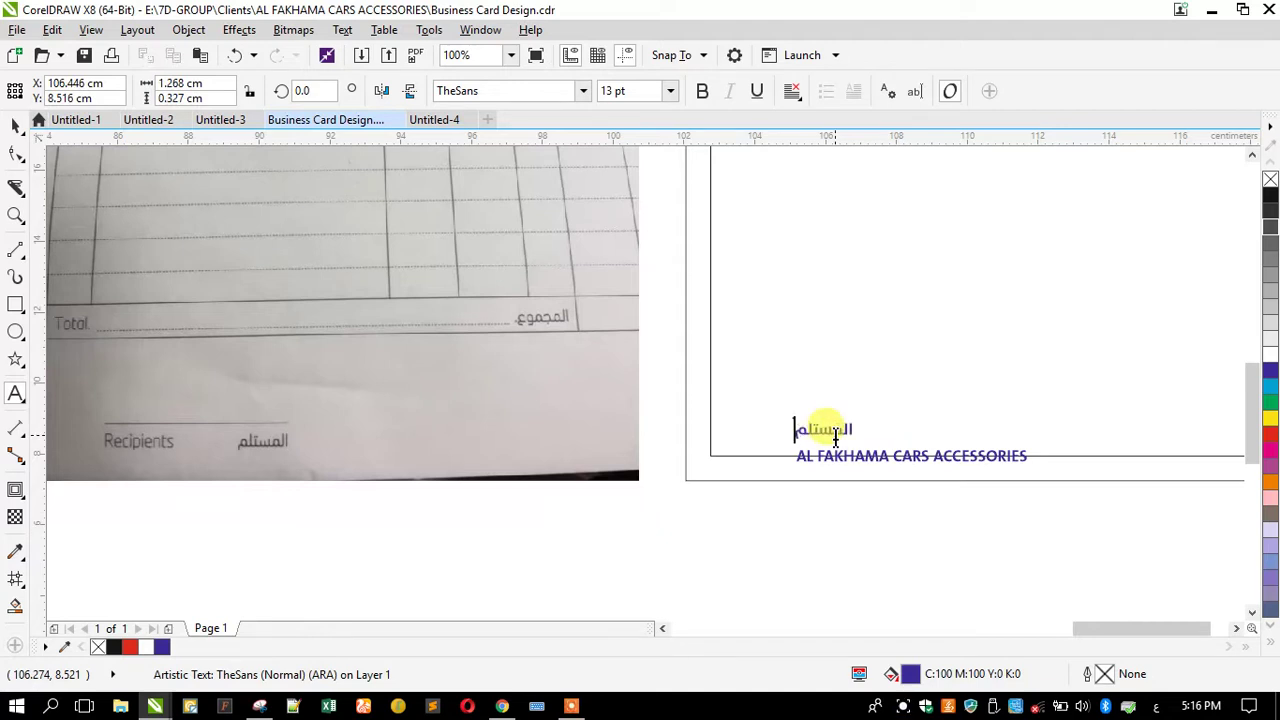
{"action": "key", "text": "Escape"}
Step: Replace the copied English company name below المستلم with "Recipient"
{"action": "left_click", "coordinate": [838, 458]}
{"action": "key", "text": "ctrl+a"}
{"action": "key", "text": "alt+shift"}
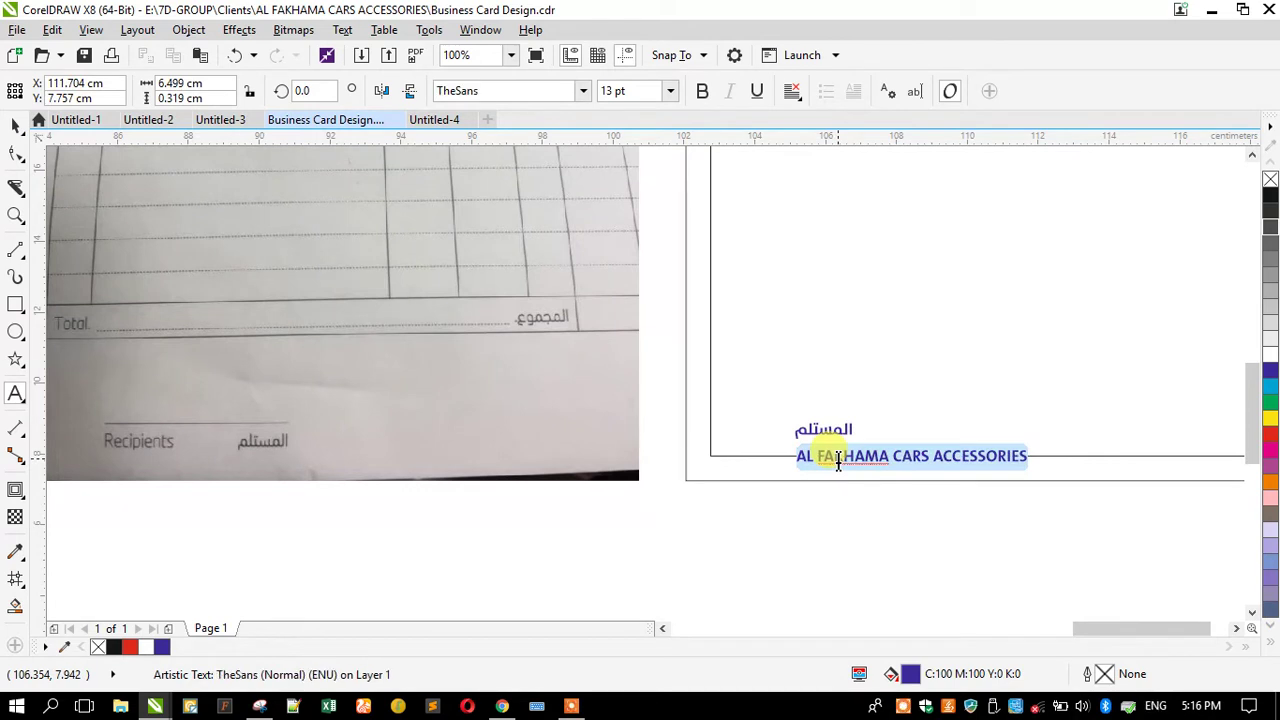
{"action": "type", "text": "Recipi"}
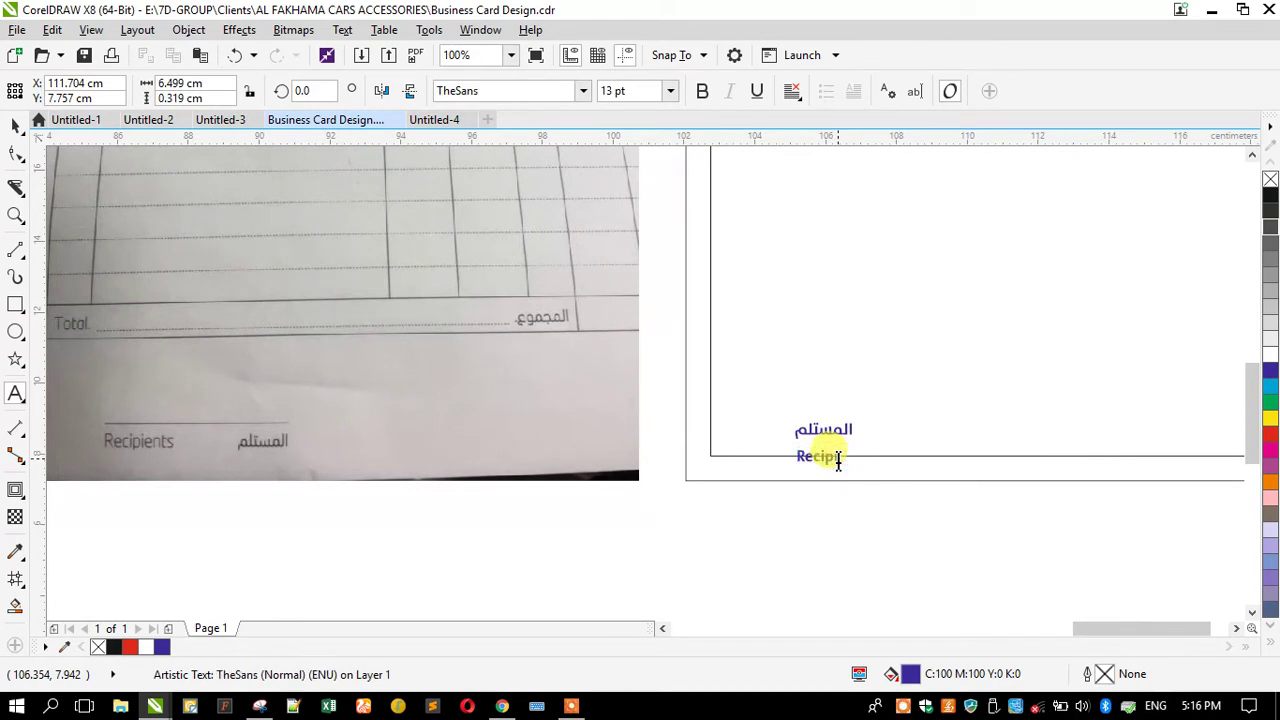
{"action": "key", "text": "Escape"}
{"action": "left_click", "coordinate": [15, 124]}
Step: Place Recipient at the inner frame's lower-left corner and shift المستلم slightly right so both share one line
{"action": "scroll", "coordinate": [788, 457], "scroll_direction": "up", "scroll_amount": 2}
{"action": "left_click", "coordinate": [796, 451]}
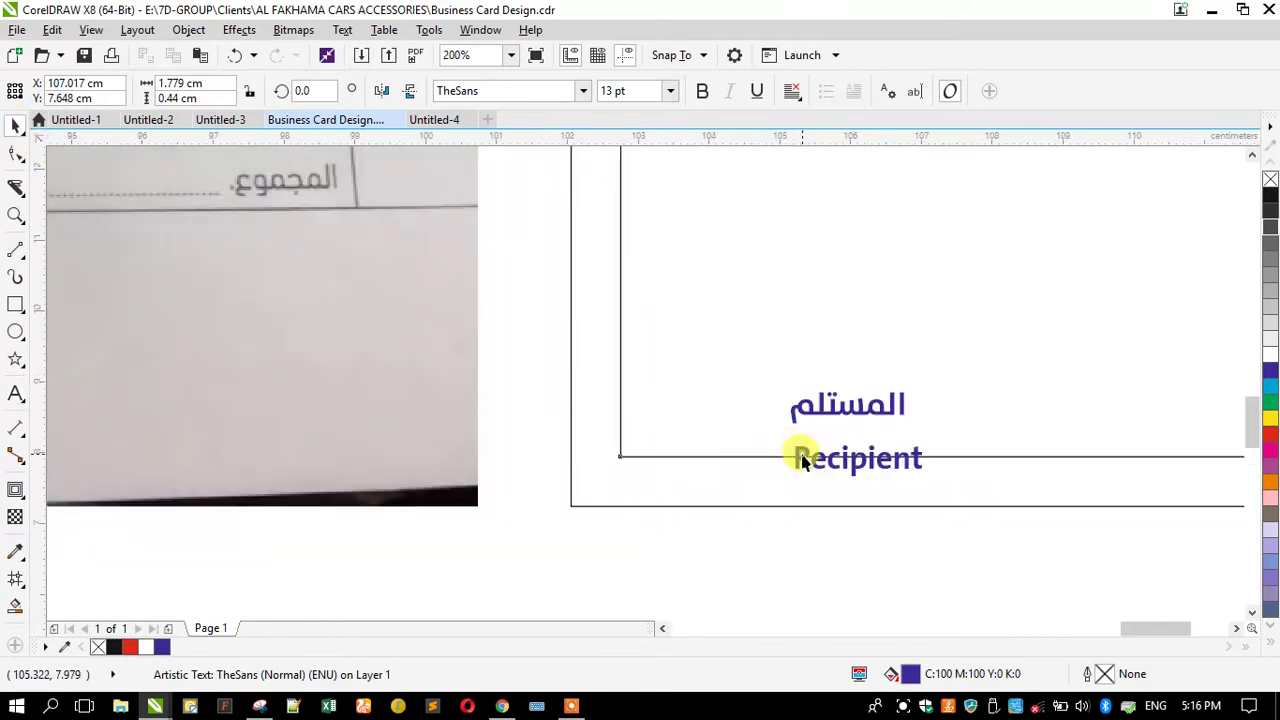
{"action": "left_click", "coordinate": [799, 456]}
{"action": "left_click", "coordinate": [806, 470]}
{"action": "left_click_drag", "start_coordinate": [790, 462], "coordinate": [650, 420]}
{"action": "left_click_drag", "start_coordinate": [795, 413], "coordinate": [820, 412]}
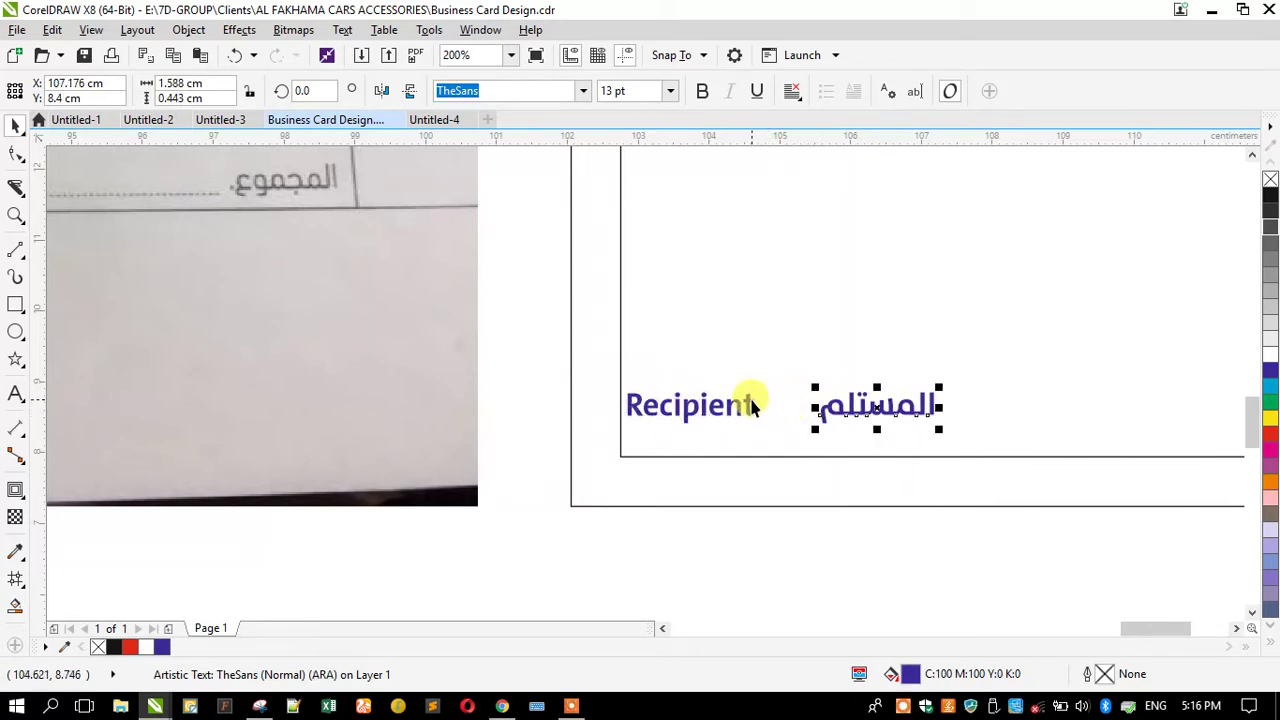
Step: Group the Recipient and المستلم labels and move them just below the invoice photo's Recipients line for comparison
{"action": "left_click", "coordinate": [752, 405], "text": "shift"}
{"action": "scroll", "coordinate": [758, 410], "scroll_direction": "down", "scroll_amount": 1}
{"action": "key", "text": "ctrl+g"}
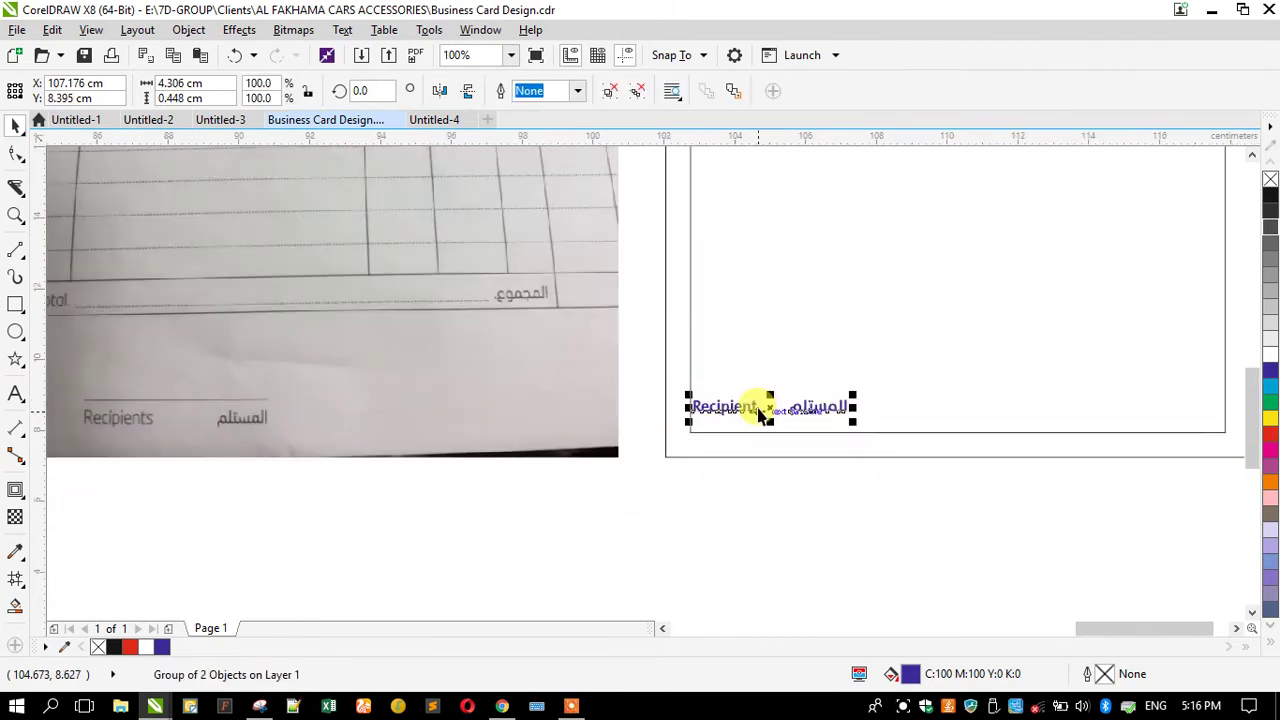
{"action": "left_click_drag", "start_coordinate": [757, 415], "coordinate": [161, 483]}
{"action": "scroll", "coordinate": [88, 455], "scroll_direction": "up", "scroll_amount": 2}
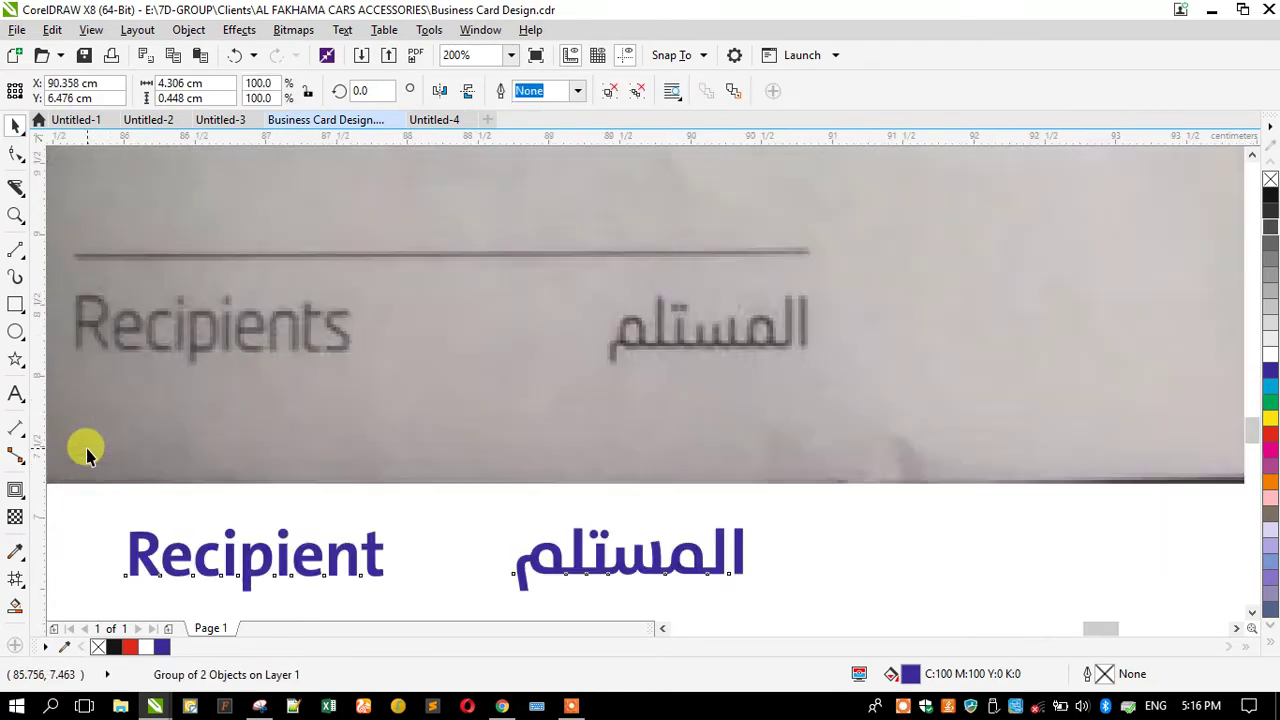
Step: Correct the English label's wording to "Recipients" to match the invoice photo
{"action": "left_click", "coordinate": [15, 393]}
{"action": "left_click", "coordinate": [322, 550]}
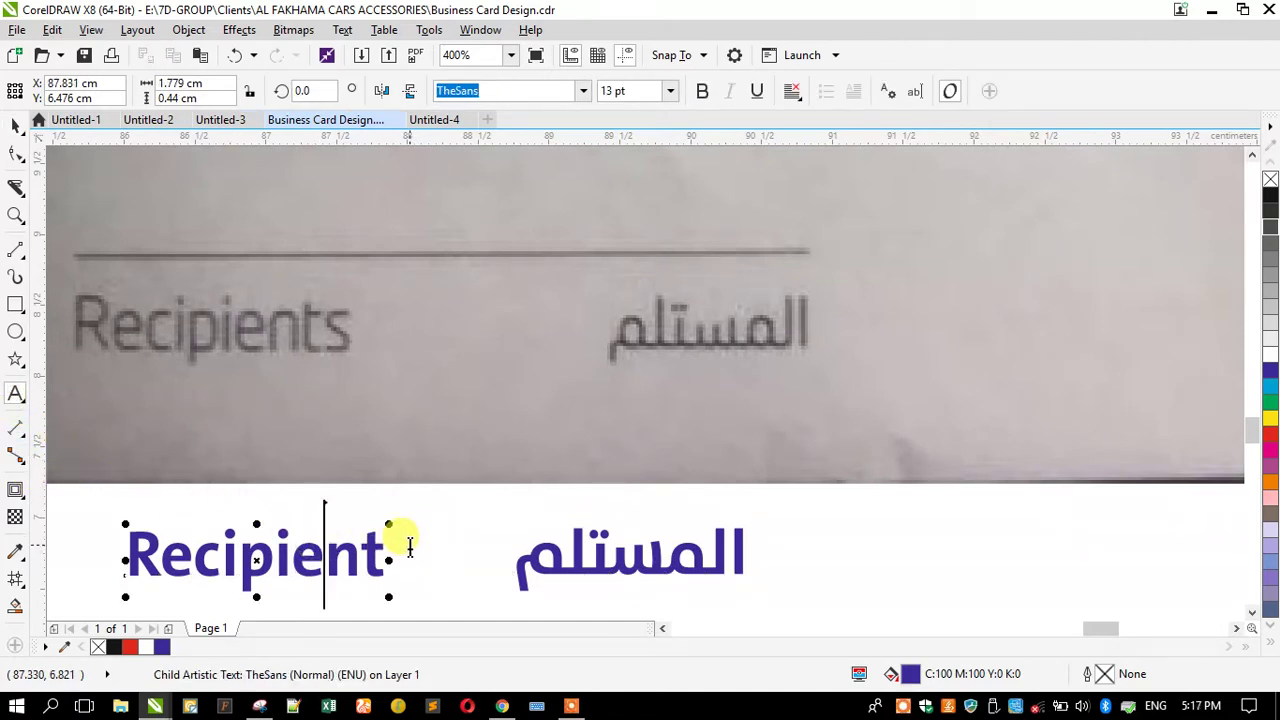
{"action": "left_click", "coordinate": [381, 540]}
{"action": "type", "text": "s"}
{"action": "left_click", "coordinate": [15, 125]}
Step: Move the label group back inside the inner frame's lower-left corner and check its placement against the whole page
{"action": "scroll", "coordinate": [449, 503], "scroll_direction": "down", "scroll_amount": 3}
{"action": "left_click", "coordinate": [465, 505]}
{"action": "left_click_drag", "start_coordinate": [465, 505], "coordinate": [1074, 448]}
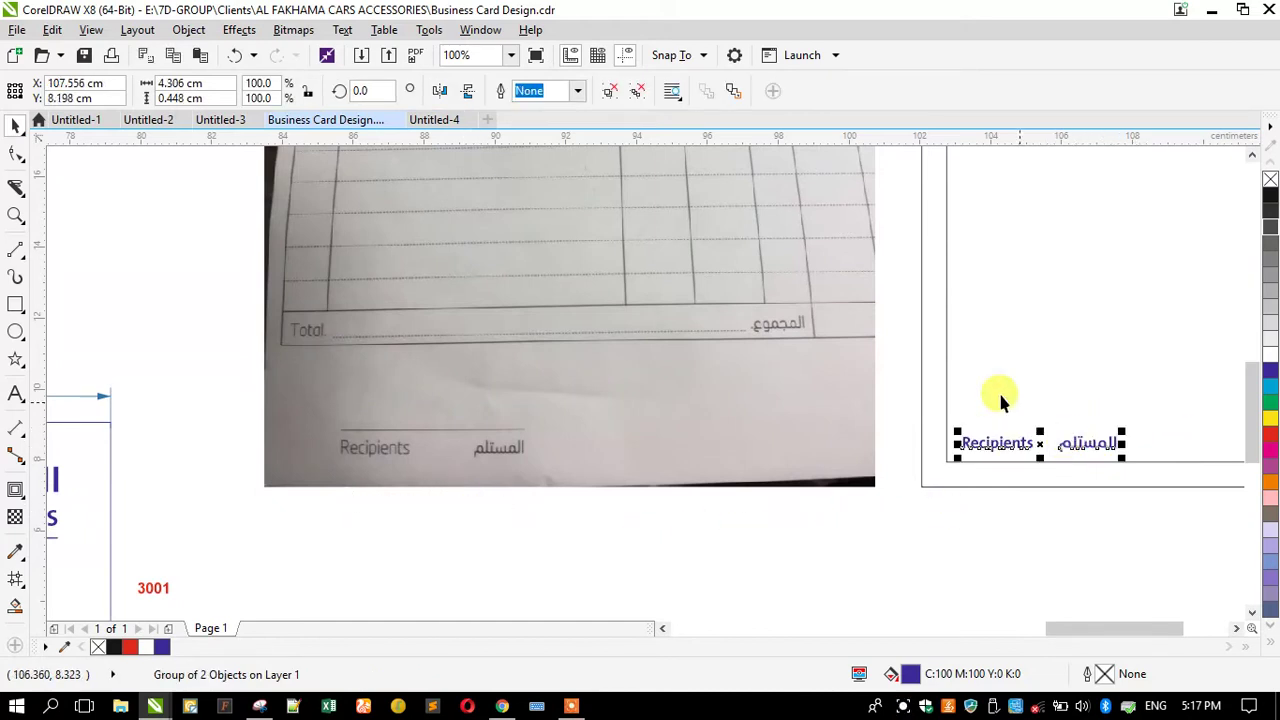
{"action": "left_click", "coordinate": [938, 380]}
{"action": "key", "text": "F4"}
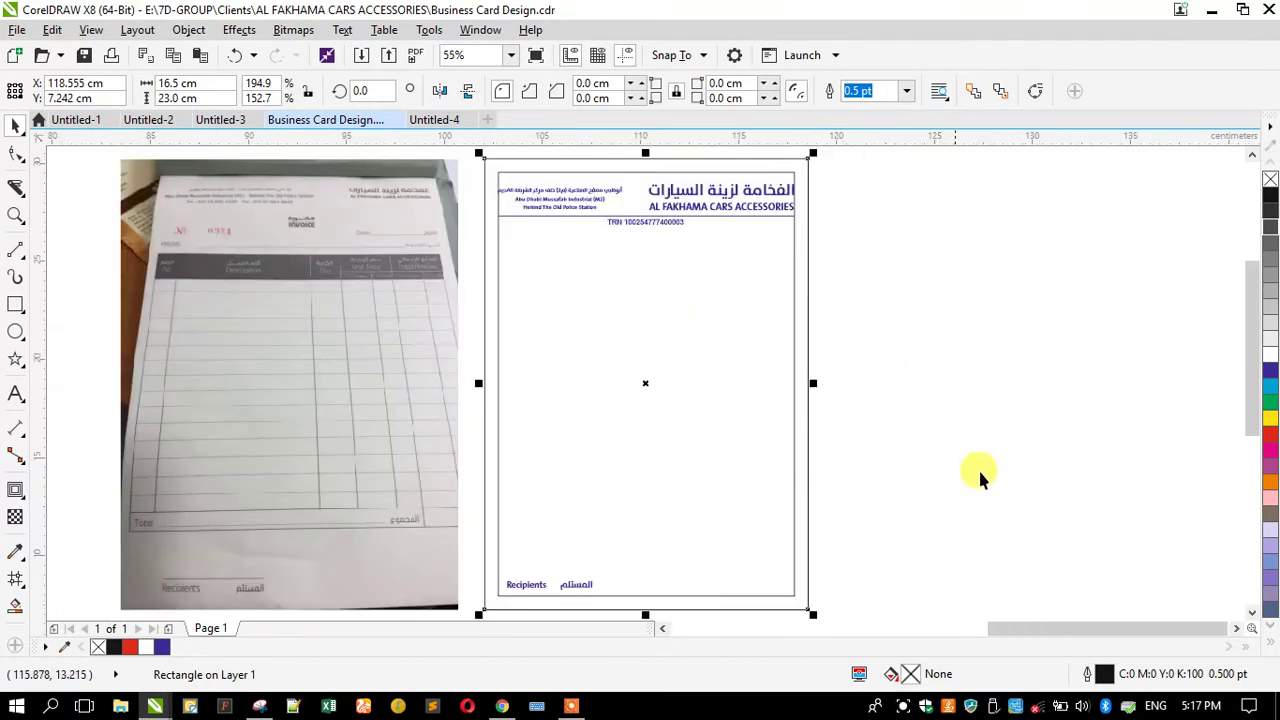
{"action": "left_click", "coordinate": [980, 468]}
Step: Move only المستلم within the group further right to widen its gap from Recipients
{"action": "scroll", "coordinate": [527, 608], "scroll_direction": "up", "scroll_amount": 3}
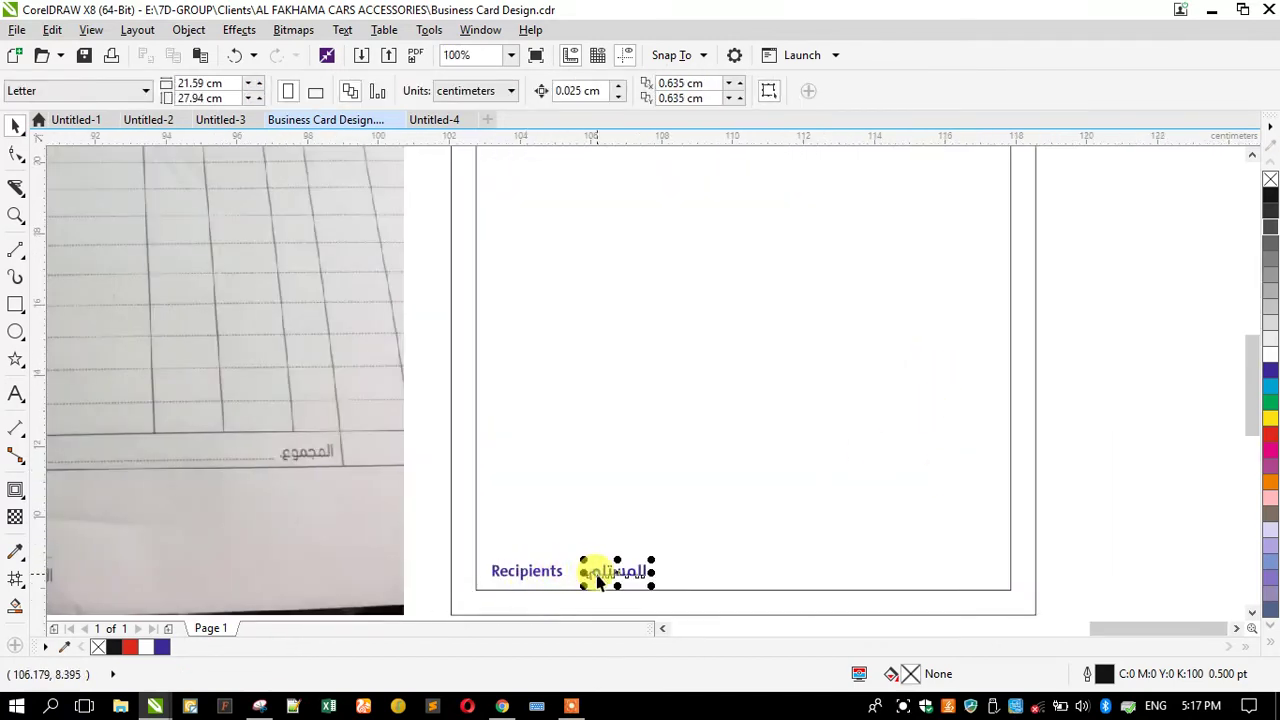
{"action": "left_click", "coordinate": [594, 570], "text": "ctrl"}
{"action": "left_click_drag", "start_coordinate": [594, 570], "coordinate": [633, 576]}
{"action": "key", "text": "Escape"}
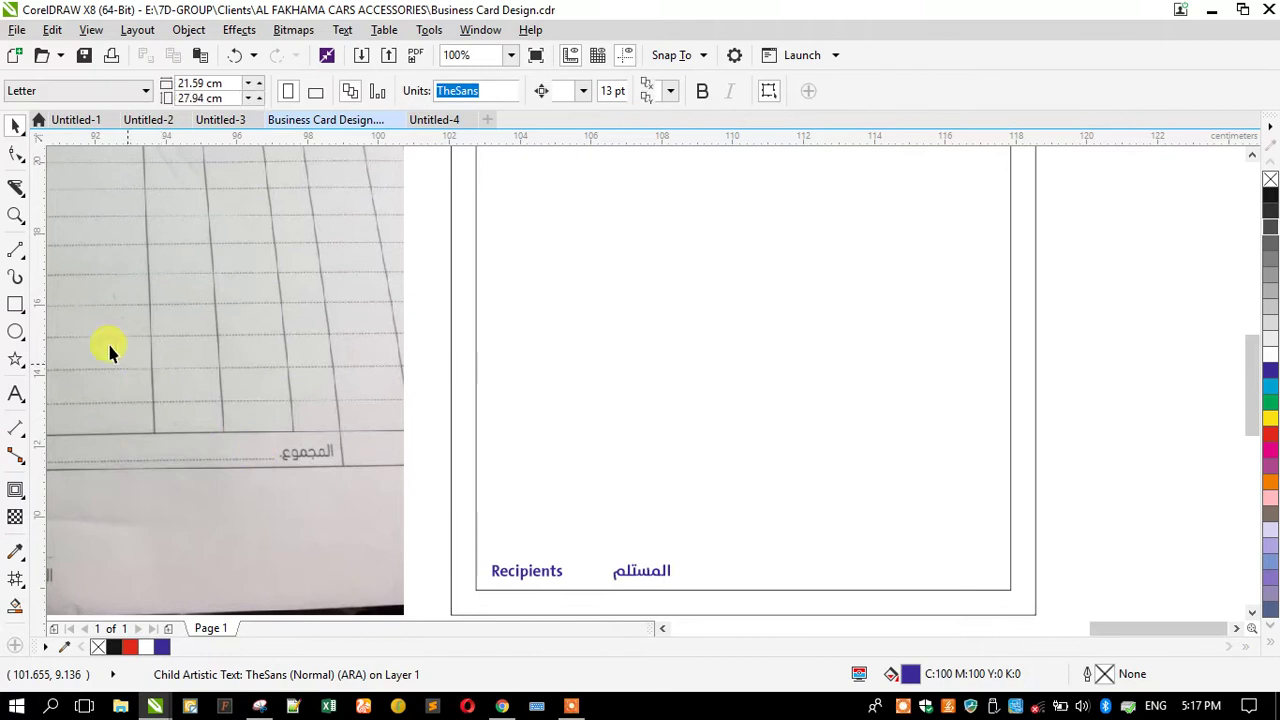
Step: Draw a horizontal line about 5.9 cm long above the Recipients labels, starting at the inner frame, with a 0.75 pt outline
{"action": "left_click", "coordinate": [15, 250]}
{"action": "scroll", "coordinate": [455, 521], "scroll_direction": "up", "scroll_amount": 3}
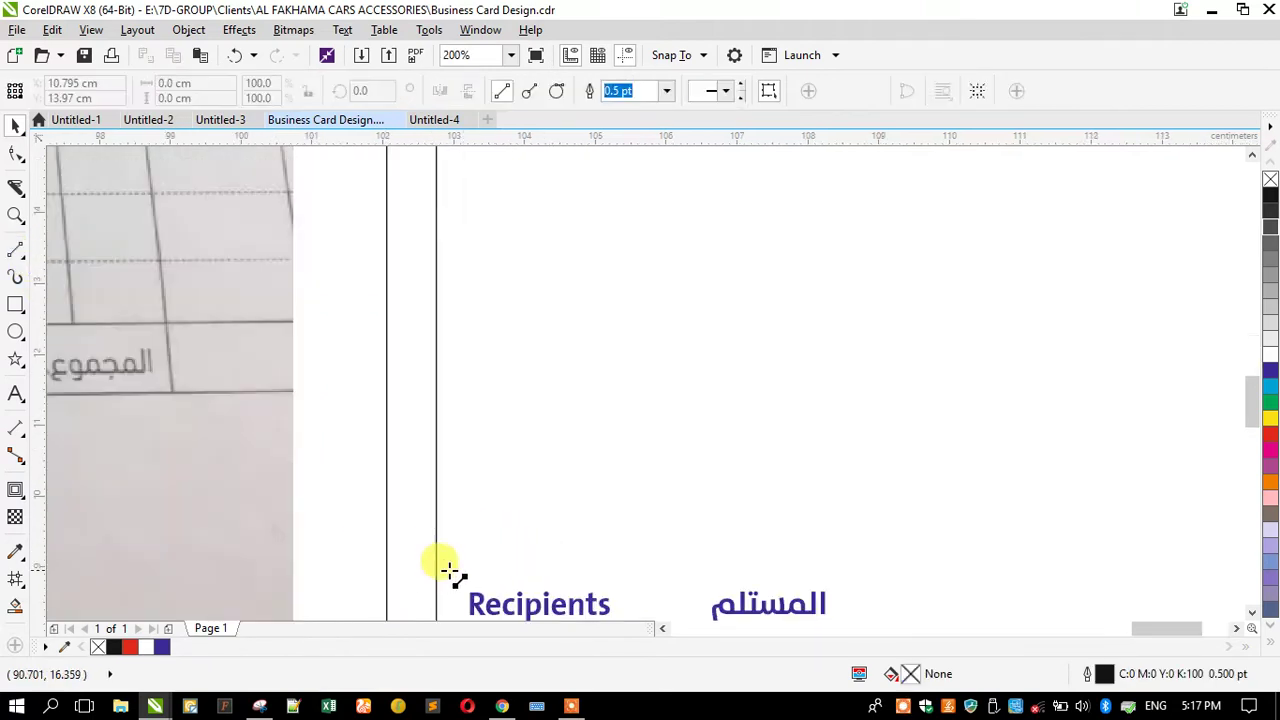
{"action": "left_click_drag", "start_coordinate": [512, 571], "coordinate": [858, 568]}
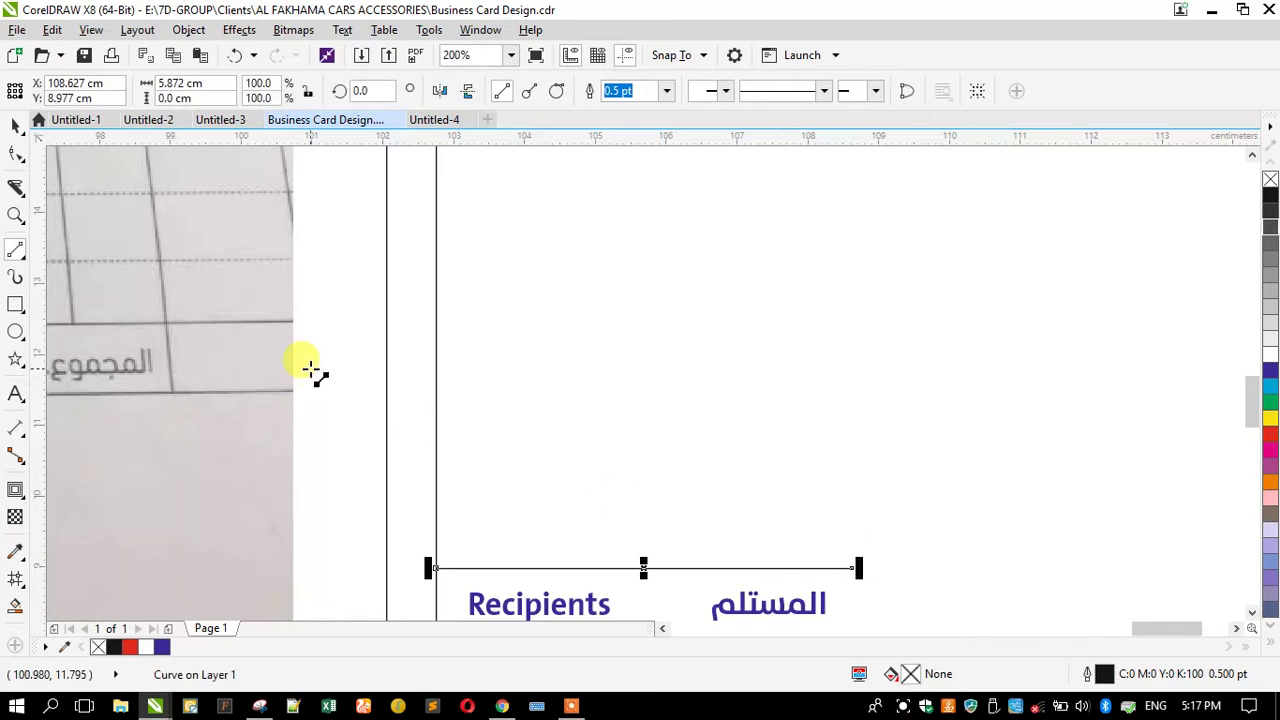
{"action": "key", "text": "F12"}
{"action": "type", "text": ".75"}
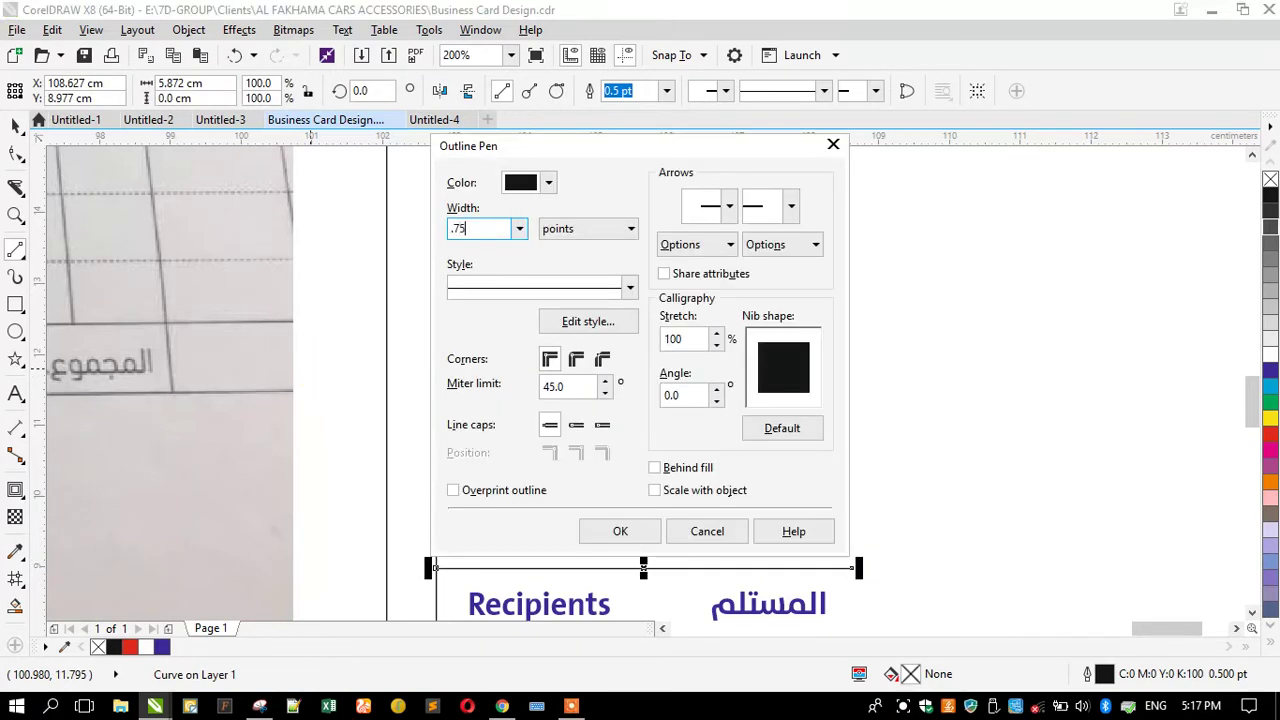
{"action": "key", "text": "Return"}
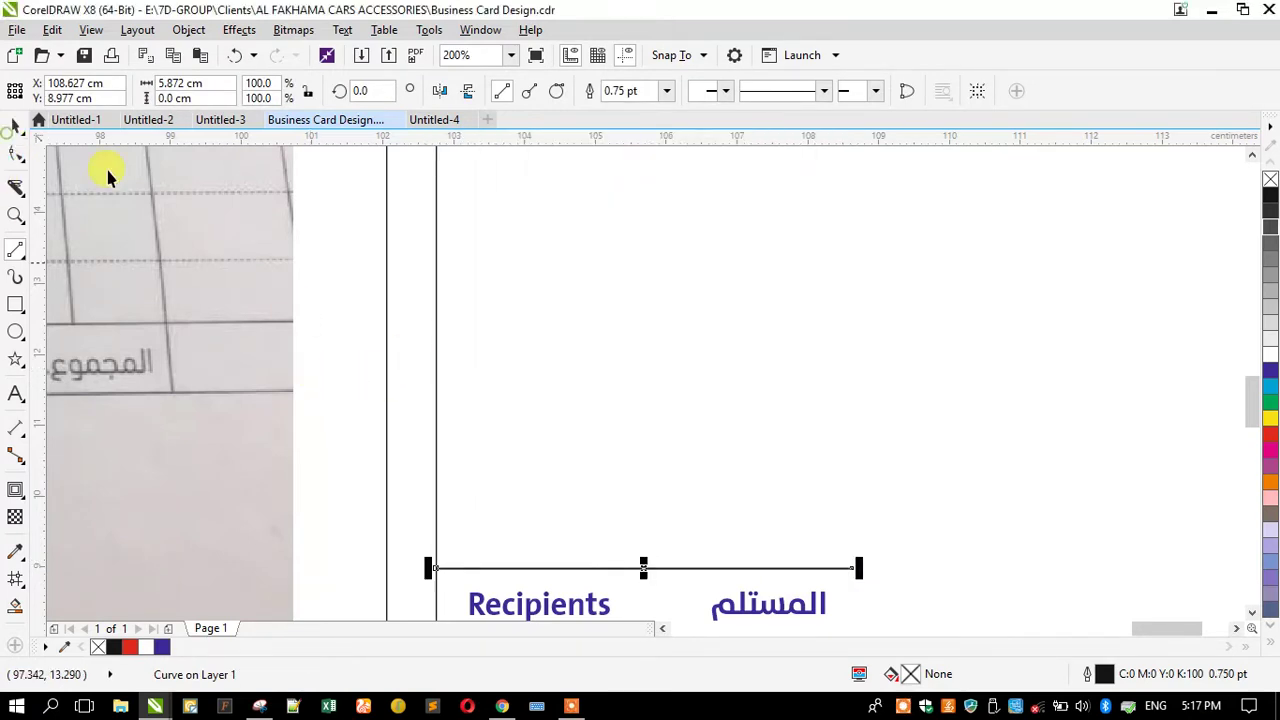
{"action": "left_click", "coordinate": [14, 126]}
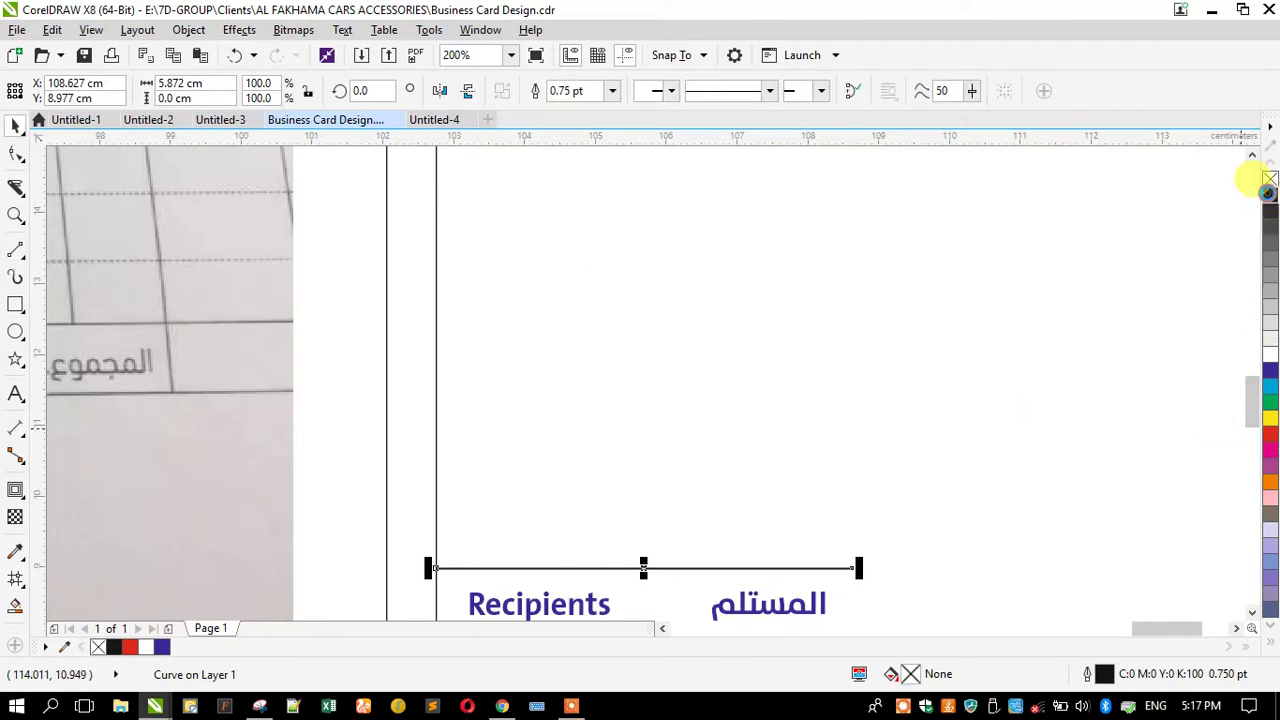
Step: Recolor the Recipients labels, the header texts and the header's divider line black
{"action": "left_click", "coordinate": [586, 598]}
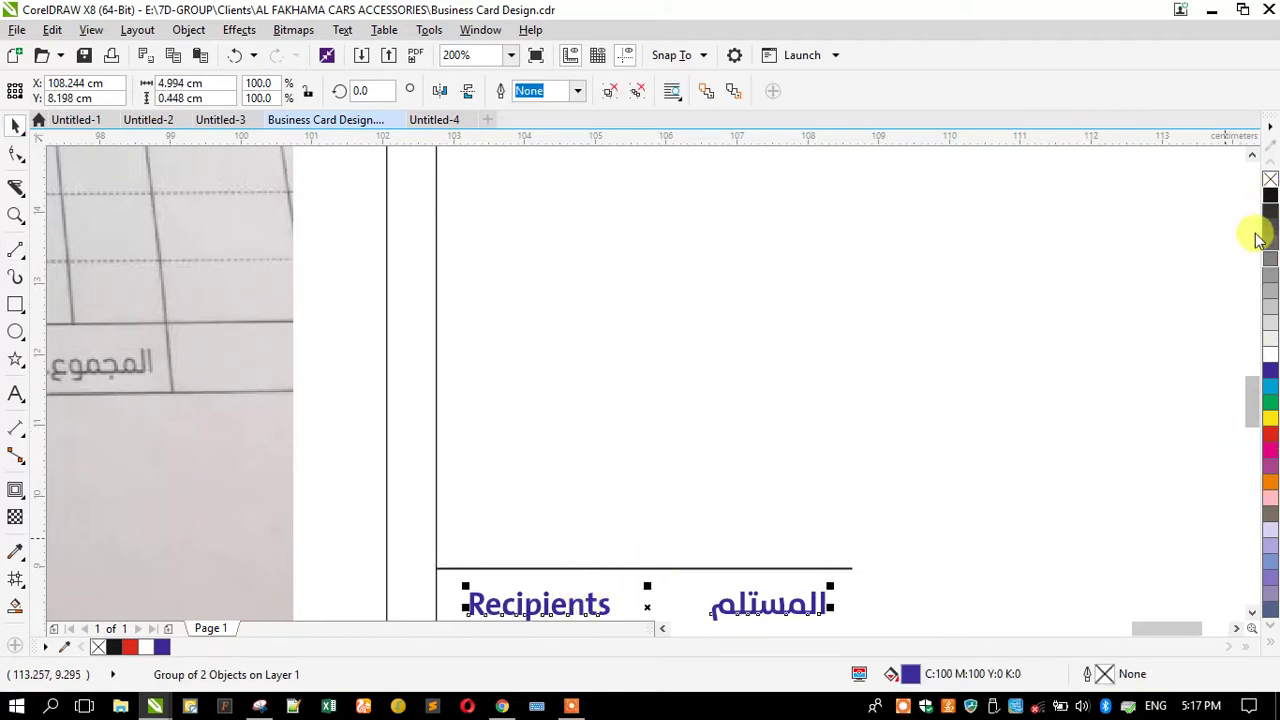
{"action": "scroll", "coordinate": [617, 522], "scroll_direction": "down", "scroll_amount": 2}
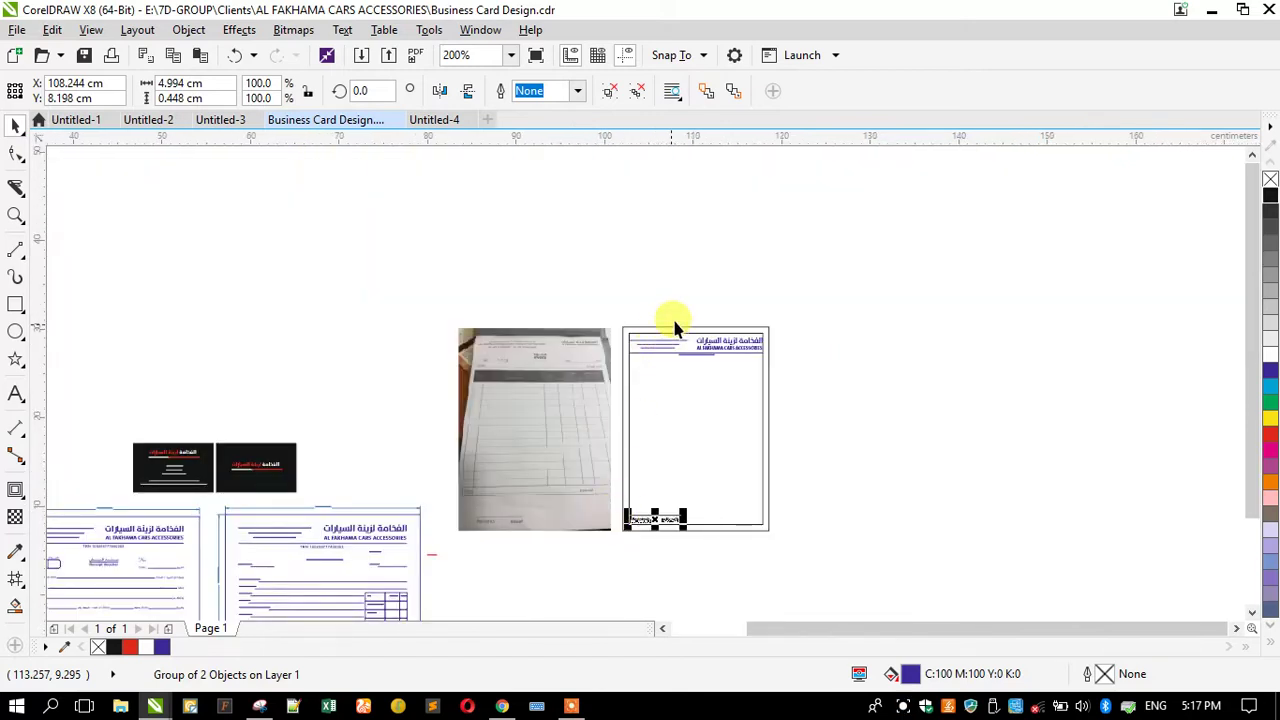
{"action": "scroll", "coordinate": [680, 380], "scroll_direction": "up", "scroll_amount": 4}
{"action": "scroll", "coordinate": [357, 298], "scroll_direction": "down", "scroll_amount": 1}
{"action": "left_click_drag", "start_coordinate": [291, 234], "coordinate": [823, 437]}
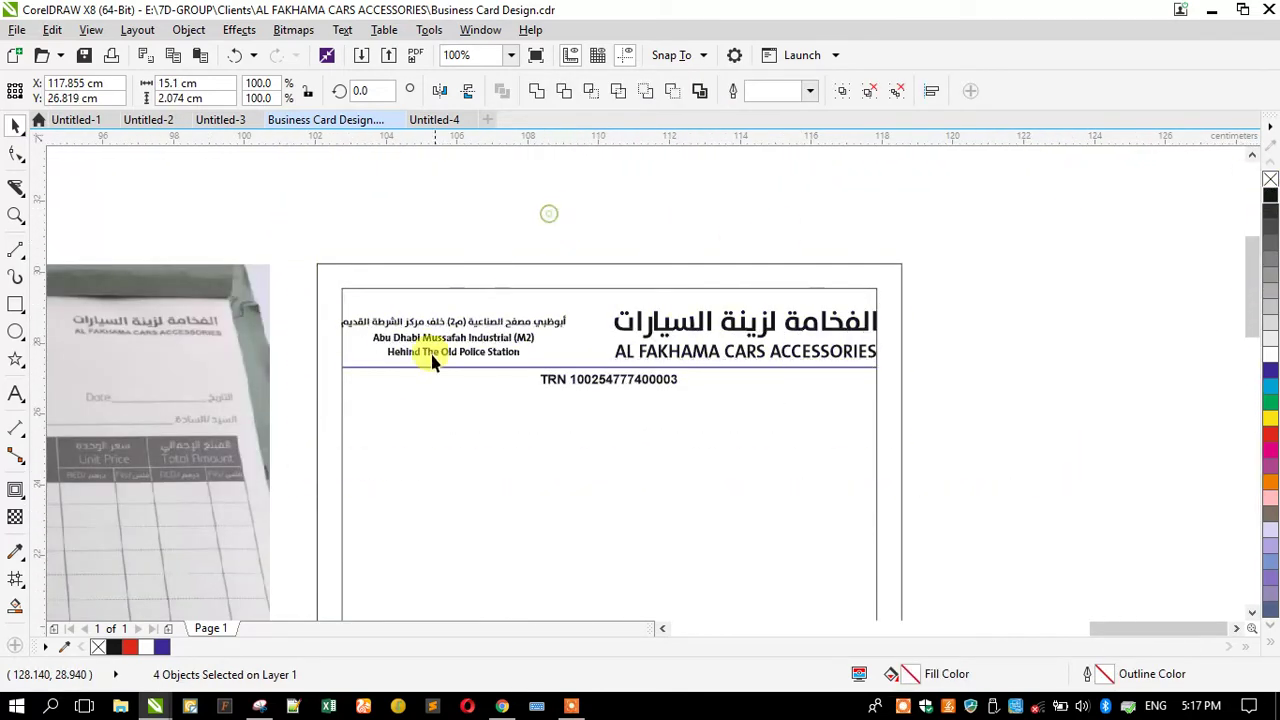
{"action": "left_click", "coordinate": [408, 374]}
{"action": "left_click", "coordinate": [398, 368]}
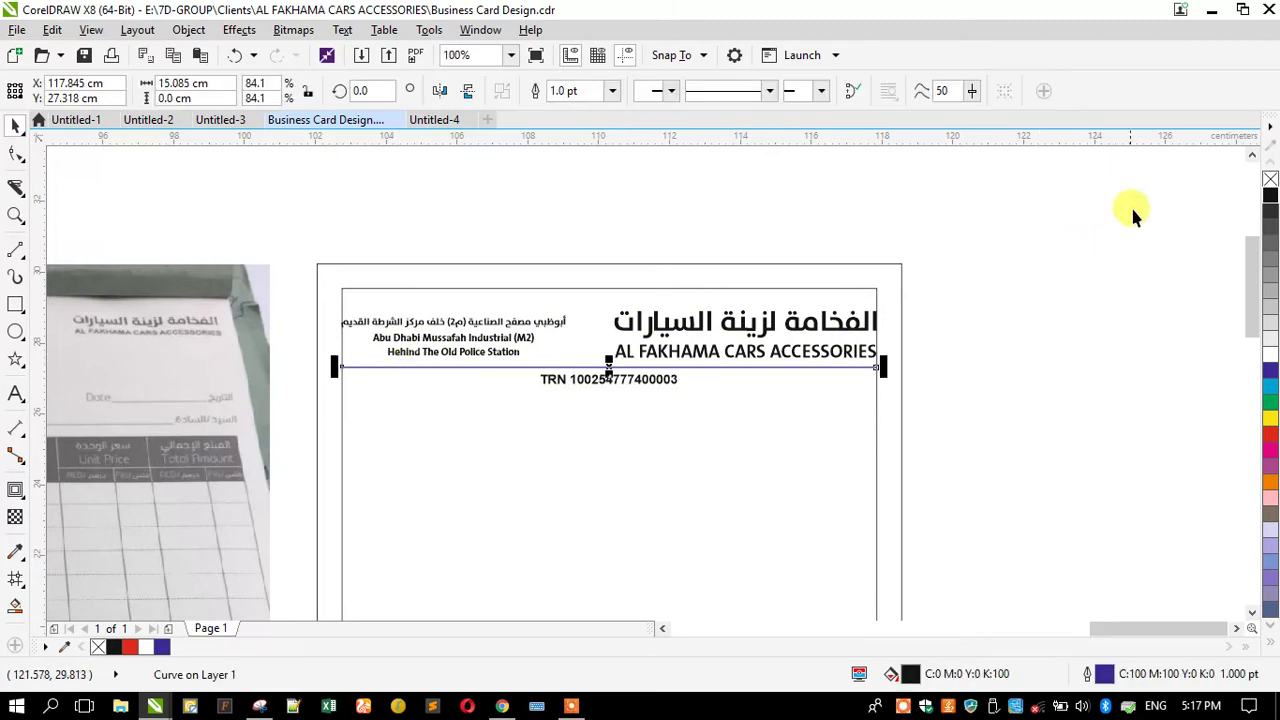
{"action": "scroll", "coordinate": [707, 228], "scroll_direction": "down", "scroll_amount": 2}
{"action": "left_click", "coordinate": [726, 201]}
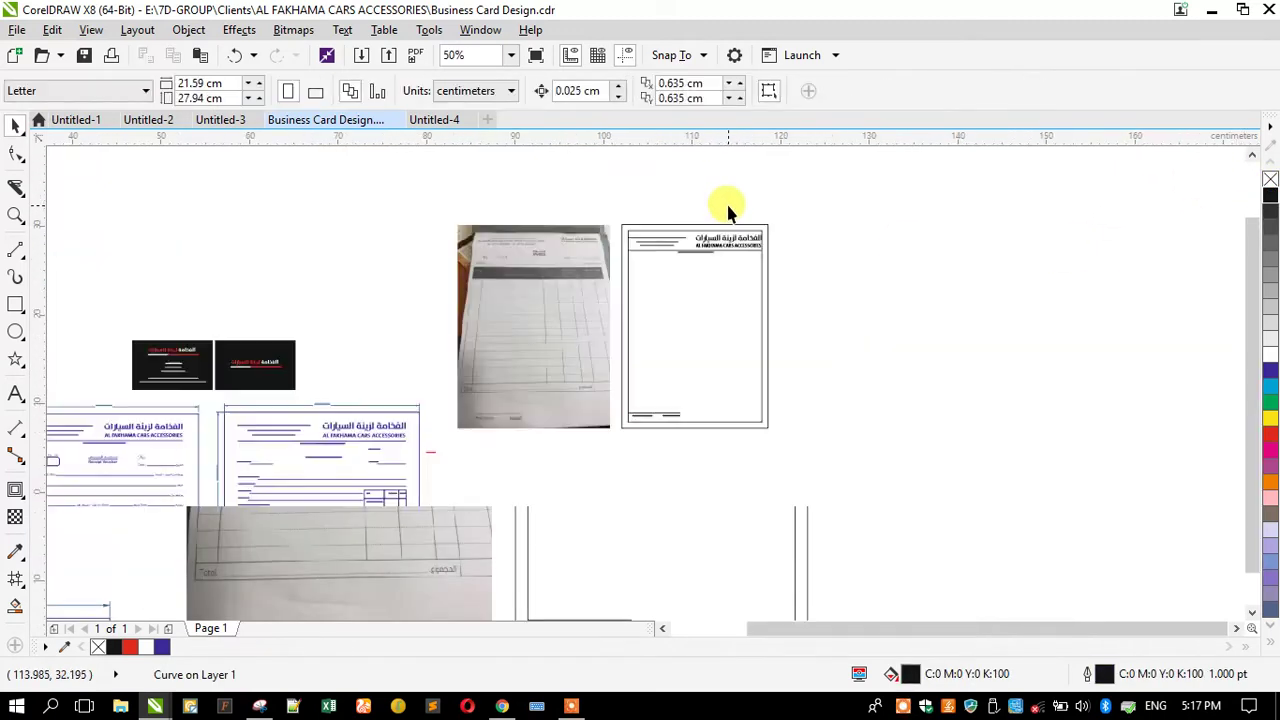
Step: Ungroup the Recipients and المستلم labels and set both to 12 pt
{"action": "scroll", "coordinate": [687, 314], "scroll_direction": "down", "scroll_amount": 2}
{"action": "scroll", "coordinate": [687, 315], "scroll_direction": "up", "scroll_amount": 2}
{"action": "scroll", "coordinate": [663, 412], "scroll_direction": "down", "scroll_amount": 2}
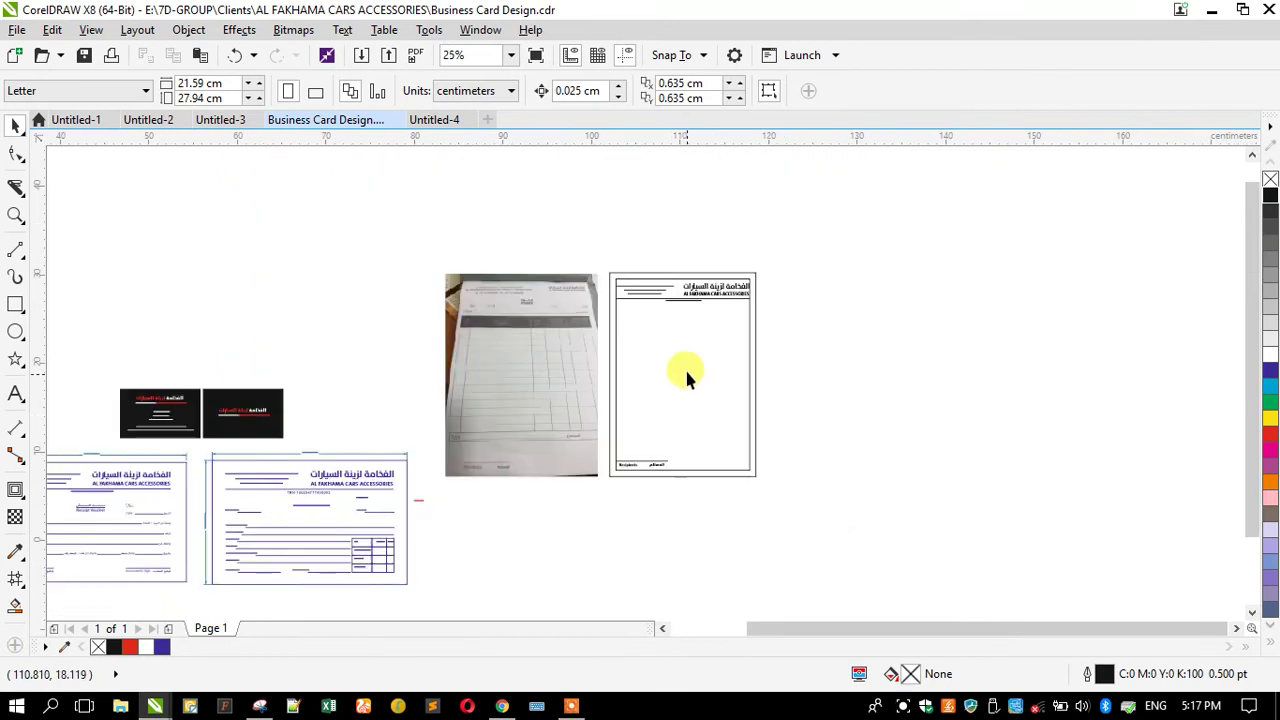
{"action": "scroll", "coordinate": [684, 371], "scroll_direction": "up", "scroll_amount": 2}
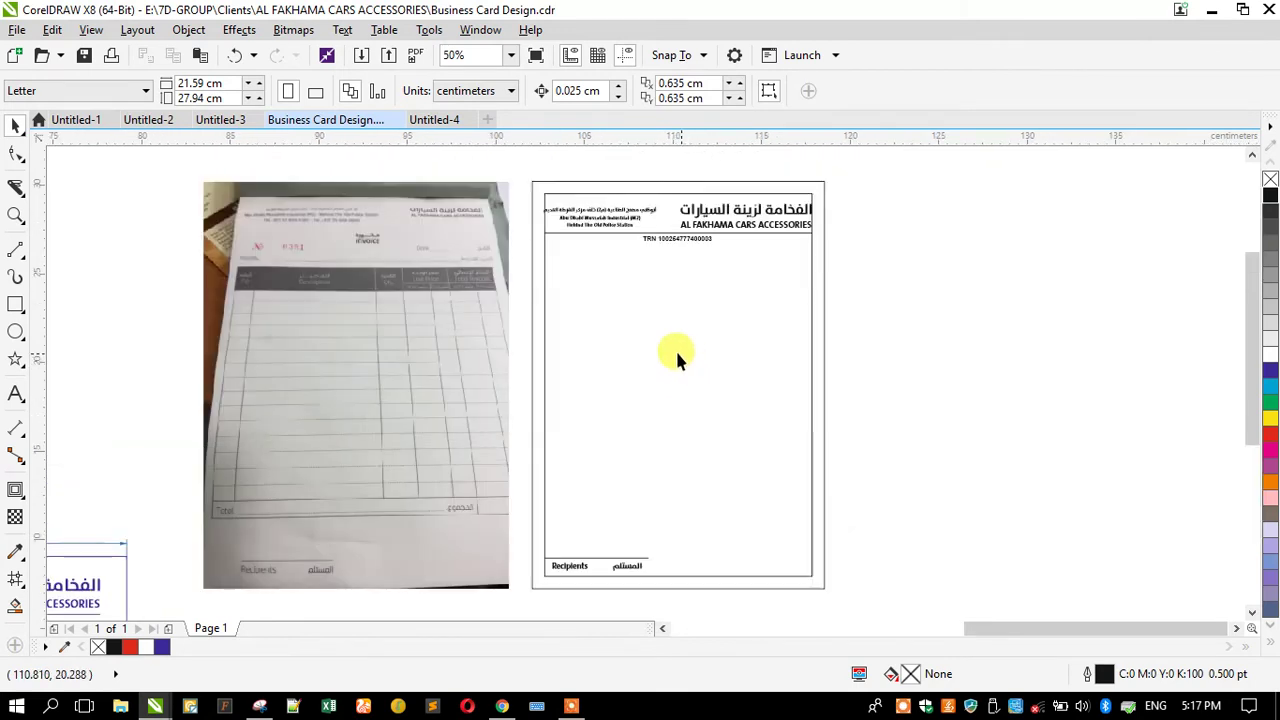
{"action": "left_click", "coordinate": [575, 568]}
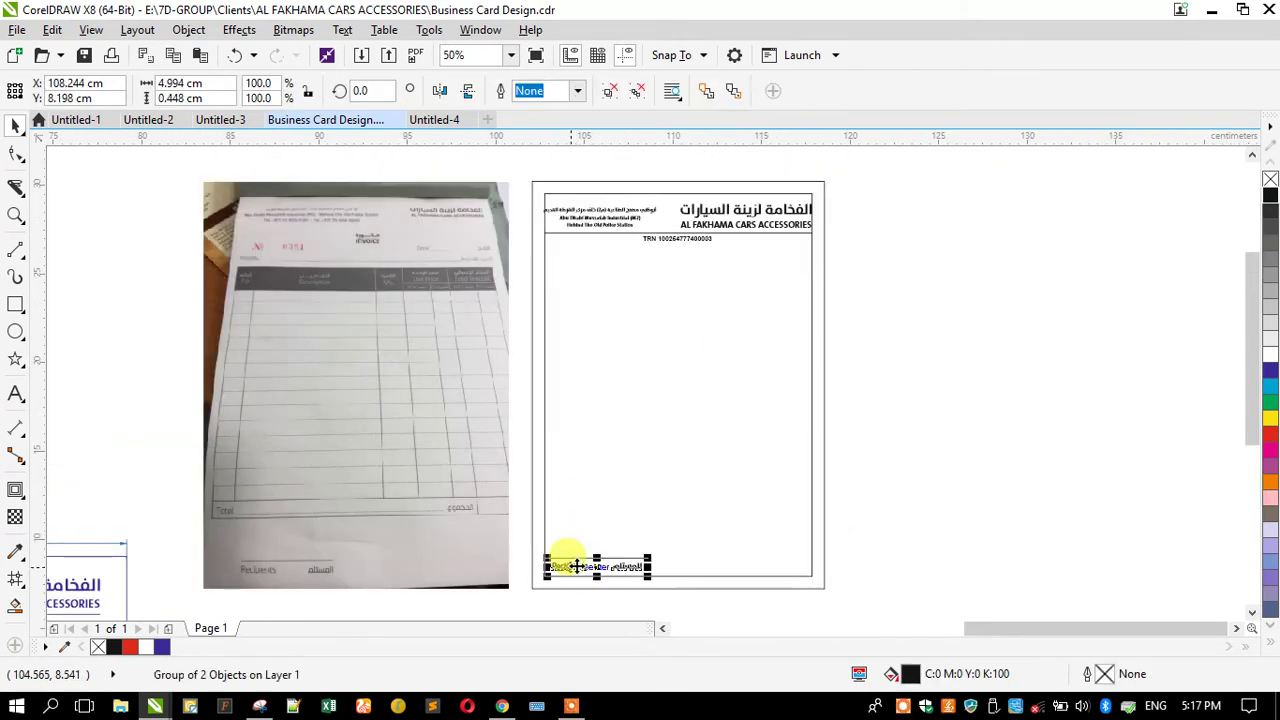
{"action": "left_click", "coordinate": [603, 94]}
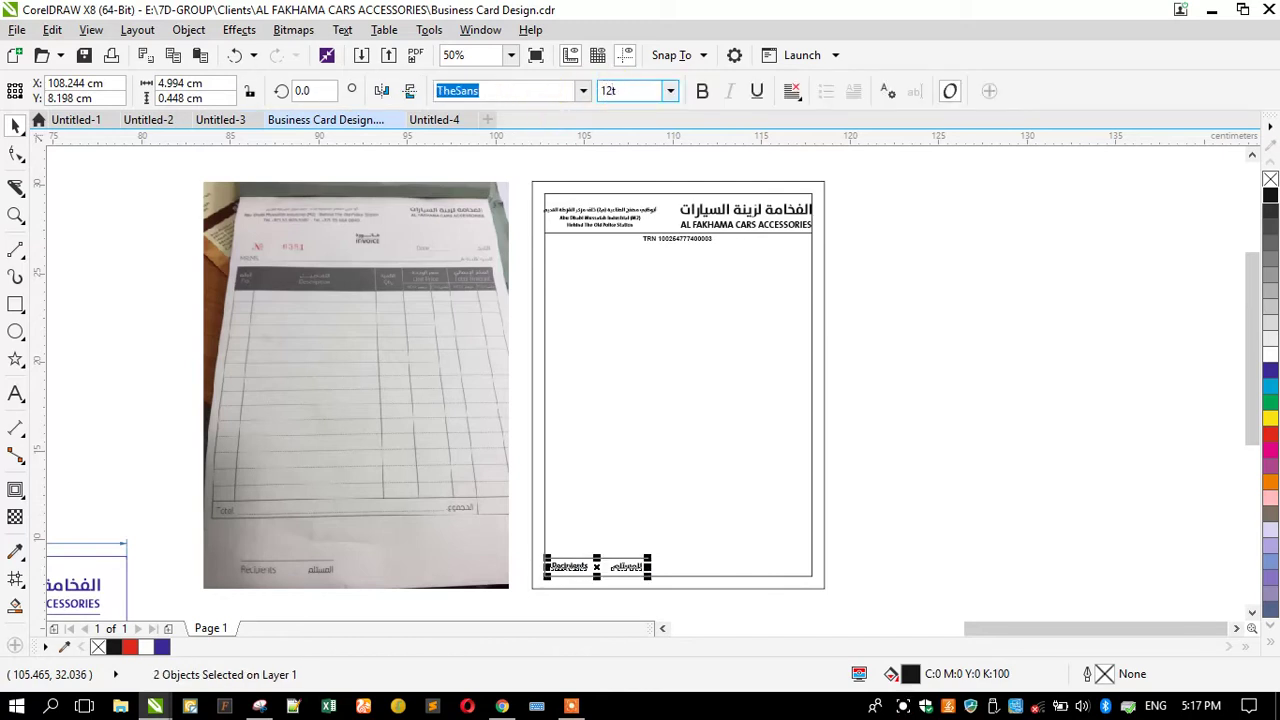
{"action": "key", "text": "Return"}
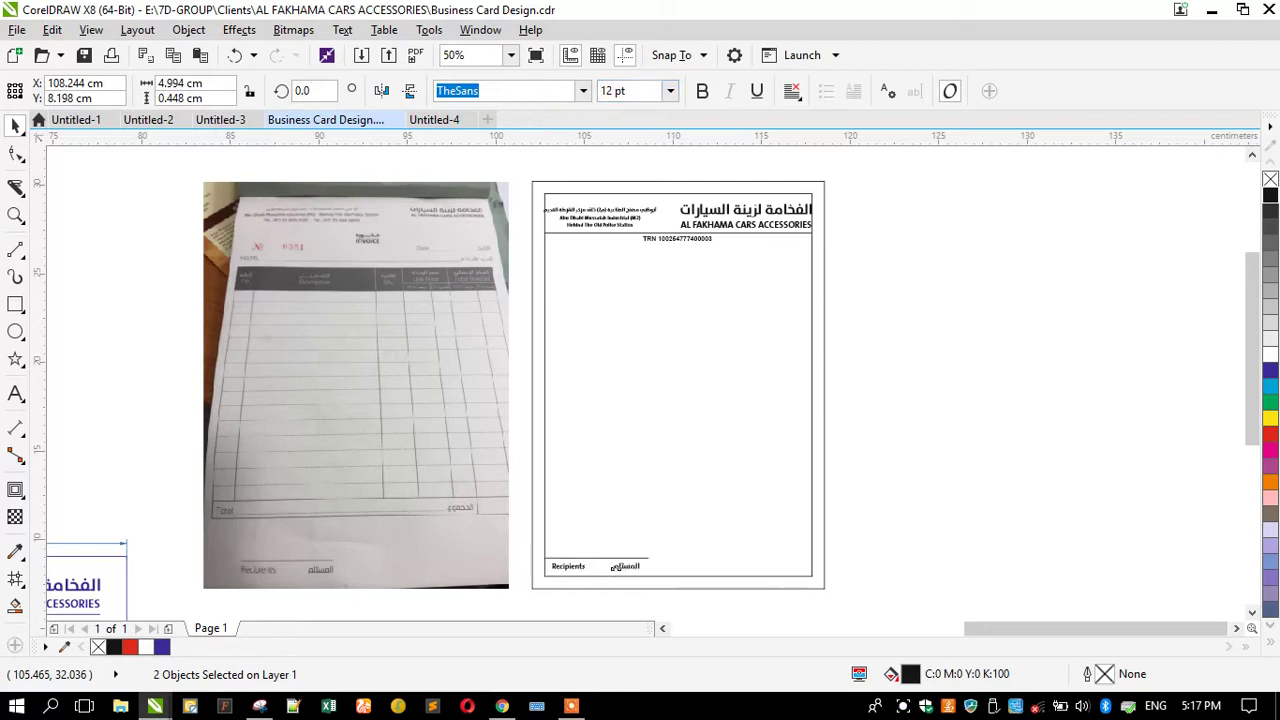
Step: Place a copy of both recipient labels below the TRN line and set the copies to 14 pt
{"action": "left_click_drag", "start_coordinate": [573, 566], "coordinate": [647, 270]}
{"action": "left_click", "coordinate": [628, 91]}
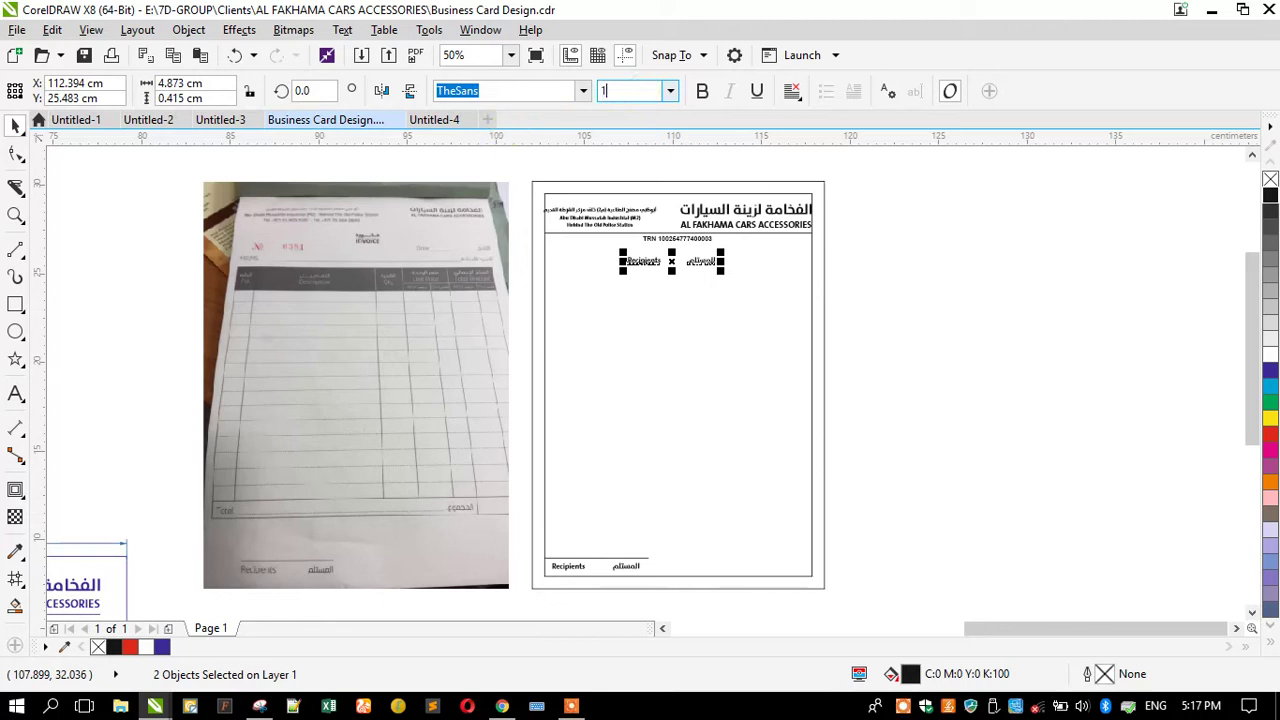
{"action": "key", "text": "Return"}
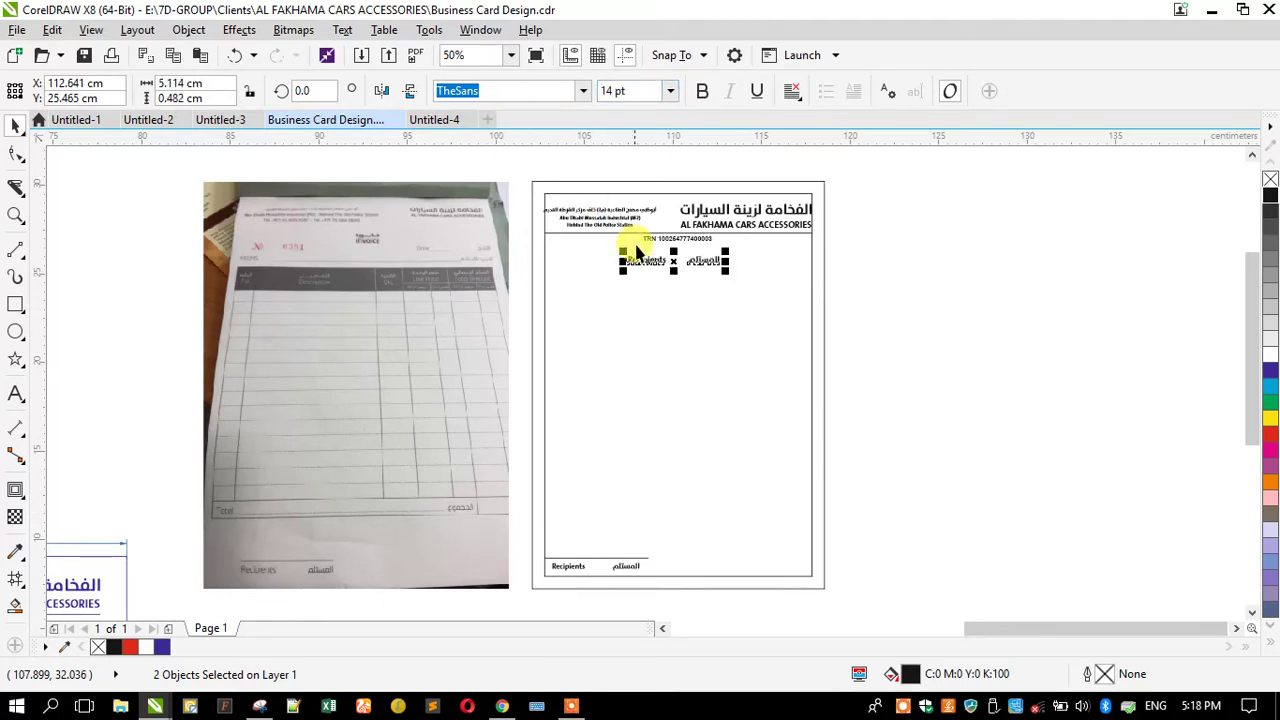
{"action": "left_click", "coordinate": [904, 267]}
Step: Replace the text of the copied Recipients label below the TRN line with TAX INVOICE
{"action": "scroll", "coordinate": [562, 245], "scroll_direction": "up", "scroll_amount": 1}
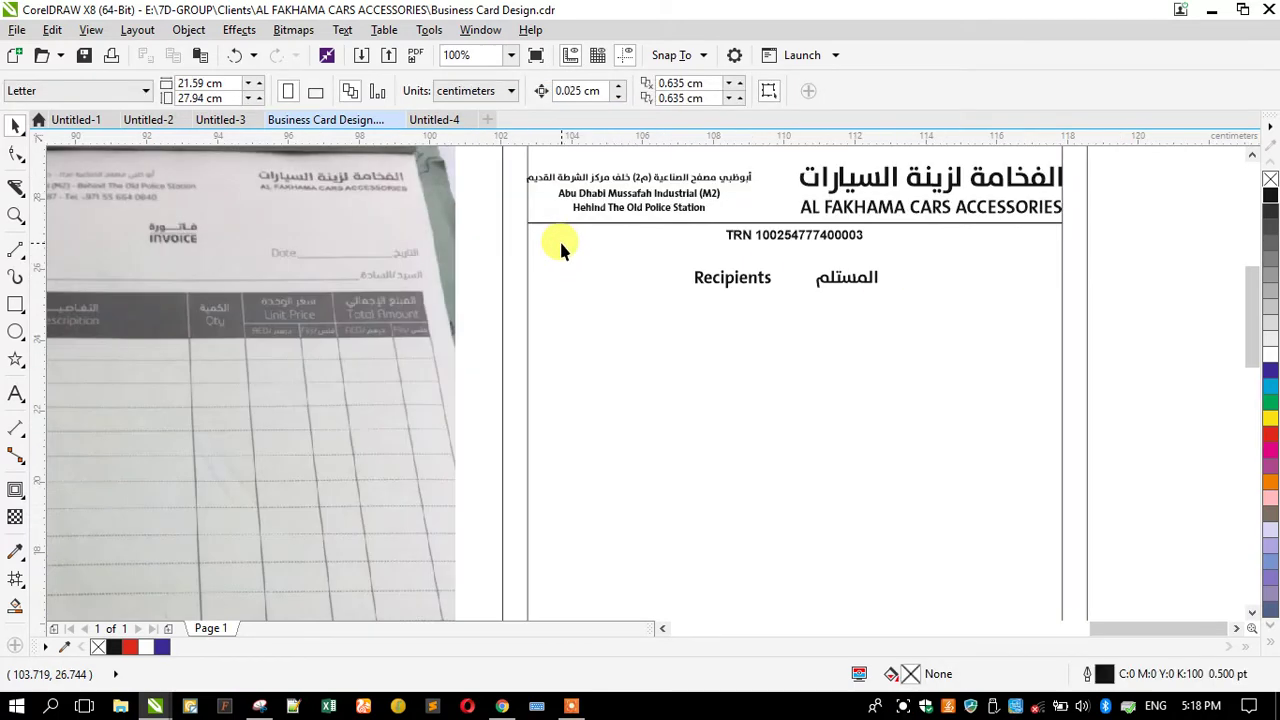
{"action": "double_click", "coordinate": [705, 277]}
{"action": "double_click", "coordinate": [706, 279]}
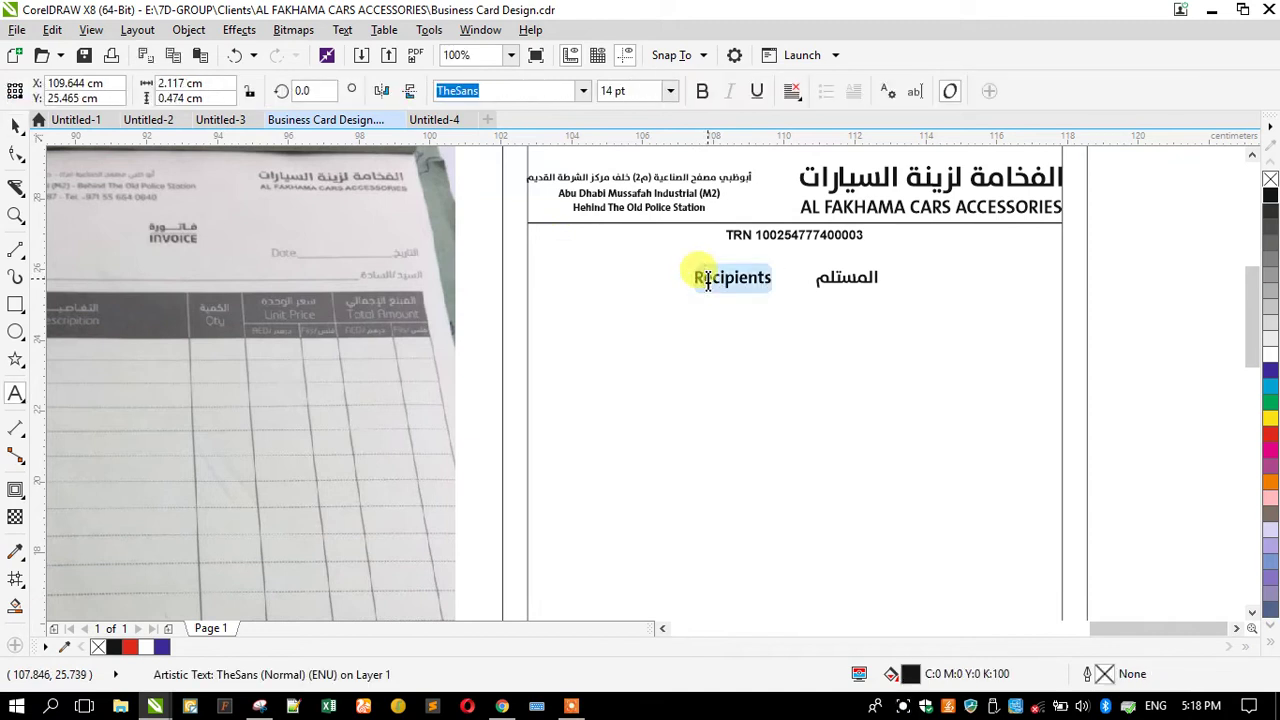
{"action": "key", "text": "Caps_Lock"}
{"action": "type", "text": "TAX"}
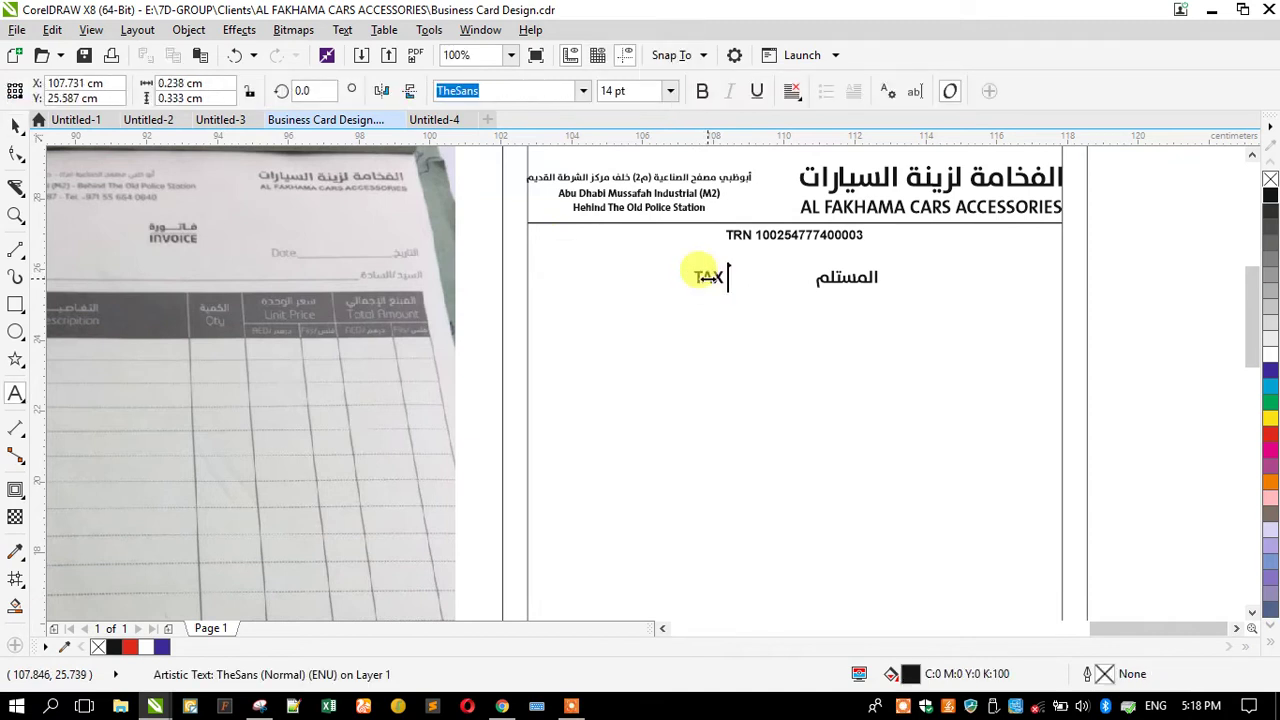
{"action": "type", "text": " INVOICE"}
Step: Replace the copied المستلم label beside TAX INVOICE with فاتورة ضريبية
{"action": "double_click", "coordinate": [828, 282]}
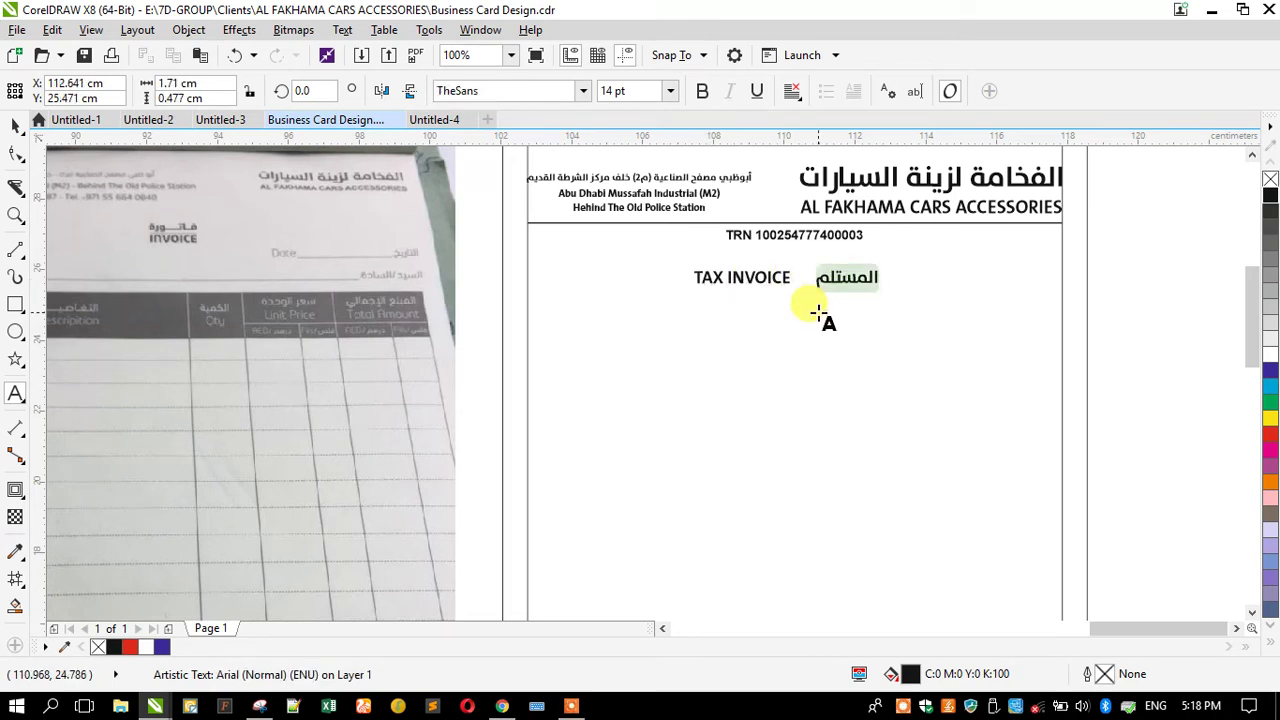
{"action": "key", "text": "alt+space"}
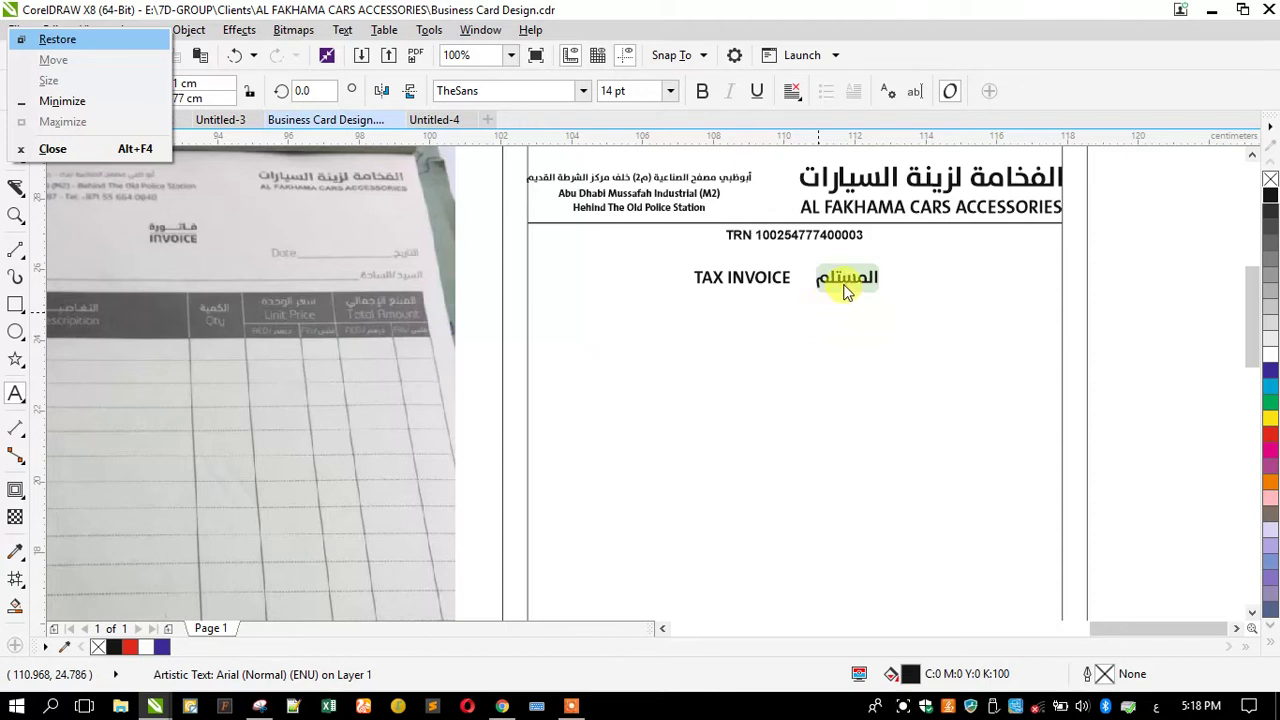
{"action": "left_click", "coordinate": [849, 284]}
{"action": "double_click", "coordinate": [849, 284]}
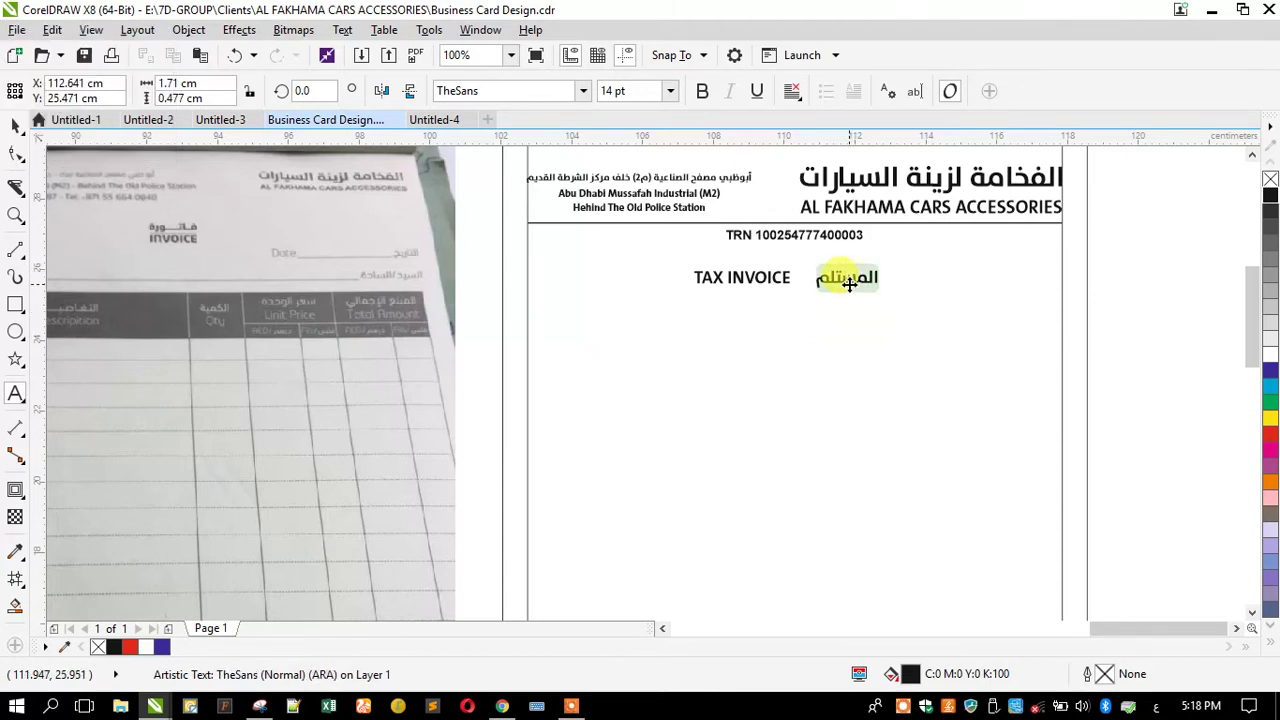
{"action": "type", "text": "فات"}
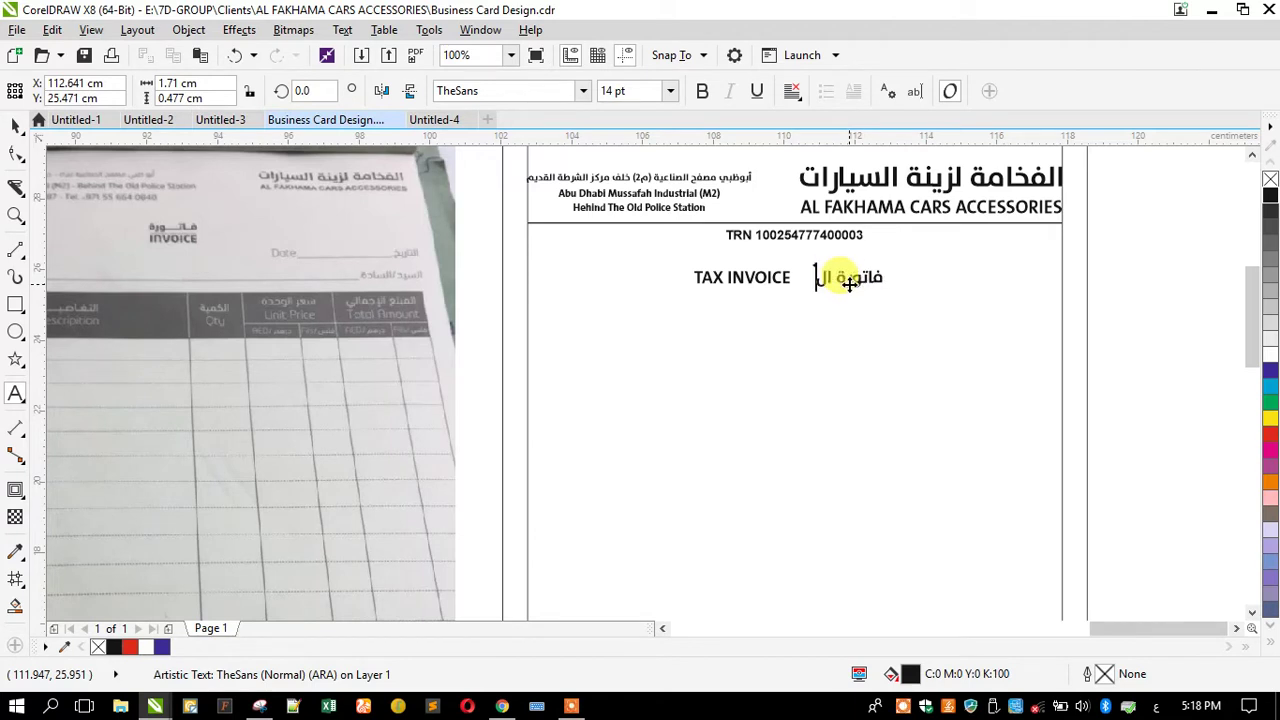
{"action": "type", "text": "ورة ضريبية"}
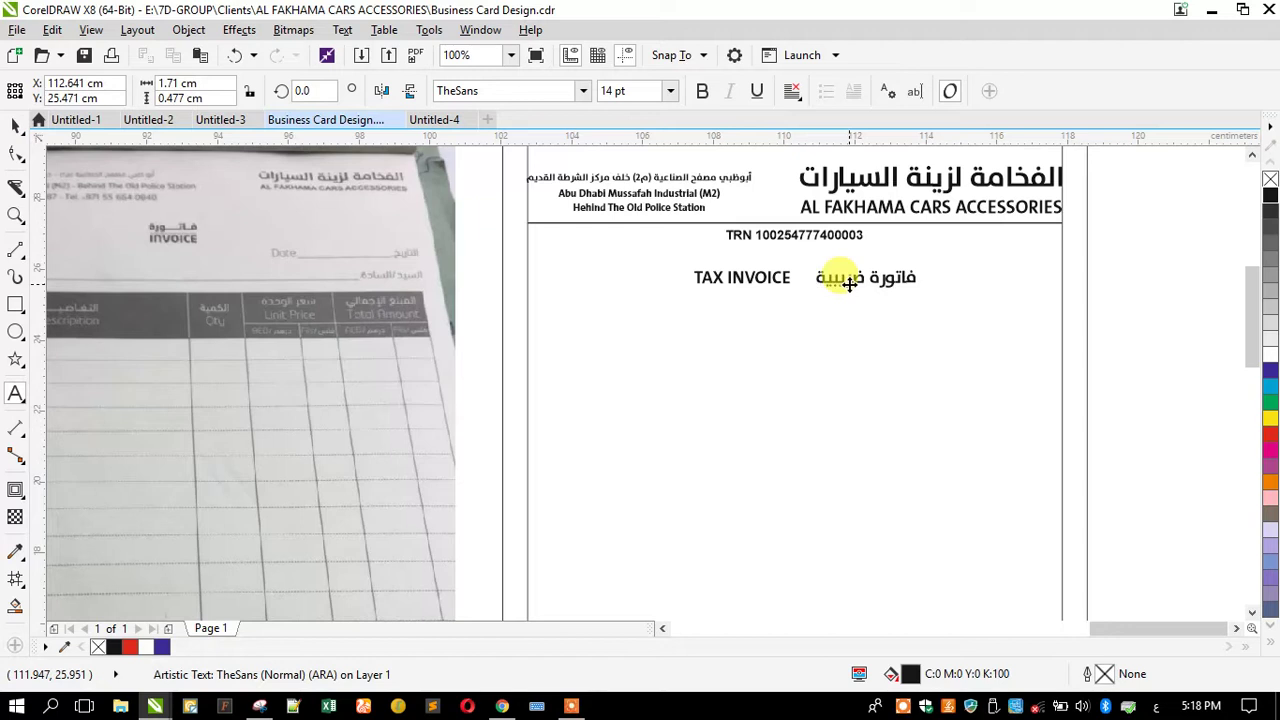
Step: Shrink the فاتورة ضريبية text to about 13 pt and place it directly beside TAX INVOICE
{"action": "left_click", "coordinate": [16, 125]}
{"action": "scroll", "coordinate": [829, 277], "scroll_direction": "up", "scroll_amount": 2}
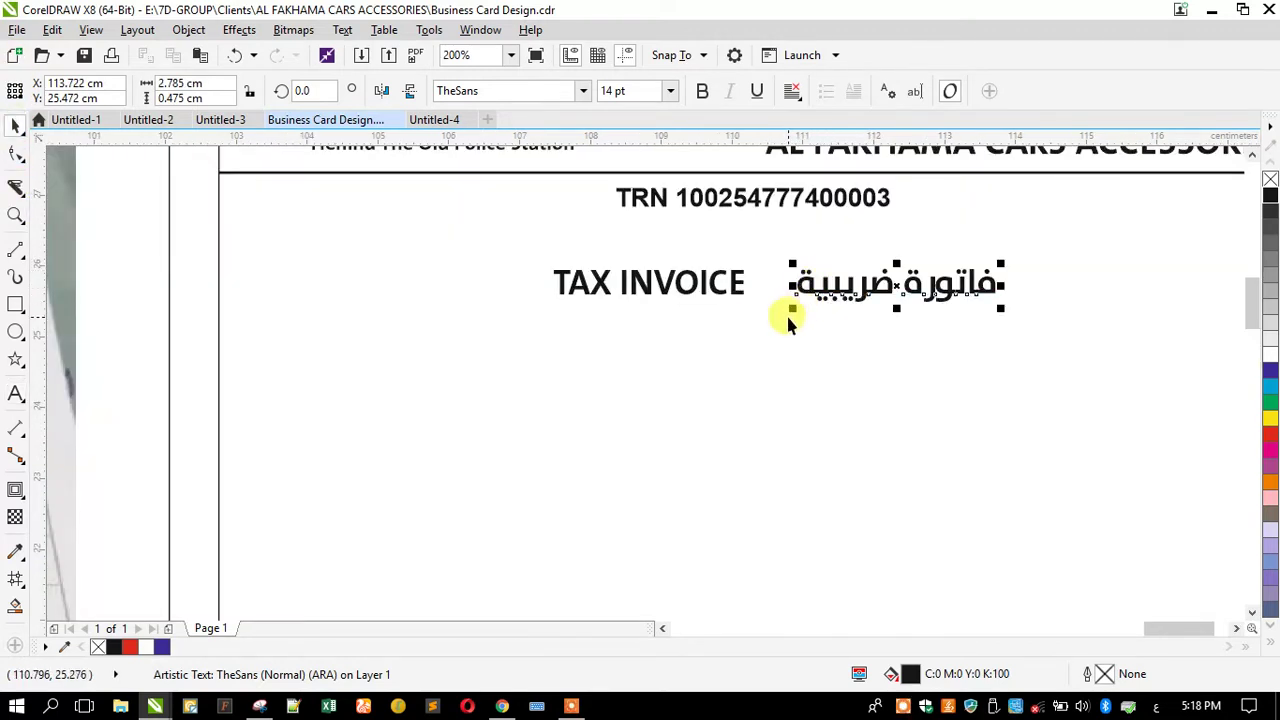
{"action": "mouse_move", "coordinate": [792, 311]}
{"action": "left_mouse_down"}
{"action": "mouse_move", "coordinate": [805, 282]}
{"action": "mouse_move", "coordinate": [822, 299]}
{"action": "mouse_move", "coordinate": [778, 301]}
{"action": "left_mouse_up"}
{"action": "left_click", "coordinate": [803, 290]}
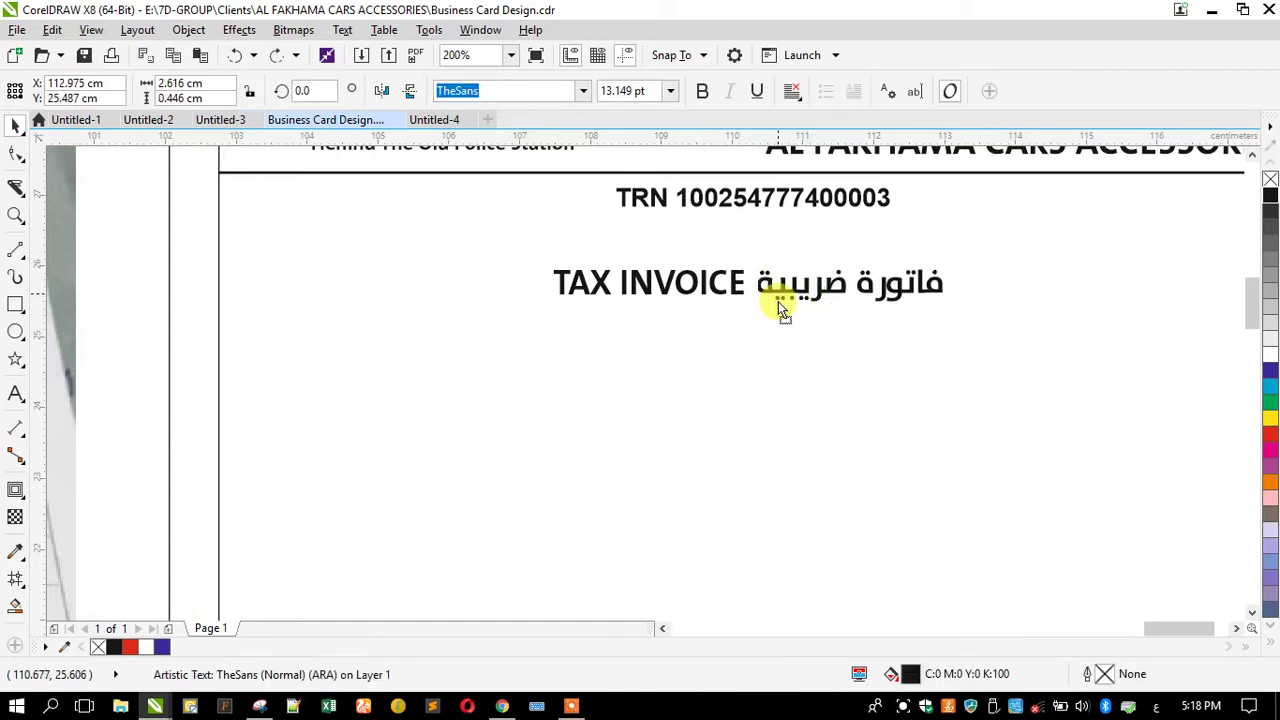
Step: Group the English and Arabic title texts and center the group horizontally in the inner frame
{"action": "left_click", "coordinate": [693, 293], "text": "shift"}
{"action": "key", "text": "ctrl+g"}
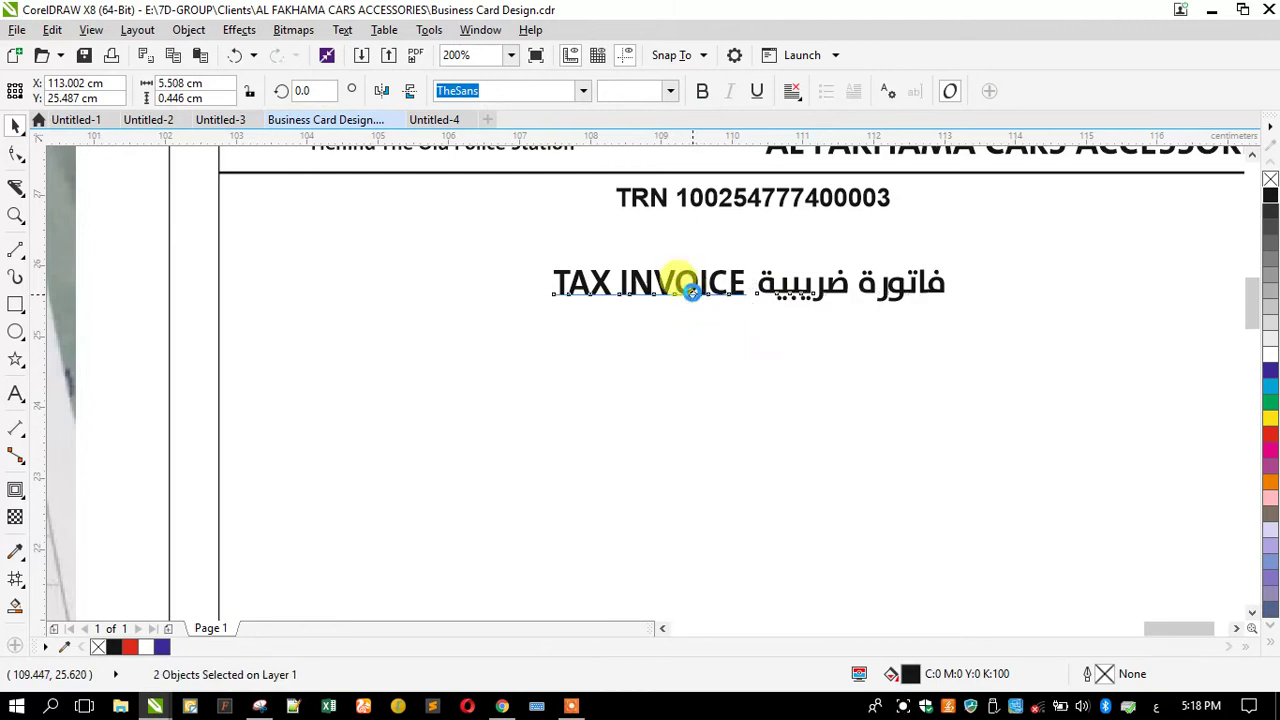
{"action": "left_click", "coordinate": [561, 322], "text": "shift"}
{"action": "key", "text": "c"}
{"action": "left_click", "coordinate": [67, 256]}
Step: Draw a rectangle about 6.3 × 0.9 cm around the title text and round its corners to about 0.29 cm
{"action": "left_click", "coordinate": [15, 304]}
{"action": "left_click_drag", "start_coordinate": [539, 253], "coordinate": [984, 316]}
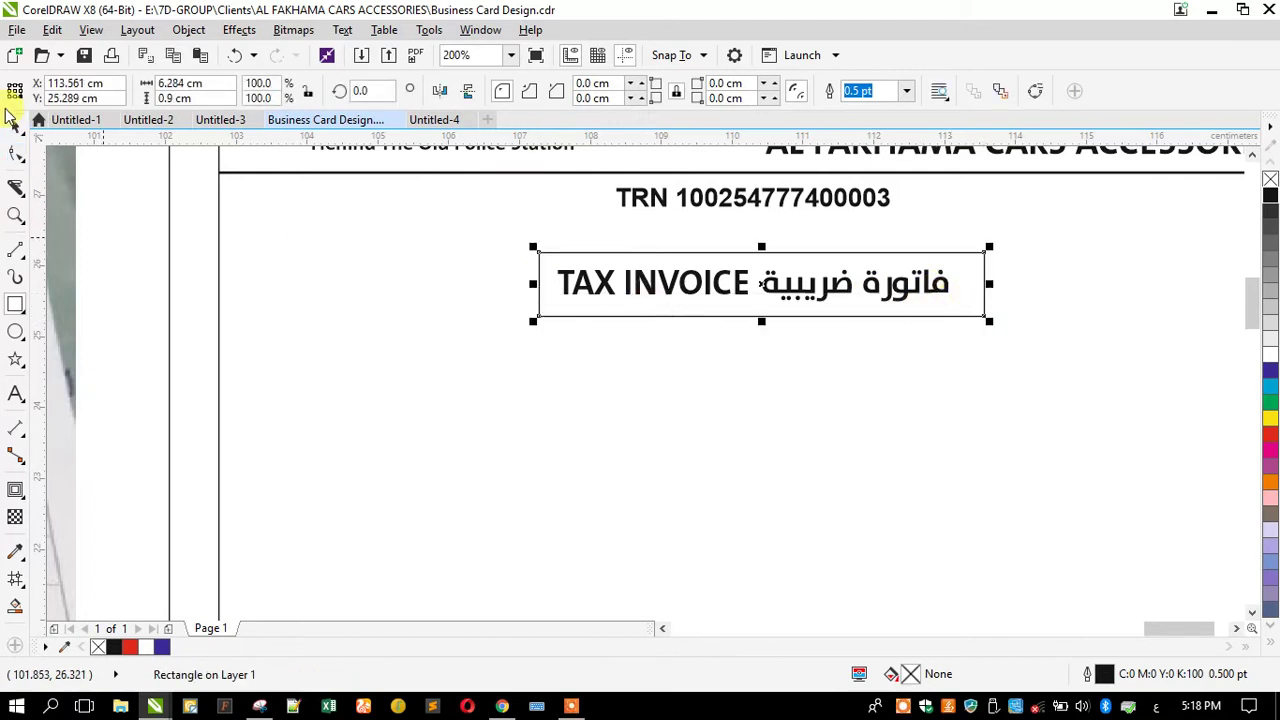
{"action": "left_click", "coordinate": [15, 152]}
{"action": "mouse_move", "coordinate": [543, 251]}
{"action": "left_mouse_down"}
{"action": "mouse_move", "coordinate": [569, 251]}
{"action": "mouse_move", "coordinate": [557, 251]}
{"action": "left_mouse_up"}
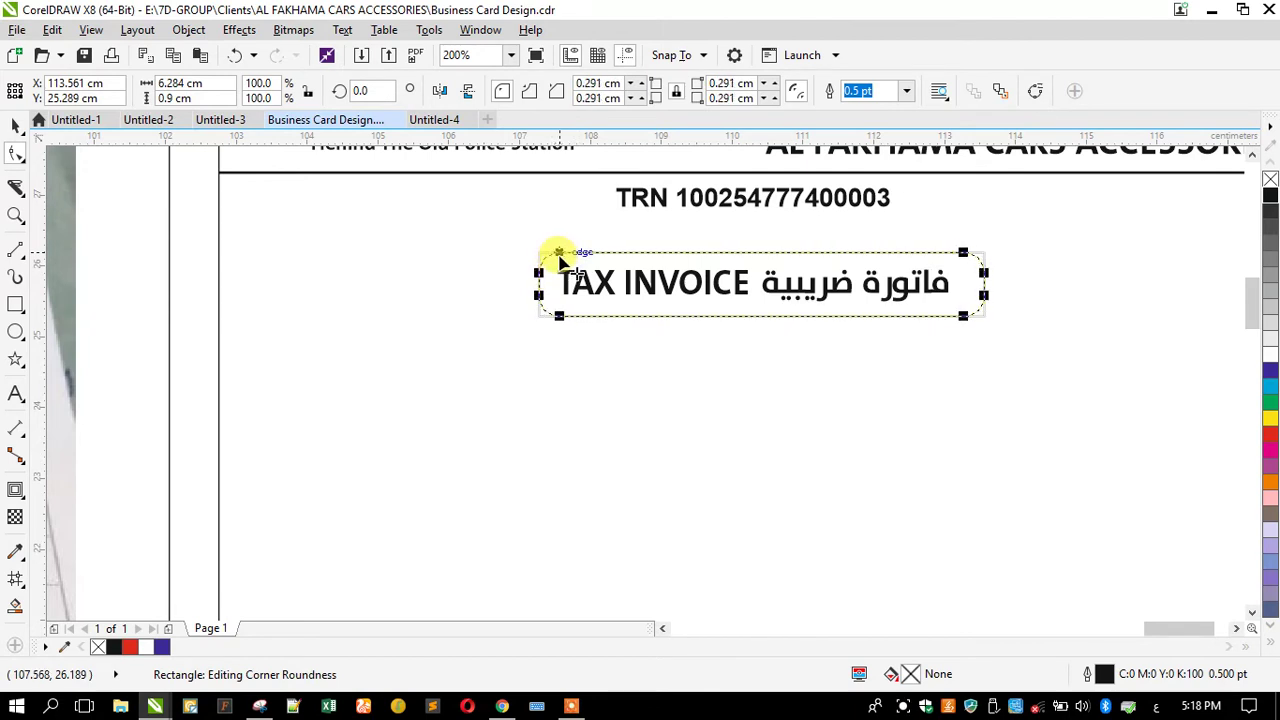
Step: Center the rounded rectangle horizontally in the inner frame and move it up close below the TRN line
{"action": "left_click", "coordinate": [15, 125]}
{"action": "left_click", "coordinate": [314, 240], "text": "shift"}
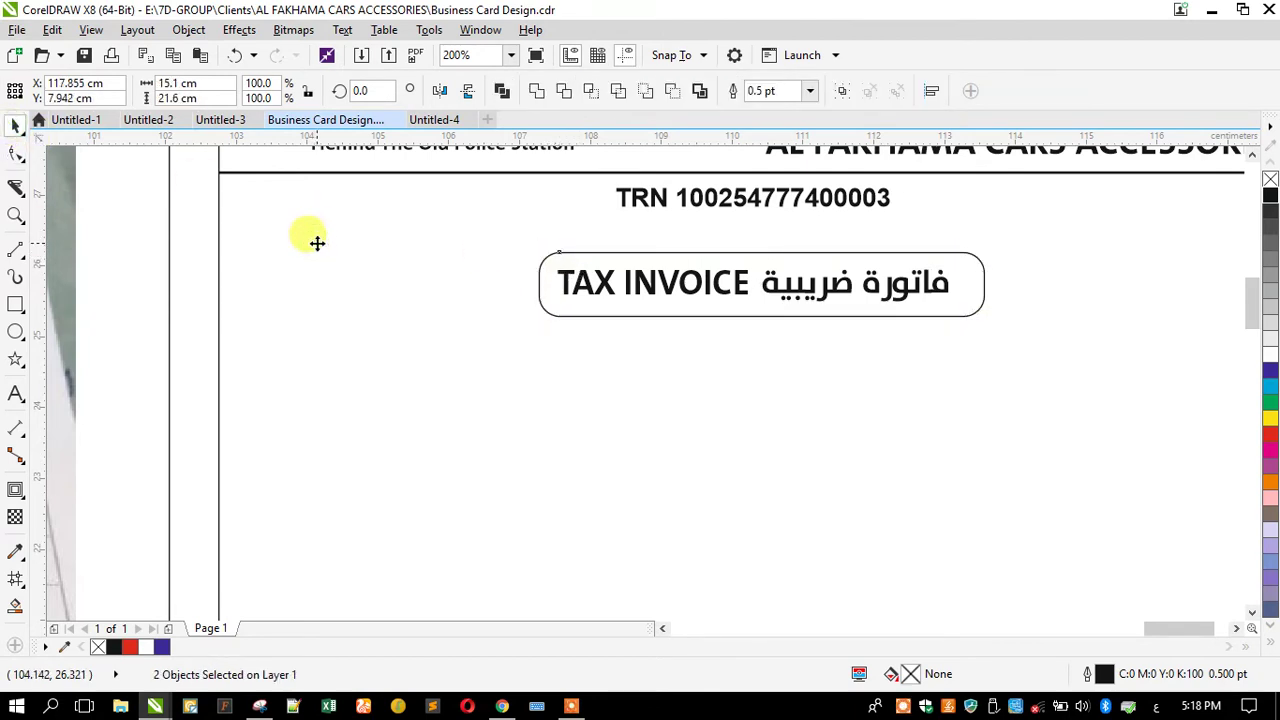
{"action": "left_click", "coordinate": [503, 251]}
{"action": "left_click_drag", "start_coordinate": [562, 255], "coordinate": [577, 246]}
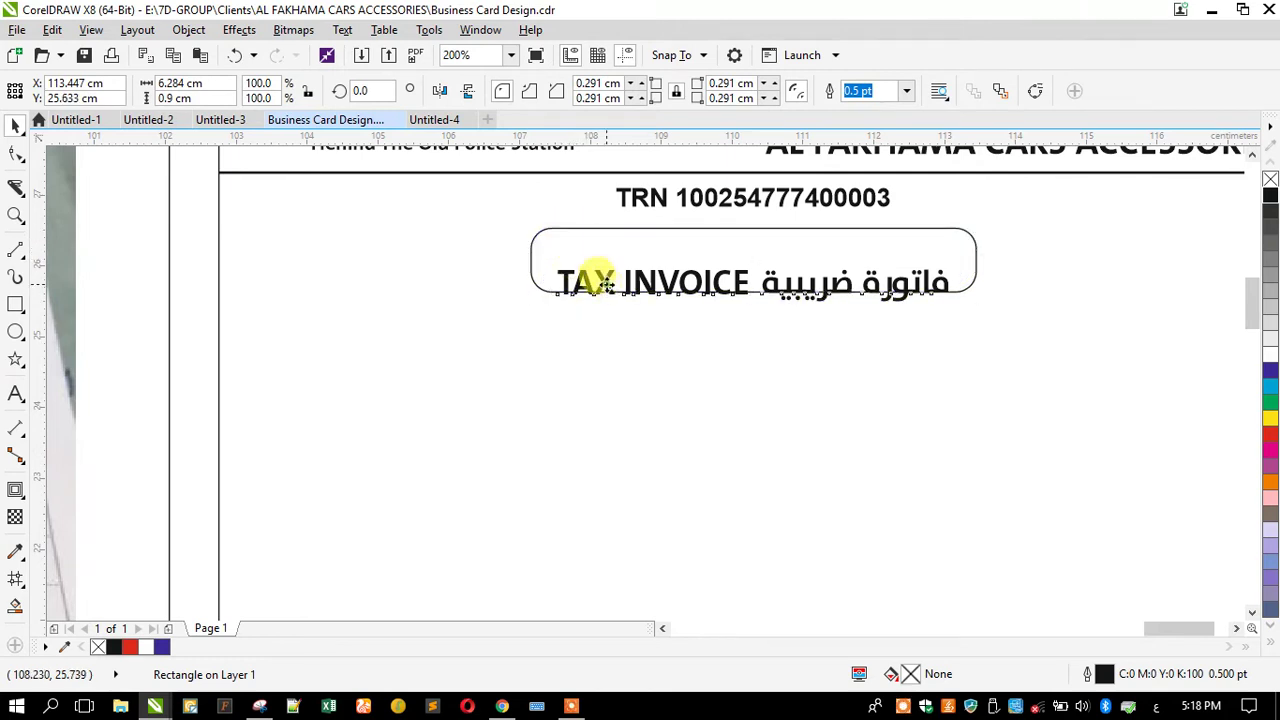
Step: Recolor the grouped TAX INVOICE فاتورة ضريبية text white
{"action": "left_click", "coordinate": [591, 286]}
{"action": "key", "text": "shift+Page_Down"}
{"action": "left_click", "coordinate": [791, 250], "text": "shift"}
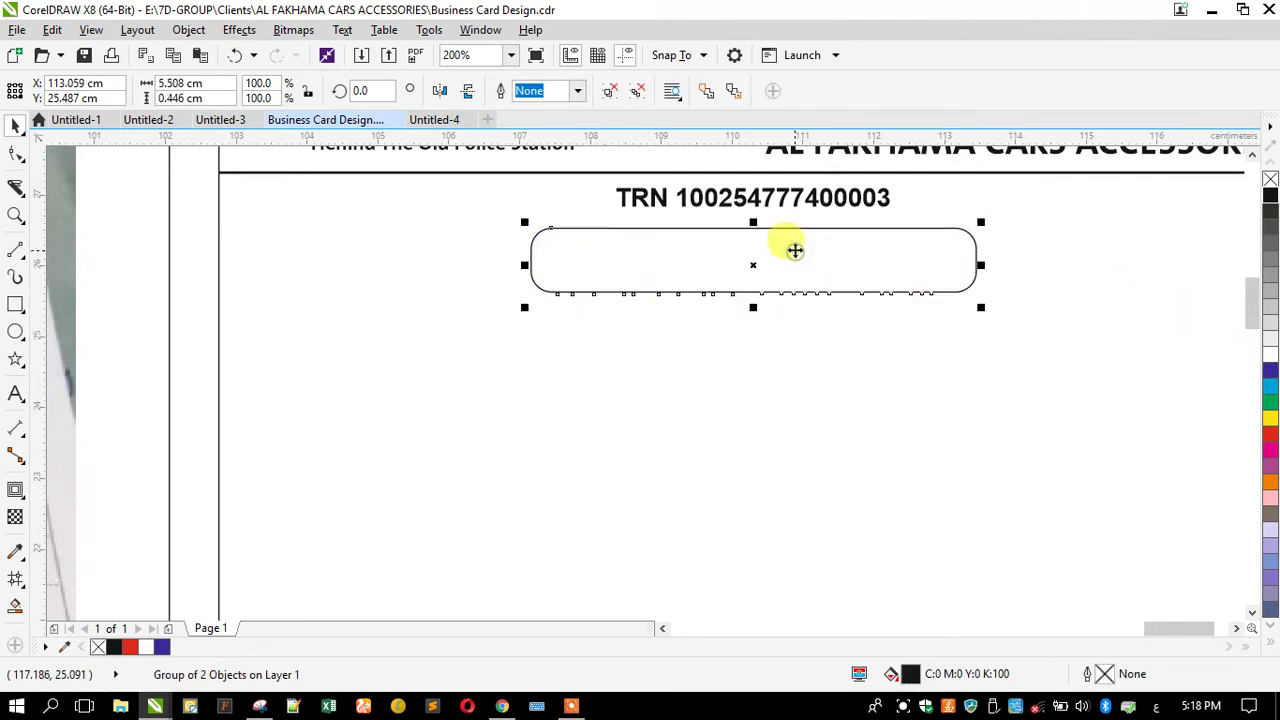
Step: Fill the rounded rectangle black, remove its outline and send it behind the title text
{"action": "left_click", "coordinate": [543, 251]}
{"action": "left_click", "coordinate": [1270, 179]}
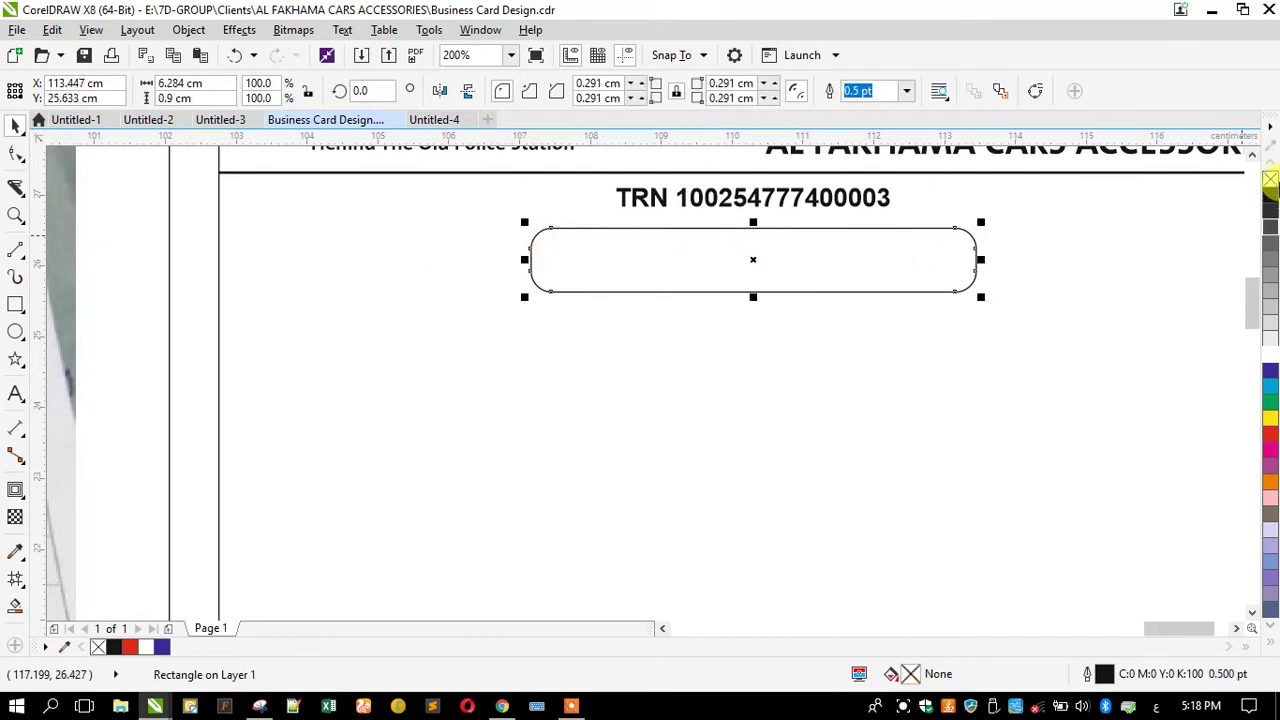
{"action": "left_click", "coordinate": [1270, 195]}
{"action": "right_click", "coordinate": [1270, 179]}
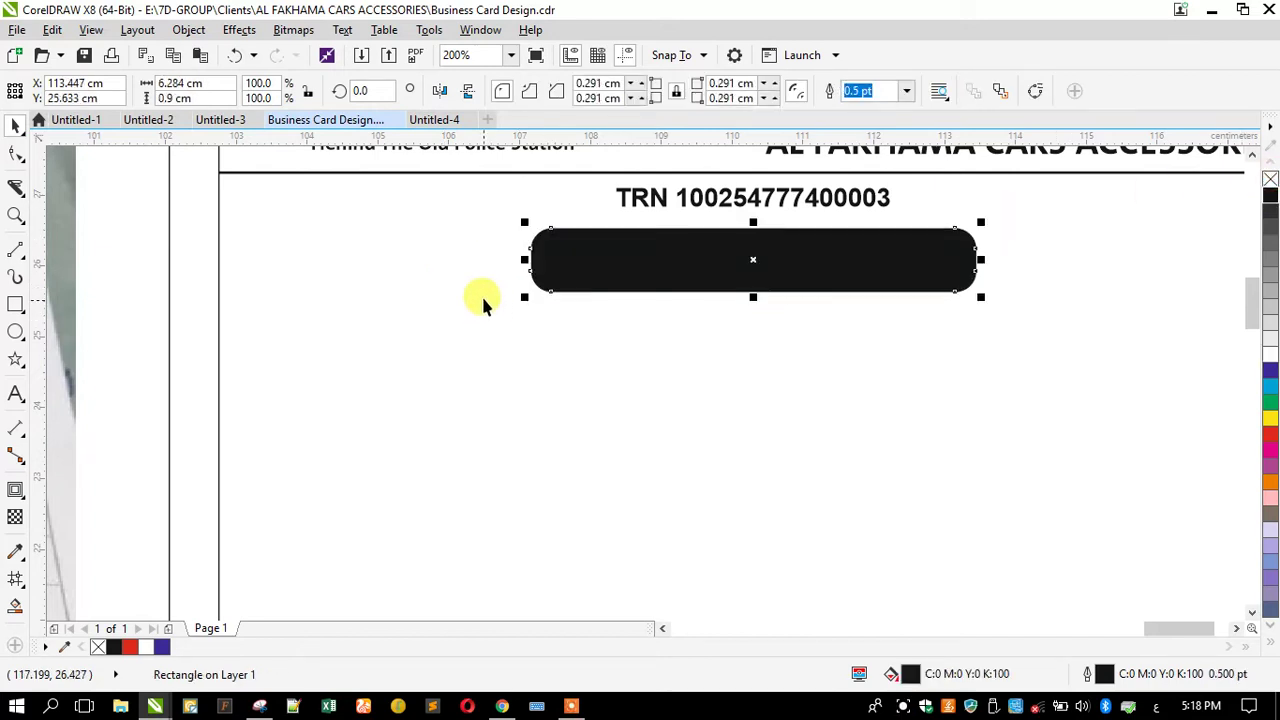
{"action": "key", "text": "shift+Page_Down"}
Step: Enlarge the TAX INVOICE text inside the title group and center the group within the black bar
{"action": "scroll", "coordinate": [732, 218], "scroll_direction": "up", "scroll_amount": 1}
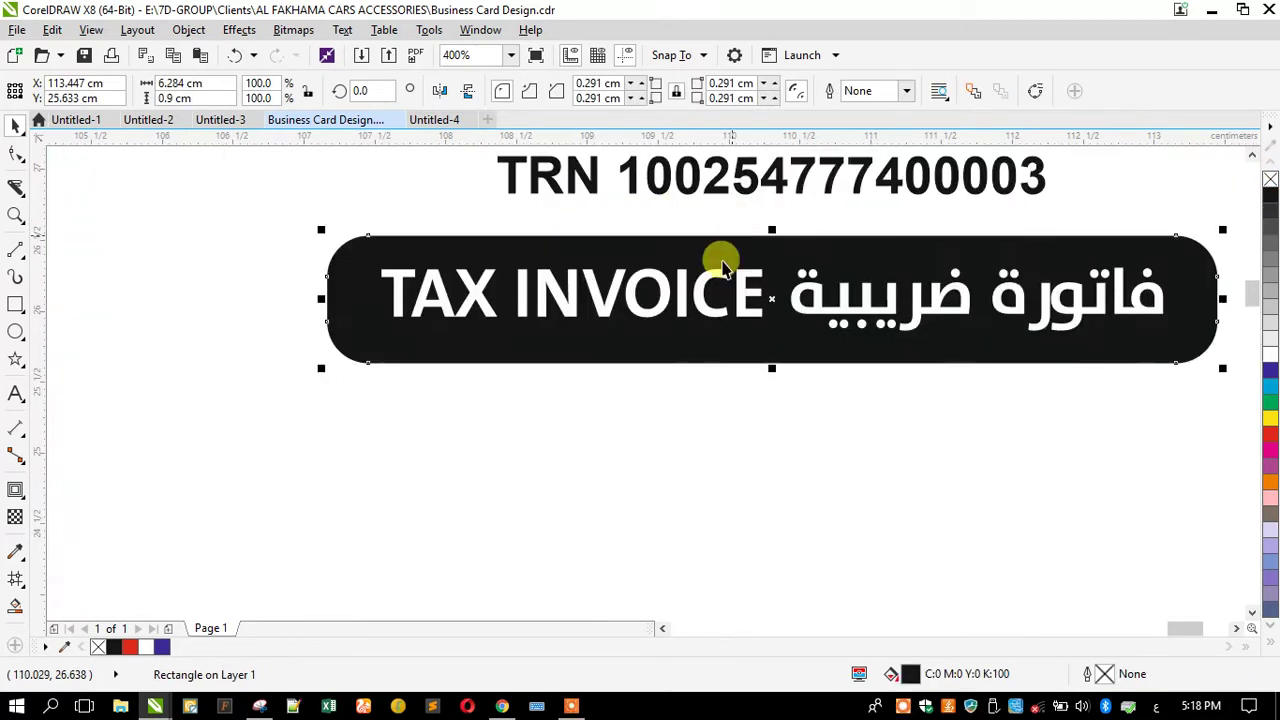
{"action": "left_click", "coordinate": [712, 277], "text": "ctrl"}
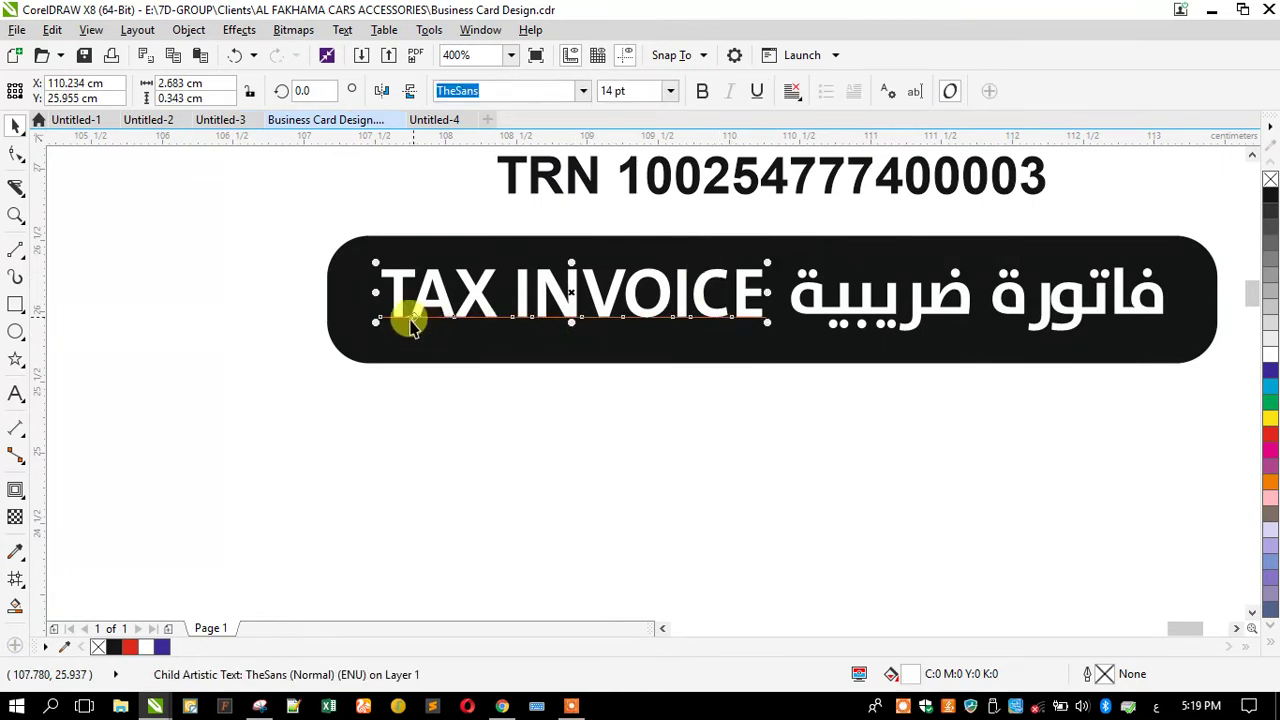
{"action": "left_click_drag", "start_coordinate": [374, 321], "coordinate": [322, 355]}
{"action": "left_click", "coordinate": [371, 345]}
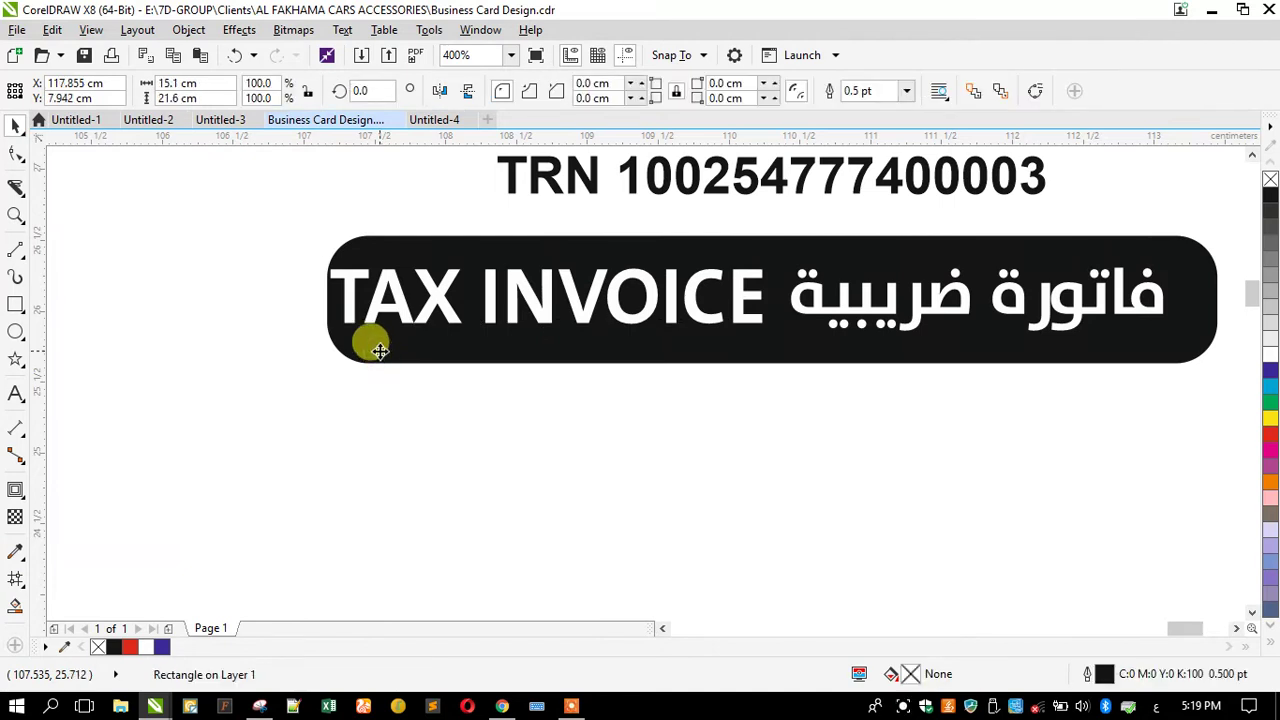
{"action": "left_click", "coordinate": [400, 330], "text": "shift"}
{"action": "key", "text": "e"}
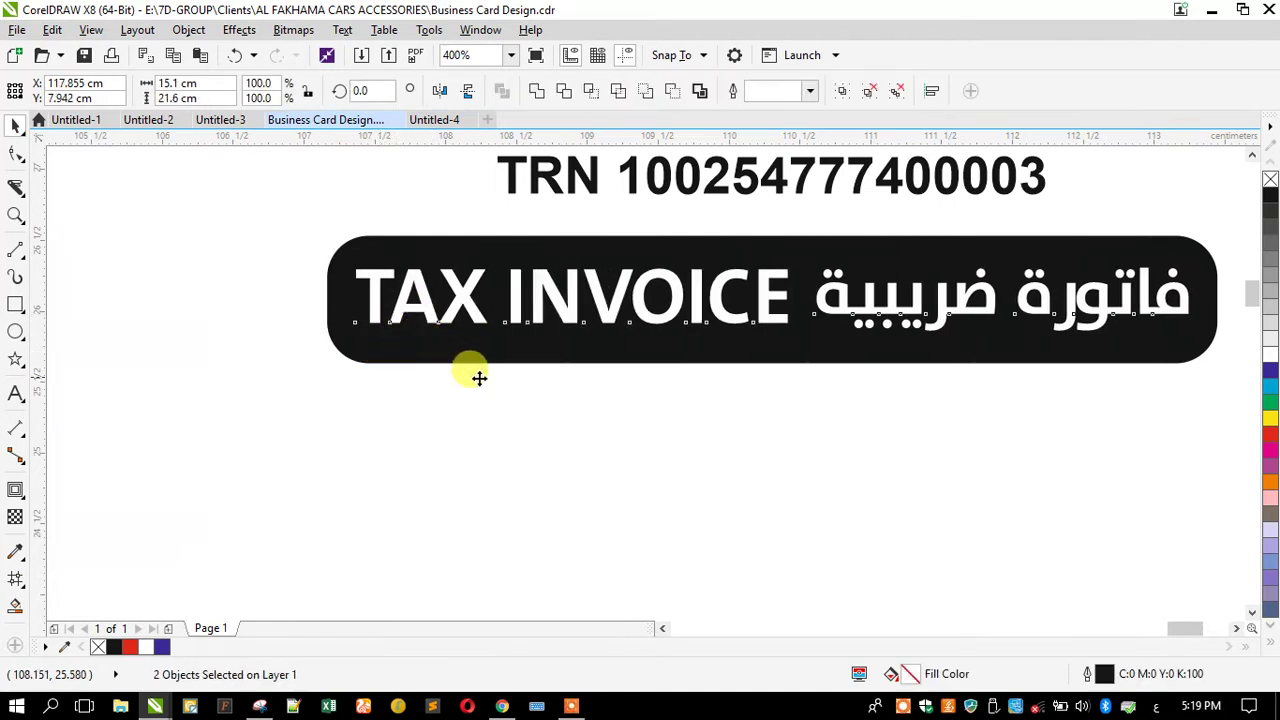
{"action": "left_click", "coordinate": [275, 242]}
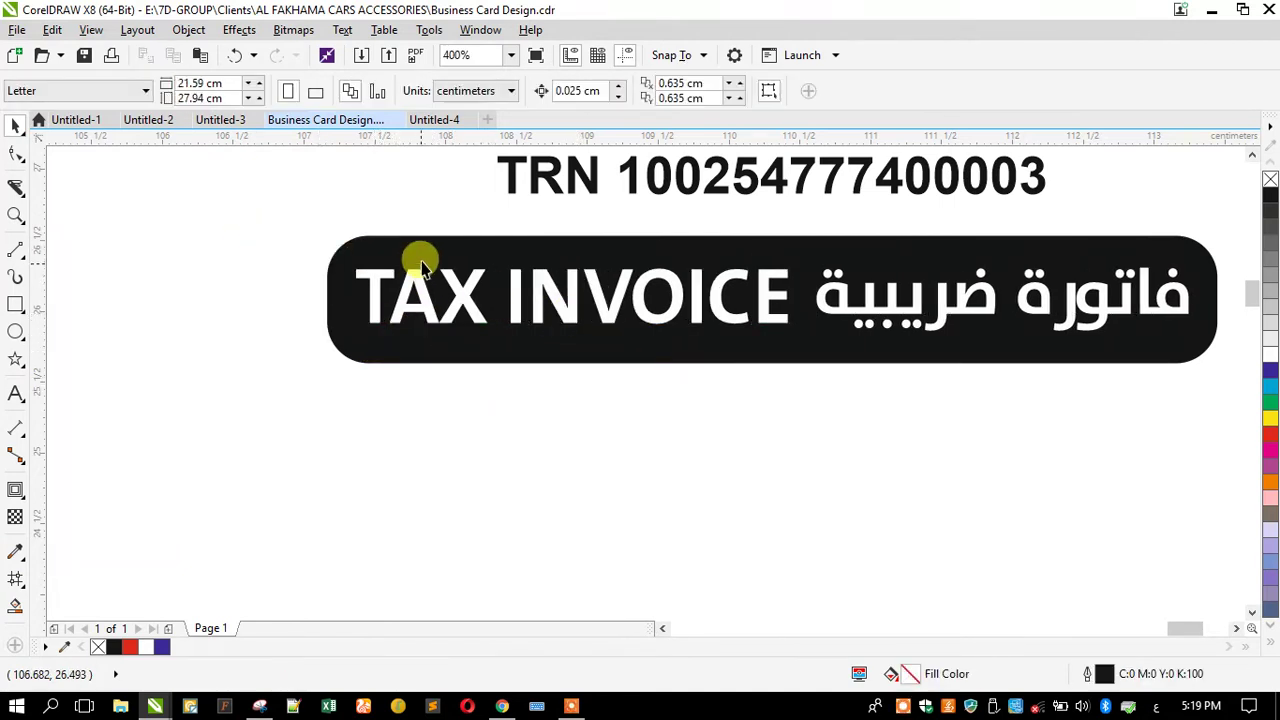
Step: Reduce the black bar's height to about 0.85 cm and its corner radius to about 0.17 cm
{"action": "key", "text": "F6"}
{"action": "left_click", "coordinate": [460, 252]}
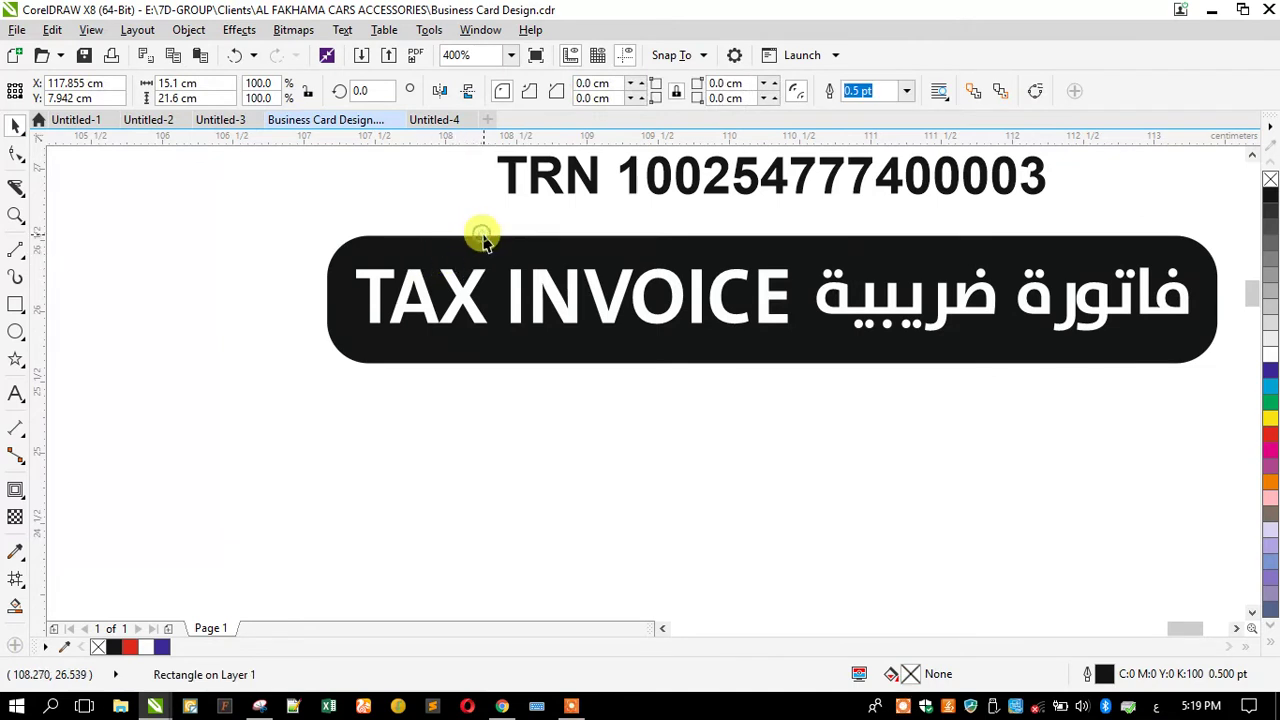
{"action": "left_click_drag", "start_coordinate": [766, 363], "coordinate": [756, 362]}
{"action": "left_click", "coordinate": [15, 153]}
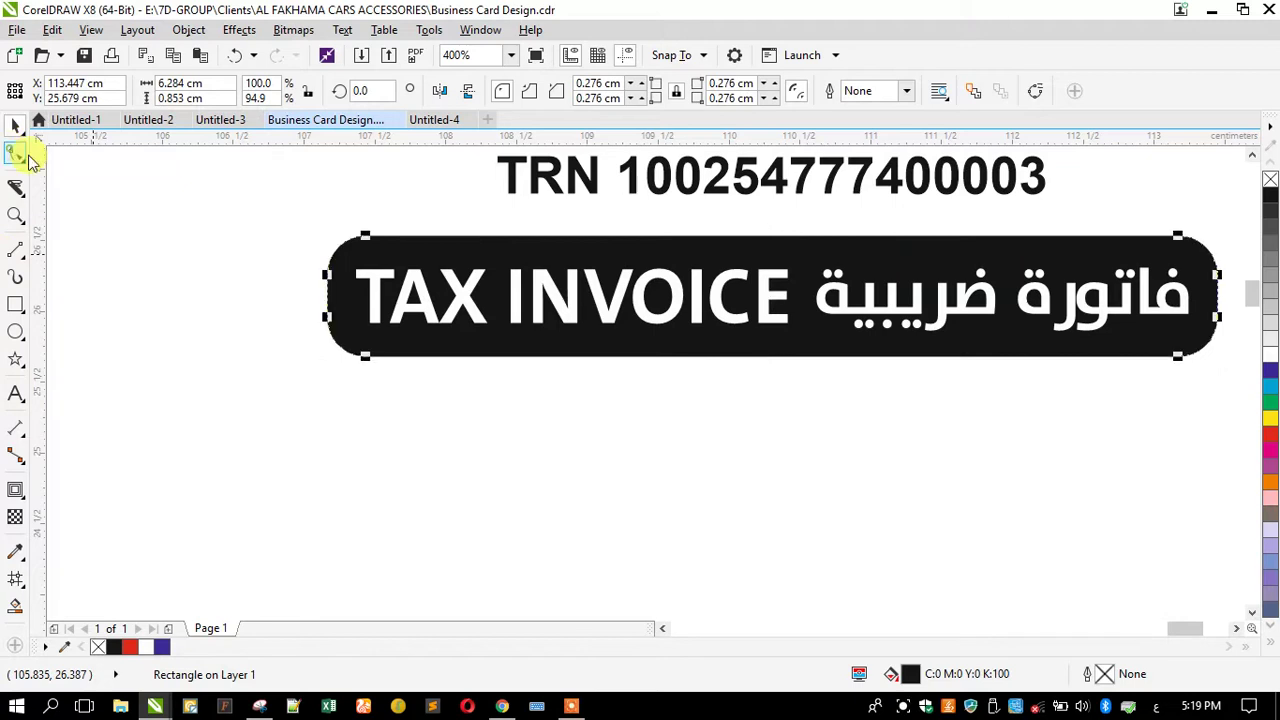
{"action": "left_click_drag", "start_coordinate": [366, 240], "coordinate": [343, 243]}
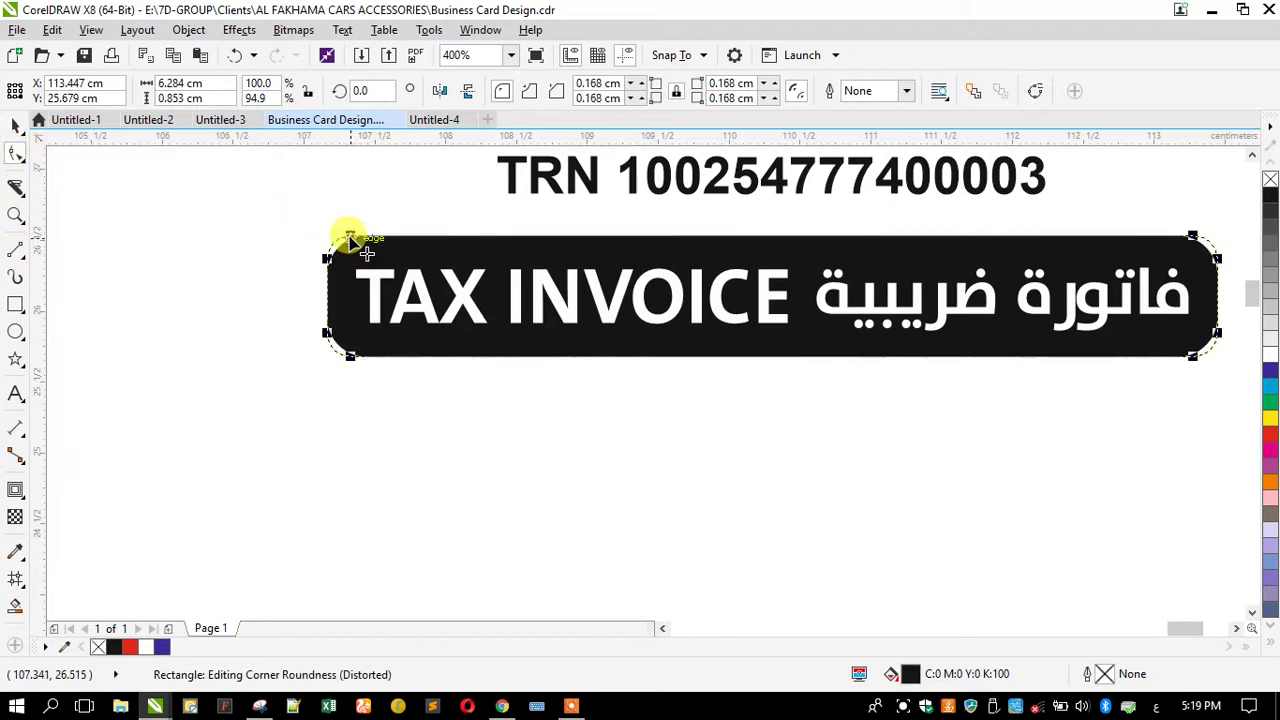
Step: Scale down the title bar together with its text and center both horizontally in the inner frame
{"action": "left_click", "coordinate": [15, 218]}
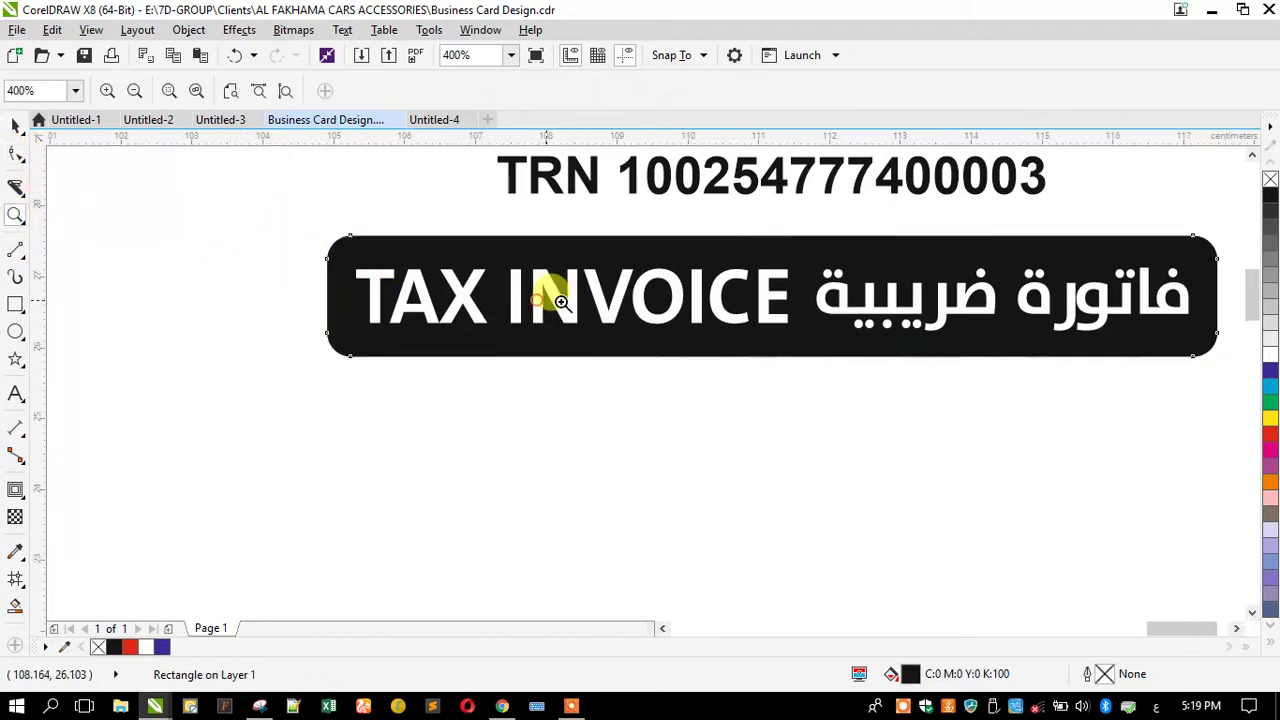
{"action": "scroll", "coordinate": [543, 290], "scroll_direction": "down", "scroll_amount": 3}
{"action": "left_click", "coordinate": [14, 123]}
{"action": "left_click", "coordinate": [612, 372]}
{"action": "scroll", "coordinate": [650, 367], "scroll_direction": "up", "scroll_amount": 1}
{"action": "left_click_drag", "start_coordinate": [1050, 465], "coordinate": [572, 412]}
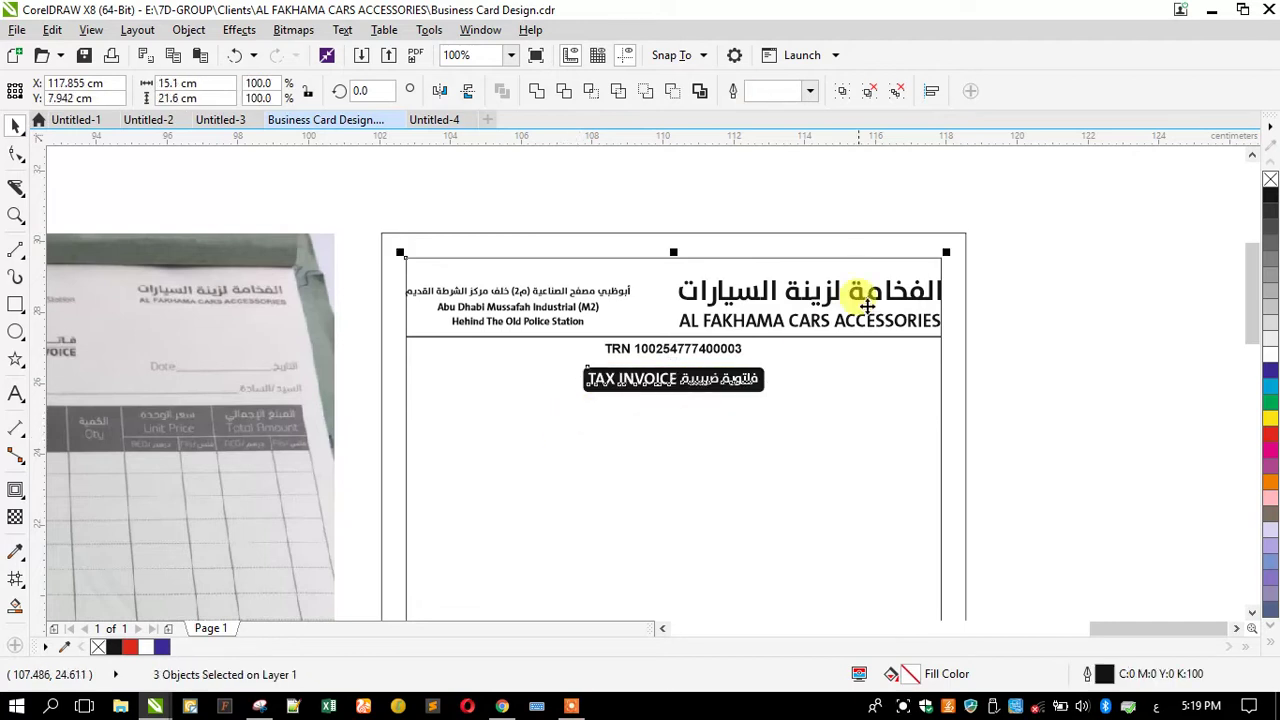
{"action": "scroll", "coordinate": [870, 235], "scroll_direction": "down", "scroll_amount": 1}
{"action": "left_click", "coordinate": [688, 197]}
{"action": "scroll", "coordinate": [715, 255], "scroll_direction": "down", "scroll_amount": 1}
{"action": "scroll", "coordinate": [720, 270], "scroll_direction": "up", "scroll_amount": 1}
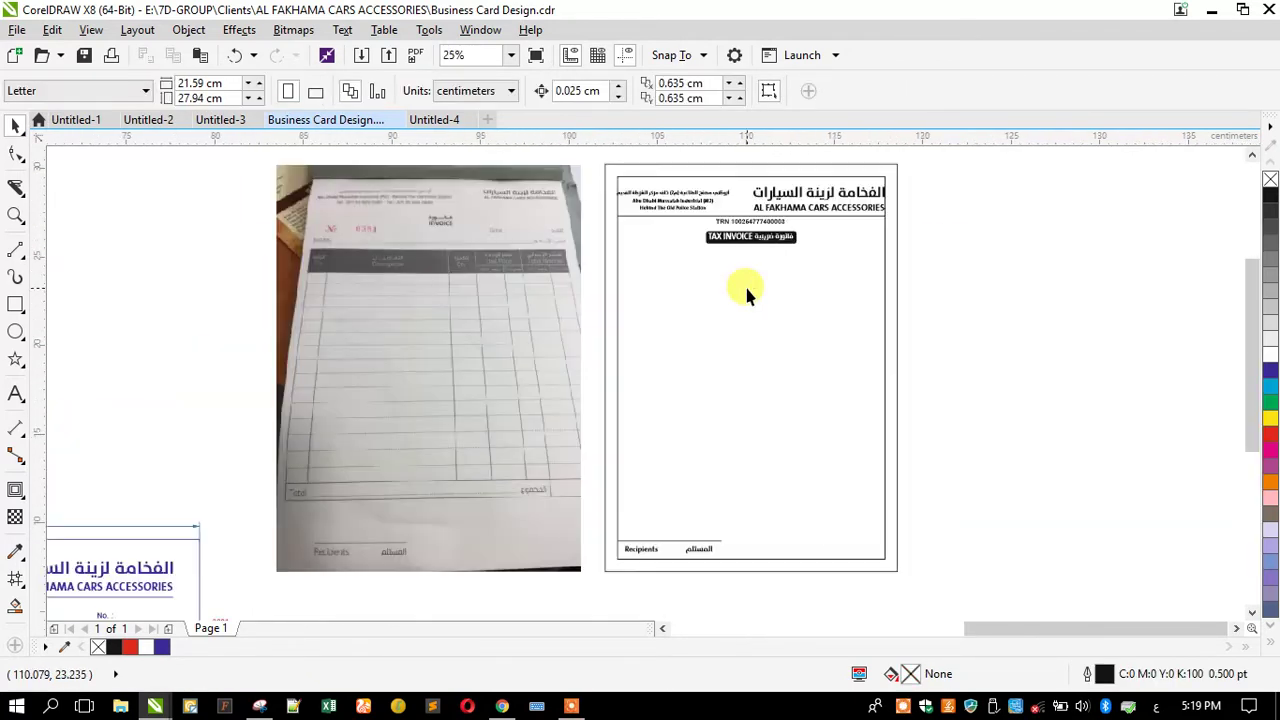
{"action": "left_click", "coordinate": [13, 218]}
{"action": "left_click_drag", "start_coordinate": [251, 209], "coordinate": [1010, 553]}
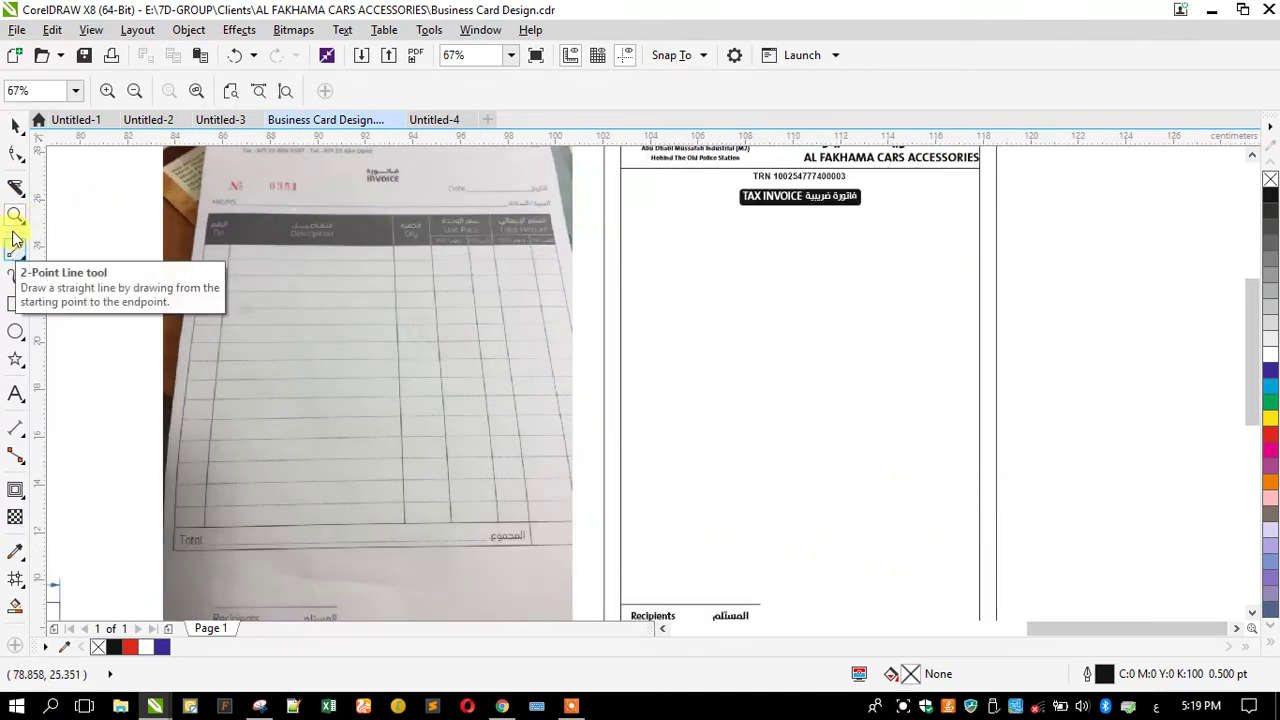
{"action": "left_click", "coordinate": [15, 125]}
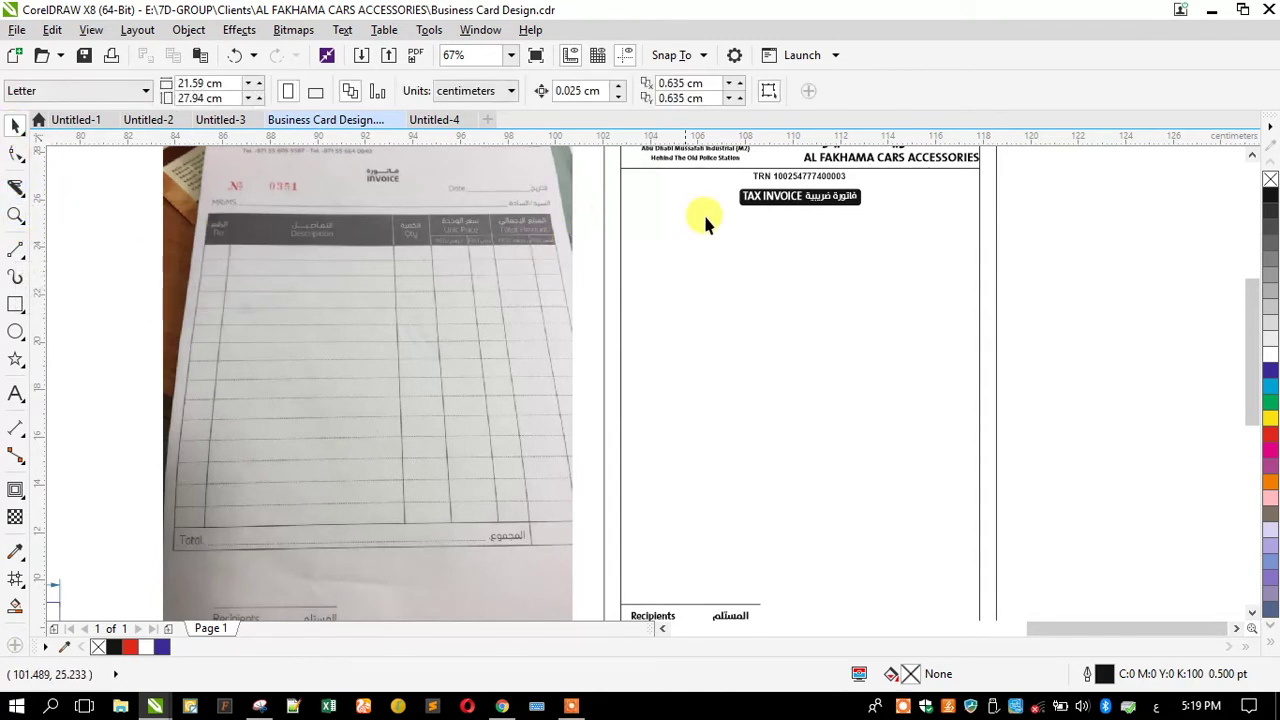
{"action": "left_click", "coordinate": [765, 200]}
{"action": "left_click_drag", "start_coordinate": [765, 198], "coordinate": [661, 246]}
{"action": "key", "text": "Delete"}
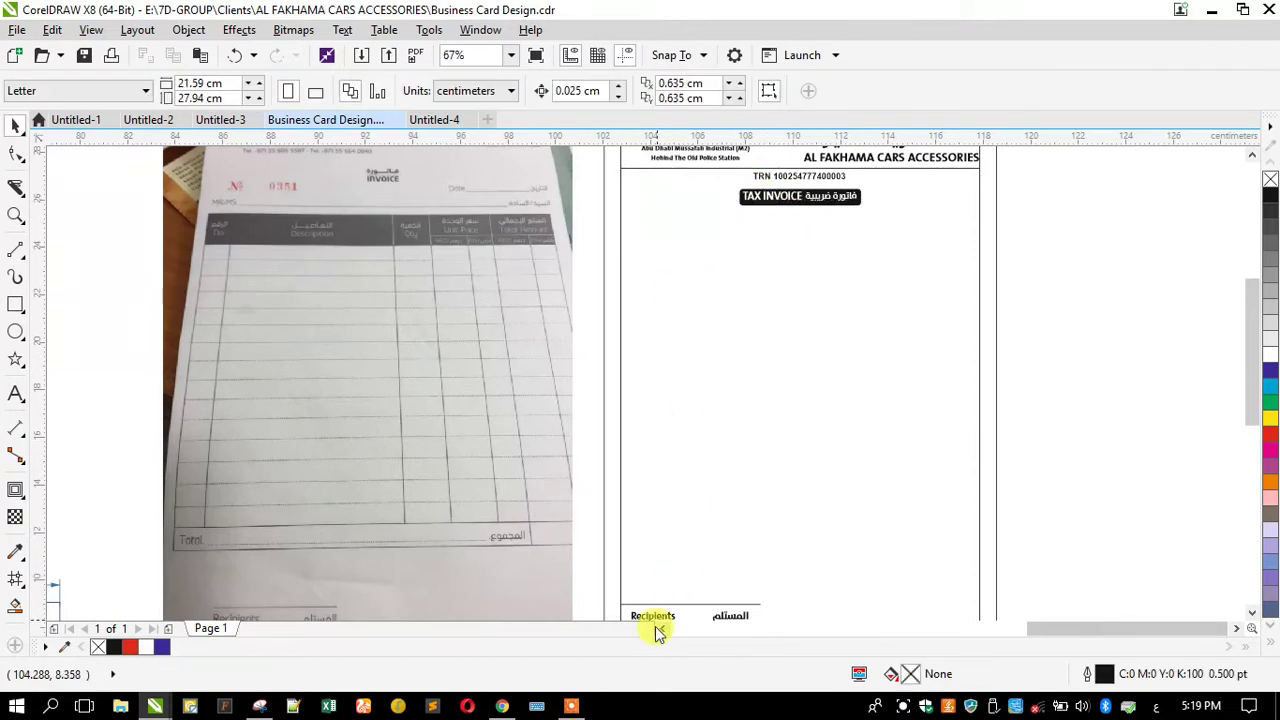
Step: Place a copy of the Recipients and المستلم labels below the title bar, starting at the inner frame's left edge
{"action": "left_click", "coordinate": [670, 615]}
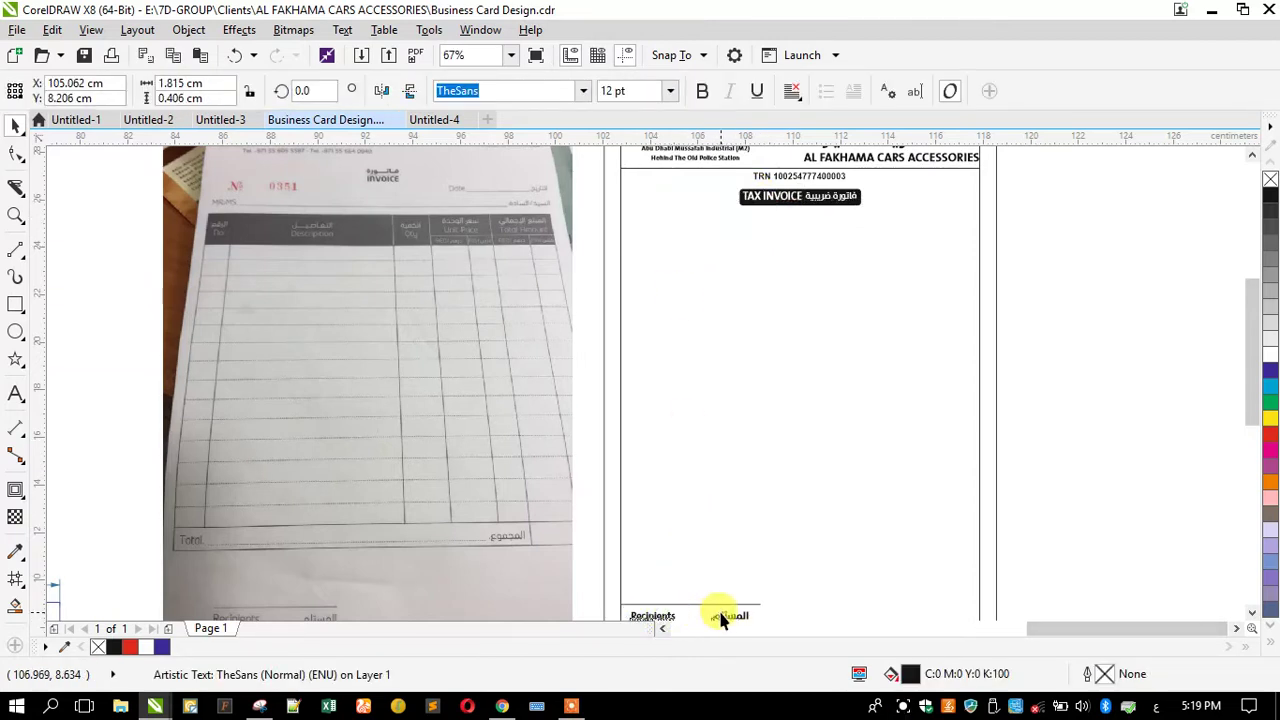
{"action": "left_click", "coordinate": [722, 615], "text": "shift"}
{"action": "left_click_drag", "start_coordinate": [714, 609], "coordinate": [729, 237]}
{"action": "left_click", "coordinate": [809, 263]}
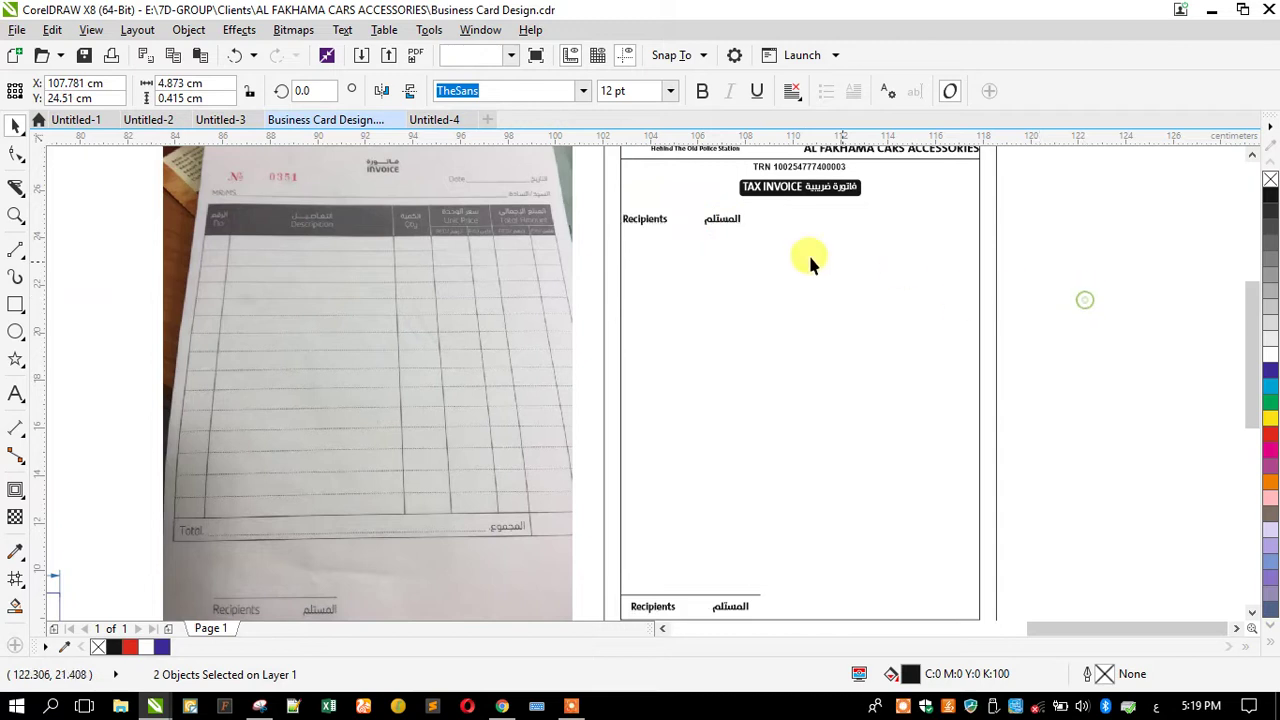
Step: Replace the copied Recipients label below the title bar with "Mr. /M/s." in TheSans
{"action": "double_click", "coordinate": [628, 226]}
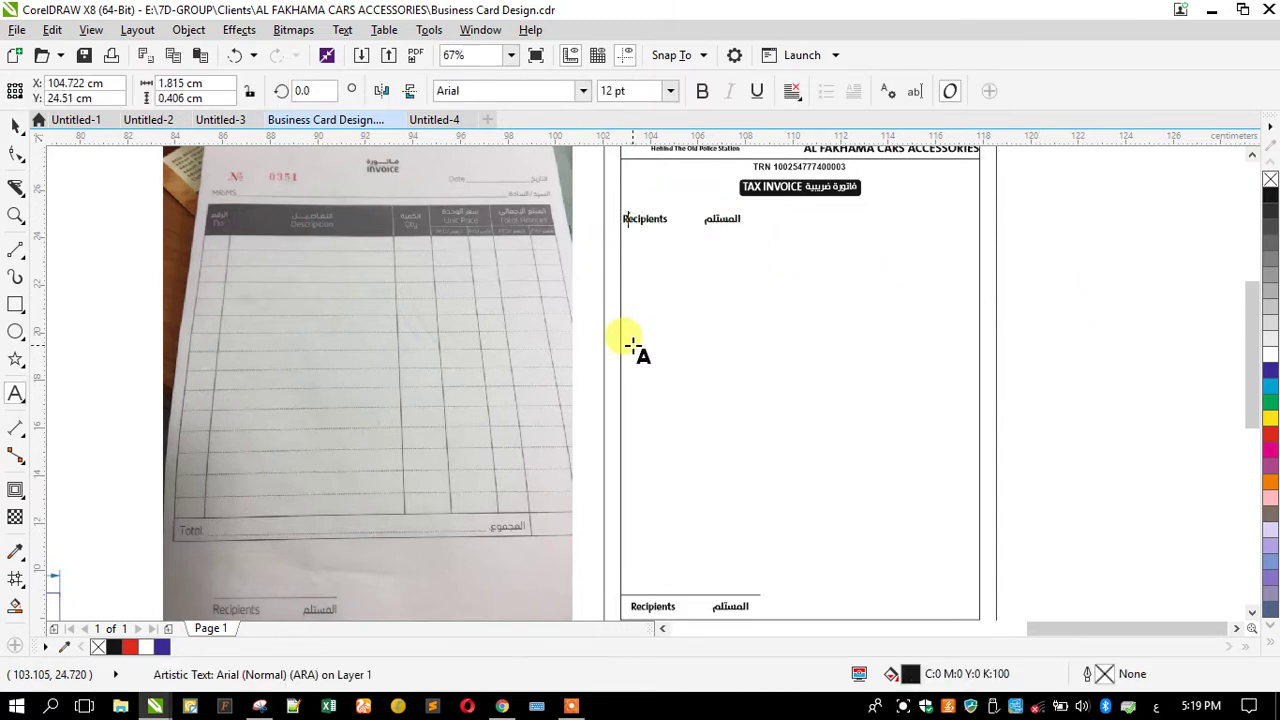
{"action": "key", "text": "ctrl+a"}
{"action": "key", "text": "alt+shift"}
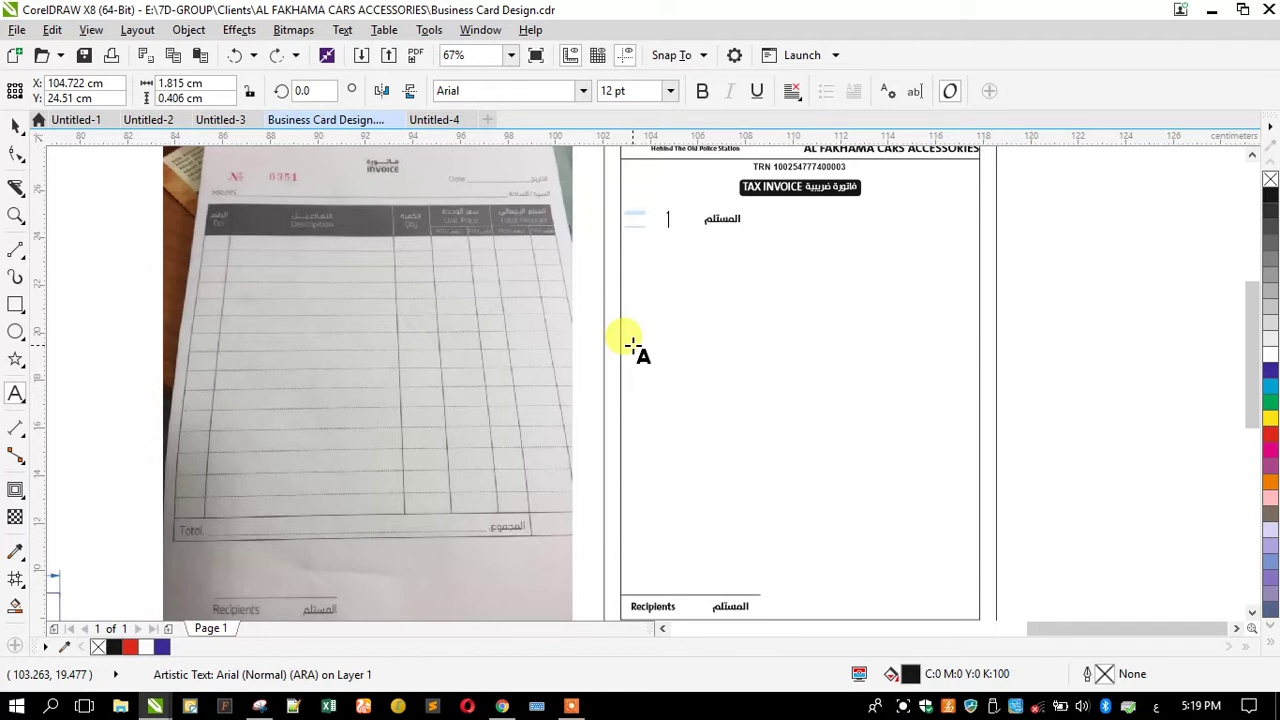
{"action": "key", "text": "alt+shift"}
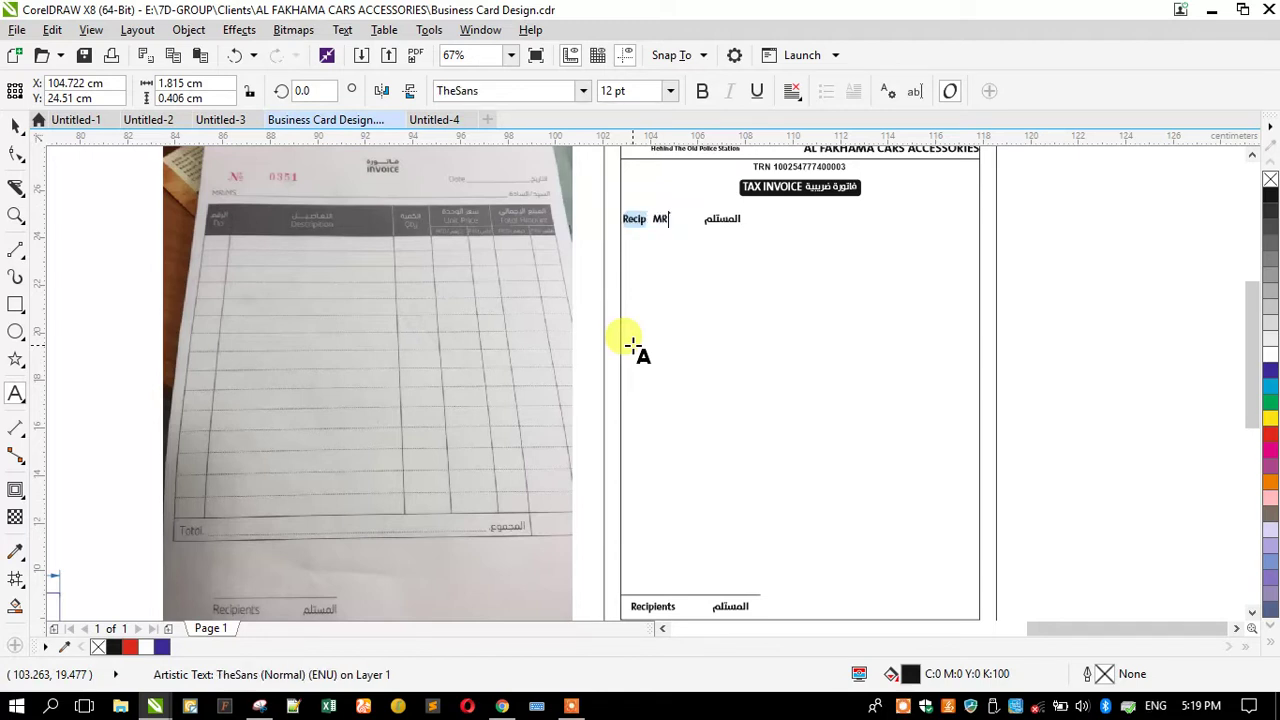
{"action": "key", "text": "Caps_Lock"}
{"action": "type", "text": "mr."}
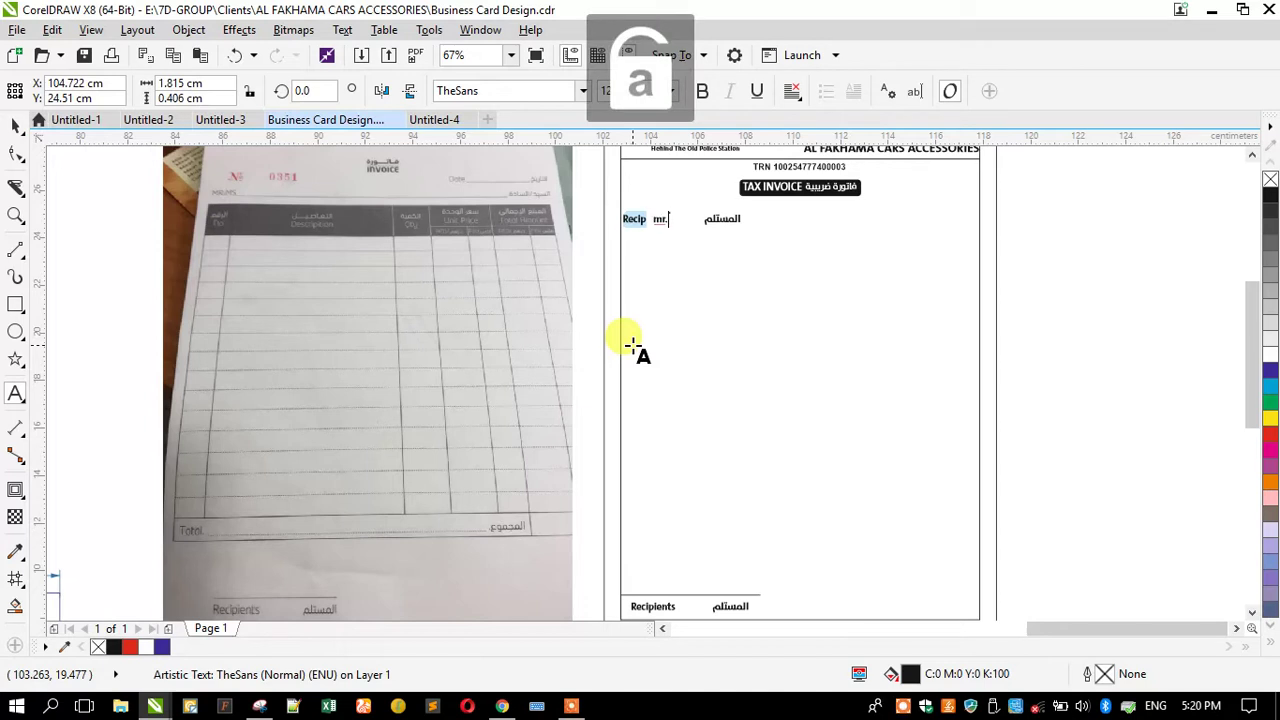
{"action": "key", "text": "BackSpace"}
{"action": "key", "text": "BackSpace"}
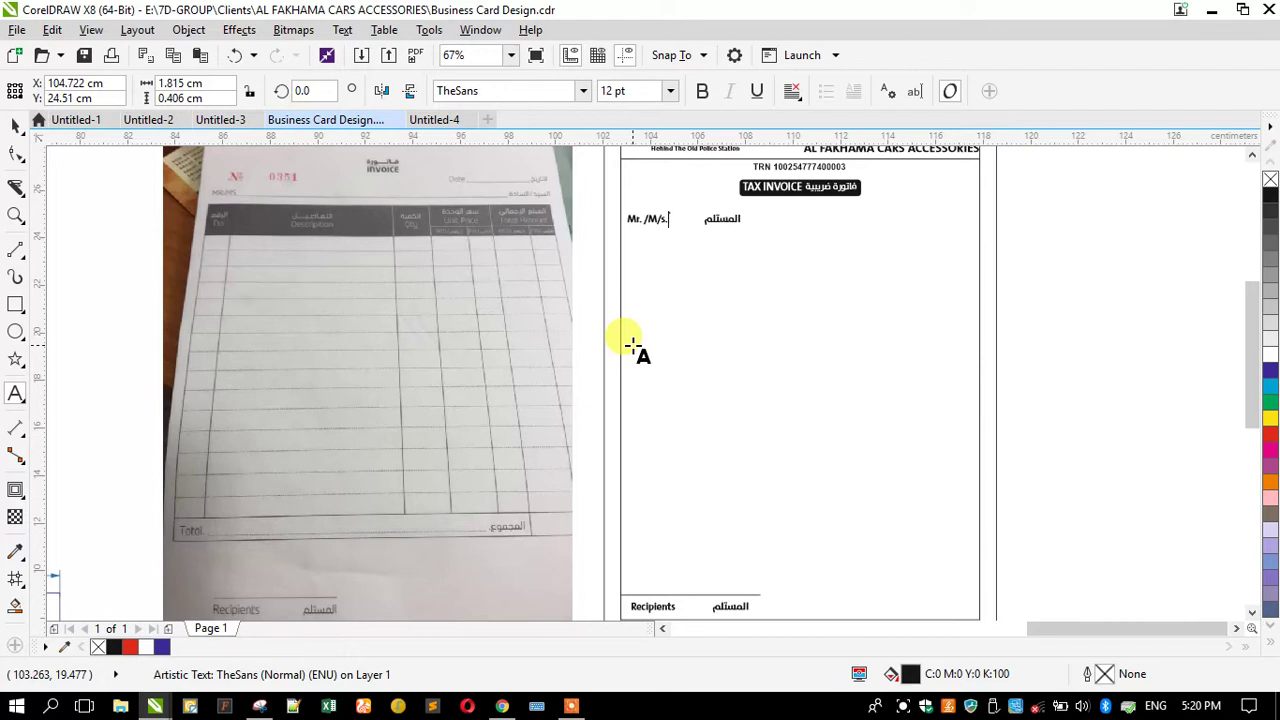
{"action": "key", "text": "Escape"}
{"action": "left_click", "coordinate": [14, 128]}
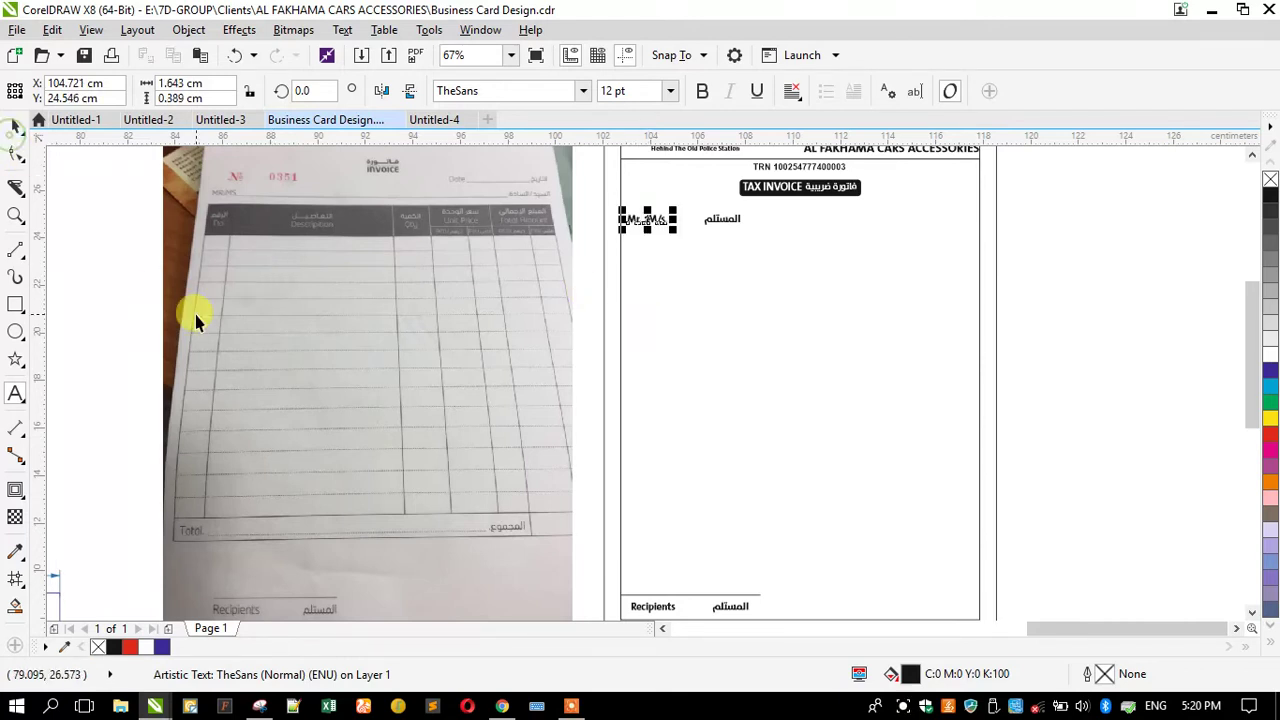
Step: Replace the copied المستلم label below the title bar with "السيد / السادة:"
{"action": "left_click", "coordinate": [708, 228]}
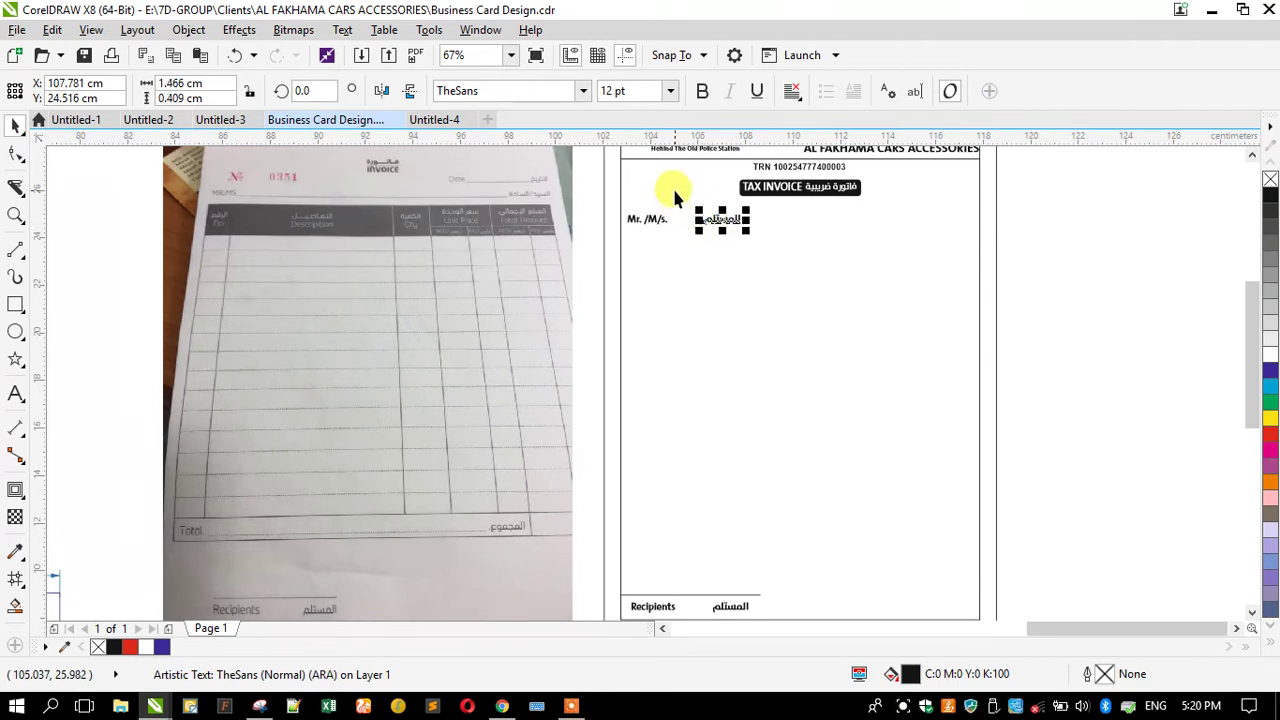
{"action": "scroll", "coordinate": [671, 185], "scroll_direction": "up", "scroll_amount": 3}
{"action": "scroll", "coordinate": [700, 238], "scroll_direction": "down", "scroll_amount": 2}
{"action": "scroll", "coordinate": [566, 214], "scroll_direction": "up", "scroll_amount": 2}
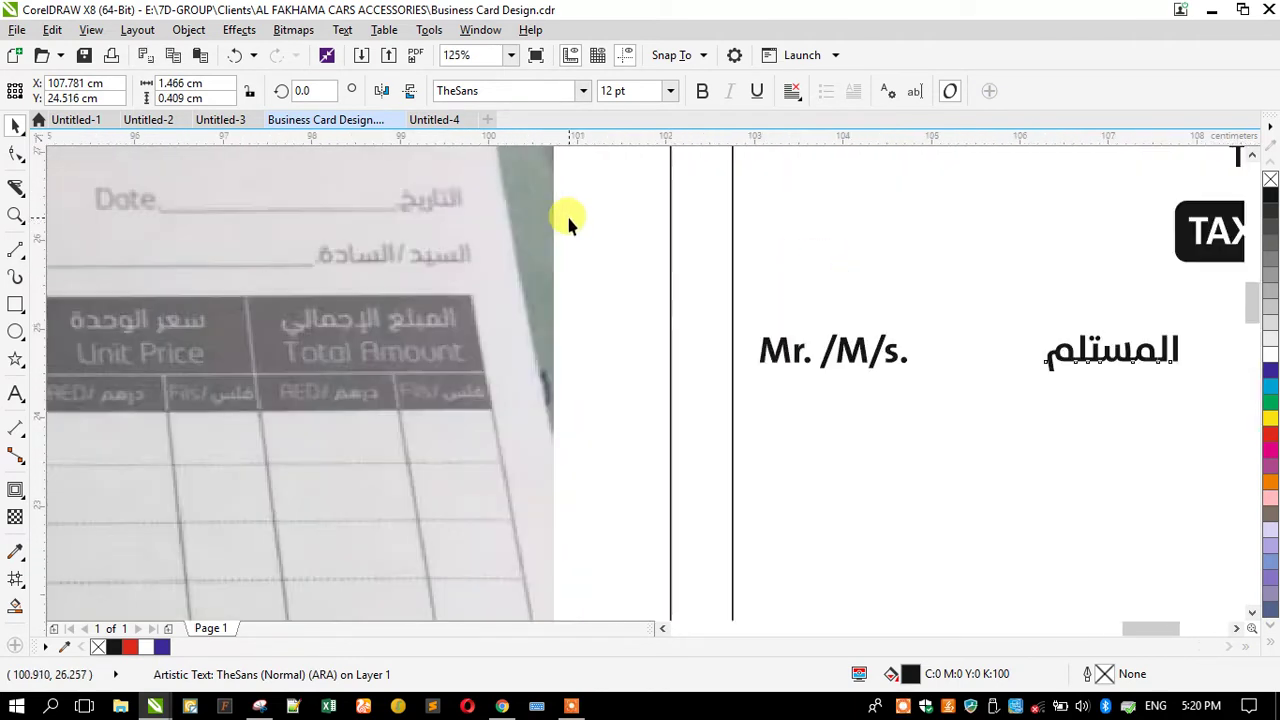
{"action": "left_click", "coordinate": [16, 398]}
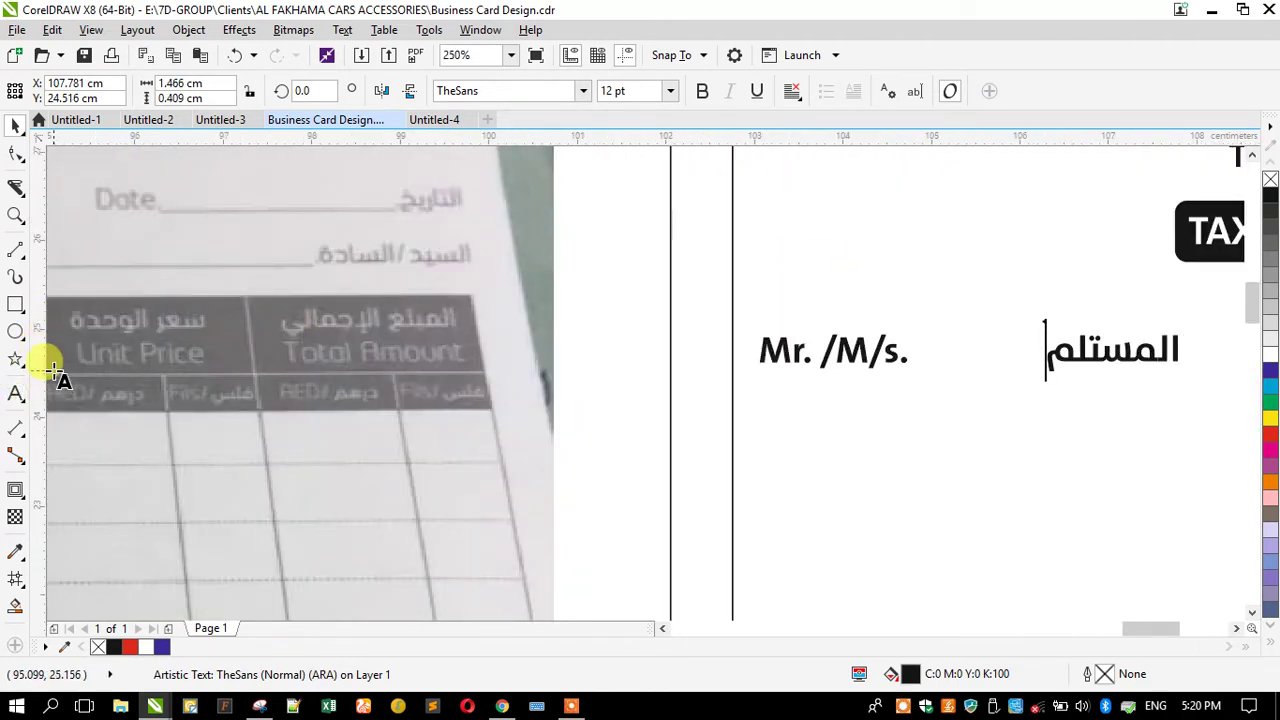
{"action": "key", "text": "ctrl+a"}
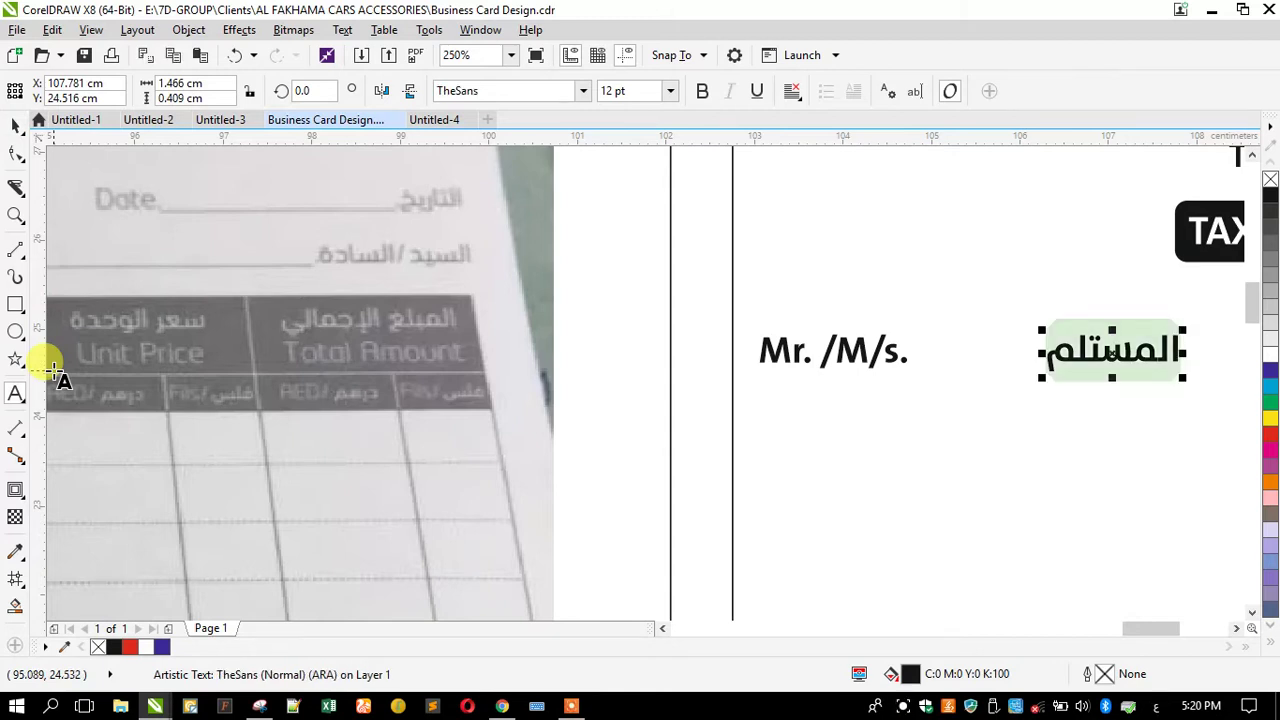
{"action": "key", "text": "BackSpace"}
{"action": "type", "text": "السيد"}
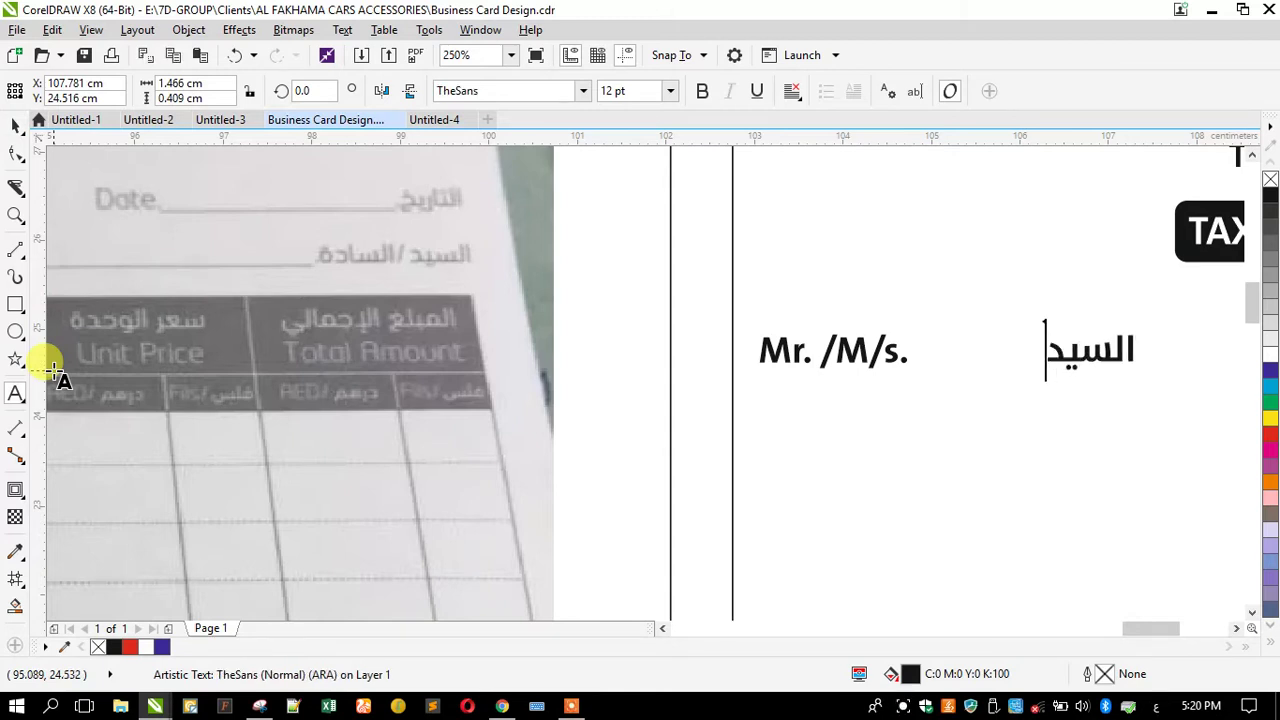
{"action": "type", "text": " ك"}
{"action": "key", "text": "BackSpace"}
{"action": "type", "text": ":"}
{"action": "key", "text": "BackSpace"}
{"action": "type", "text": "/"}
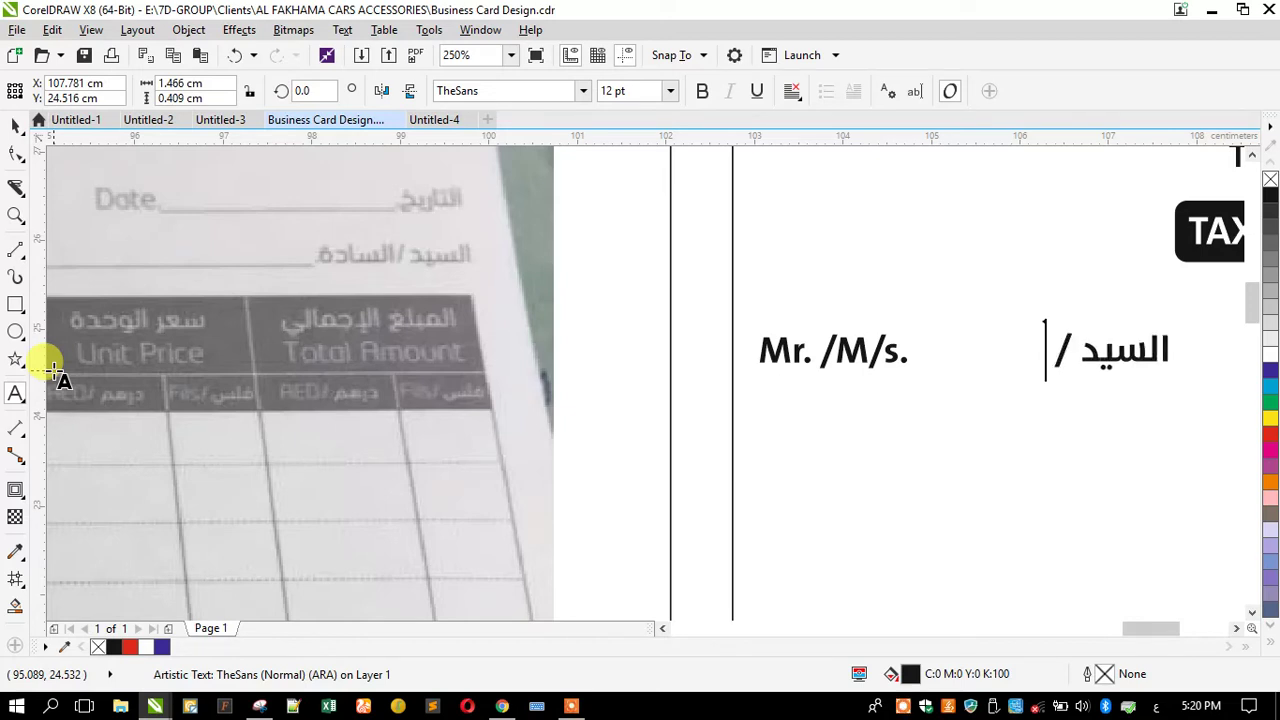
{"action": "type", "text": " السادة"}
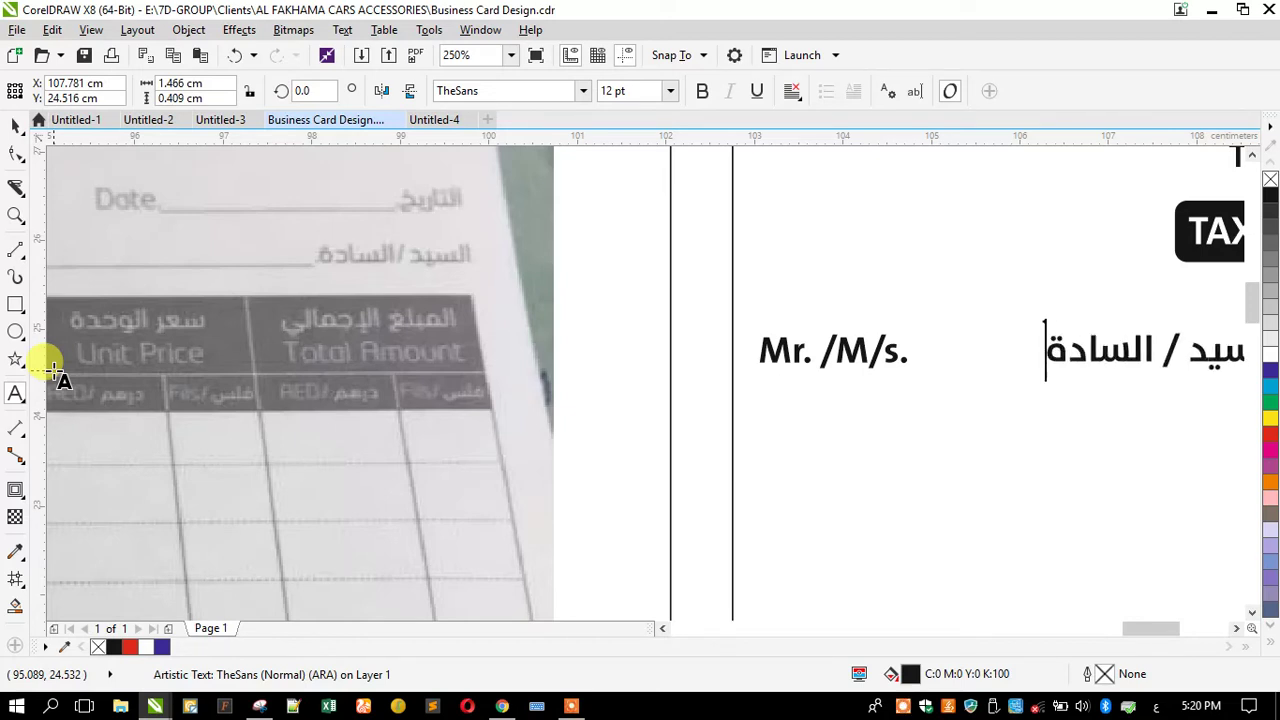
{"action": "type", "text": ":"}
{"action": "left_click", "coordinate": [15, 124]}
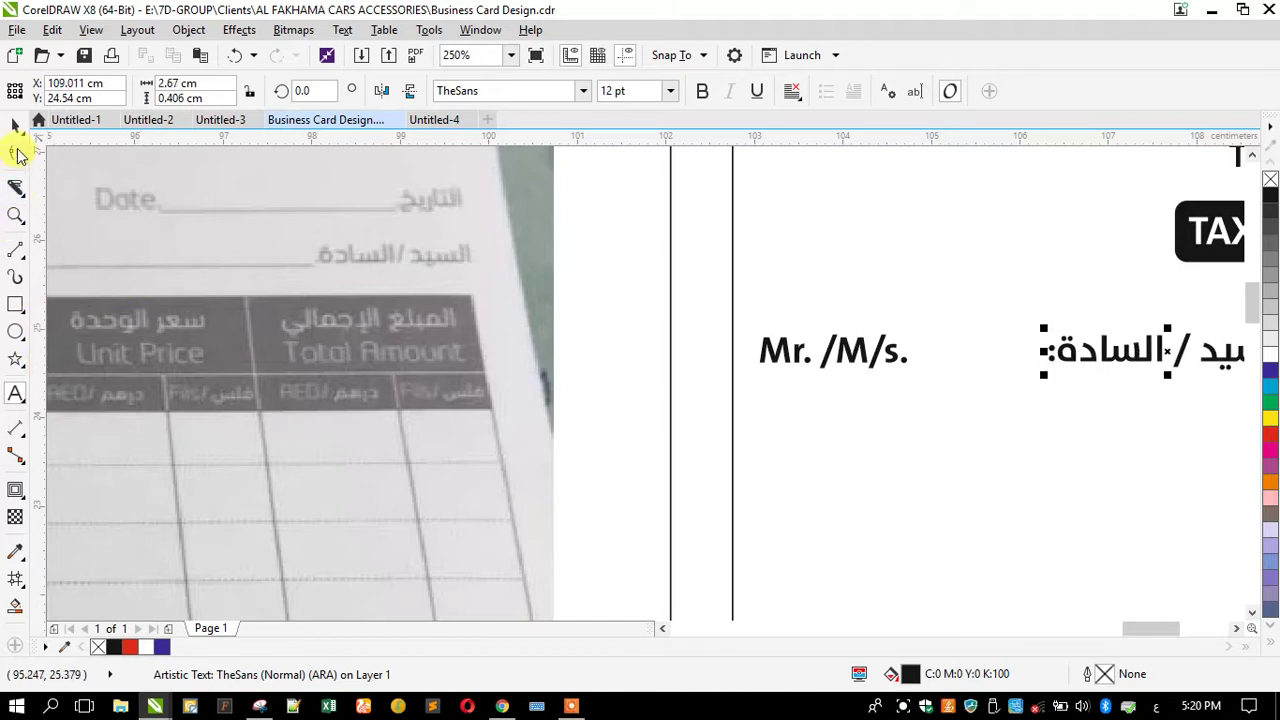
Step: Scale the السيد / السادة: label down proportionally to about 2.38 cm wide
{"action": "scroll", "coordinate": [543, 320], "scroll_direction": "down", "scroll_amount": 1}
{"action": "scroll", "coordinate": [888, 330], "scroll_direction": "up", "scroll_amount": 1}
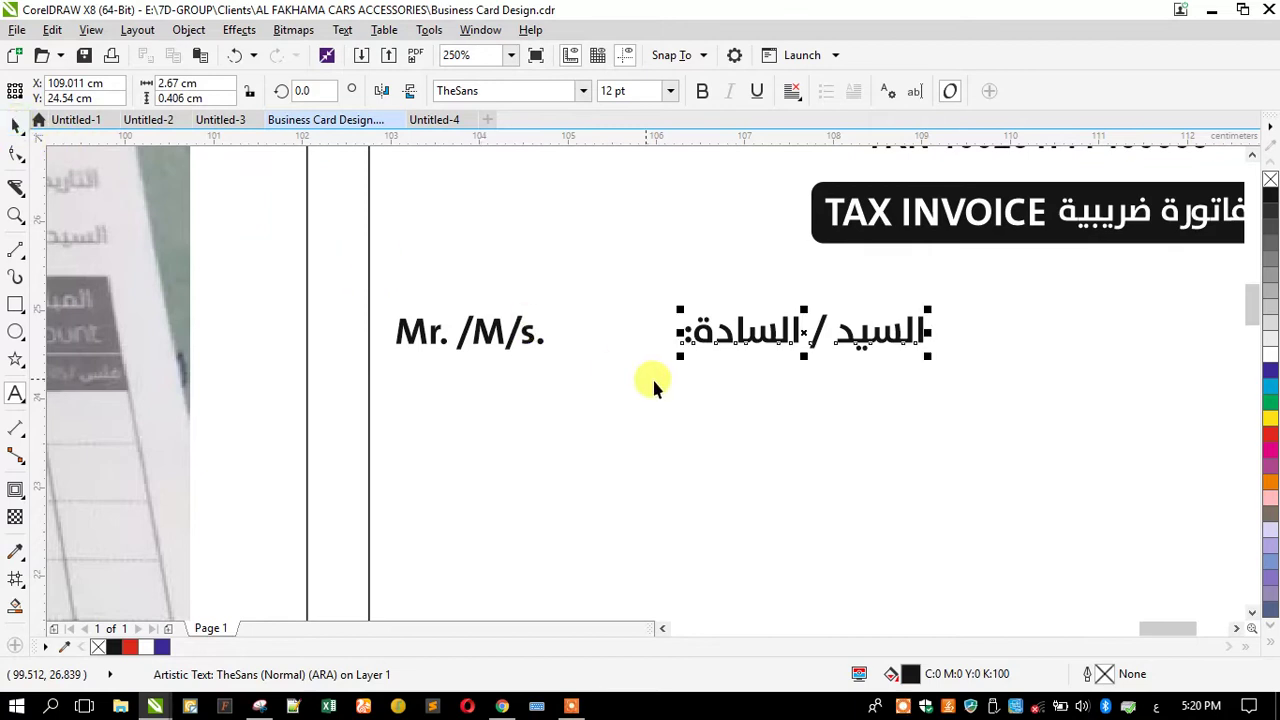
{"action": "scroll", "coordinate": [654, 378], "scroll_direction": "up", "scroll_amount": 1}
{"action": "left_click_drag", "start_coordinate": [700, 251], "coordinate": [743, 246]}
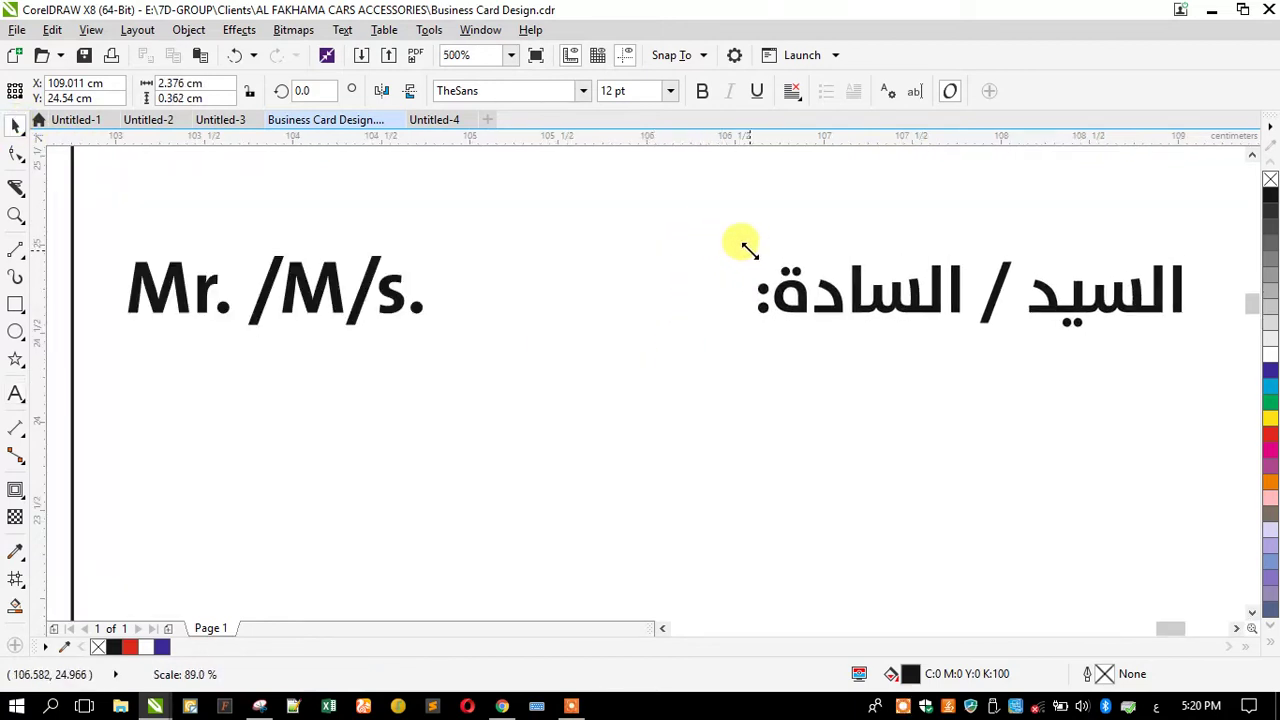
Step: Align the Mr. /M/s. label to the inner frame's left edge and the السيد / السادة: label to its right edge
{"action": "scroll", "coordinate": [588, 318], "scroll_direction": "down", "scroll_amount": 2}
{"action": "left_click", "coordinate": [527, 313]}
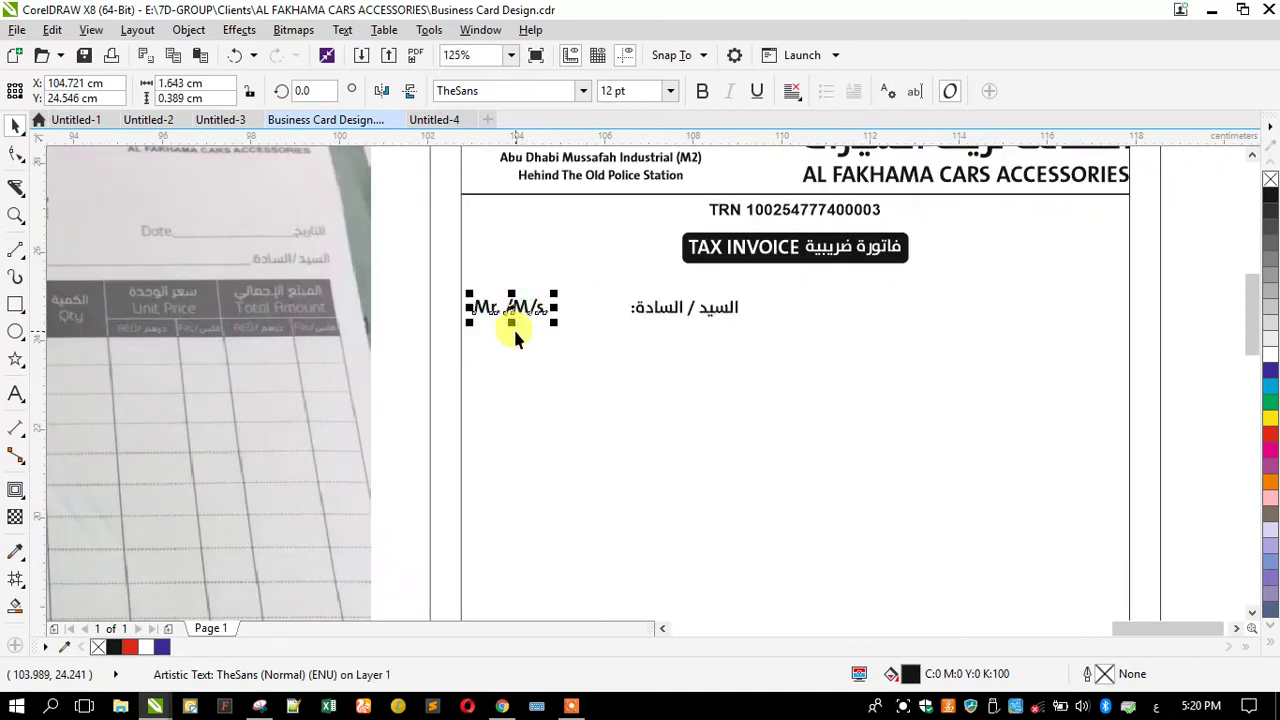
{"action": "left_click", "coordinate": [515, 331], "text": "shift"}
{"action": "left_click", "coordinate": [515, 331]}
{"action": "key", "text": "l"}
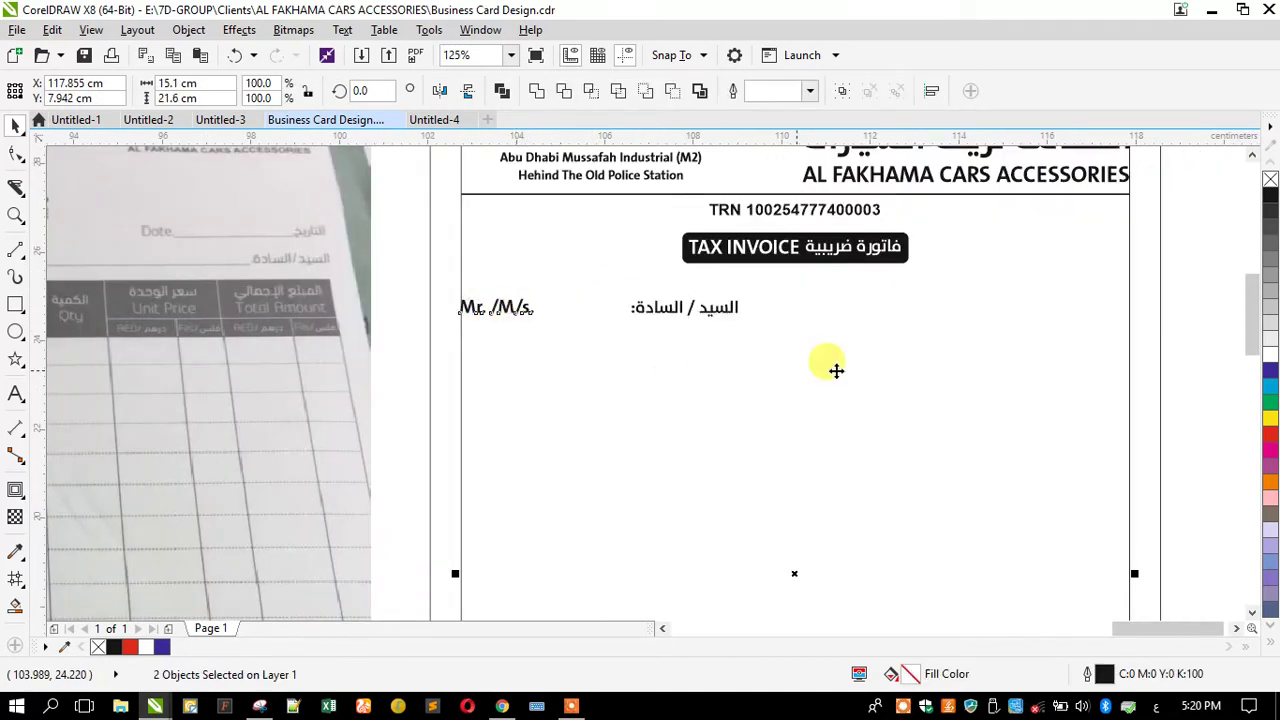
{"action": "left_click", "coordinate": [662, 318]}
{"action": "left_click", "coordinate": [598, 356], "text": "shift"}
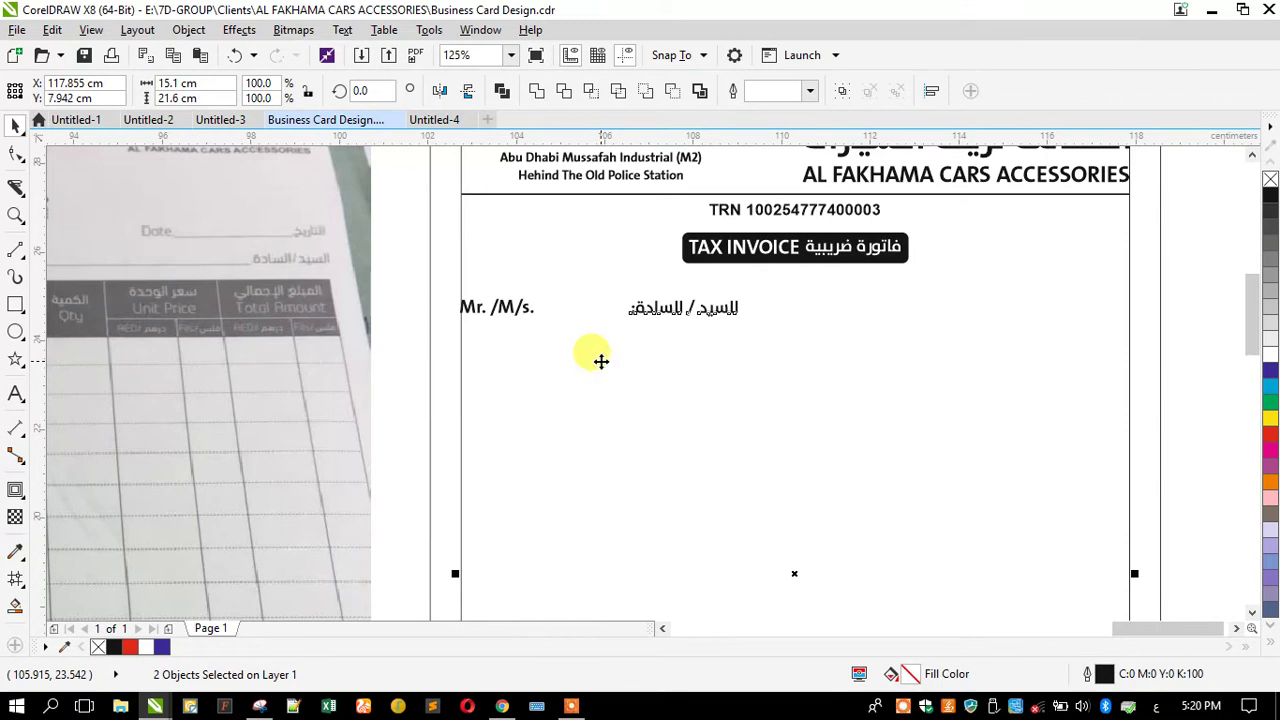
{"action": "key", "text": "r"}
{"action": "left_click", "coordinate": [1175, 328]}
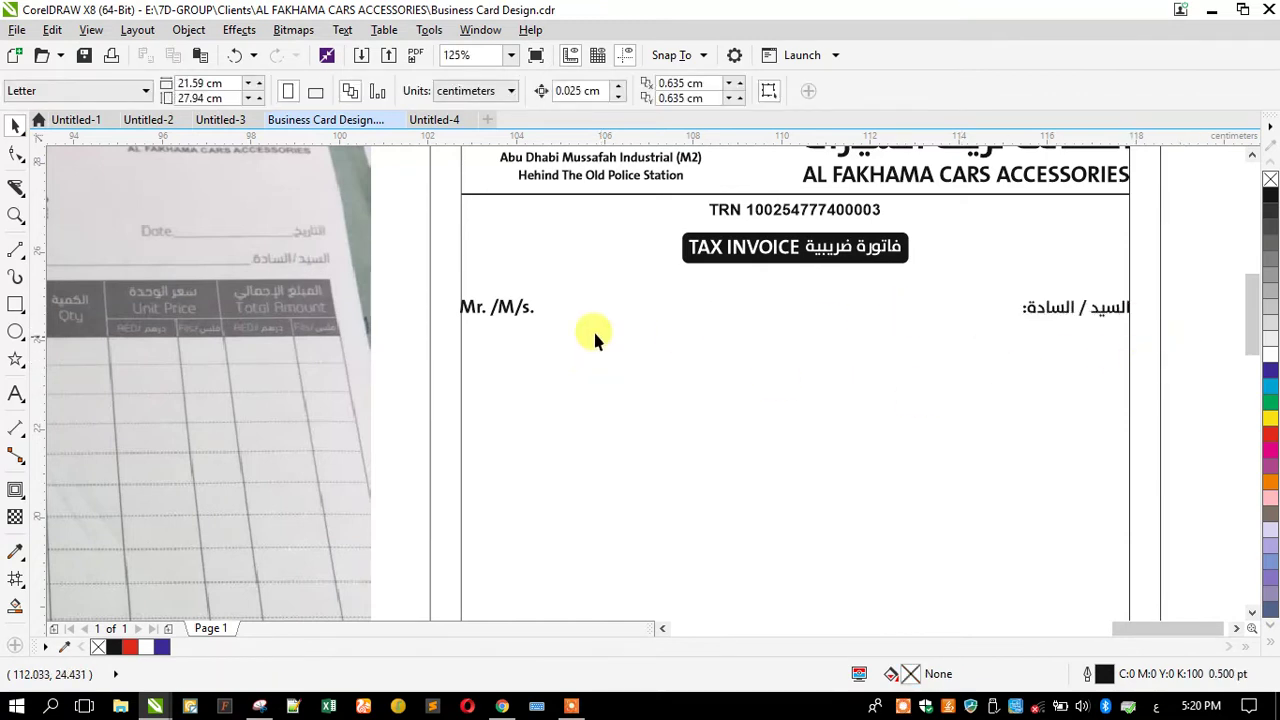
Step: Duplicate the Mr. /M/s. and السيد / السادة: row as a second row directly below the first
{"action": "left_click_drag", "start_coordinate": [1189, 343], "coordinate": [512, 333]}
{"action": "left_click_drag", "start_coordinate": [510, 357], "coordinate": [503, 343]}
Step: Replace the upper row's السيد / السادة: label with "التاريخ:" and align it to the inner frame's right edge
{"action": "mouse_move", "coordinate": [1207, 287]}
{"action": "left_mouse_down"}
{"action": "mouse_move", "coordinate": [1078, 342]}
{"action": "mouse_move", "coordinate": [975, 340]}
{"action": "left_mouse_up"}
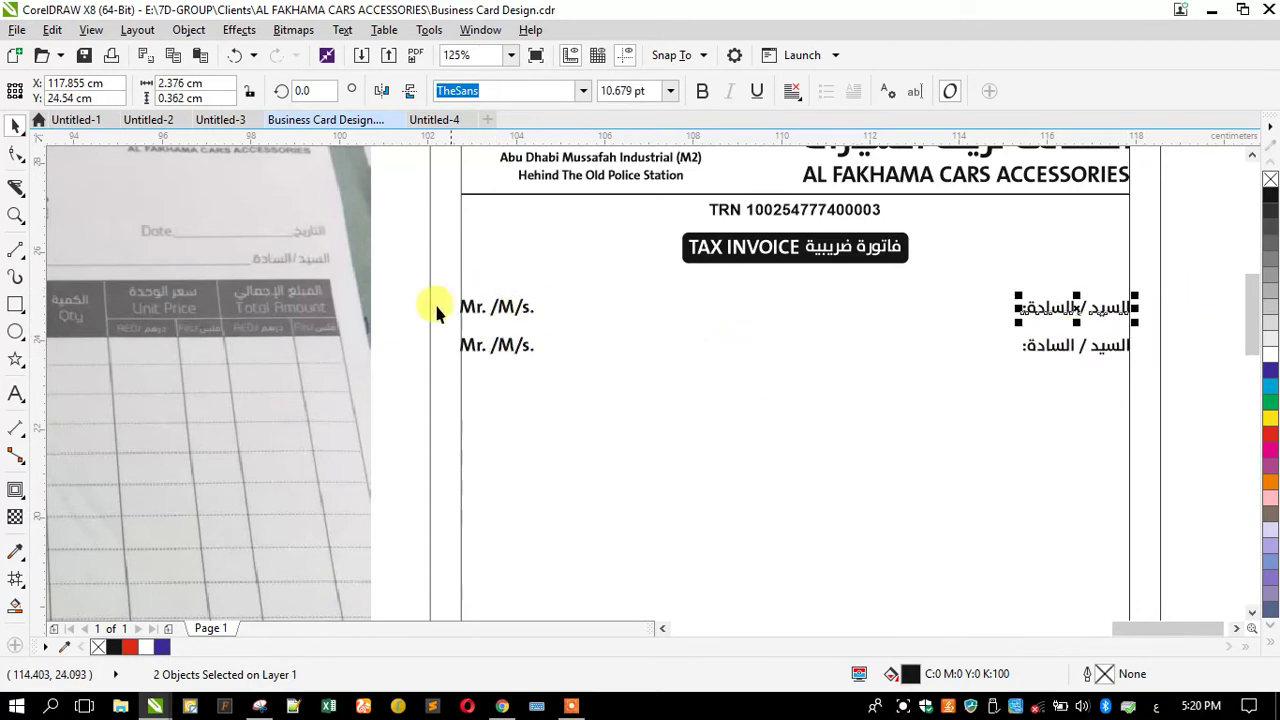
{"action": "left_click", "coordinate": [15, 395]}
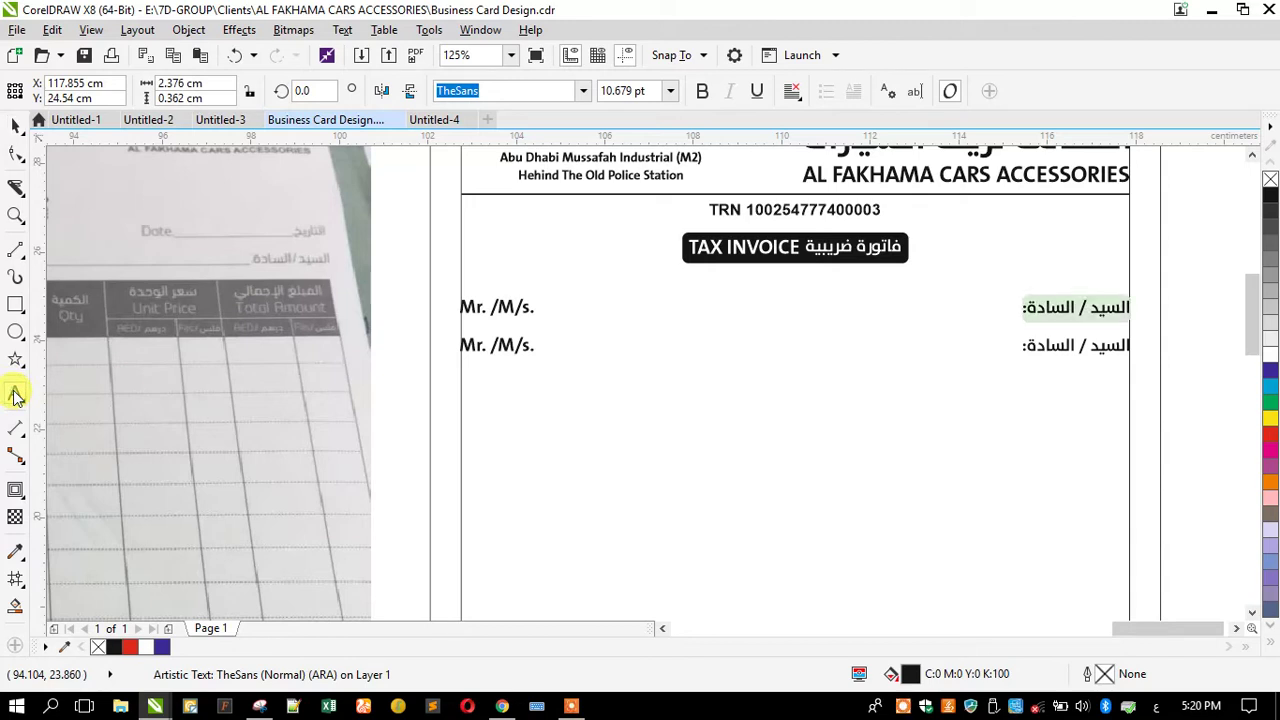
{"action": "type", "text": "]شف"}
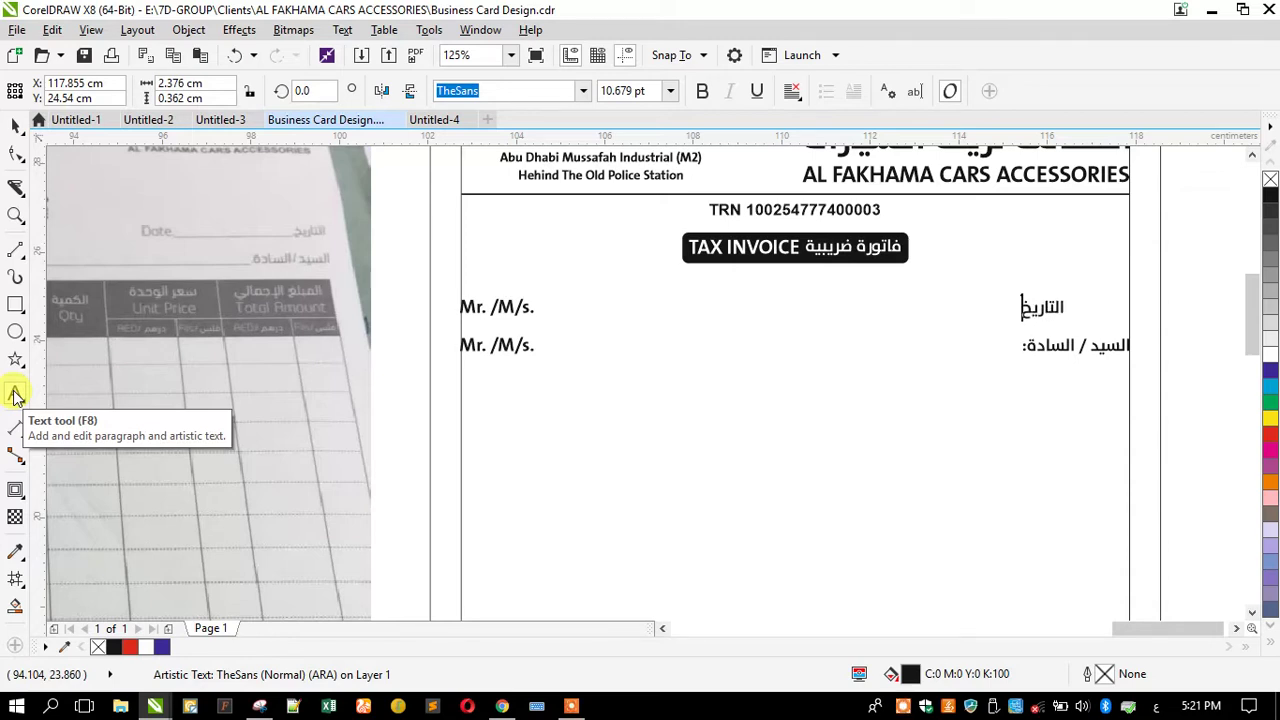
{"action": "key", "text": "Escape"}
{"action": "left_click", "coordinate": [15, 125]}
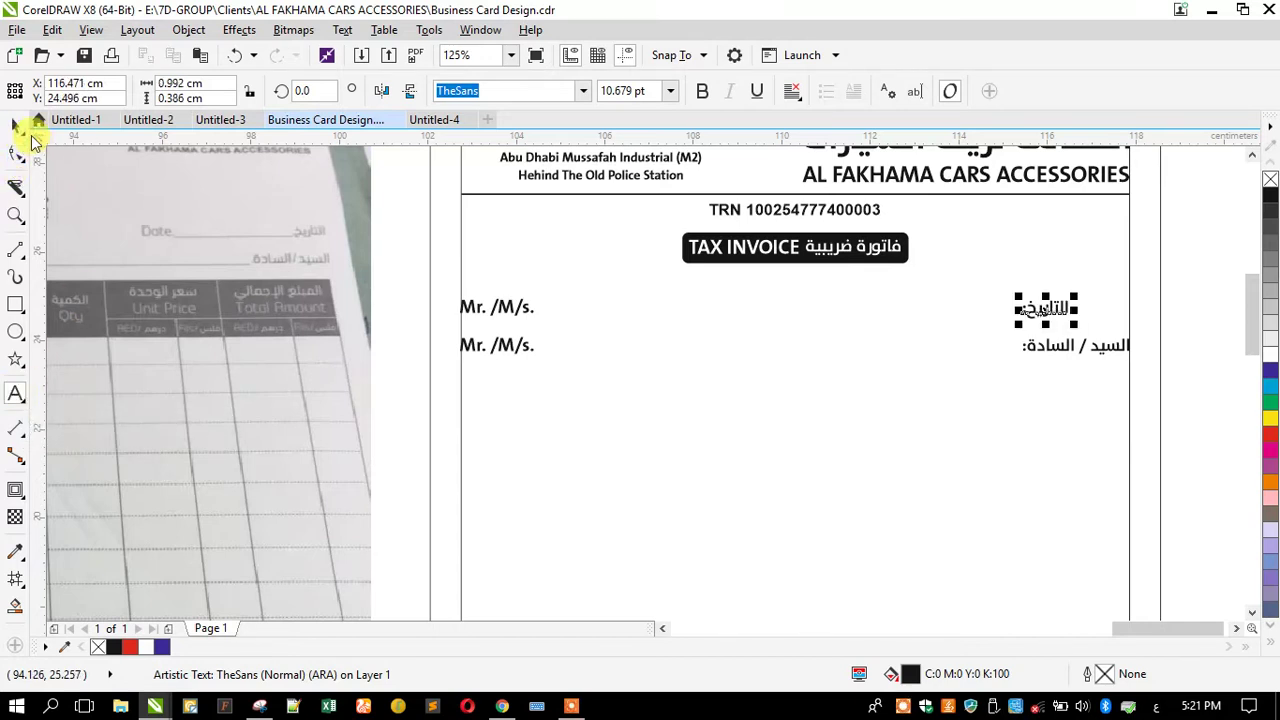
{"action": "left_click", "coordinate": [499, 276], "text": "shift"}
{"action": "key", "text": "r"}
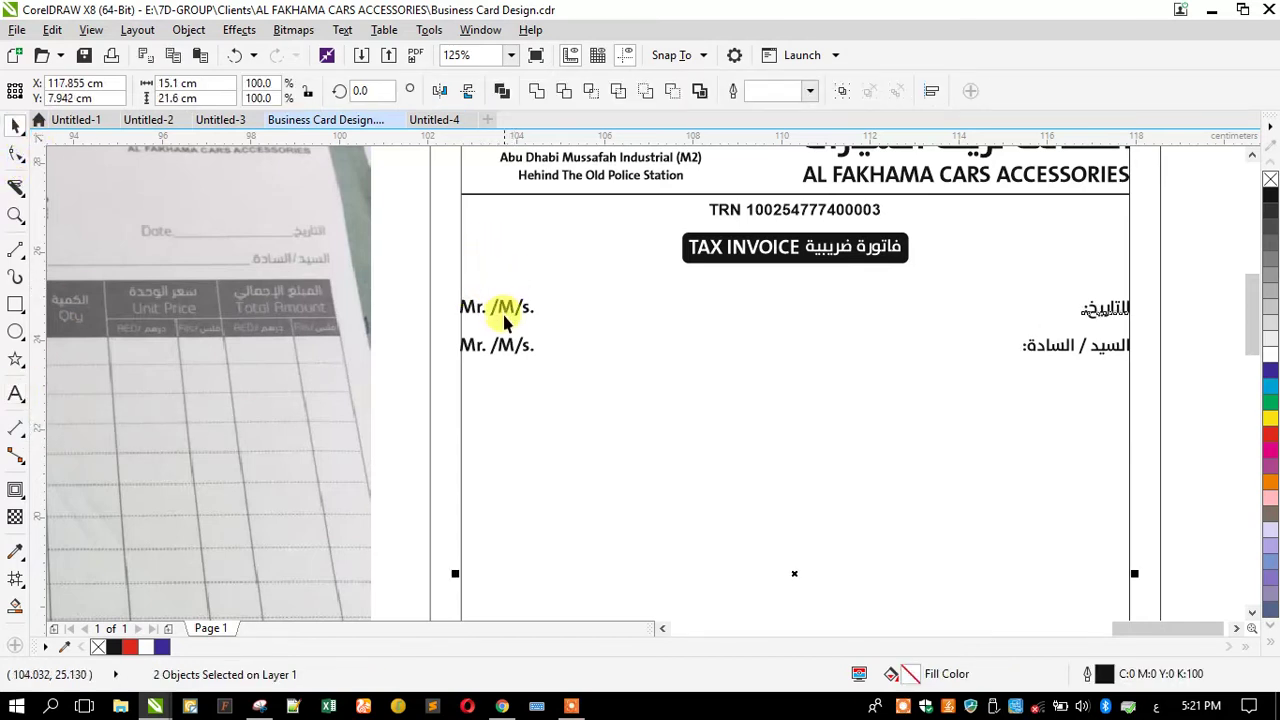
Step: Replace the upper row's Mr. /M/s. label with "Date:" and place a copy in the same row, nearer the التاريخ: label
{"action": "double_click", "coordinate": [505, 312]}
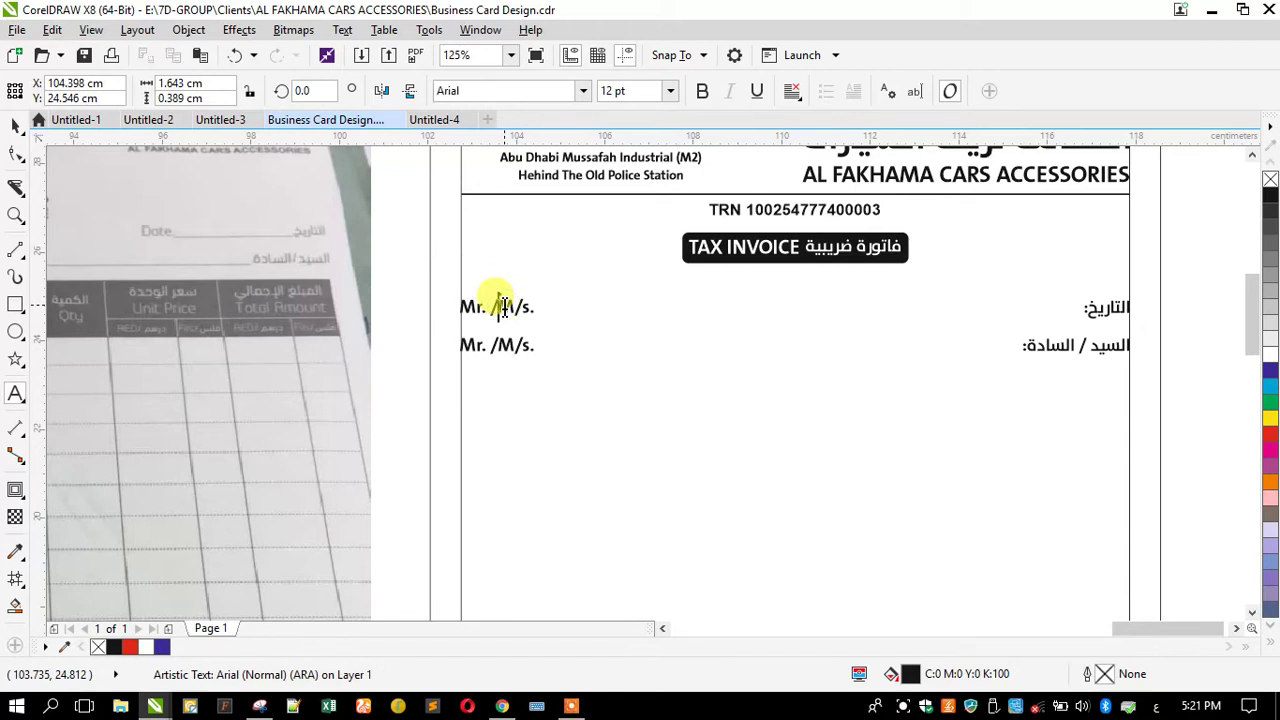
{"action": "key", "text": "ctrl+a"}
{"action": "key", "text": "alt+shift"}
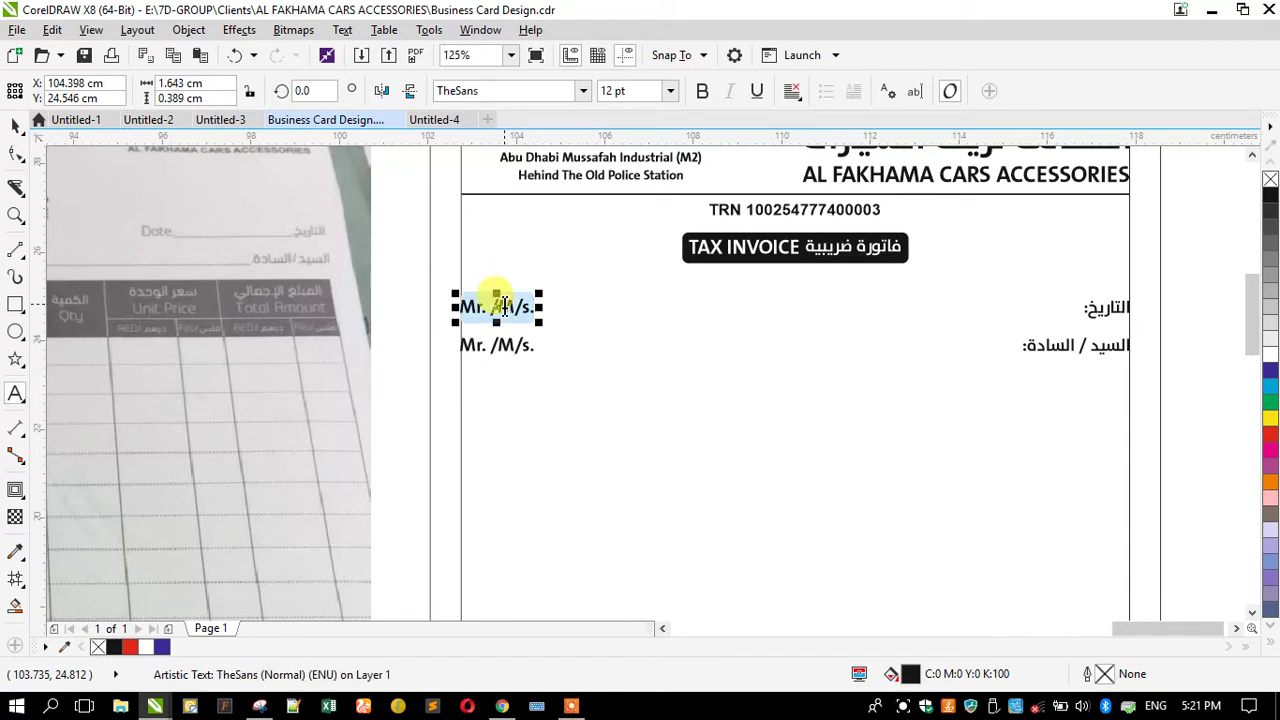
{"action": "type", "text": "Date:"}
{"action": "left_click", "coordinate": [13, 128]}
{"action": "left_click_drag", "start_coordinate": [508, 305], "coordinate": [887, 367]}
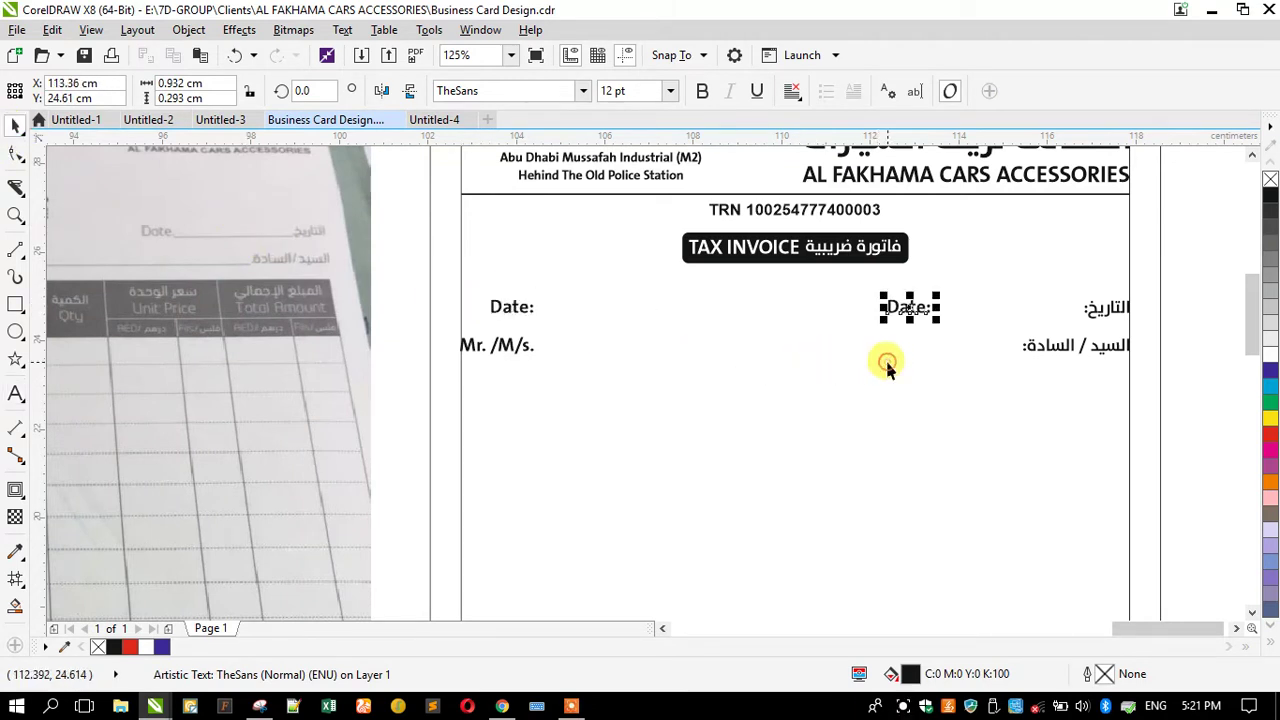
Step: Change the original Date: label to "No:" and align it to the inner frame's left edge
{"action": "left_click", "coordinate": [514, 316]}
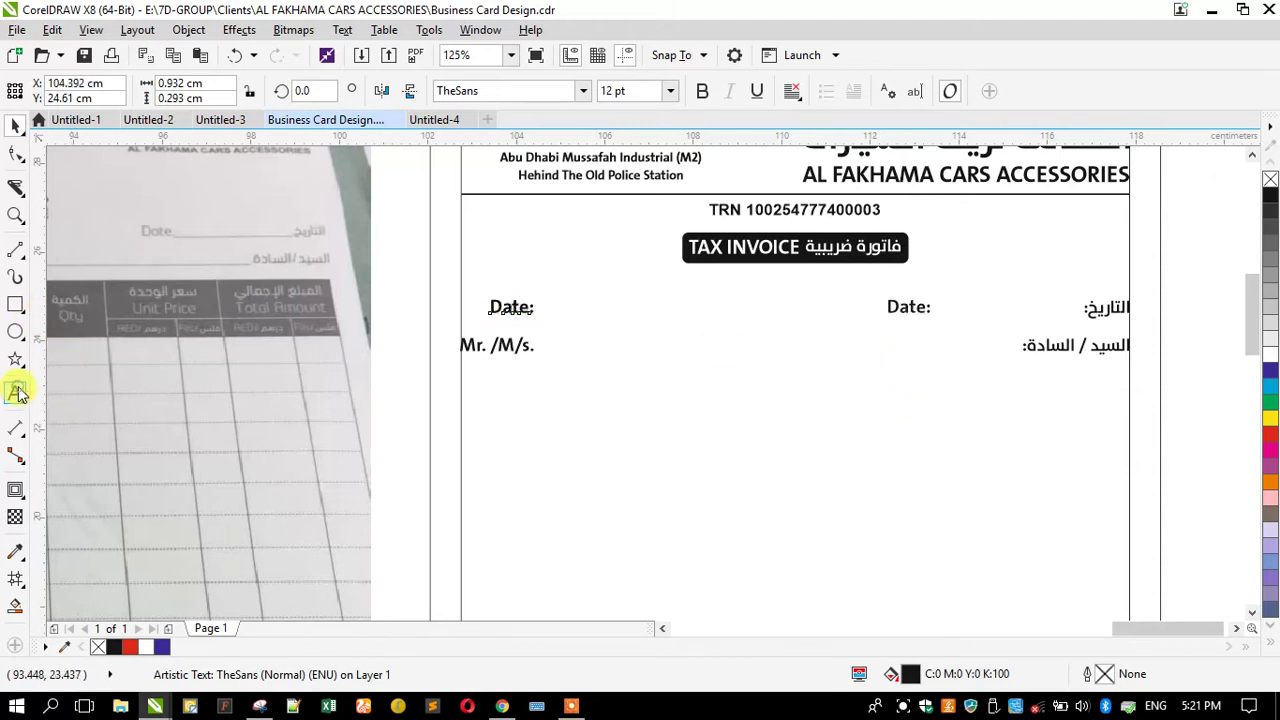
{"action": "key", "text": "ctrl+a"}
{"action": "type", "text": "No:"}
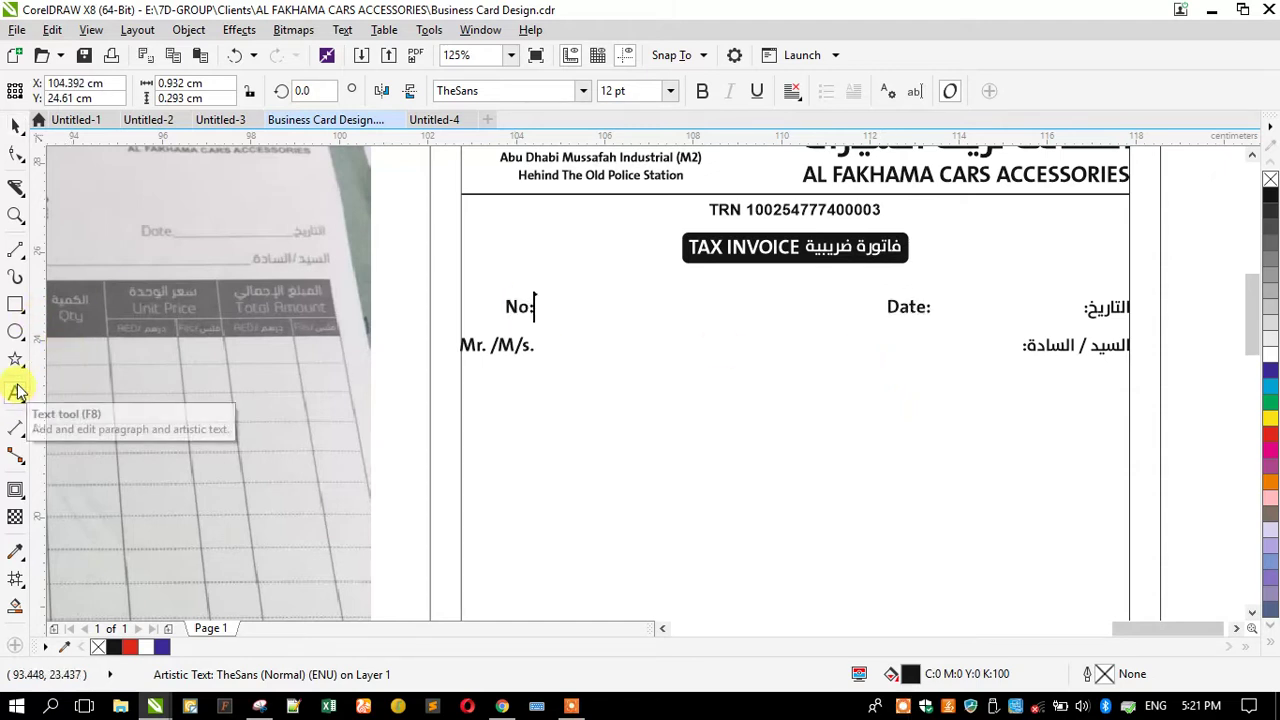
{"action": "left_click", "coordinate": [13, 127]}
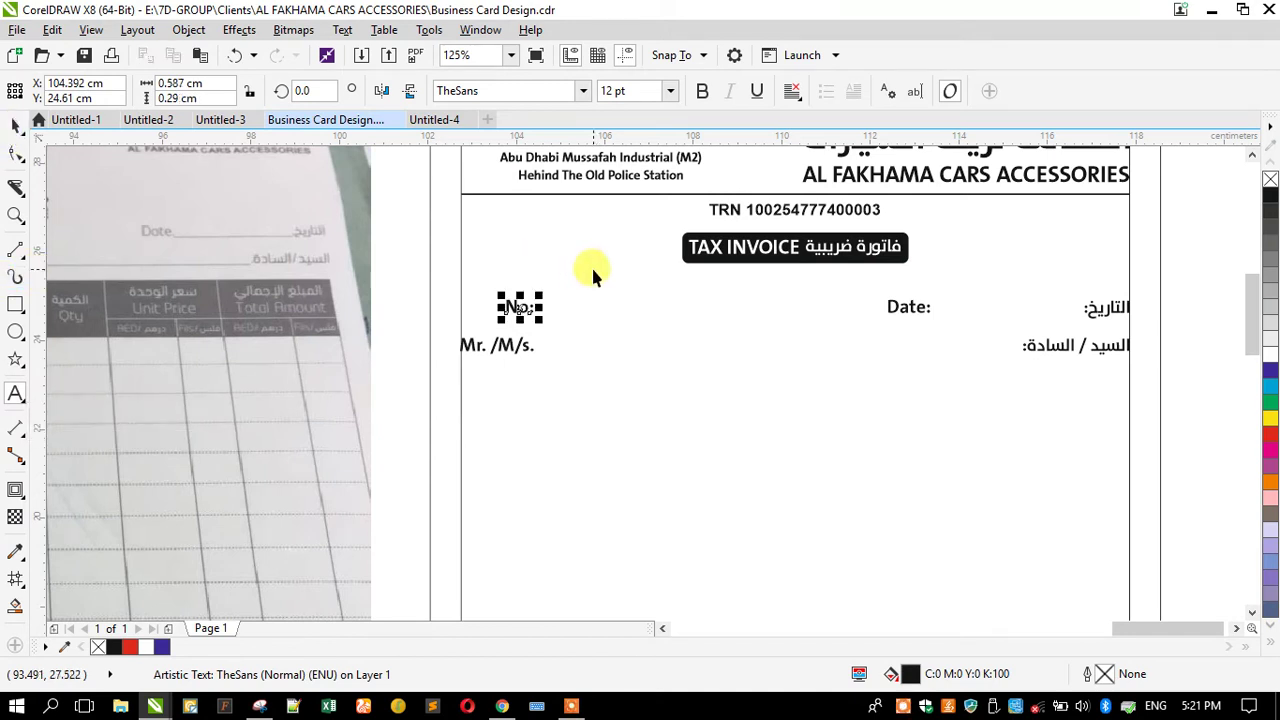
{"action": "left_click", "coordinate": [562, 257], "text": "shift"}
{"action": "key", "text": "l"}
Step: Move both label rows up together, closer to the title bar
{"action": "left_click_drag", "start_coordinate": [1203, 396], "coordinate": [412, 288]}
{"action": "left_click_drag", "start_coordinate": [523, 349], "coordinate": [522, 343]}
{"action": "left_click", "coordinate": [1197, 306]}
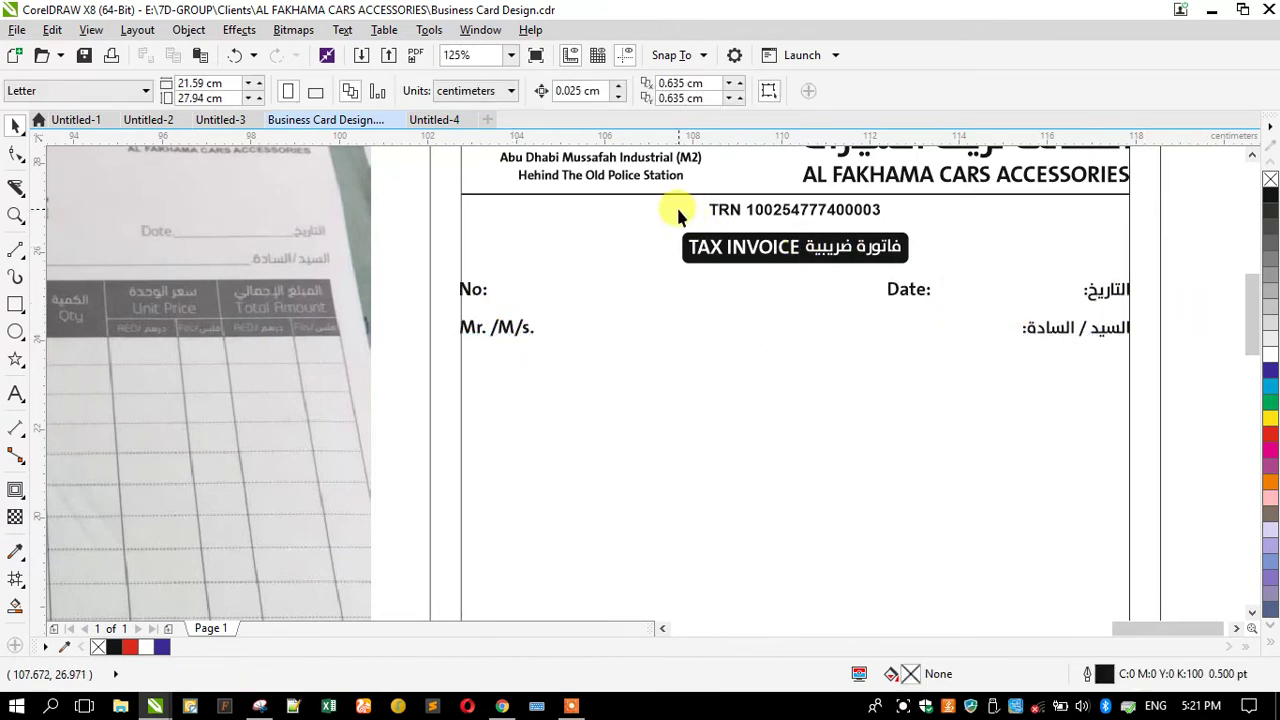
Step: Draw a 0.7 pt dashed line about 11 cm long between the Mr. /M/s. and السيد / السادة: labels
{"action": "left_click", "coordinate": [14, 252]}
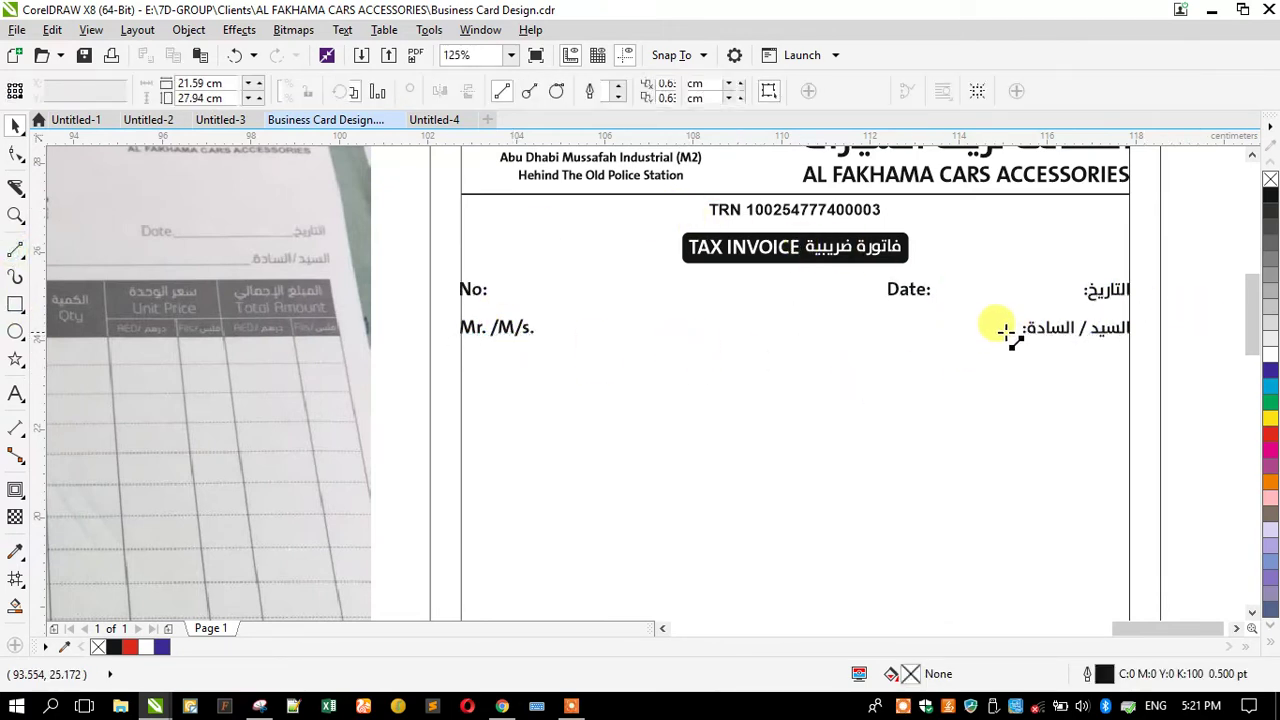
{"action": "left_click_drag", "start_coordinate": [1015, 330], "coordinate": [527, 334]}
{"action": "left_click", "coordinate": [13, 127]}
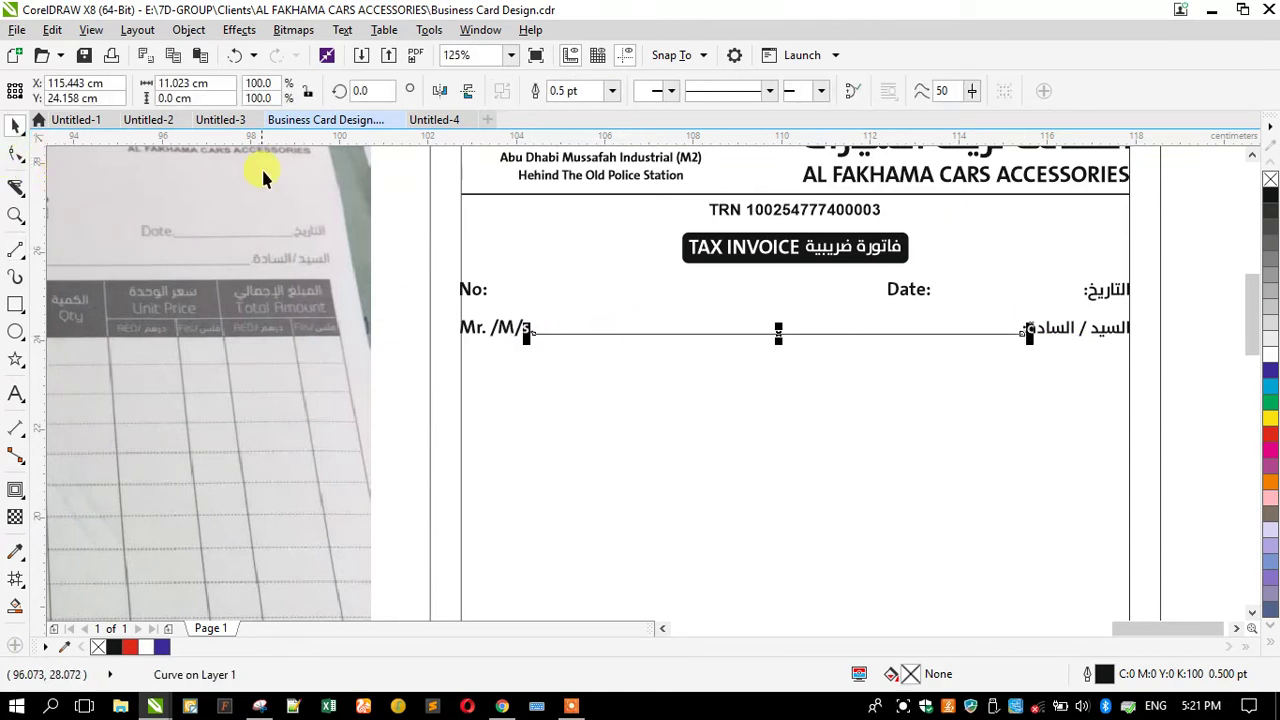
{"action": "key", "text": "F12"}
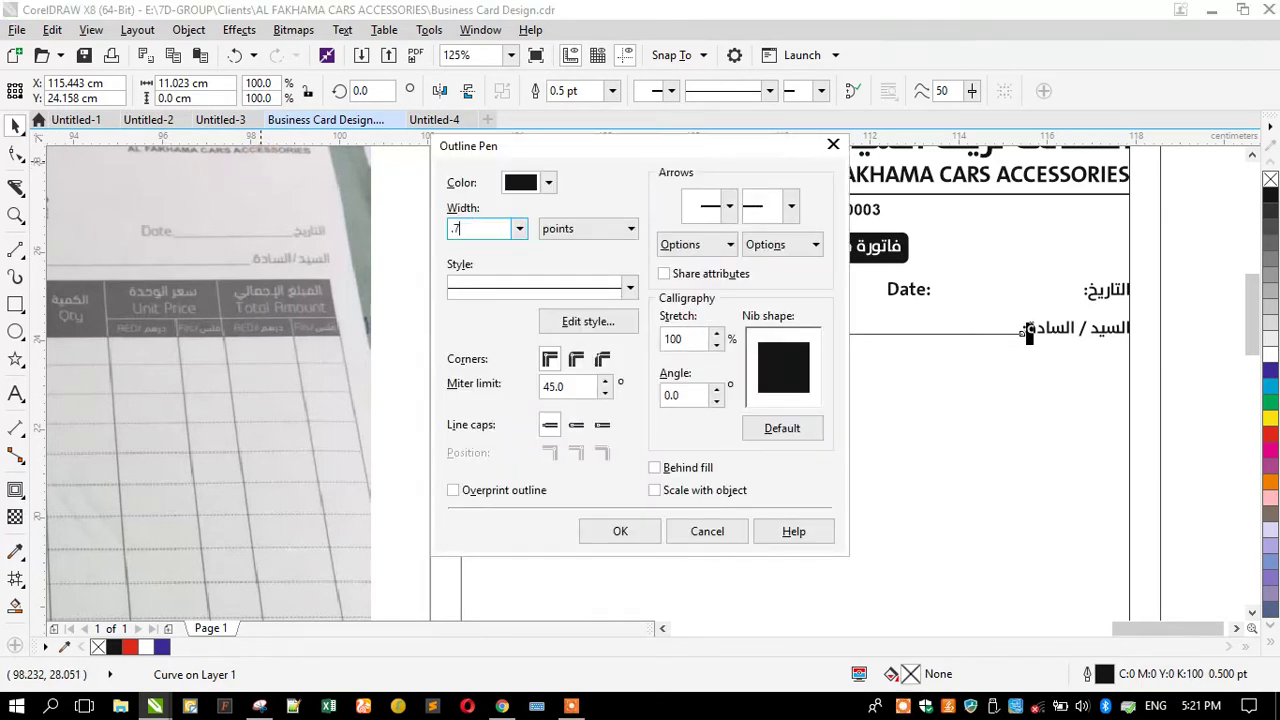
{"action": "key", "text": "Return"}
{"action": "left_click", "coordinate": [706, 93]}
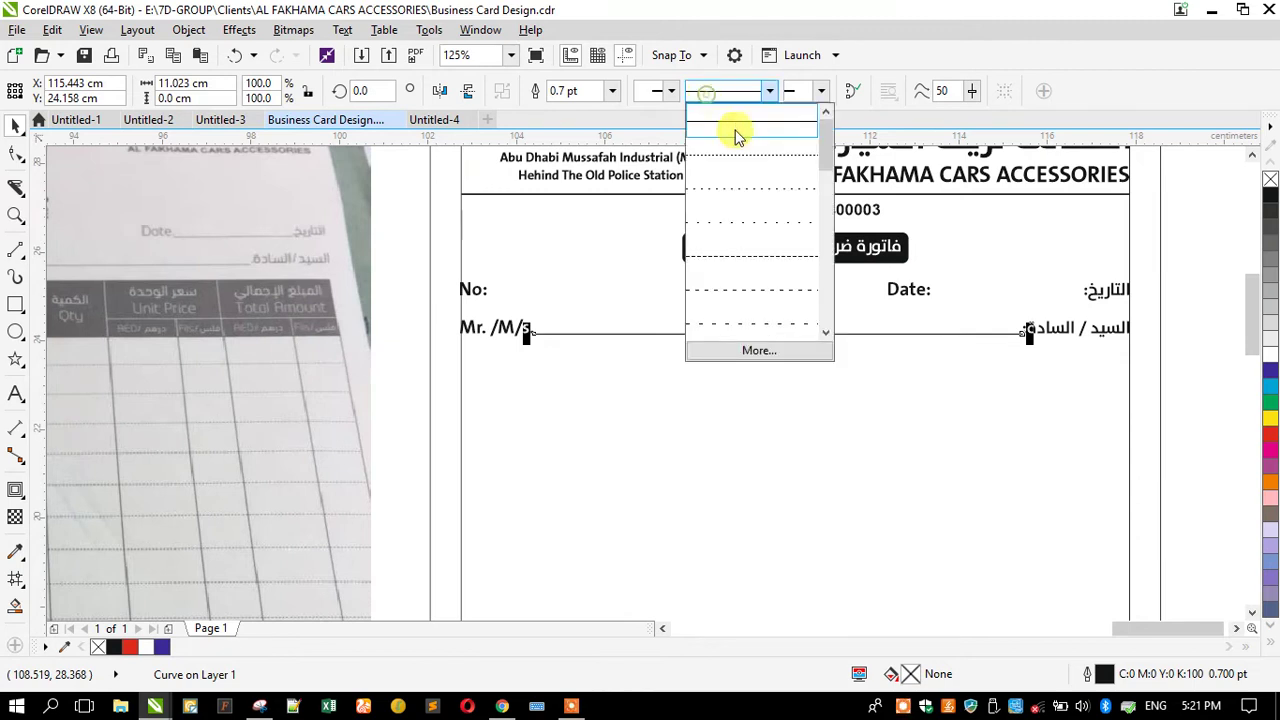
{"action": "left_click", "coordinate": [755, 320]}
Step: Copy the dashed line into the upper row and shorten it to about 3.5 cm between Date: and التاريخ:
{"action": "left_click_drag", "start_coordinate": [755, 332], "coordinate": [818, 296]}
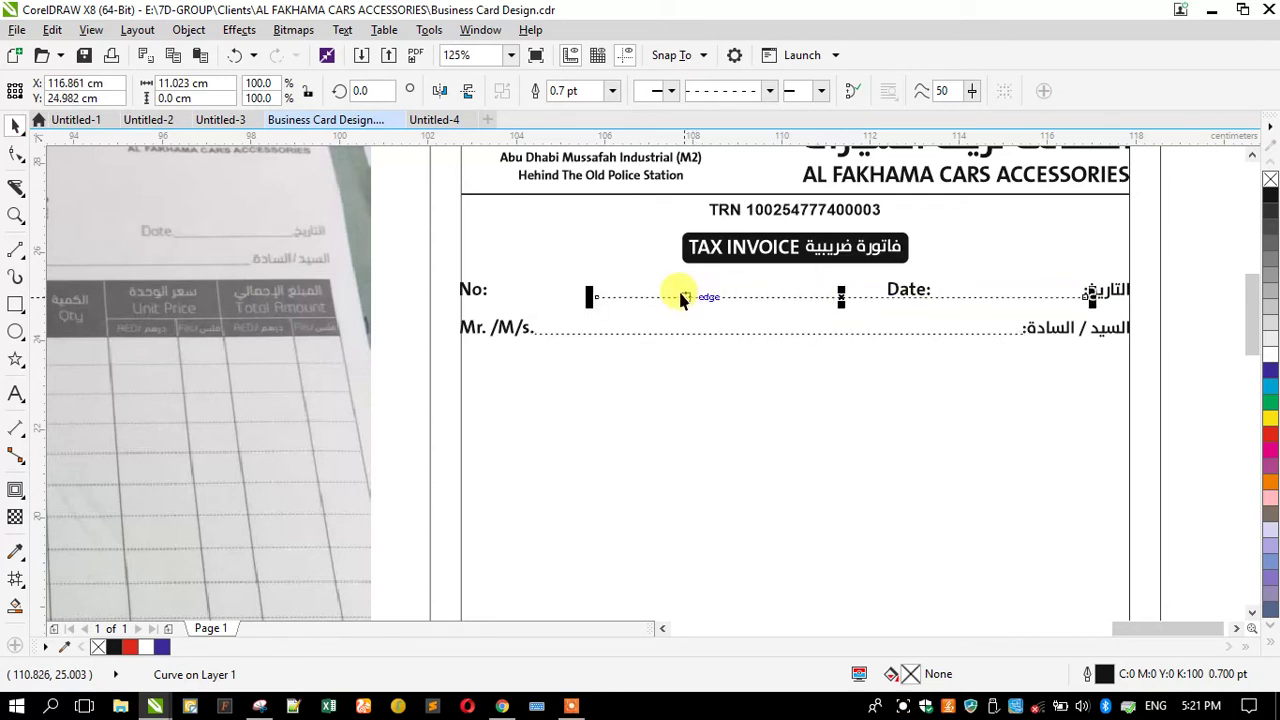
{"action": "left_click_drag", "start_coordinate": [589, 295], "coordinate": [928, 361]}
{"action": "scroll", "coordinate": [1035, 300], "scroll_direction": "up", "scroll_amount": 3}
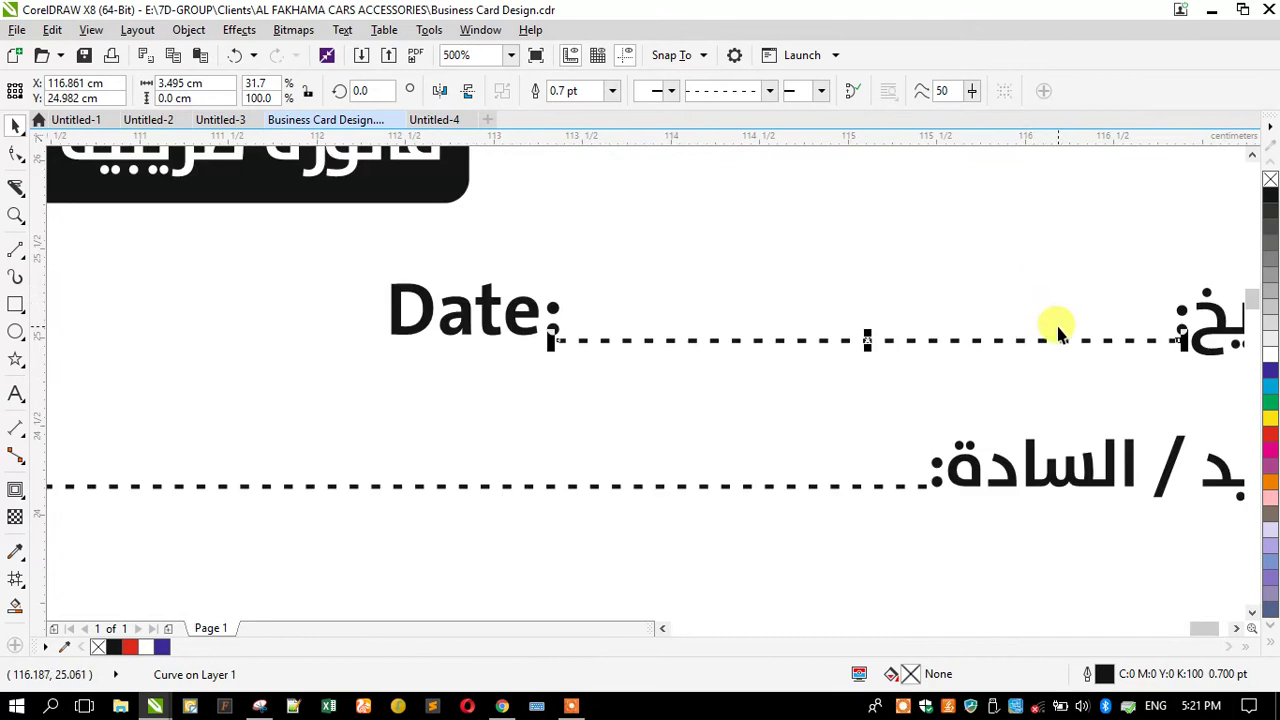
{"action": "scroll", "coordinate": [813, 280], "scroll_direction": "down", "scroll_amount": 4}
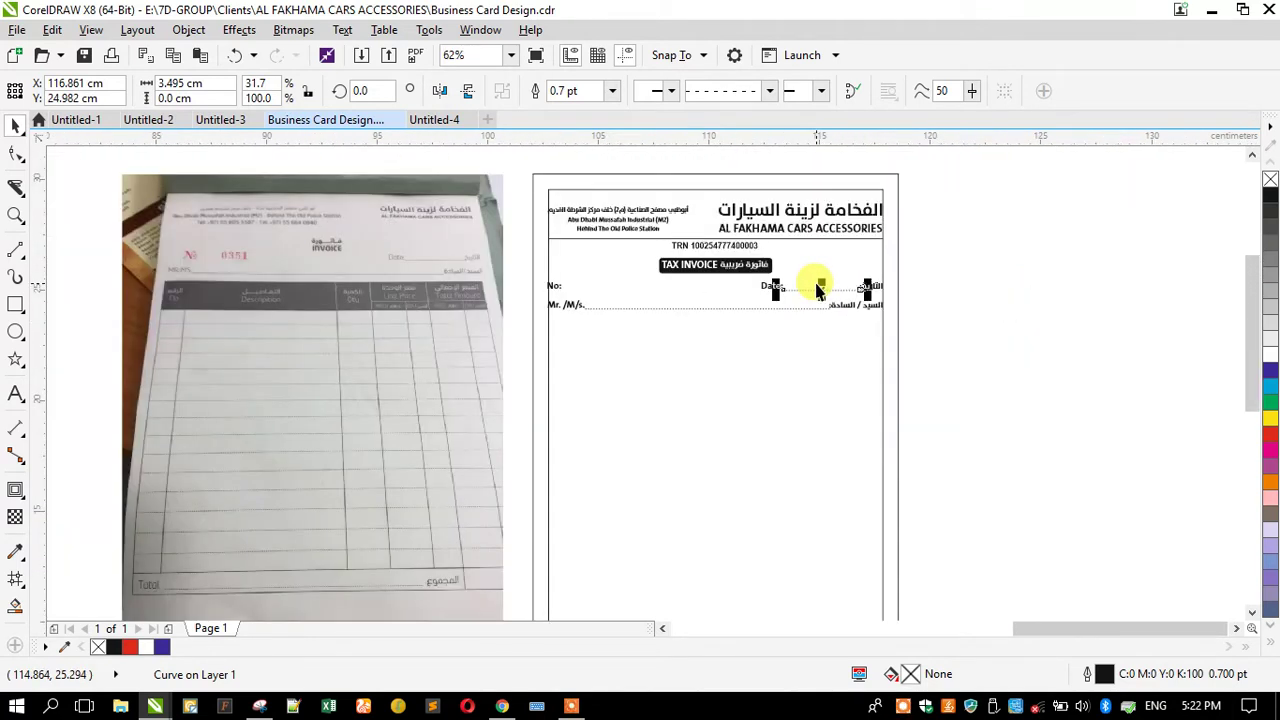
{"action": "left_click", "coordinate": [833, 259]}
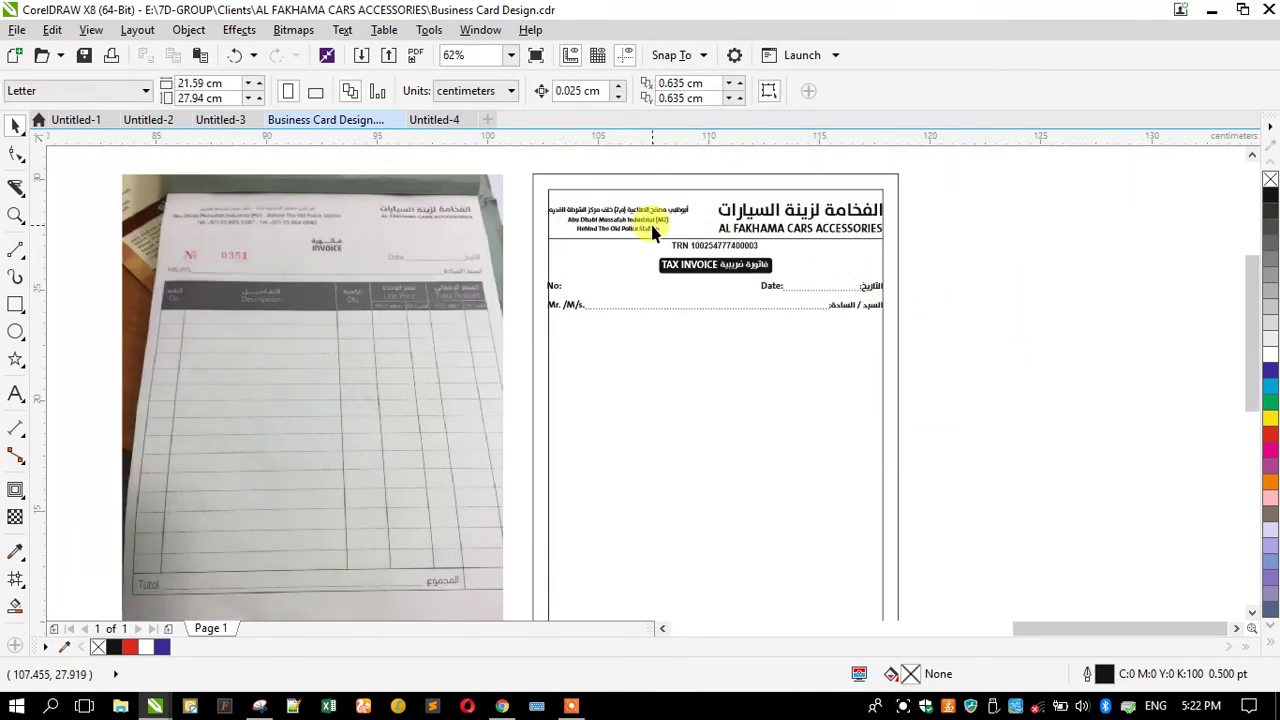
Step: Move the title bar and both label rows up together, slightly closer to the TRN line
{"action": "scroll", "coordinate": [651, 211], "scroll_direction": "down", "scroll_amount": 1}
{"action": "scroll", "coordinate": [680, 322], "scroll_direction": "up", "scroll_amount": 1}
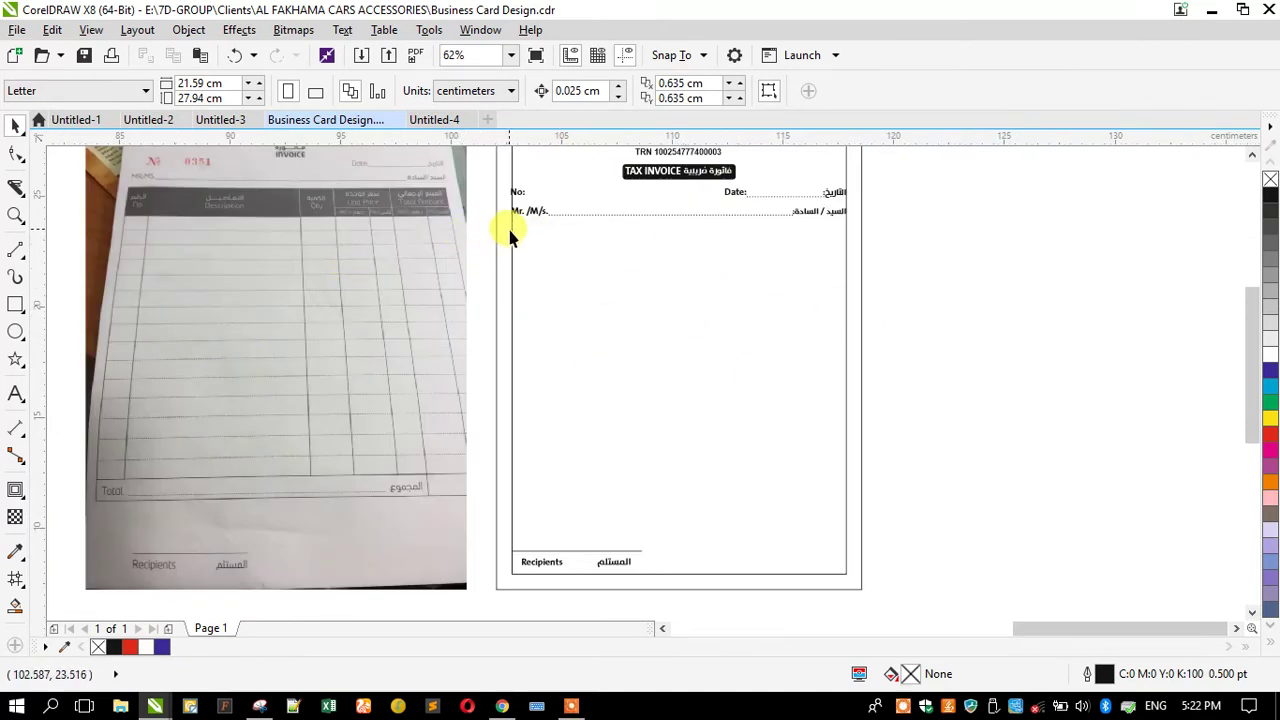
{"action": "scroll", "coordinate": [555, 275], "scroll_direction": "down", "scroll_amount": 1}
{"action": "scroll", "coordinate": [585, 238], "scroll_direction": "up", "scroll_amount": 2}
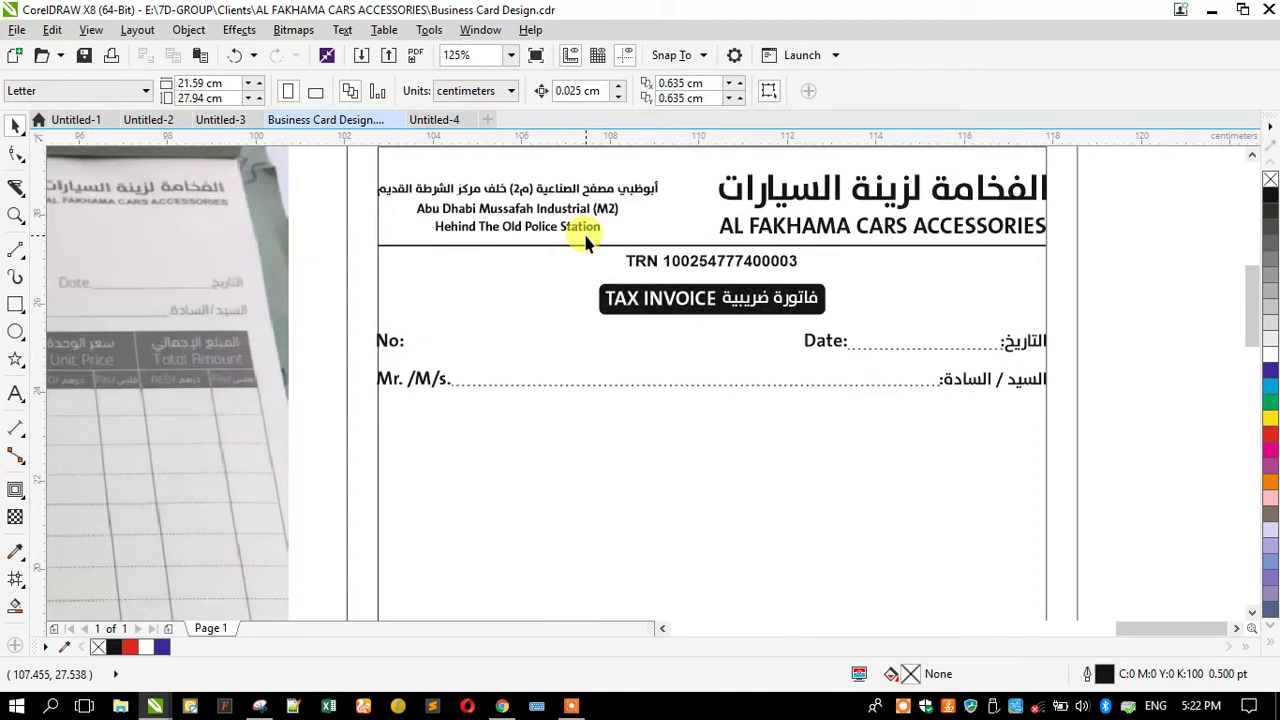
{"action": "left_click_drag", "start_coordinate": [1151, 426], "coordinate": [351, 320]}
{"action": "left_click_drag", "start_coordinate": [322, 278], "coordinate": [1120, 440]}
{"action": "left_click_drag", "start_coordinate": [684, 285], "coordinate": [684, 279]}
{"action": "left_click_drag", "start_coordinate": [850, 322], "coordinate": [804, 320]}
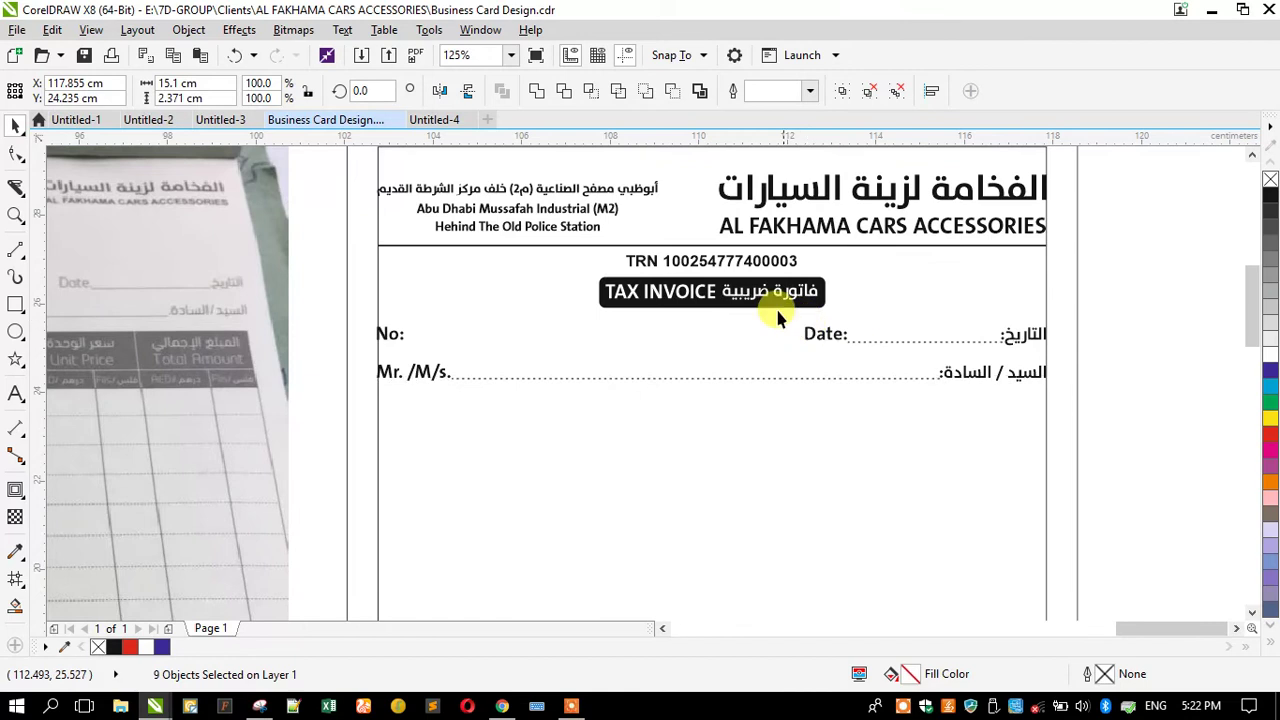
Step: Move the header's horizontal rule down so it runs behind the title bar at mid-height
{"action": "left_click", "coordinate": [727, 277]}
{"action": "left_click", "coordinate": [732, 298]}
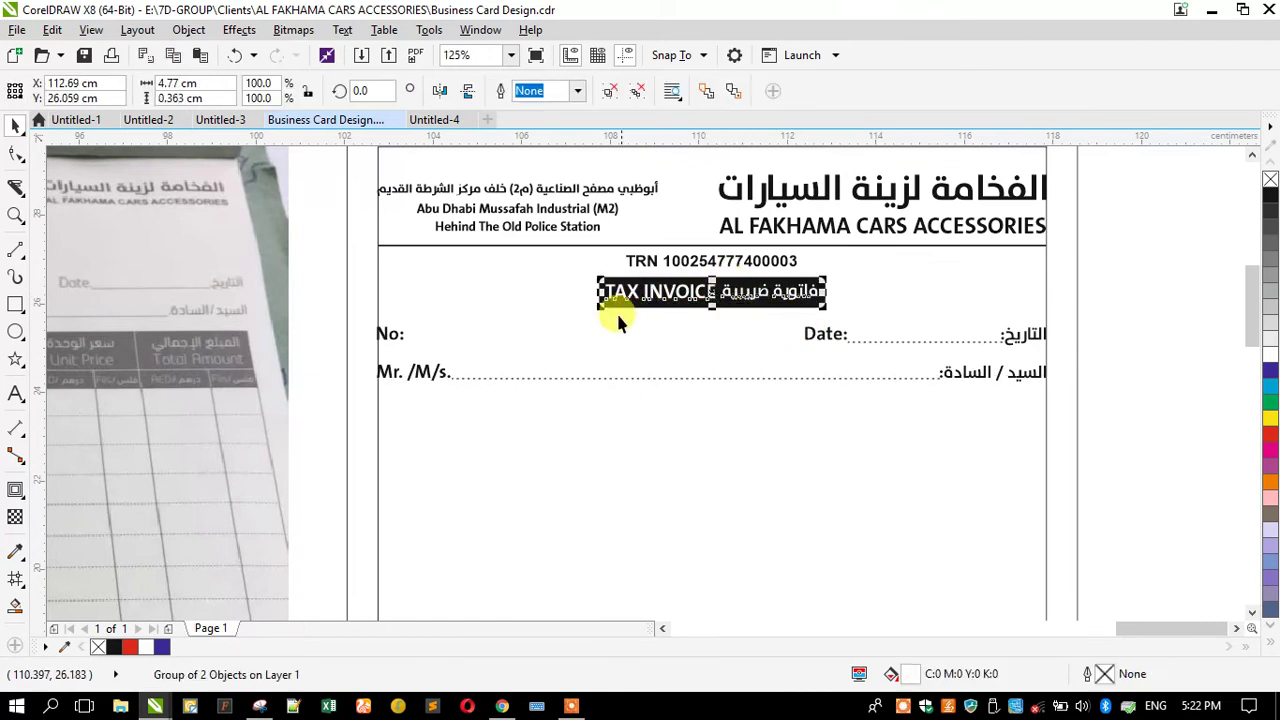
{"action": "left_click", "coordinate": [425, 245]}
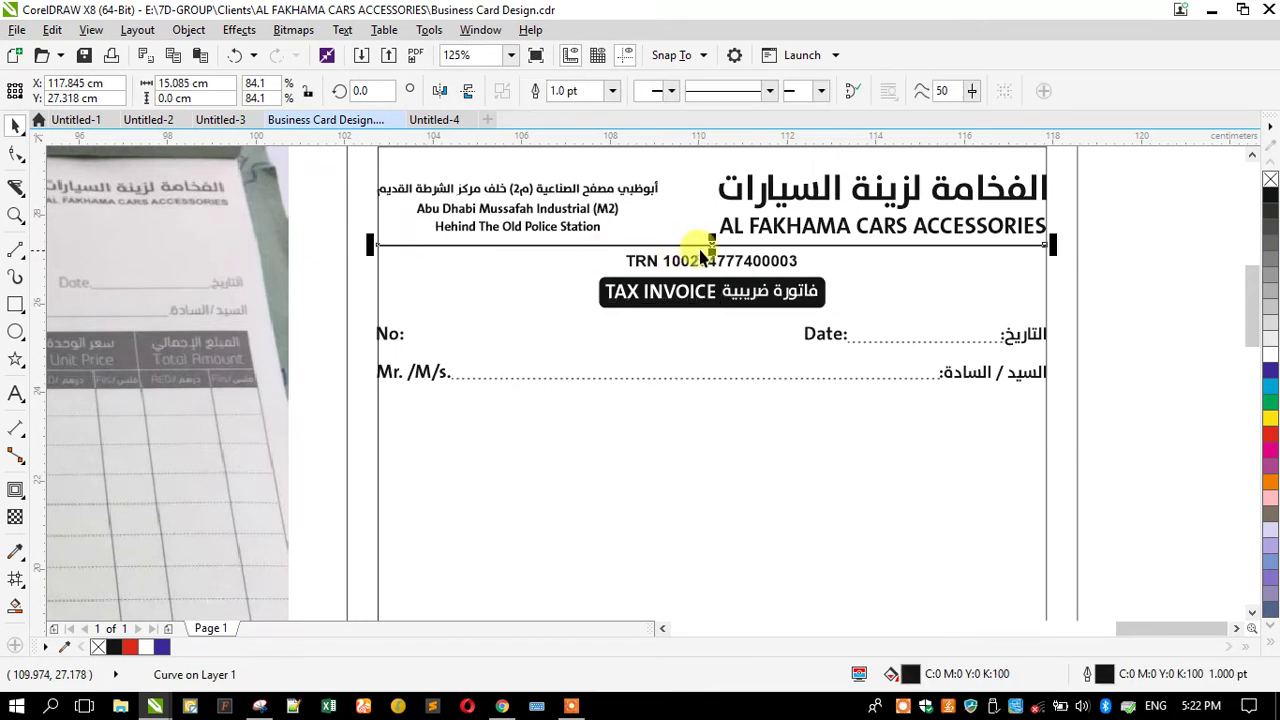
{"action": "left_click_drag", "start_coordinate": [708, 245], "coordinate": [708, 291]}
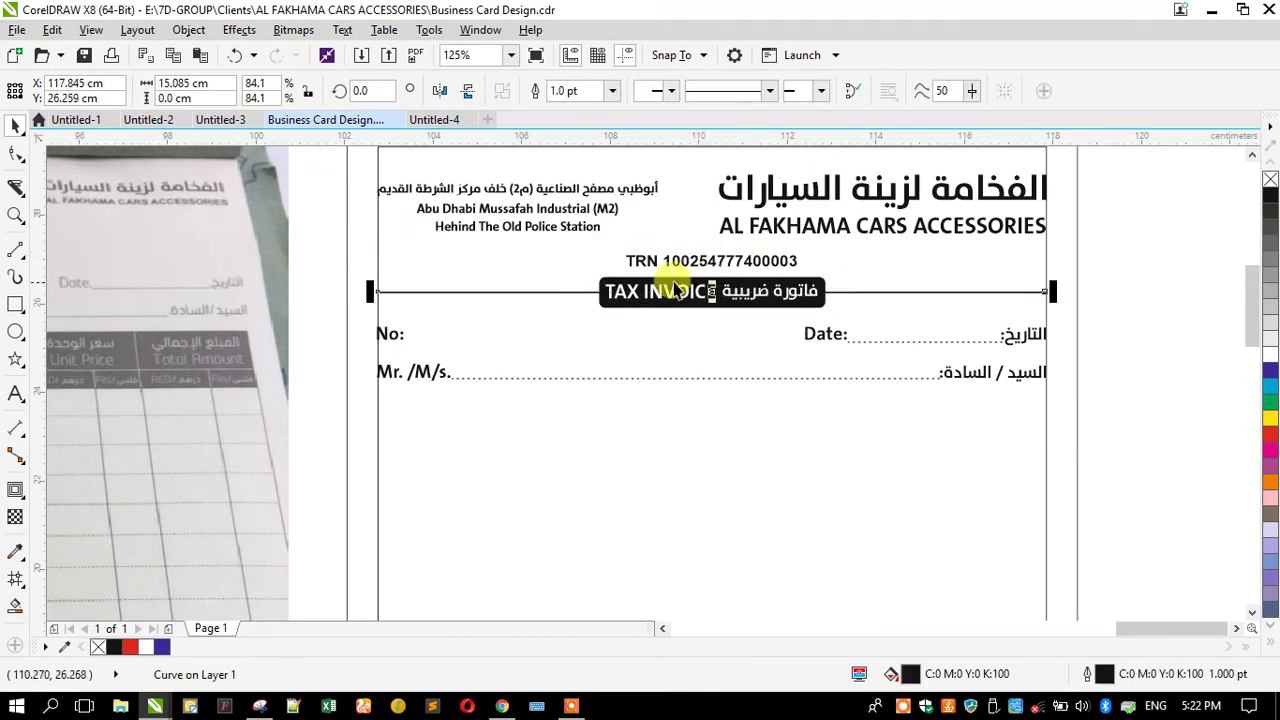
{"action": "left_click", "coordinate": [1138, 267]}
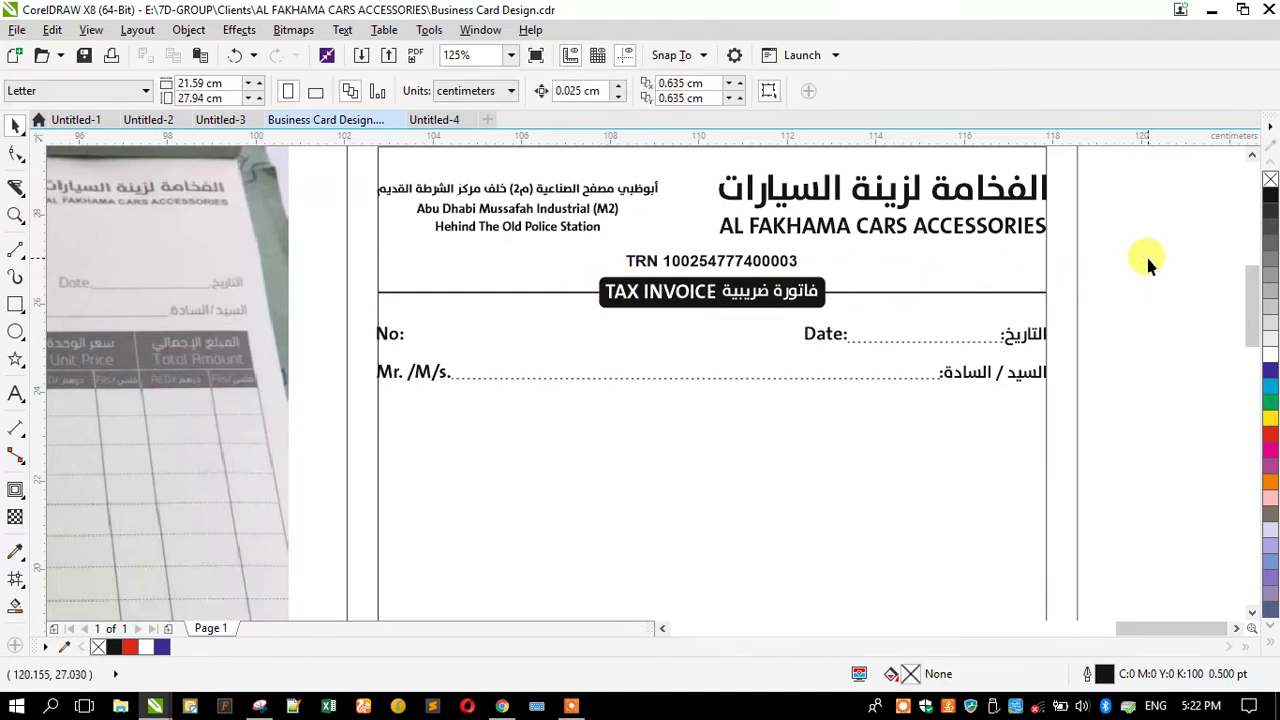
Step: Move the TRN line, title bar and horizontal rule up together, closer to the company name
{"action": "left_click_drag", "start_coordinate": [1147, 257], "coordinate": [420, 326]}
{"action": "left_click_drag", "start_coordinate": [343, 245], "coordinate": [1090, 330]}
{"action": "left_click_drag", "start_coordinate": [733, 262], "coordinate": [733, 253]}
Step: Place the TRN line directly beneath the address block and centre it on that block
{"action": "left_click", "coordinate": [686, 252]}
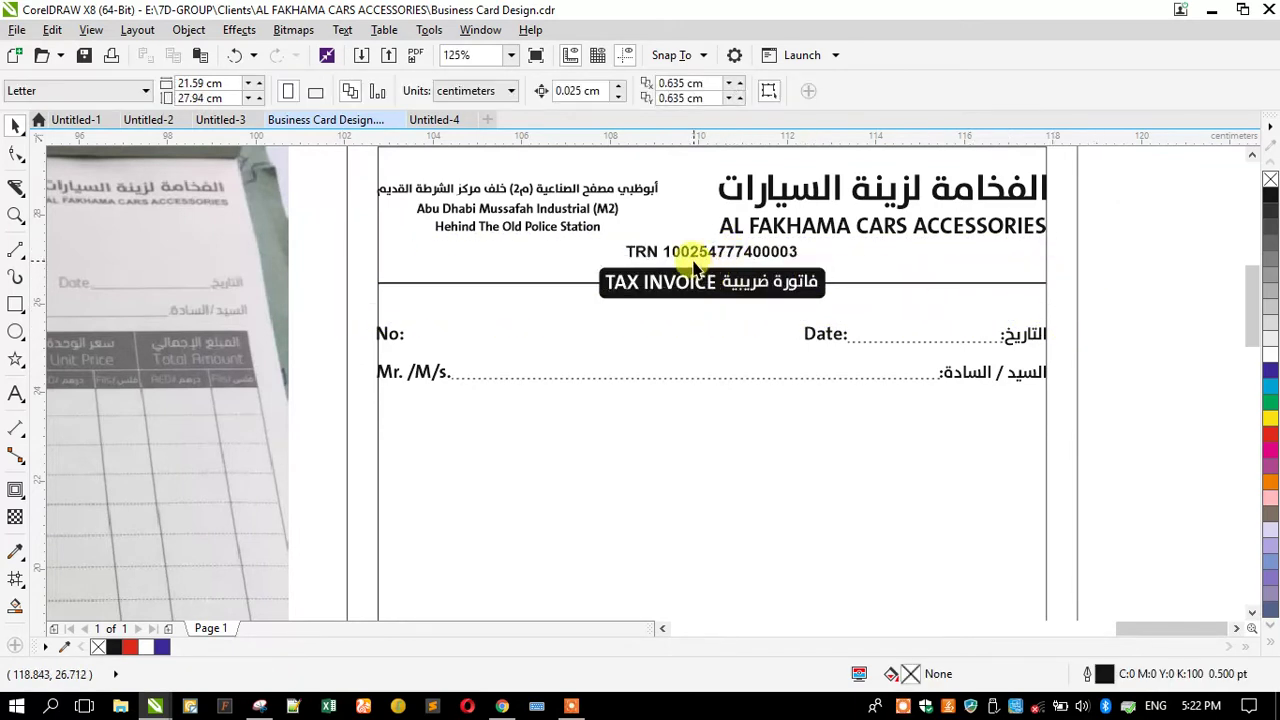
{"action": "left_click", "coordinate": [507, 226], "text": "shift"}
{"action": "key", "text": "c"}
{"action": "left_click", "coordinate": [325, 245]}
{"action": "scroll", "coordinate": [497, 288], "scroll_direction": "down", "scroll_amount": 1}
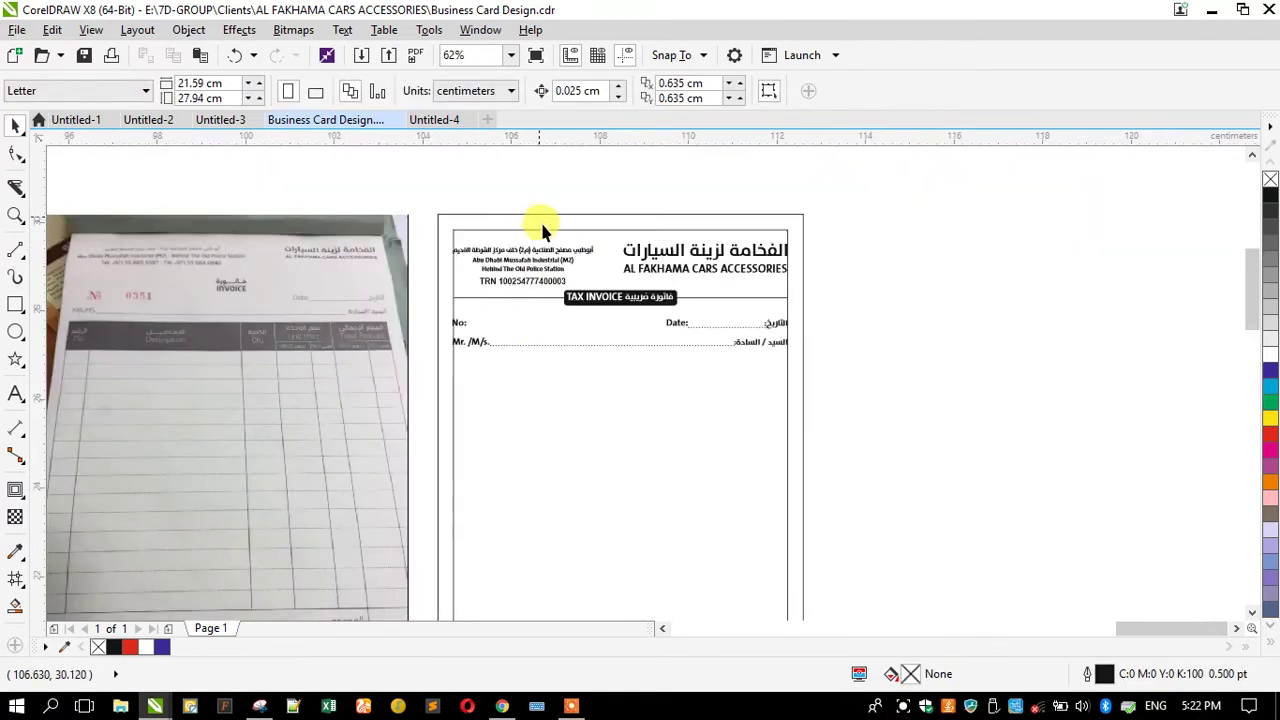
{"action": "scroll", "coordinate": [543, 229], "scroll_direction": "up", "scroll_amount": 1}
{"action": "left_click_drag", "start_coordinate": [545, 332], "coordinate": [495, 298]}
{"action": "left_click", "coordinate": [640, 379]}
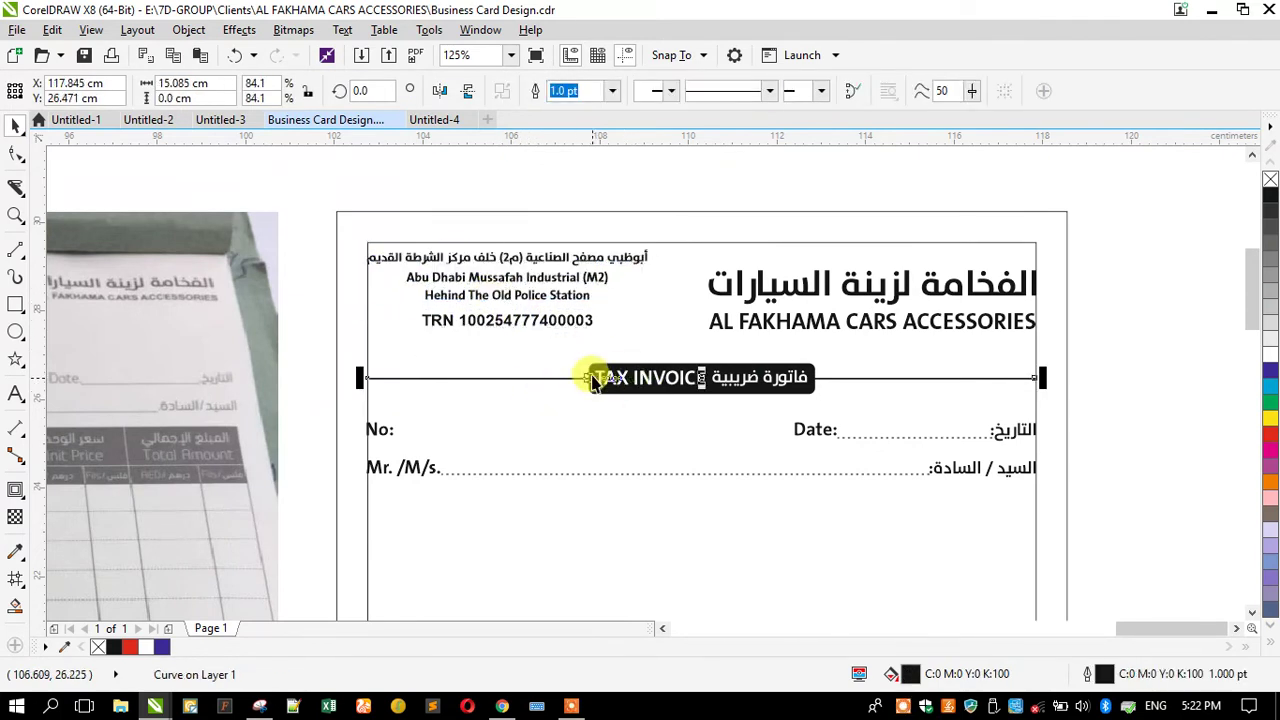
{"action": "left_click", "coordinate": [604, 376], "text": "shift"}
{"action": "left_click_drag", "start_coordinate": [604, 376], "coordinate": [597, 363]}
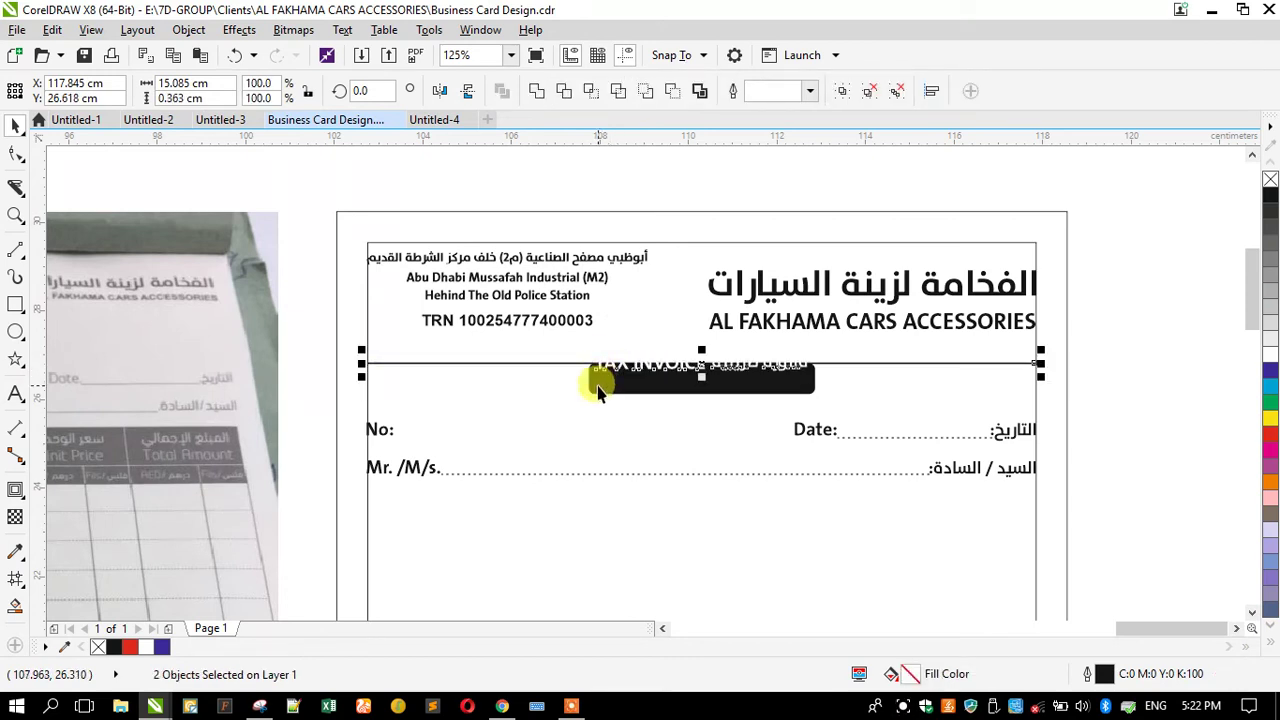
{"action": "key", "text": "ctrl+z"}
Step: Group the title bar with its horizontal rule and move the group up, closer to the header texts
{"action": "left_click_drag", "start_coordinate": [935, 395], "coordinate": [325, 402]}
{"action": "key", "text": "ctrl+g"}
{"action": "left_click_drag", "start_coordinate": [607, 383], "coordinate": [615, 367]}
{"action": "left_click", "coordinate": [523, 349], "text": "shift"}
{"action": "left_click", "coordinate": [333, 178]}
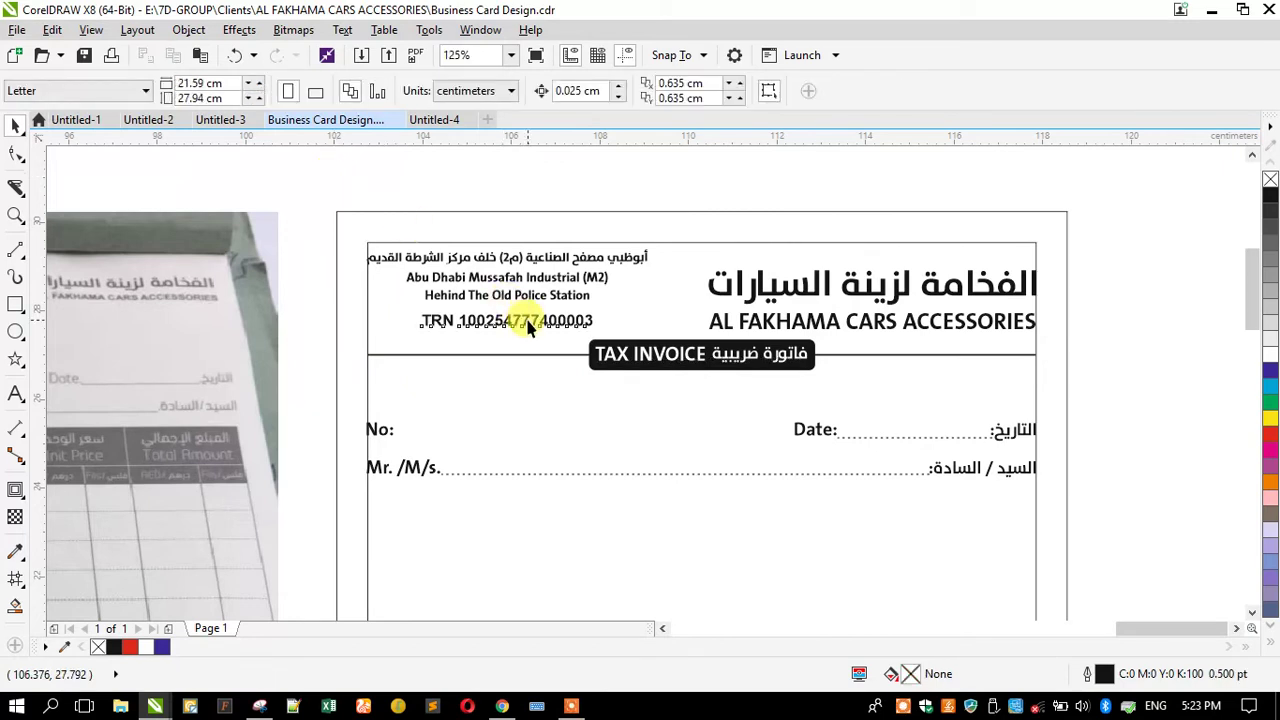
Step: Enlarge the address and TRN block slightly, then group the two company name lines and enlarge them to about 7.9 cm wide
{"action": "left_click", "coordinate": [530, 328]}
{"action": "left_click_drag", "start_coordinate": [323, 203], "coordinate": [677, 346]}
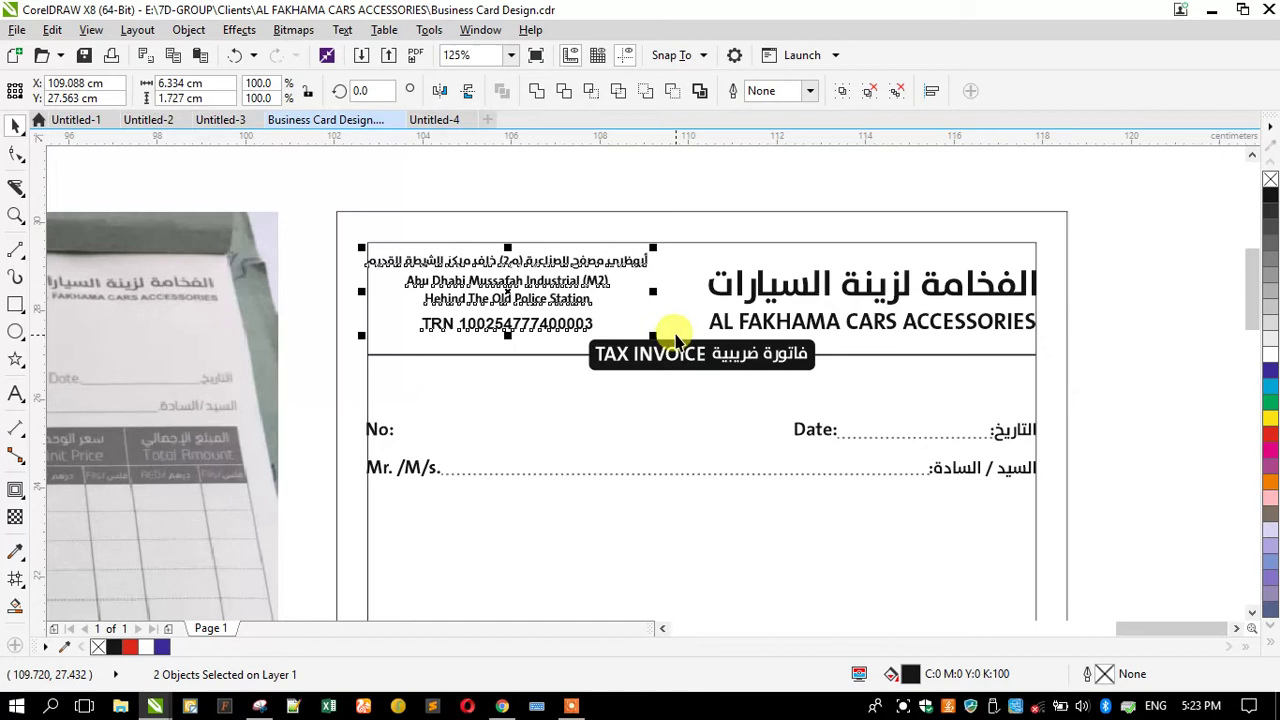
{"action": "left_click_drag", "start_coordinate": [653, 244], "coordinate": [1063, 330]}
{"action": "key", "text": "ctrl+g"}
{"action": "left_click_drag", "start_coordinate": [704, 266], "coordinate": [681, 249]}
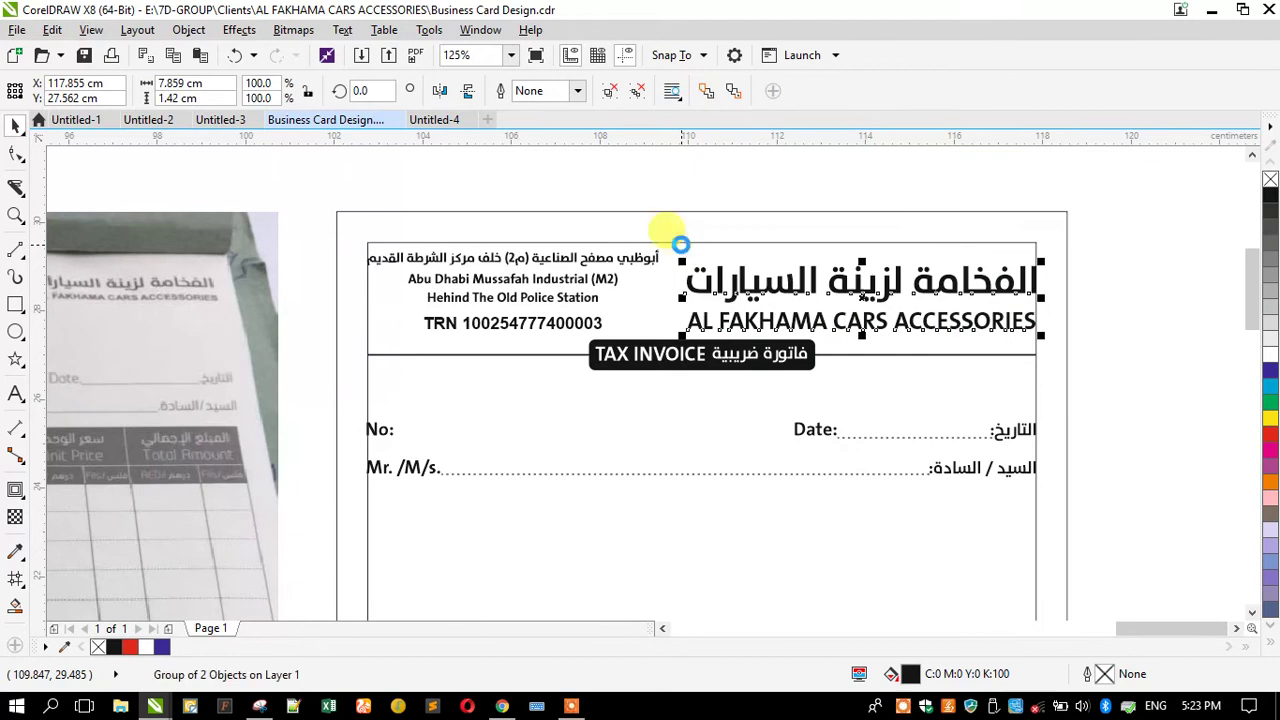
{"action": "left_click", "coordinate": [640, 192]}
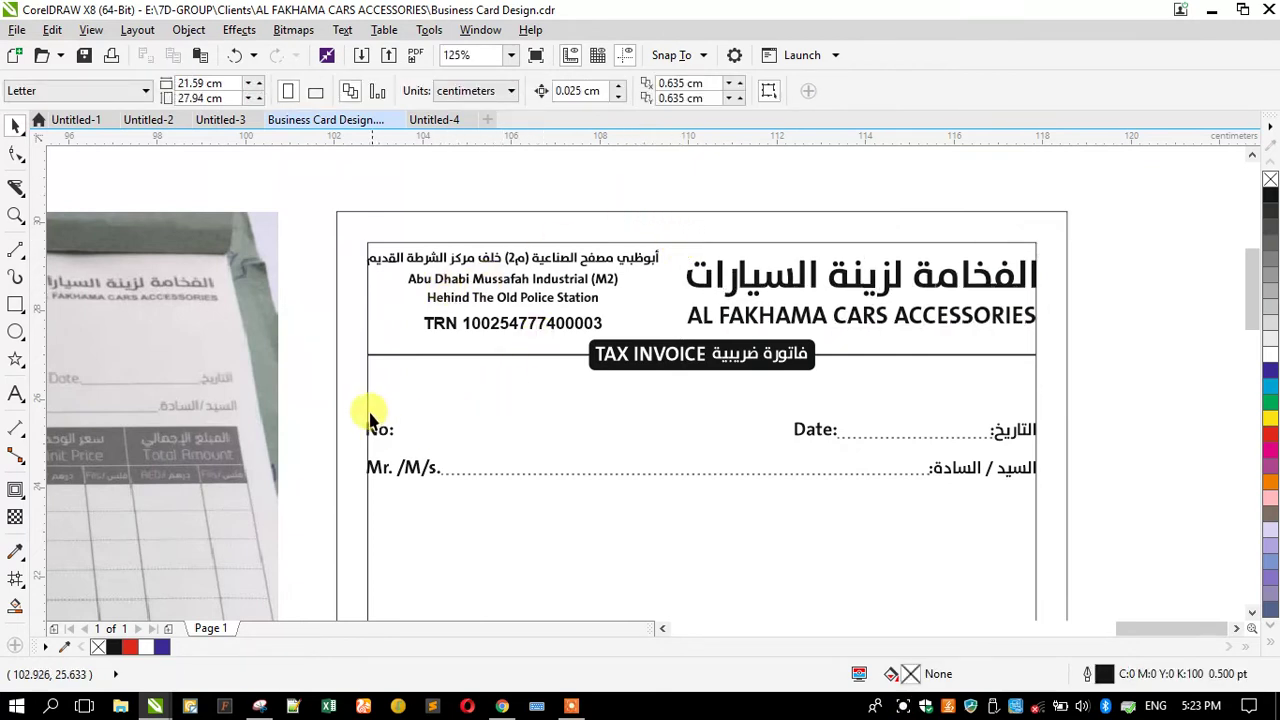
Step: Move the No/Date row and the Mr. /M/s. row up together, closer to the title bar
{"action": "left_click_drag", "start_coordinate": [333, 408], "coordinate": [1143, 500]}
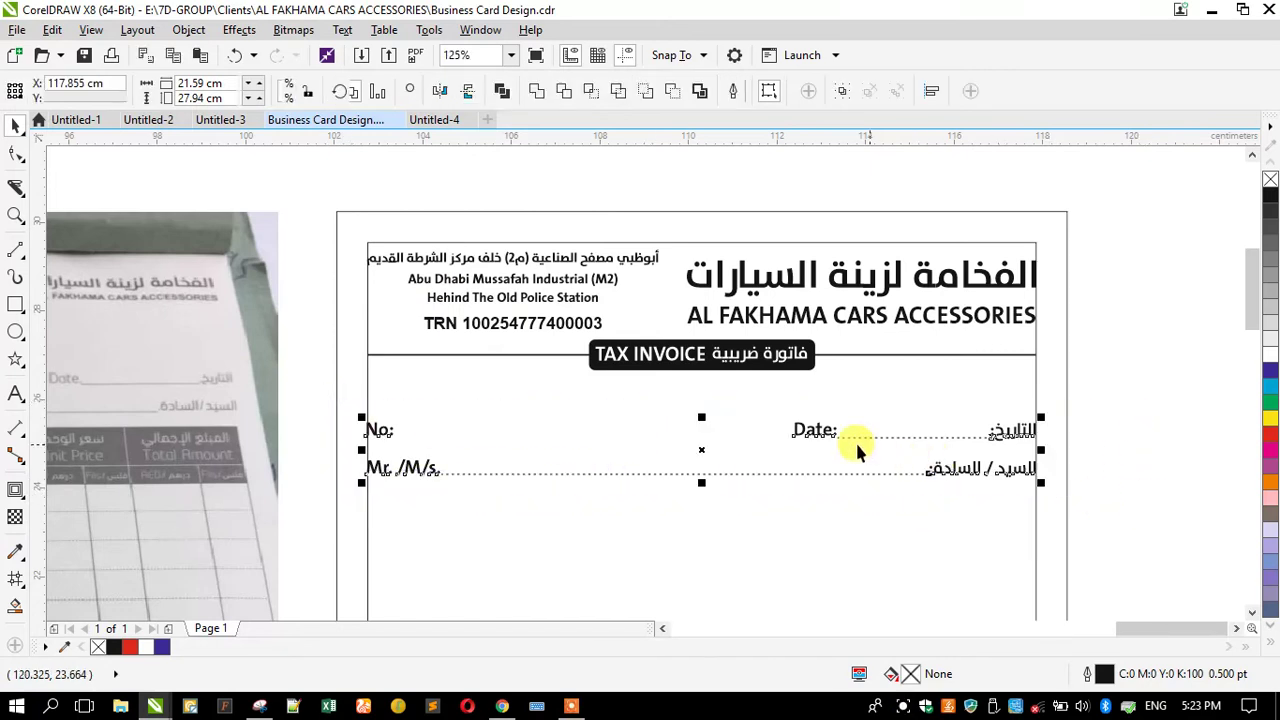
{"action": "left_click_drag", "start_coordinate": [830, 432], "coordinate": [834, 400]}
{"action": "left_click", "coordinate": [1074, 403]}
Step: Draw adjoining rectangles about 1.4 cm tall over the photo's table header, matching its number, description, quantity and unit price columns
{"action": "scroll", "coordinate": [780, 283], "scroll_direction": "down", "scroll_amount": 3}
{"action": "scroll", "coordinate": [780, 283], "scroll_direction": "down", "scroll_amount": 2}
{"action": "scroll", "coordinate": [790, 320], "scroll_direction": "up", "scroll_amount": 1}
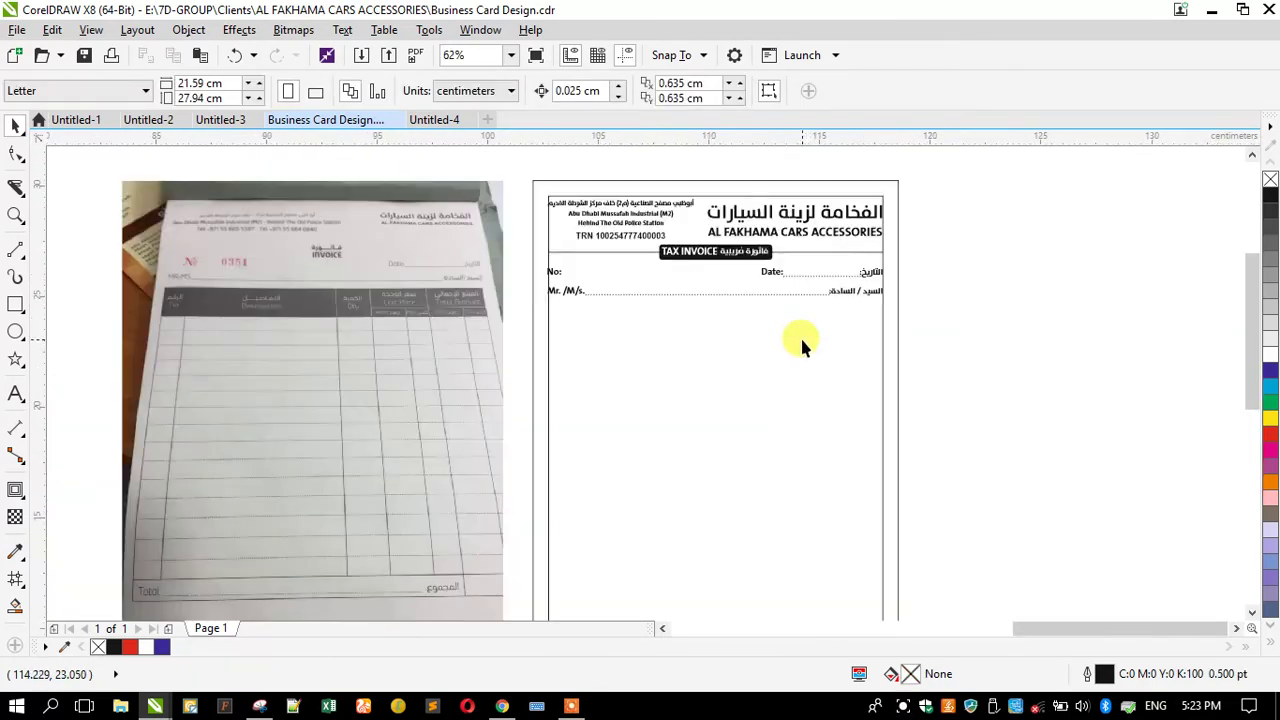
{"action": "scroll", "coordinate": [400, 315], "scroll_direction": "down", "scroll_amount": 1}
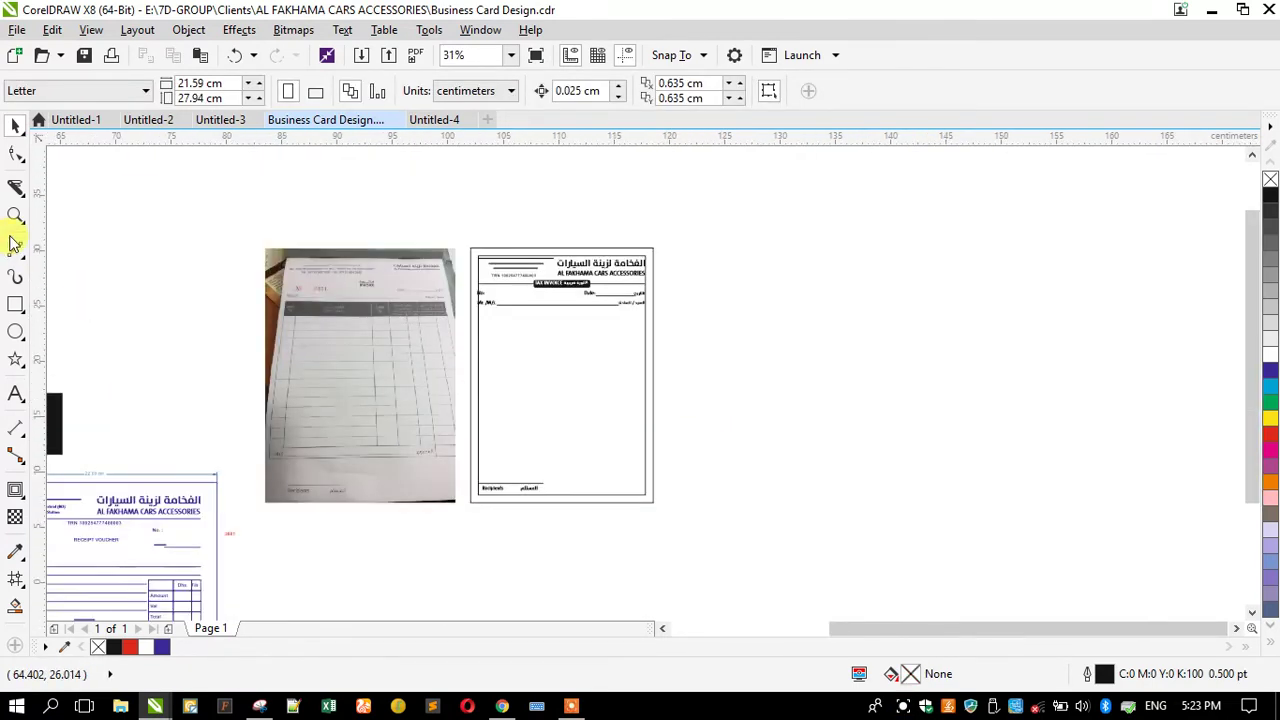
{"action": "left_click", "coordinate": [15, 217]}
{"action": "left_click_drag", "start_coordinate": [257, 244], "coordinate": [675, 510]}
{"action": "left_click", "coordinate": [13, 126]}
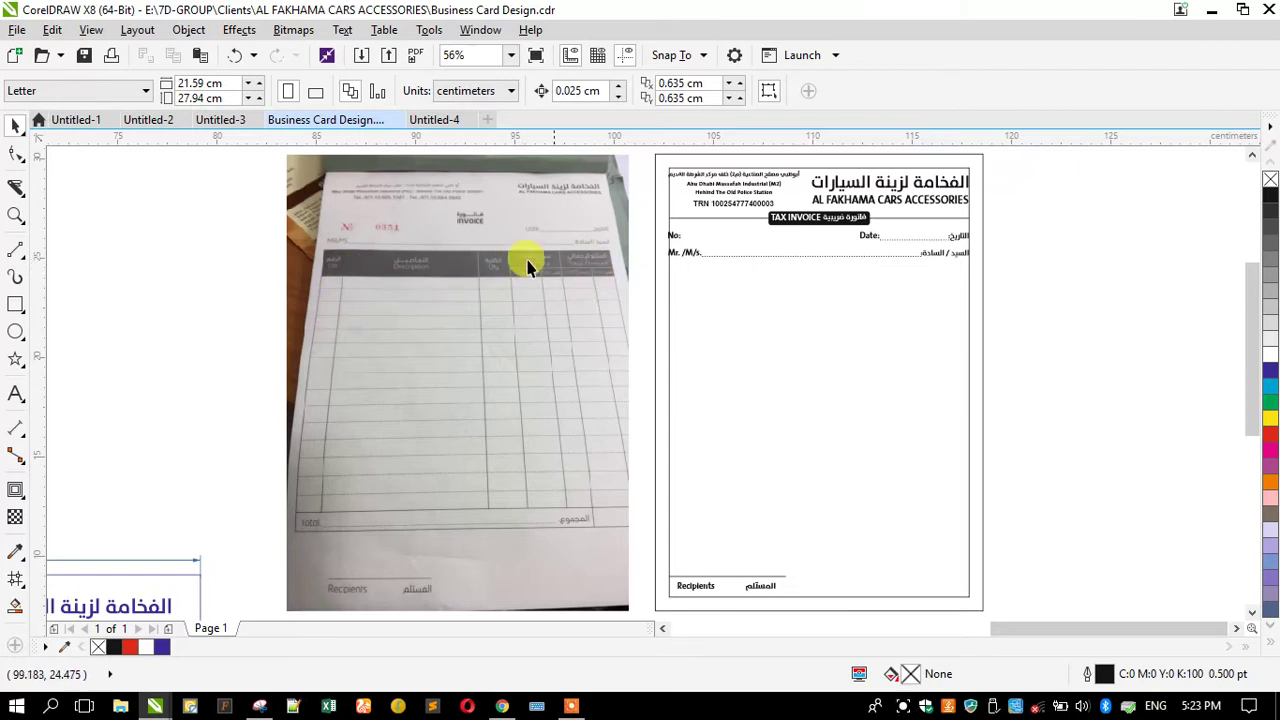
{"action": "left_click", "coordinate": [22, 302]}
{"action": "left_click_drag", "start_coordinate": [323, 252], "coordinate": [468, 288]}
{"action": "left_click_drag", "start_coordinate": [381, 279], "coordinate": [550, 285]}
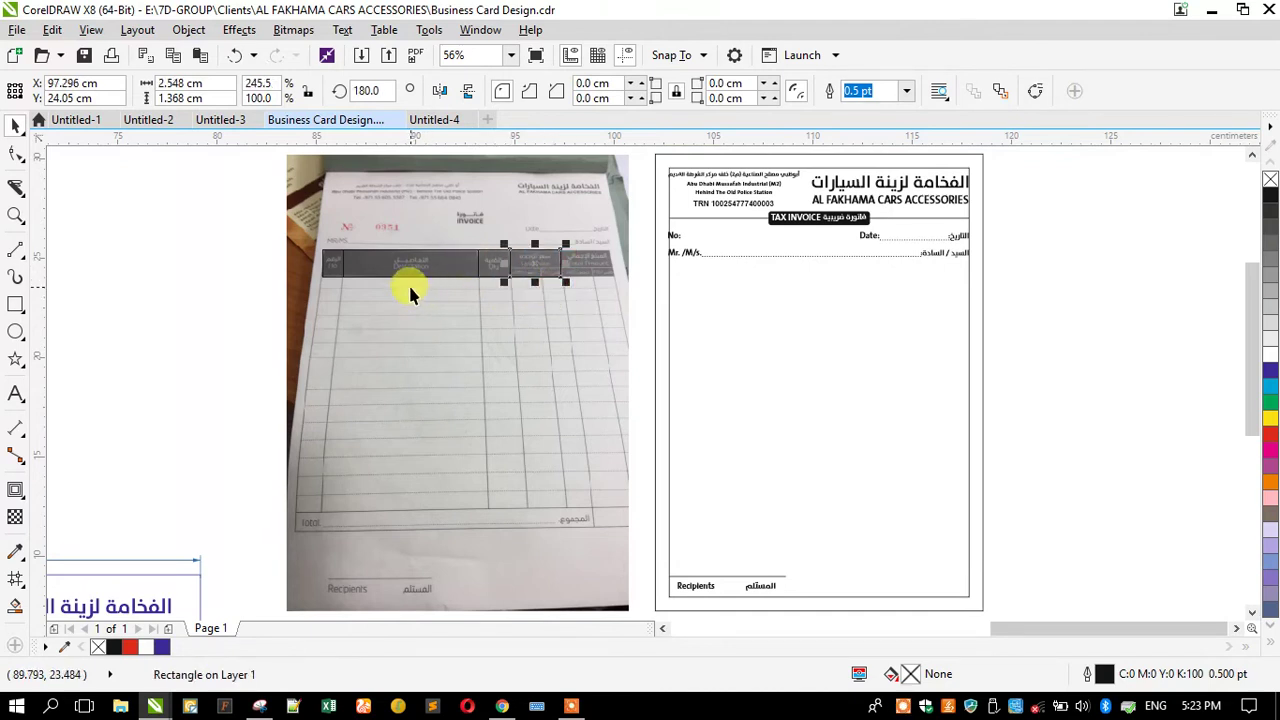
Step: Undo the last cell edits, trace matching unit price and total amount cells, and place a copy of the quantity cell over unit price
{"action": "key", "text": "ctrl+z"}
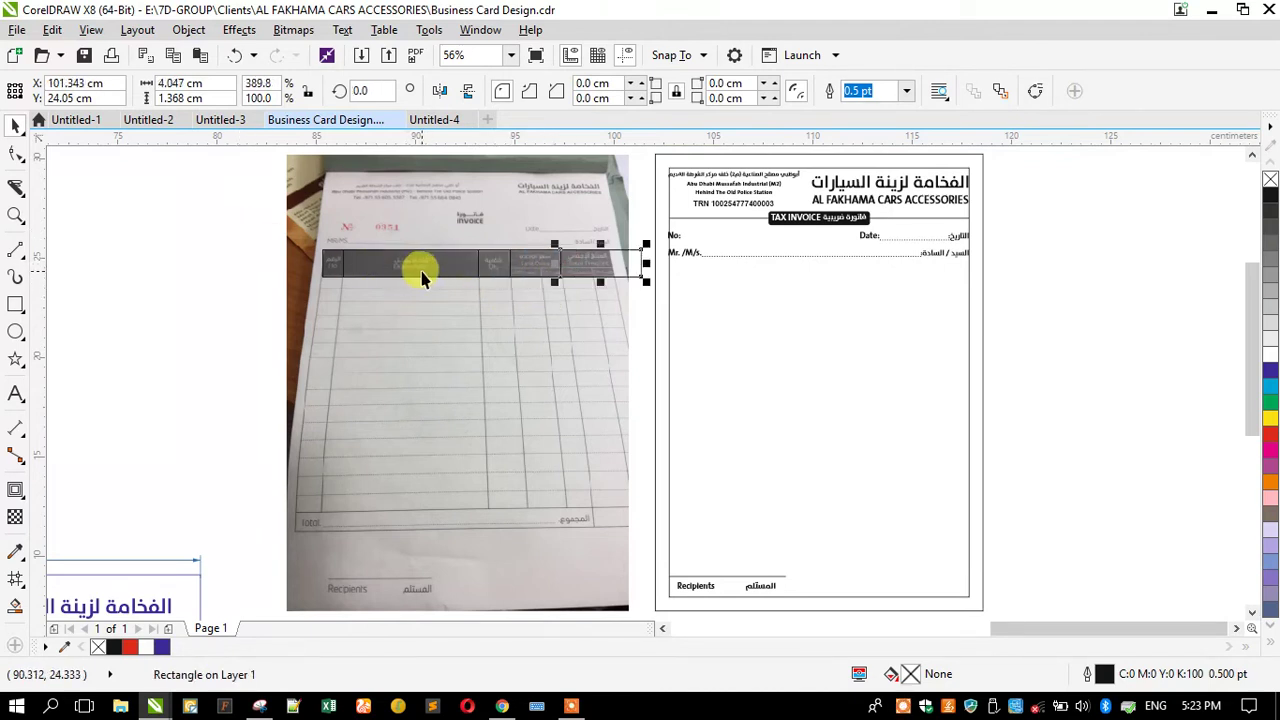
{"action": "key", "text": "ctrl+z"}
{"action": "left_click", "coordinate": [529, 274]}
{"action": "left_click_drag", "start_coordinate": [504, 263], "coordinate": [612, 289]}
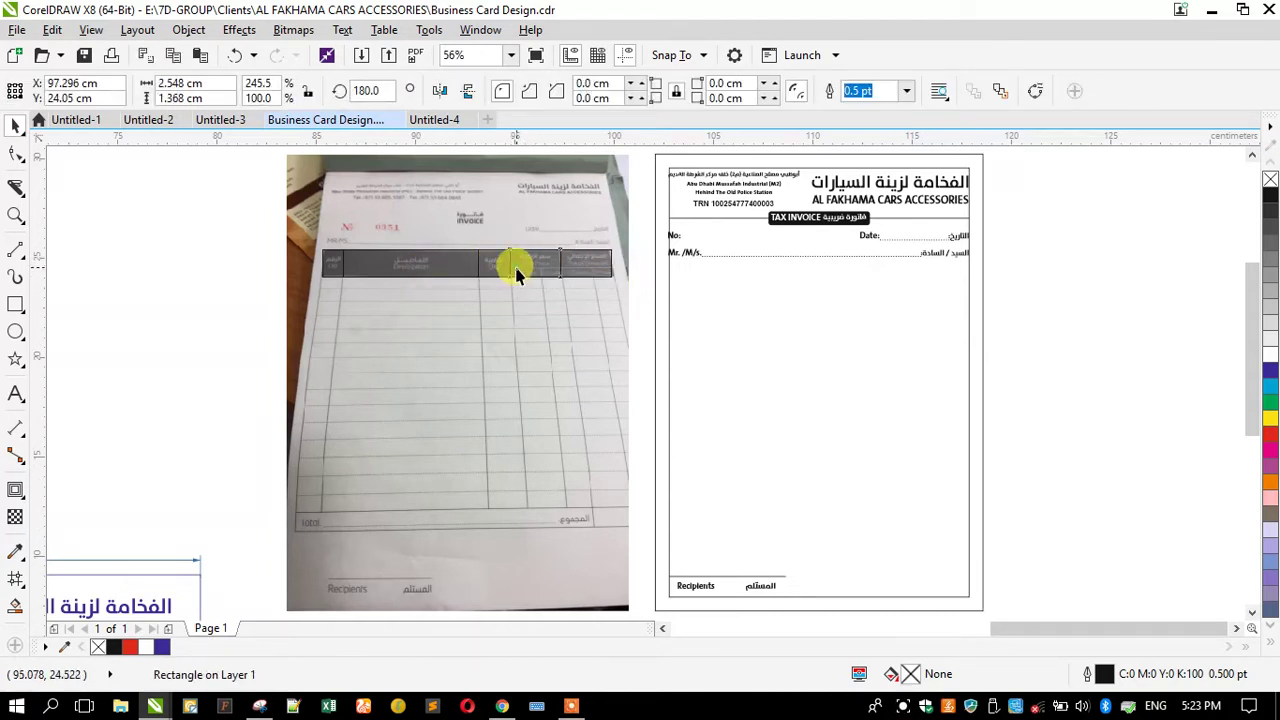
{"action": "left_click_drag", "start_coordinate": [499, 262], "coordinate": [531, 289]}
Step: Move the six header cells from the photo to below the Mr. /M/s. row and fit them to the inner frame, 15.1 cm wide
{"action": "left_click_drag", "start_coordinate": [232, 248], "coordinate": [640, 309]}
{"action": "left_click_drag", "start_coordinate": [583, 263], "coordinate": [808, 269]}
{"action": "left_click_drag", "start_coordinate": [678, 283], "coordinate": [663, 279]}
{"action": "scroll", "coordinate": [866, 255], "scroll_direction": "up", "scroll_amount": 2}
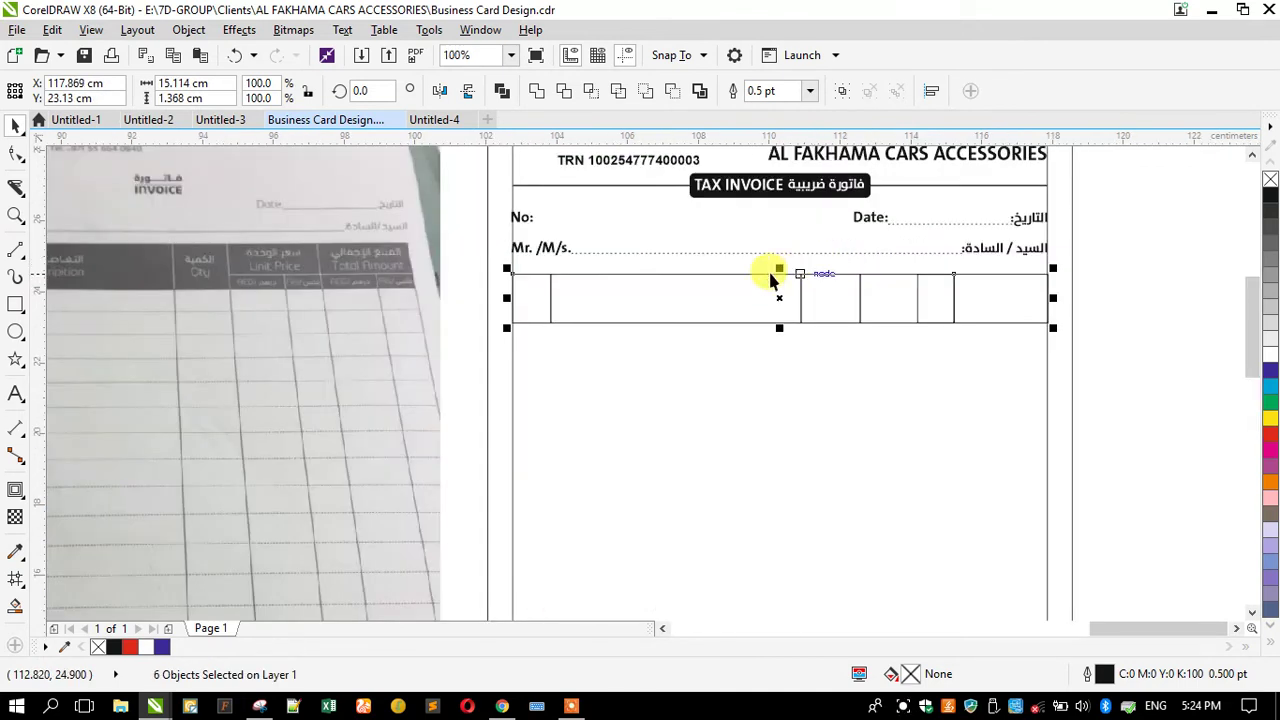
{"action": "left_click_drag", "start_coordinate": [778, 262], "coordinate": [778, 266]}
{"action": "key", "text": "ctrl+z"}
{"action": "left_click_drag", "start_coordinate": [1052, 326], "coordinate": [1060, 367]}
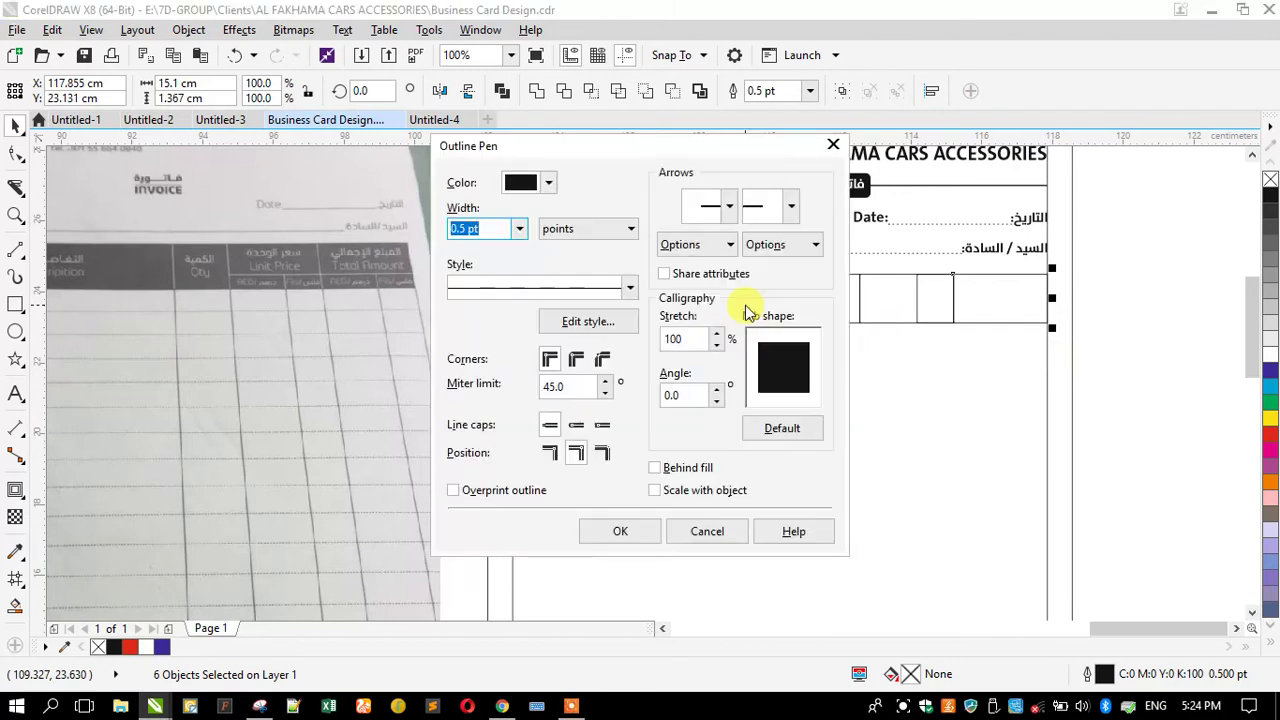
Step: Give the six header cells a black fill and 1 pt white outlines
{"action": "key", "text": "Return"}
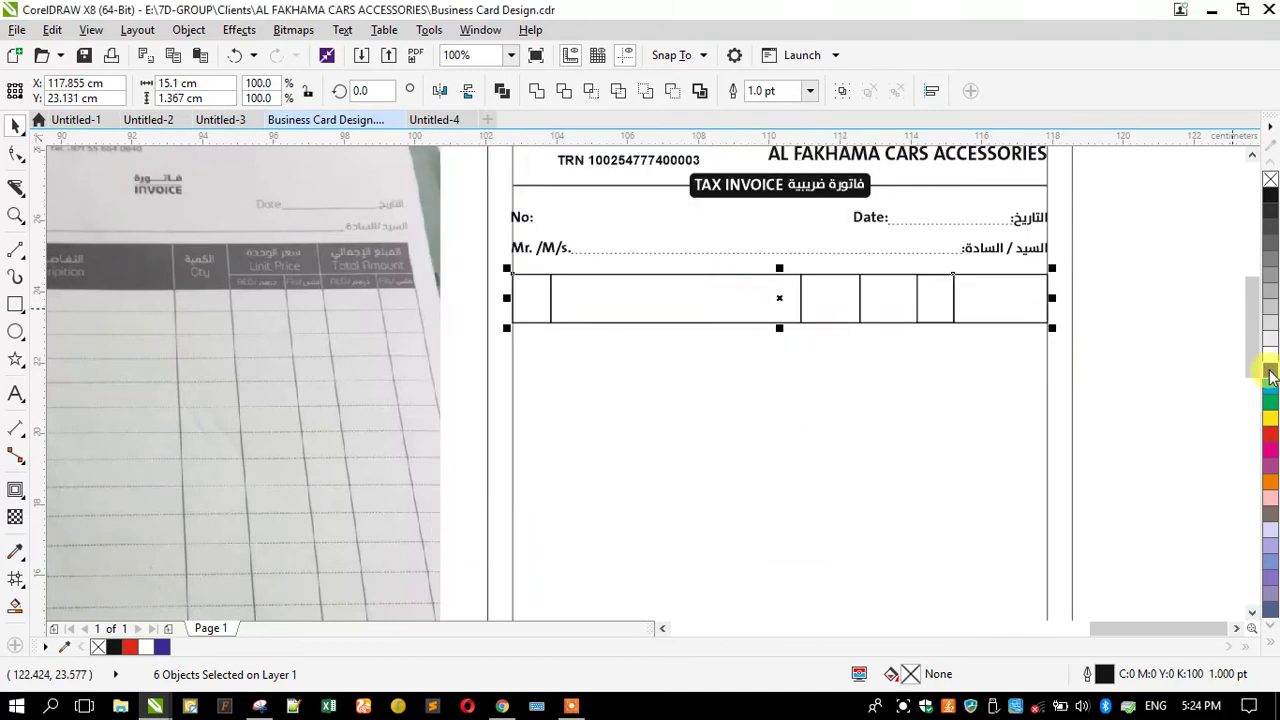
{"action": "left_click", "coordinate": [1271, 205]}
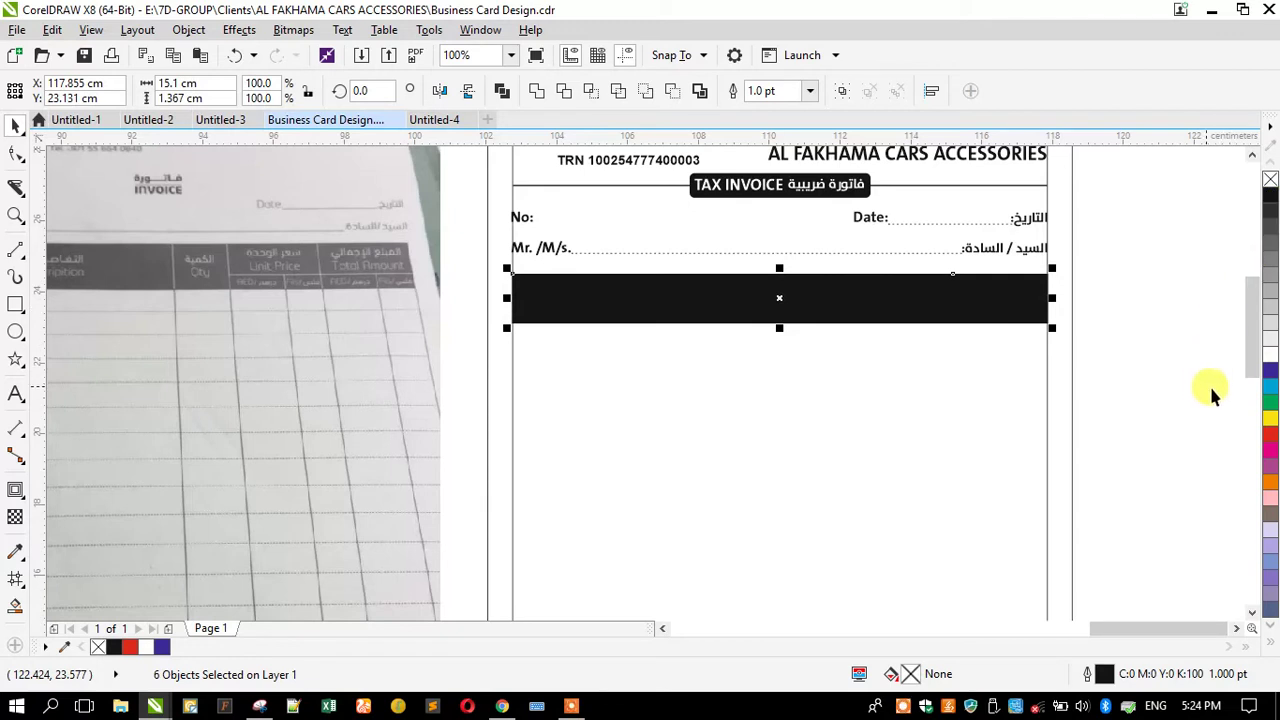
{"action": "right_click", "coordinate": [1268, 355]}
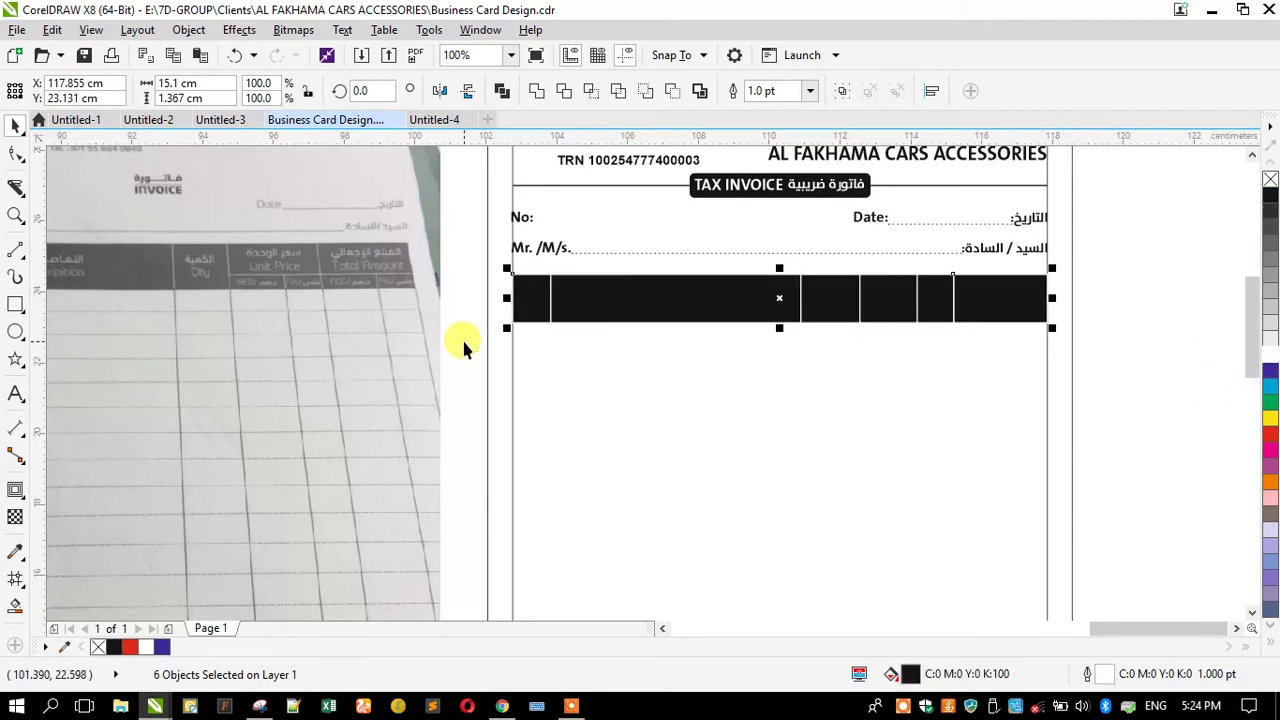
Step: Group the six black header cells and move the group slightly up, closer to the Mr. /M/s. row
{"action": "key", "text": "ctrl+g"}
{"action": "left_click_drag", "start_coordinate": [775, 297], "coordinate": [776, 291]}
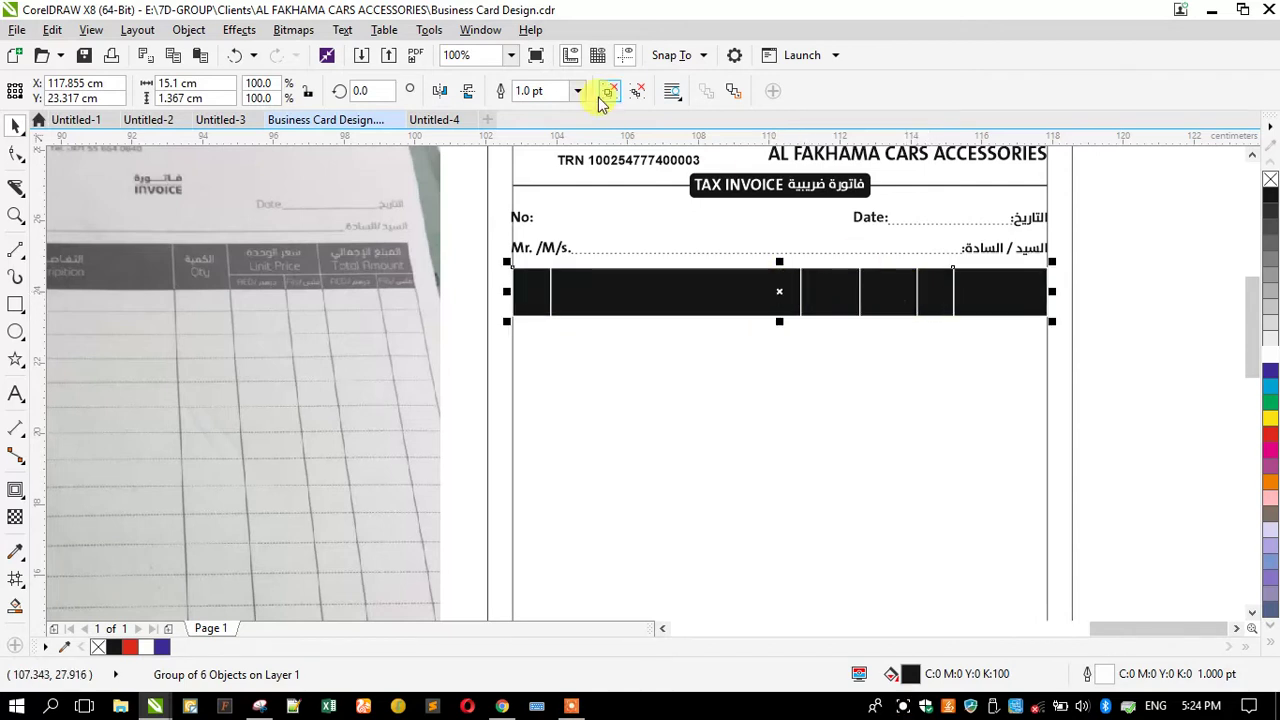
{"action": "left_click", "coordinate": [1184, 297]}
Step: Divide the unit price header into a full-width upper cell and two subcells 0.684 cm tall beneath it
{"action": "scroll", "coordinate": [929, 282], "scroll_direction": "up", "scroll_amount": 2}
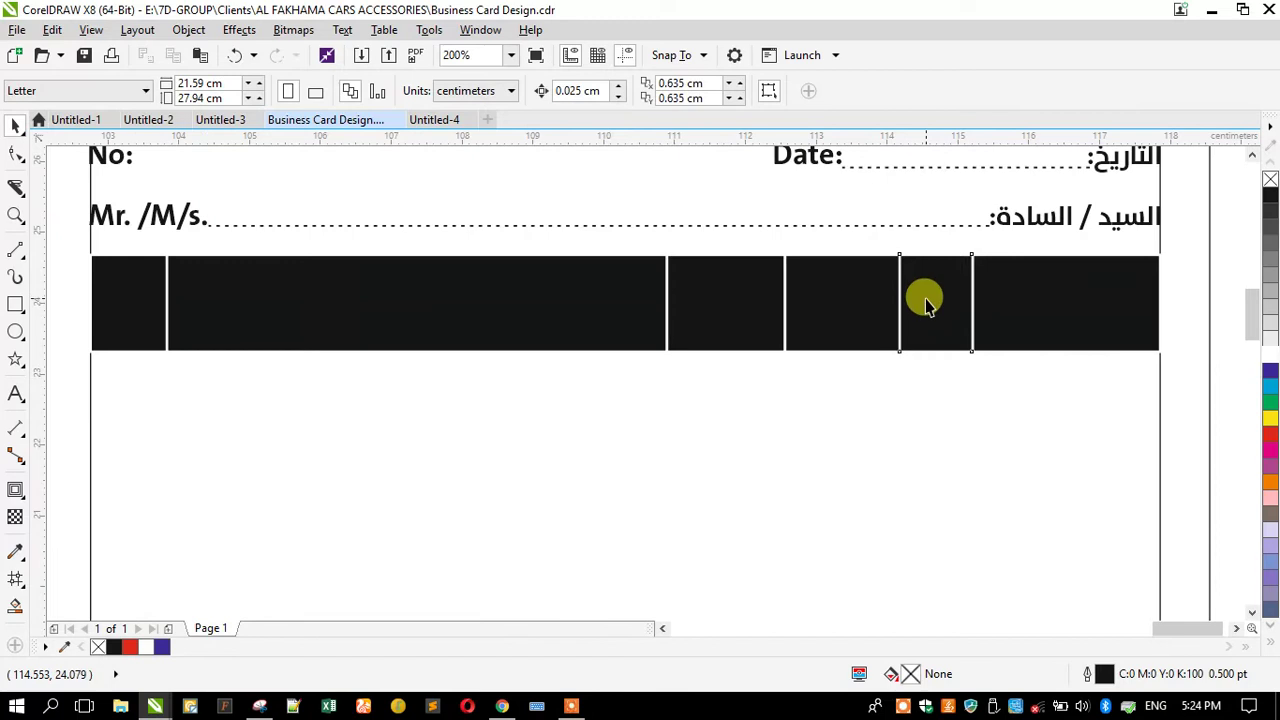
{"action": "left_click", "coordinate": [923, 294]}
{"action": "left_click_drag", "start_coordinate": [931, 257], "coordinate": [779, 327]}
{"action": "left_click_drag", "start_coordinate": [970, 327], "coordinate": [905, 327]}
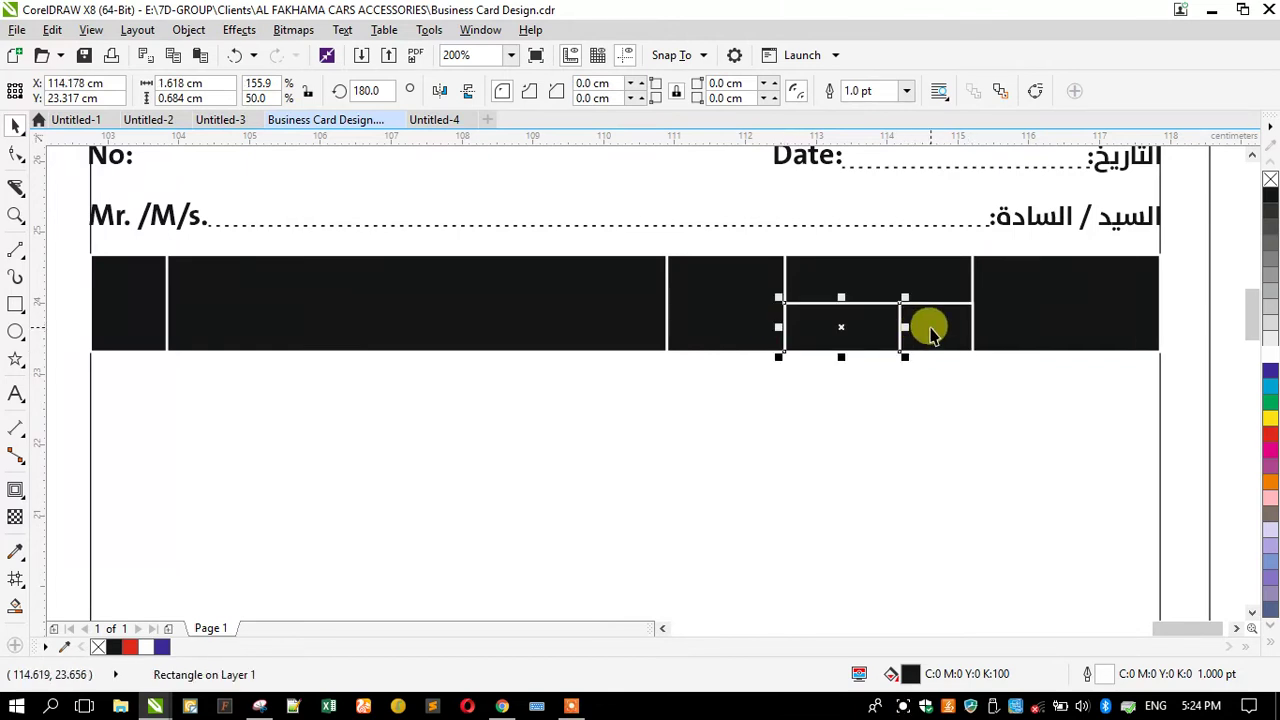
Step: Reduce the two unit price subcells to 0.492 cm tall and place a copy of them under the total amount header
{"action": "left_click", "coordinate": [930, 335], "text": "shift"}
{"action": "scroll", "coordinate": [986, 306], "scroll_direction": "down", "scroll_amount": 2}
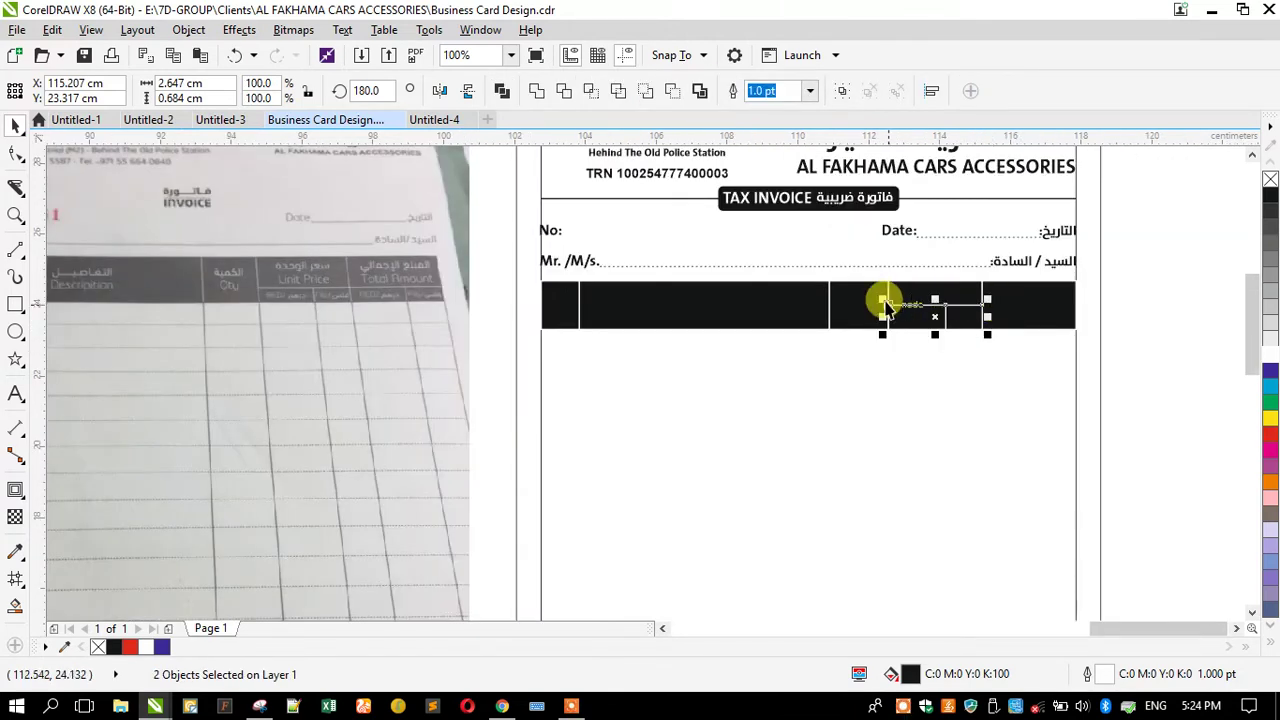
{"action": "scroll", "coordinate": [934, 297], "scroll_direction": "up", "scroll_amount": 2}
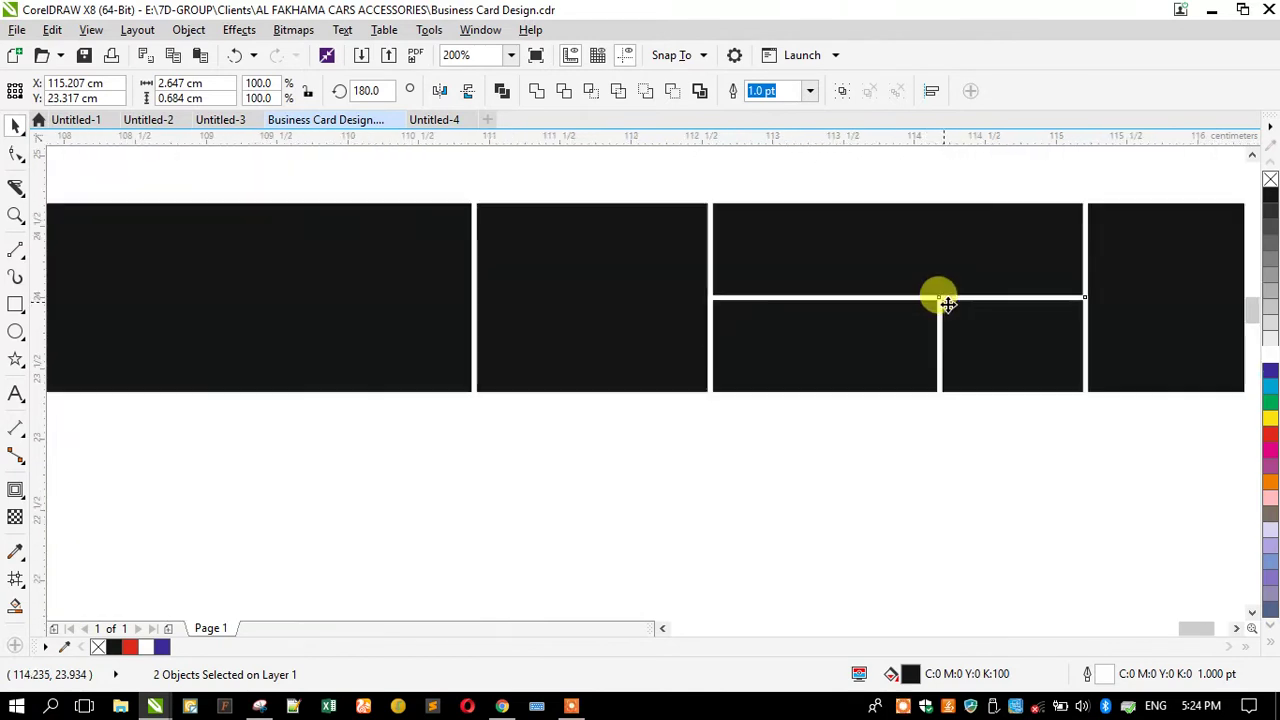
{"action": "left_click_drag", "start_coordinate": [900, 288], "coordinate": [888, 306]}
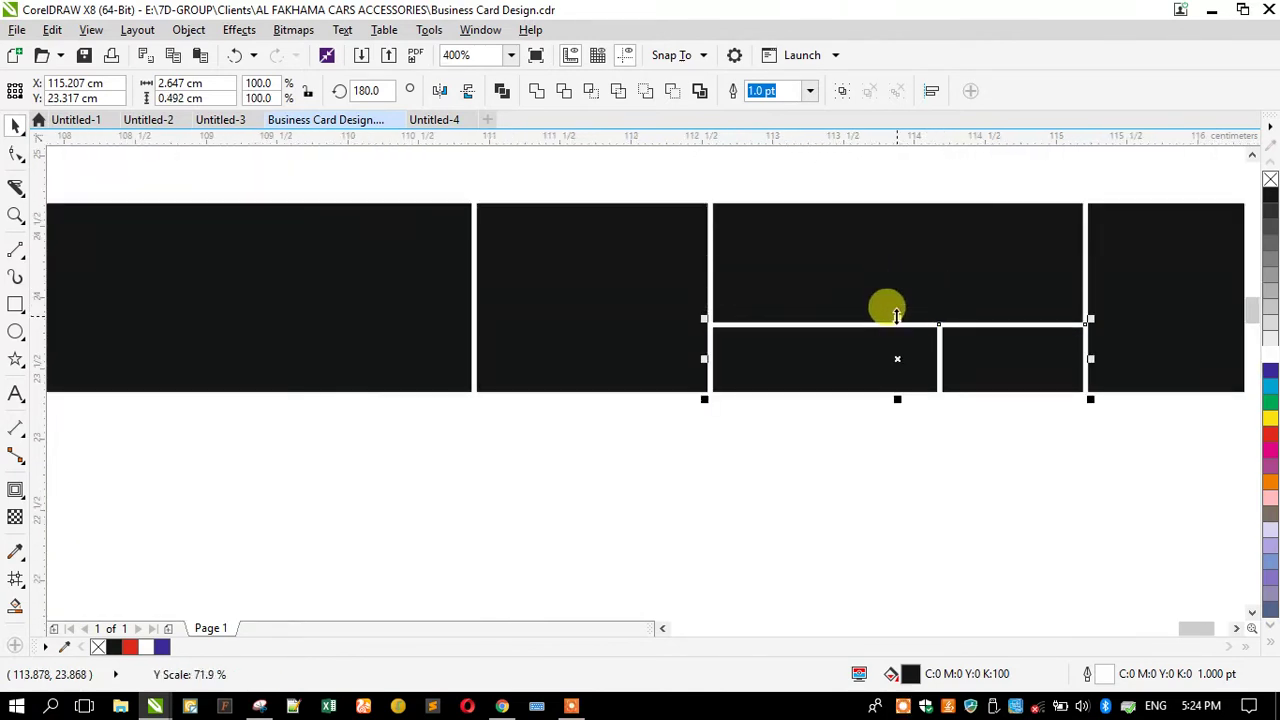
{"action": "scroll", "coordinate": [749, 320], "scroll_direction": "down", "scroll_amount": 1}
{"action": "left_click_drag", "start_coordinate": [731, 322], "coordinate": [938, 320]}
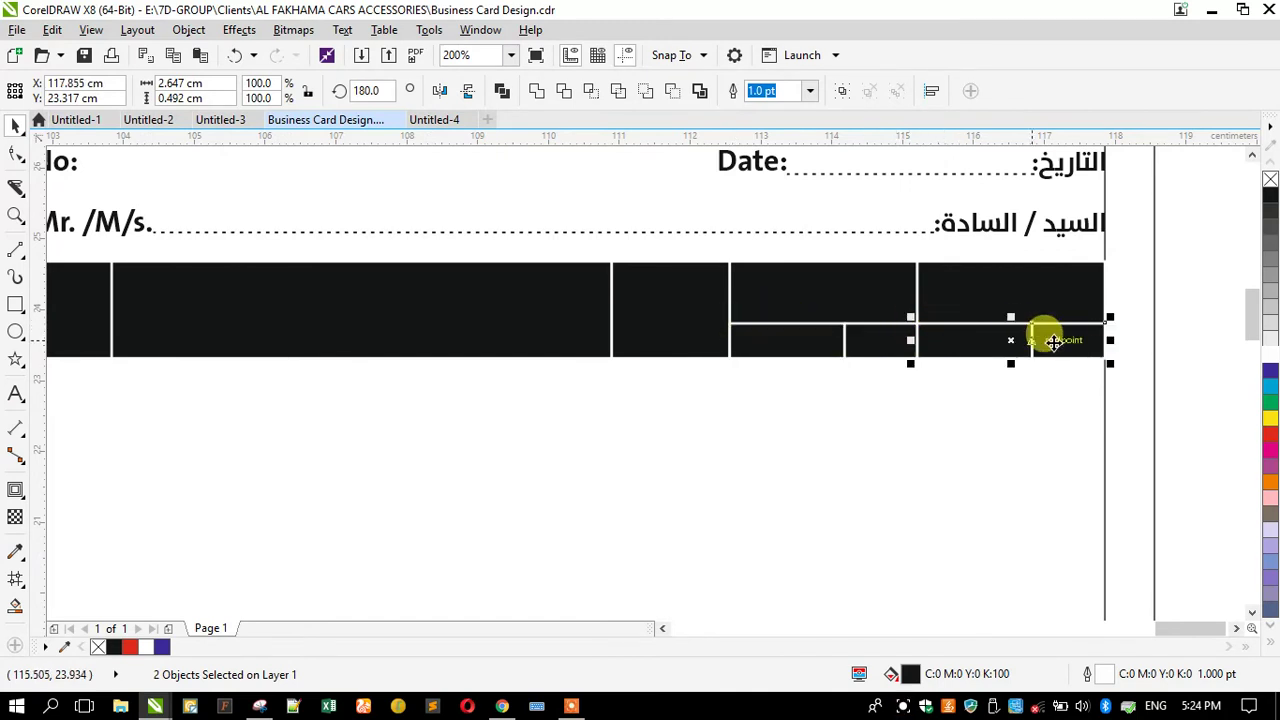
Step: Increase the height of all four header subcells together to about 0.56 cm
{"action": "scroll", "coordinate": [1091, 357], "scroll_direction": "down", "scroll_amount": 2}
{"action": "left_click_drag", "start_coordinate": [1143, 378], "coordinate": [940, 338]}
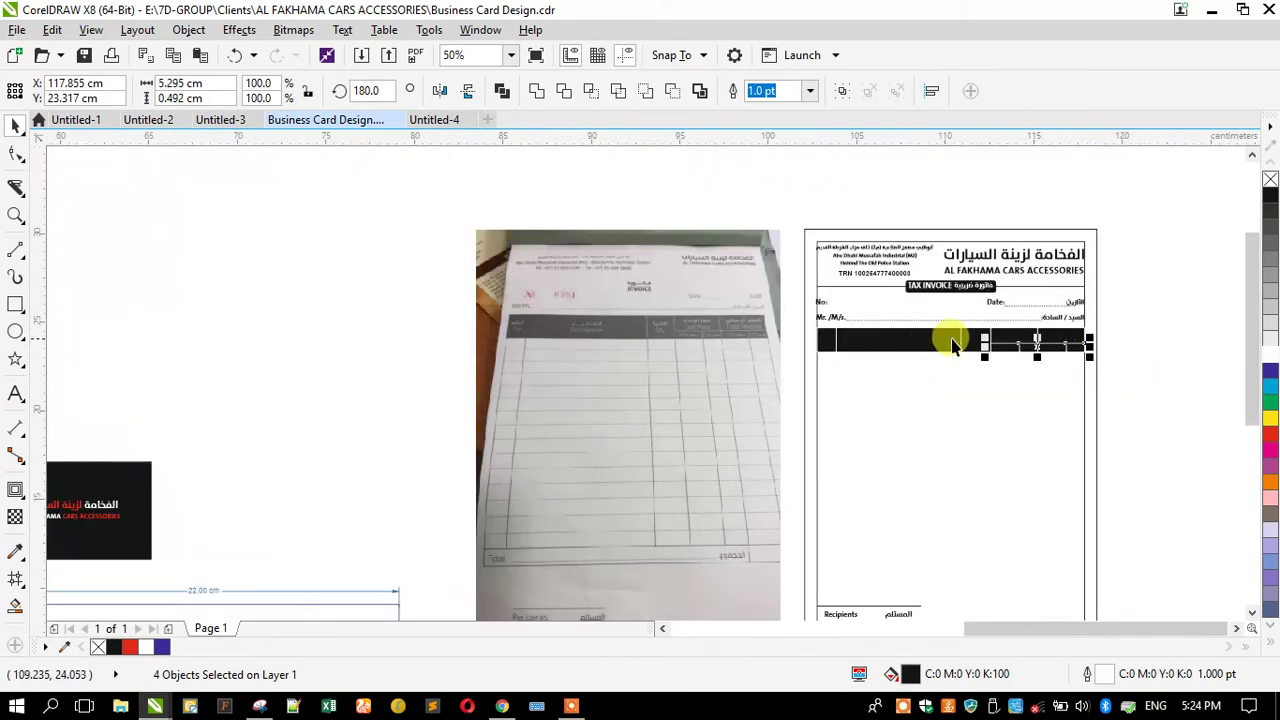
{"action": "scroll", "coordinate": [1000, 337], "scroll_direction": "up", "scroll_amount": 3}
{"action": "left_click_drag", "start_coordinate": [1170, 335], "coordinate": [1130, 332]}
{"action": "scroll", "coordinate": [920, 280], "scroll_direction": "down", "scroll_amount": 2}
{"action": "scroll", "coordinate": [866, 290], "scroll_direction": "down", "scroll_amount": 1}
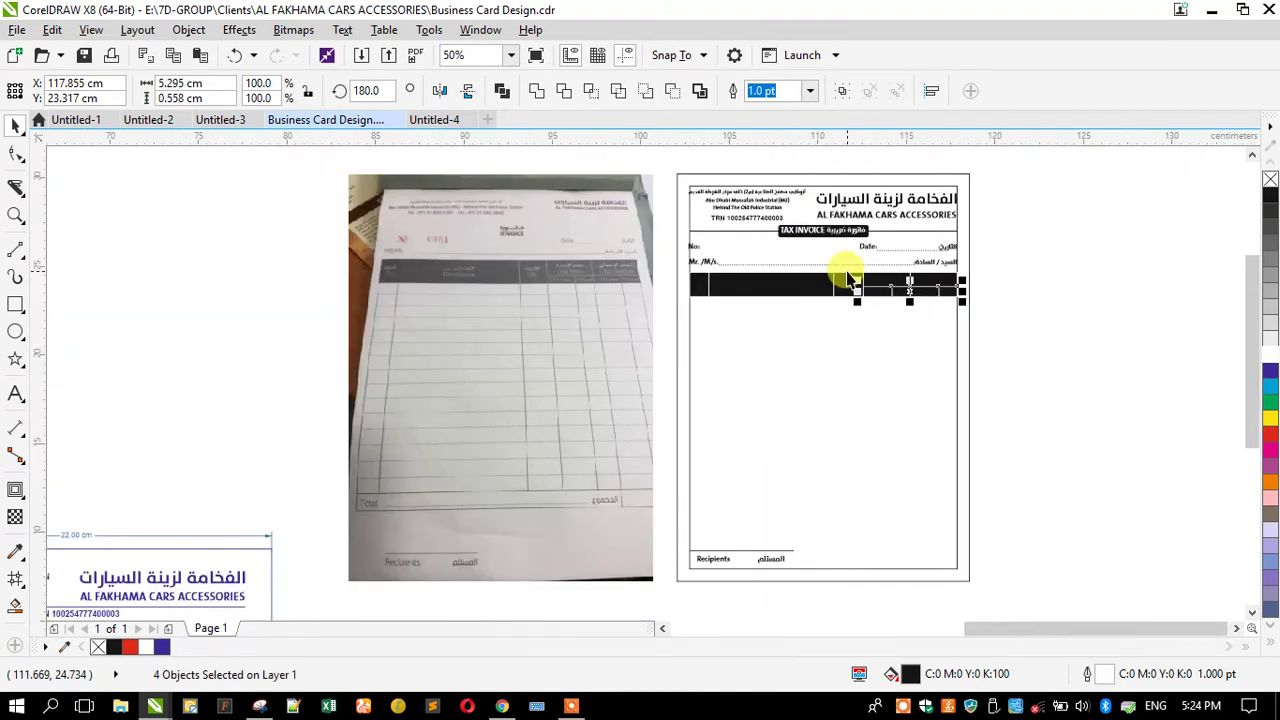
Step: Mirror a copy of the number header cell downward as a column about 12 cm tall with white fill and black outline
{"action": "left_click", "coordinate": [698, 282]}
{"action": "left_click_drag", "start_coordinate": [699, 268], "coordinate": [754, 512]}
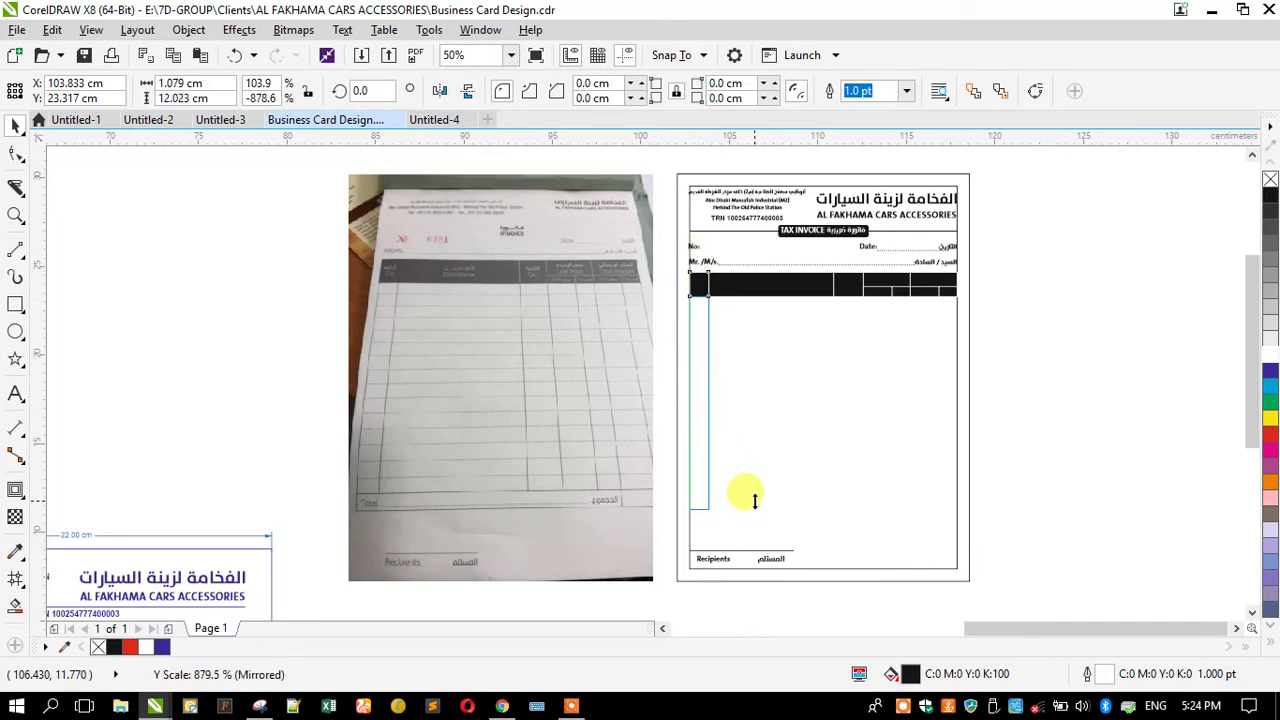
{"action": "left_click_drag", "start_coordinate": [754, 500], "coordinate": [749, 503]}
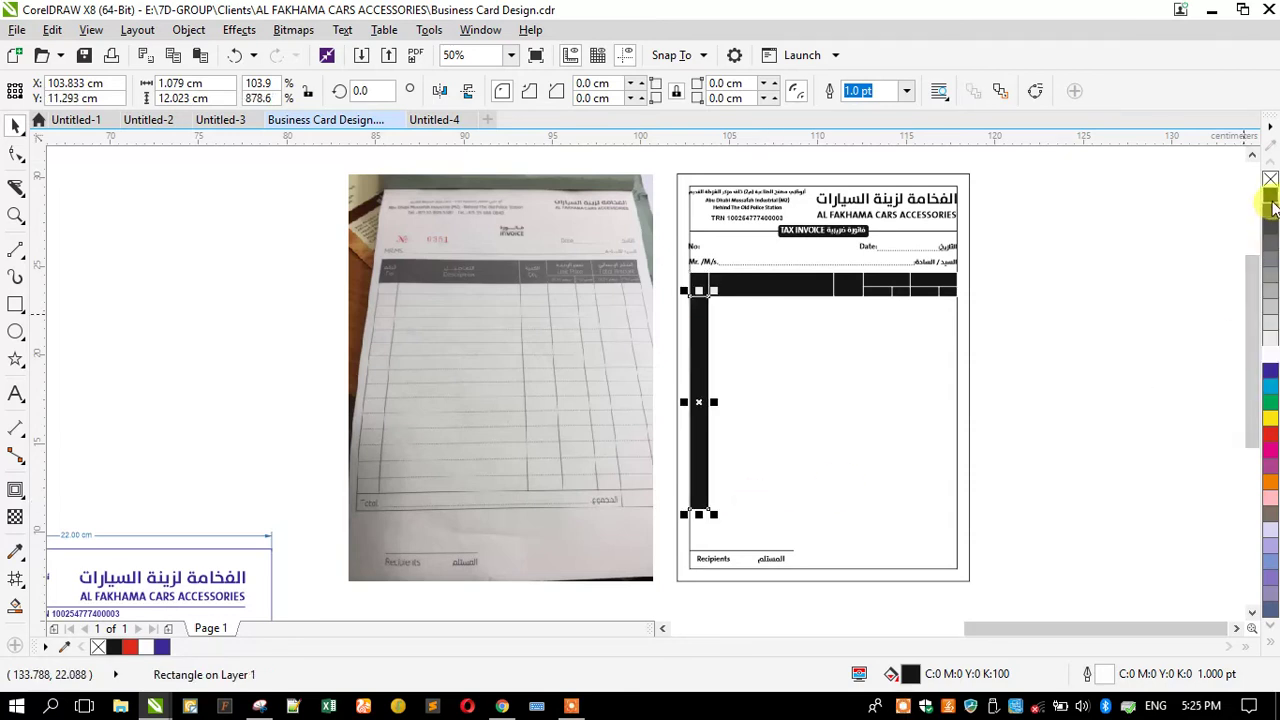
{"action": "left_click", "coordinate": [1270, 354]}
{"action": "scroll", "coordinate": [700, 300], "scroll_direction": "up", "scroll_amount": 3}
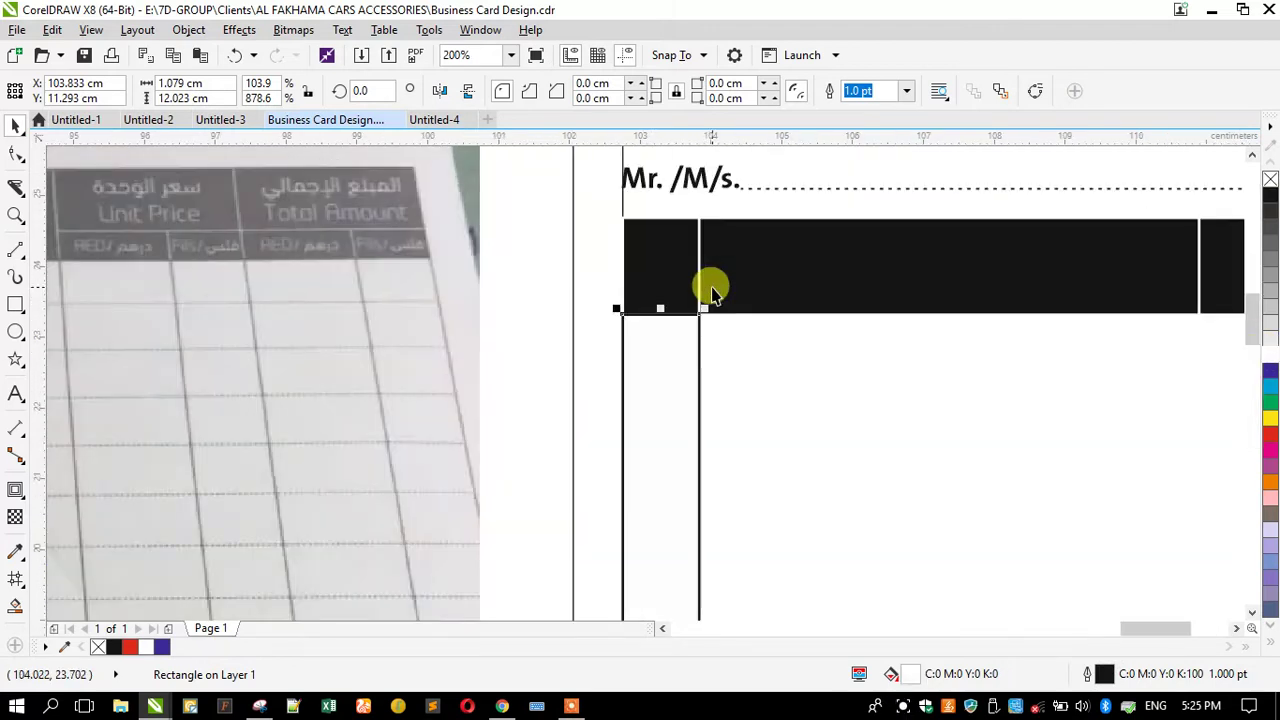
{"action": "scroll", "coordinate": [655, 300], "scroll_direction": "up", "scroll_amount": 2}
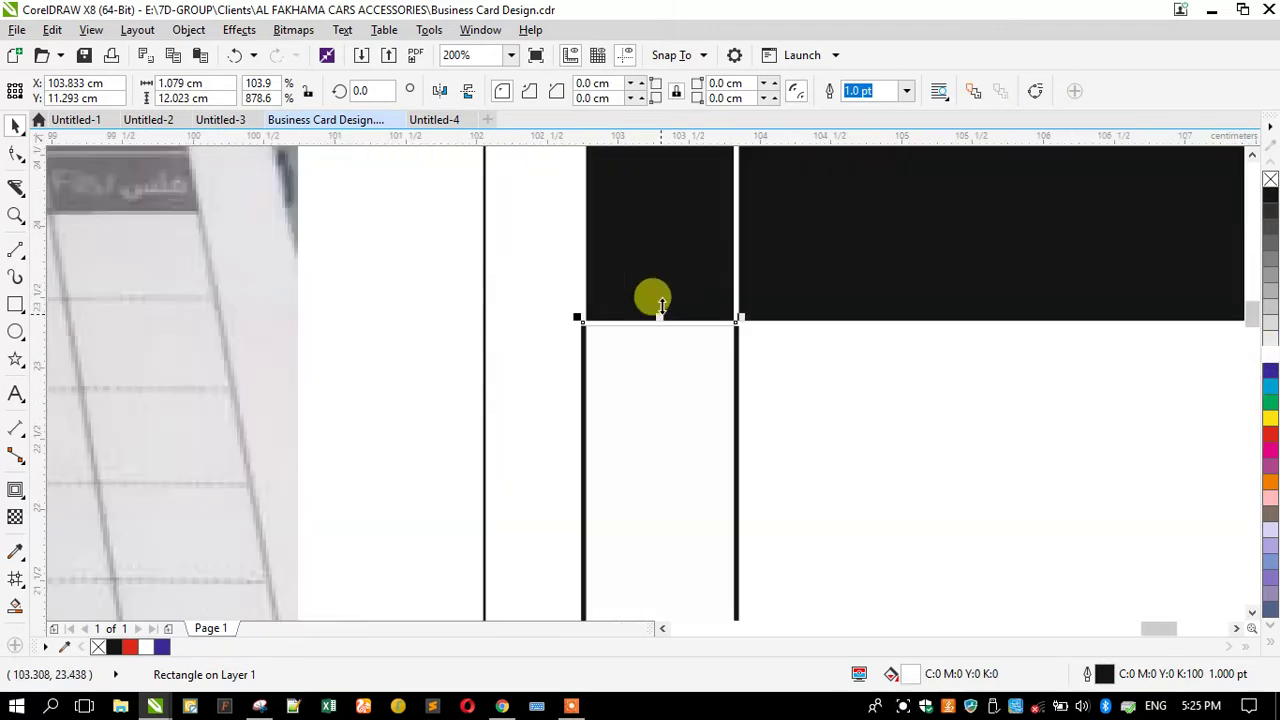
{"action": "scroll", "coordinate": [643, 271], "scroll_direction": "down", "scroll_amount": 3}
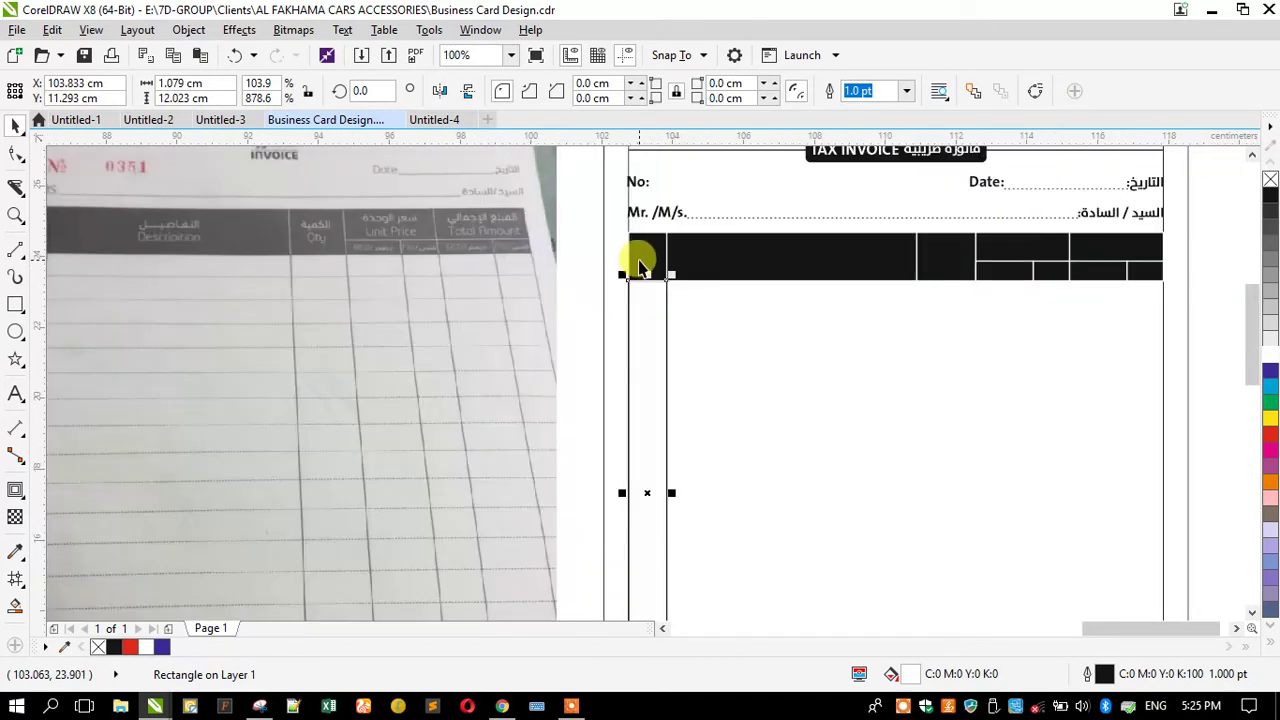
Step: Copy the body column across the table, fitting the copies under description, quantity and the four unit price and total amount subcells
{"action": "scroll", "coordinate": [640, 265], "scroll_direction": "down", "scroll_amount": 1}
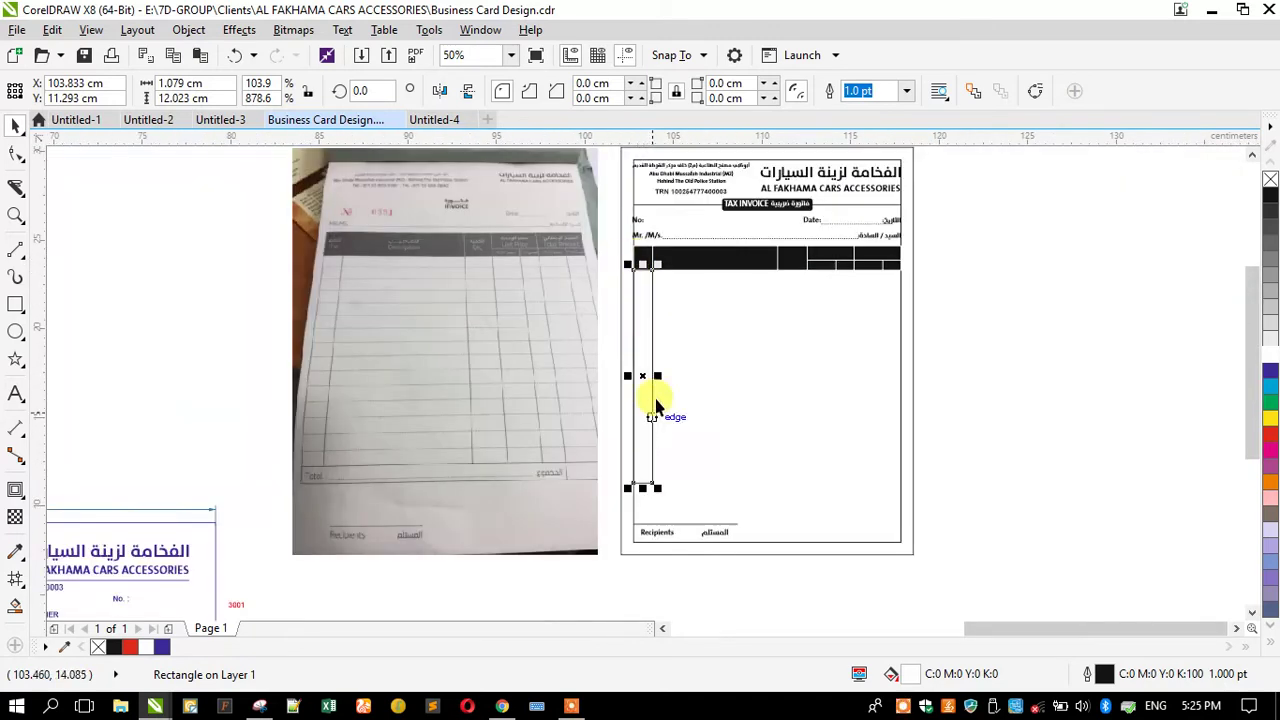
{"action": "left_click_drag", "start_coordinate": [628, 376], "coordinate": [779, 265]}
{"action": "left_click_drag", "start_coordinate": [650, 376], "coordinate": [812, 265]}
{"action": "left_click_drag", "start_coordinate": [769, 376], "coordinate": [843, 265]}
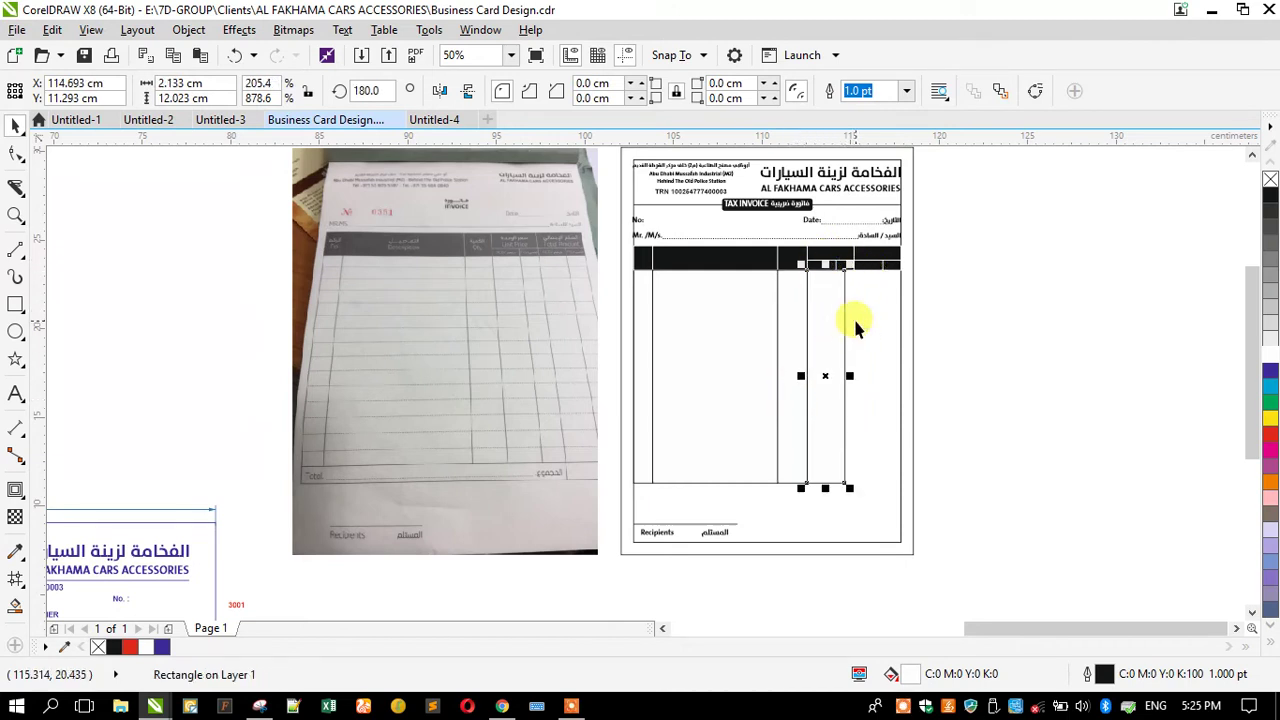
{"action": "left_click_drag", "start_coordinate": [848, 375], "coordinate": [836, 262]}
{"action": "left_click_drag", "start_coordinate": [798, 375], "coordinate": [853, 265]}
{"action": "left_click_drag", "start_coordinate": [833, 372], "coordinate": [878, 272]}
{"action": "left_click_drag", "start_coordinate": [849, 374], "coordinate": [894, 277]}
{"action": "left_click", "coordinate": [1019, 346]}
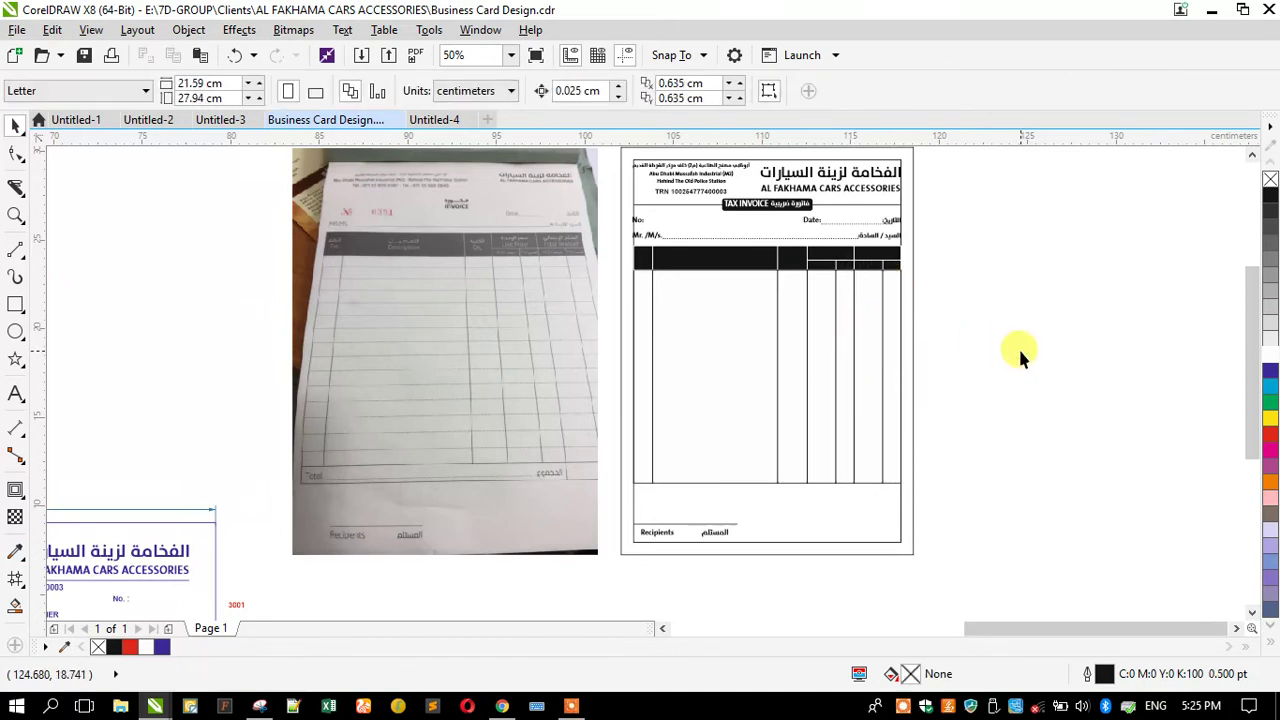
{"action": "left_click", "coordinate": [638, 304]}
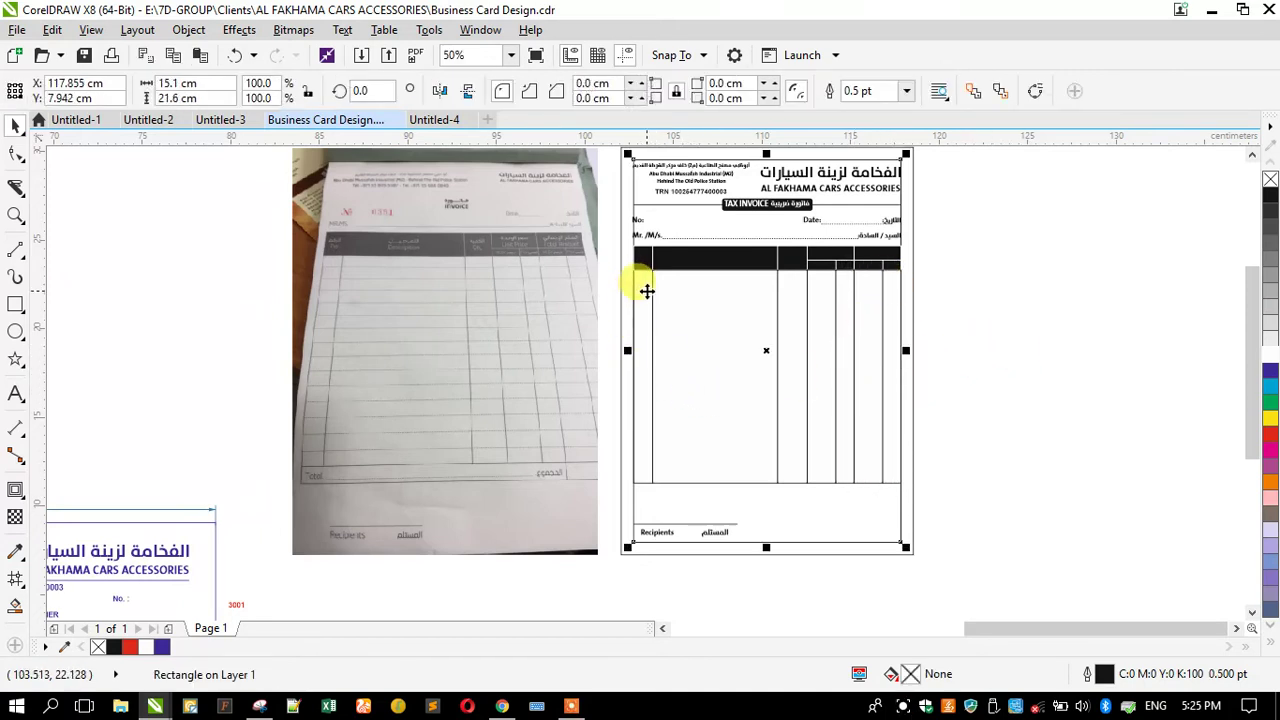
{"action": "left_click_drag", "start_coordinate": [641, 343], "coordinate": [602, 256]}
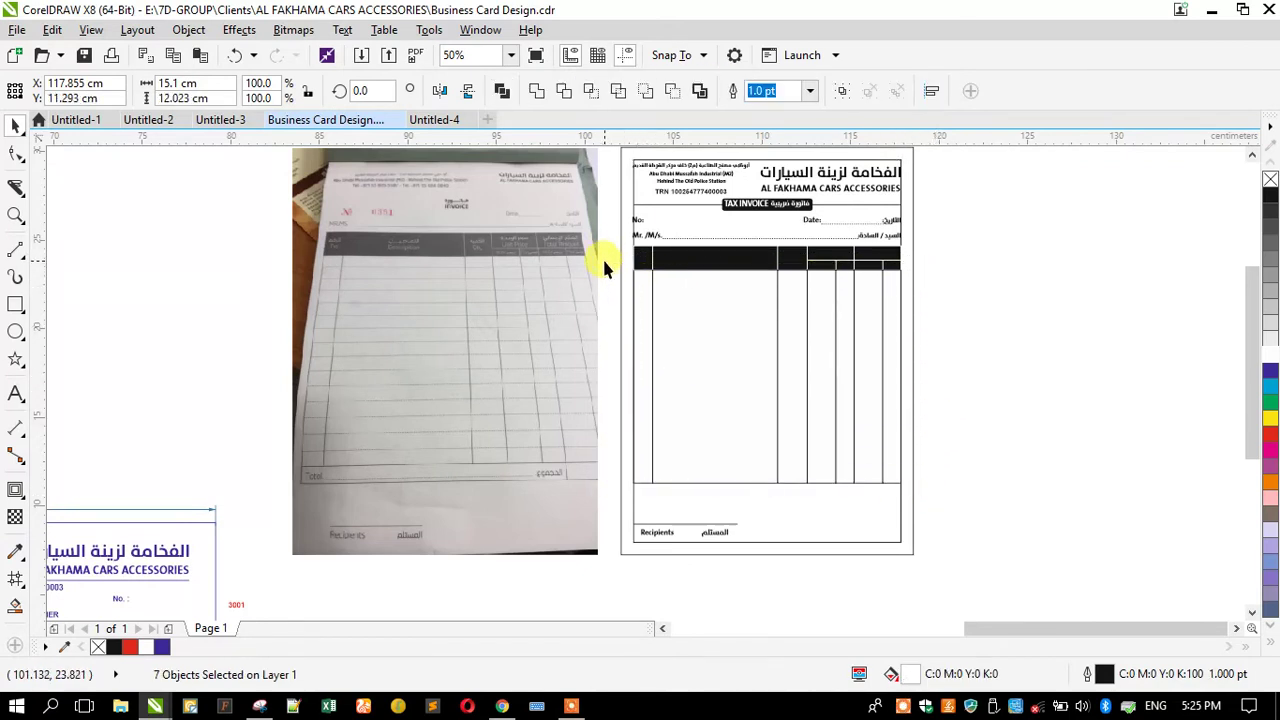
{"action": "scroll", "coordinate": [800, 286], "scroll_direction": "up", "scroll_amount": 4}
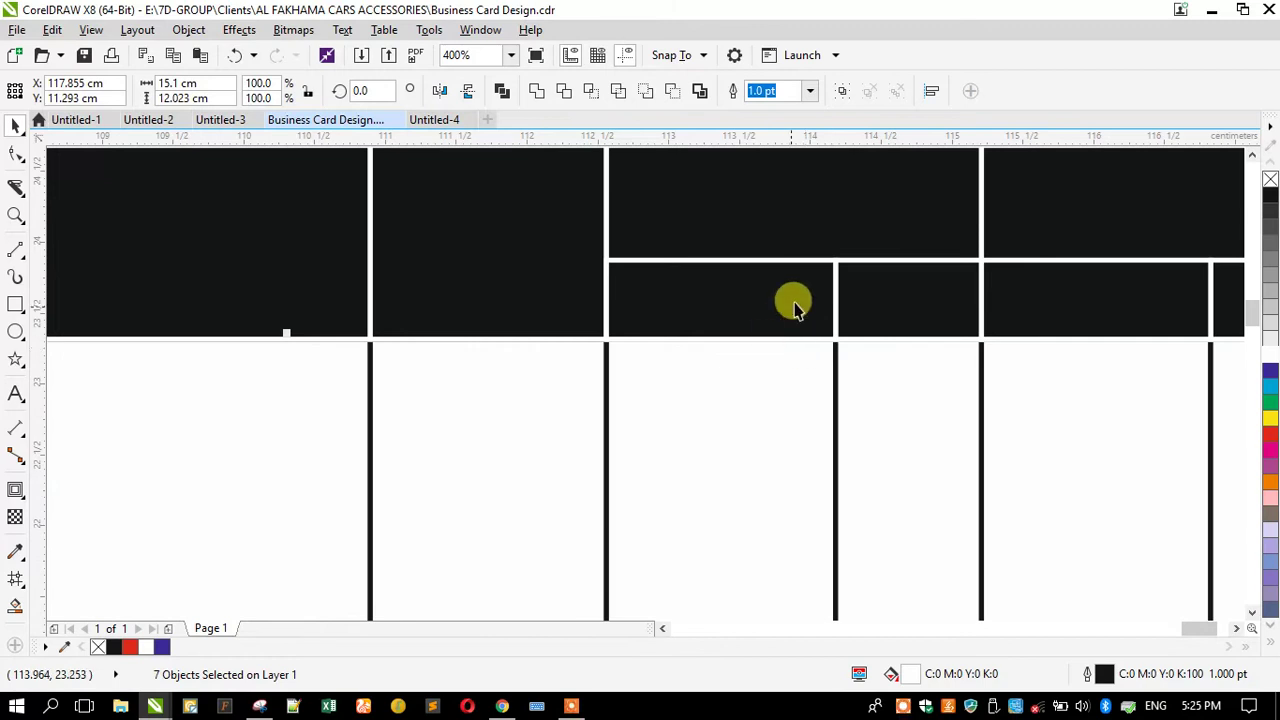
{"action": "scroll", "coordinate": [795, 308], "scroll_direction": "down", "scroll_amount": 4}
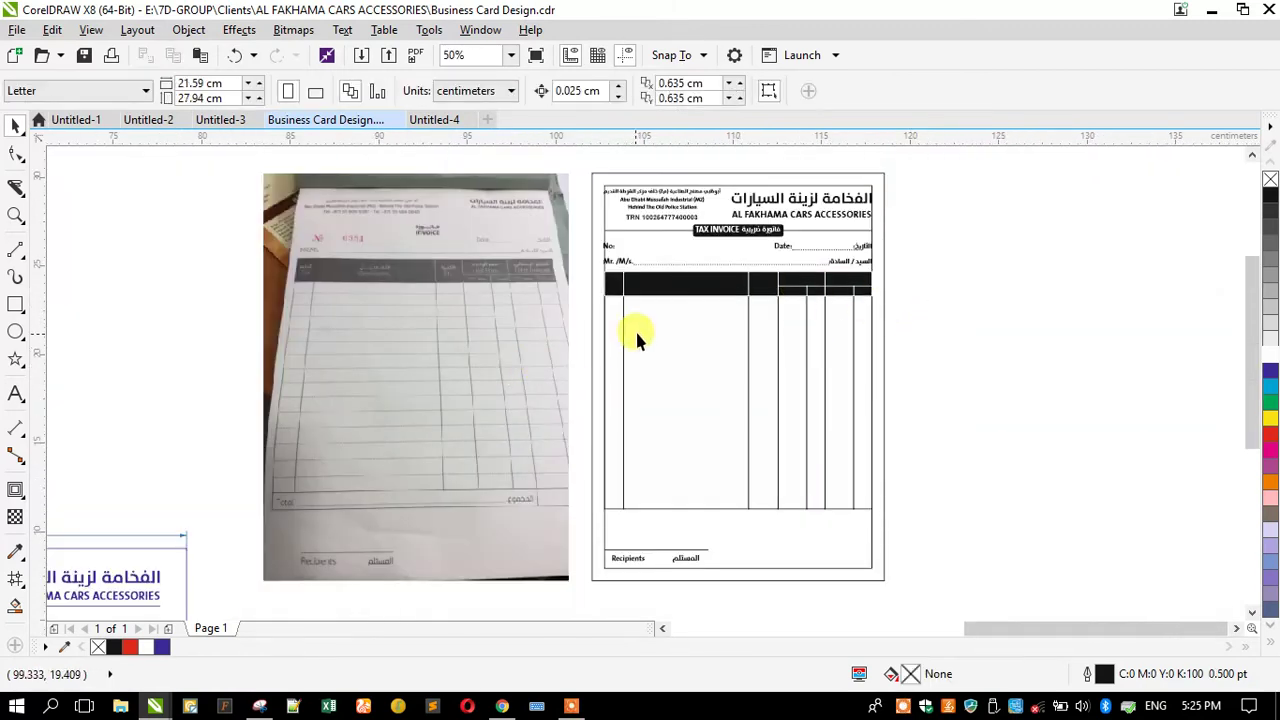
{"action": "left_click", "coordinate": [612, 292]}
{"action": "left_click", "coordinate": [598, 295]}
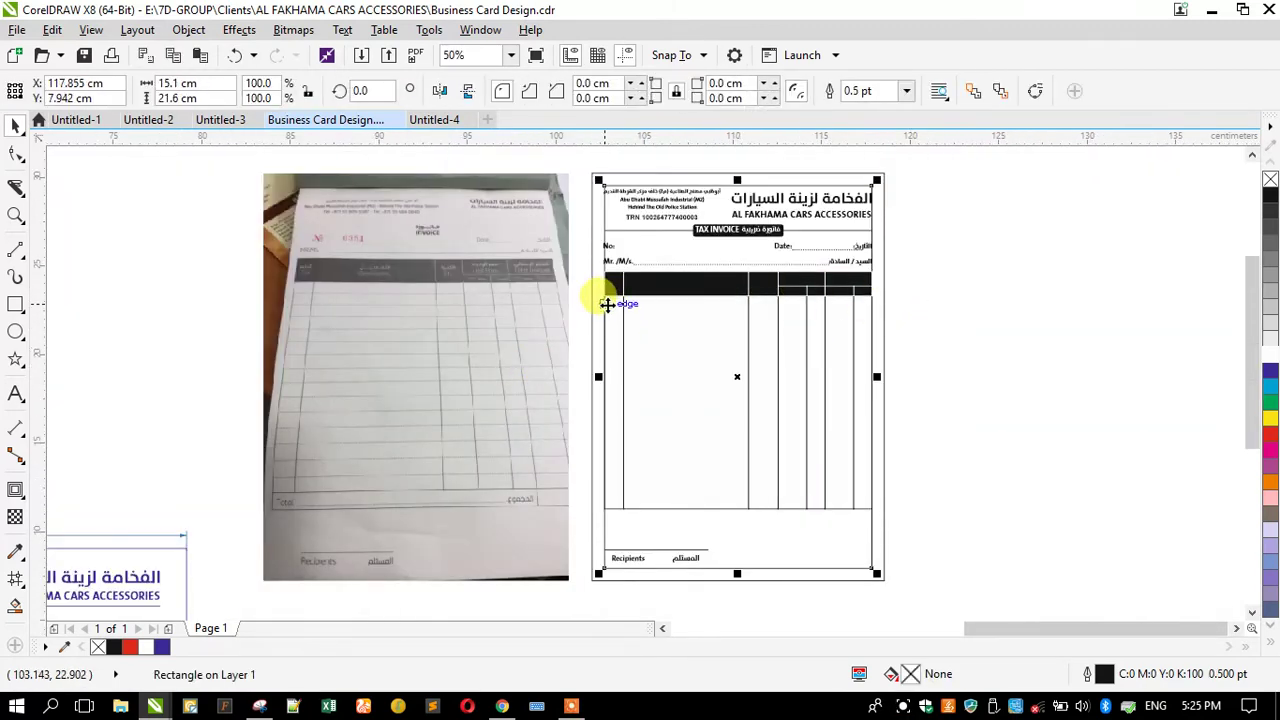
Step: Add a total row 0.88 cm tall below the columns, with adjoining cells about 12.45 cm and 2.65 cm wide
{"action": "left_click", "coordinate": [613, 513]}
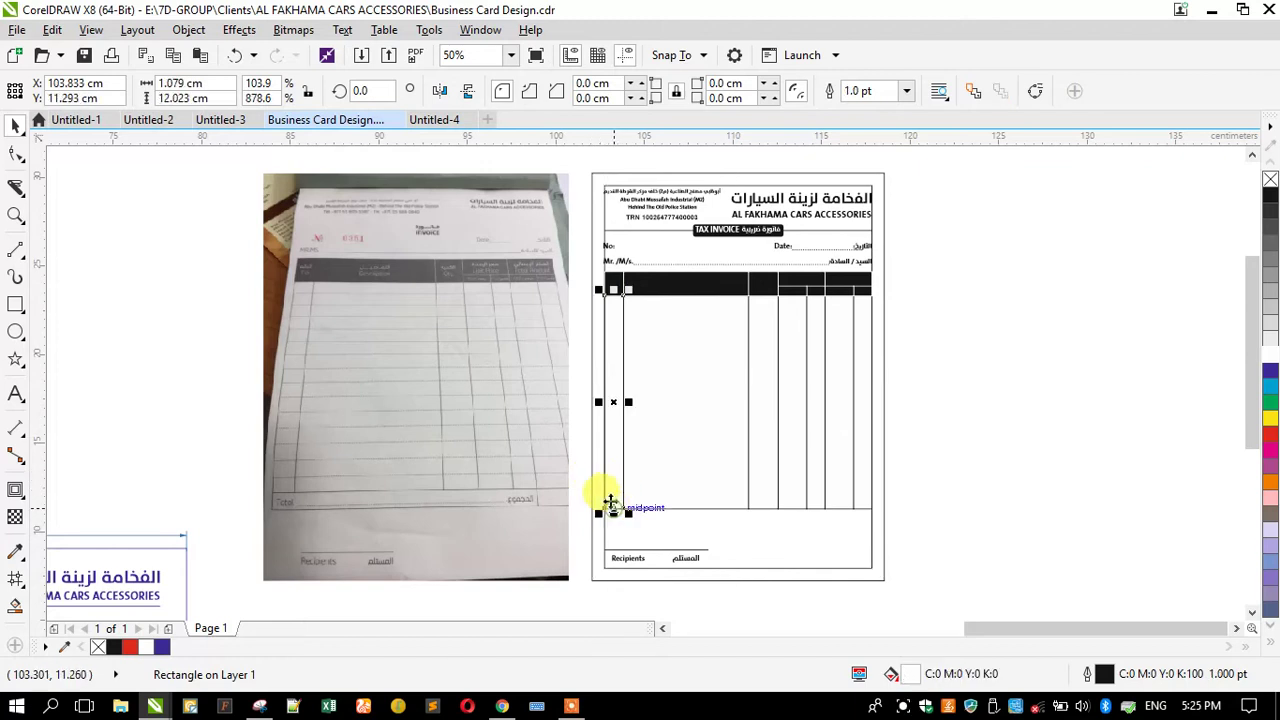
{"action": "left_click_drag", "start_coordinate": [613, 290], "coordinate": [828, 508]}
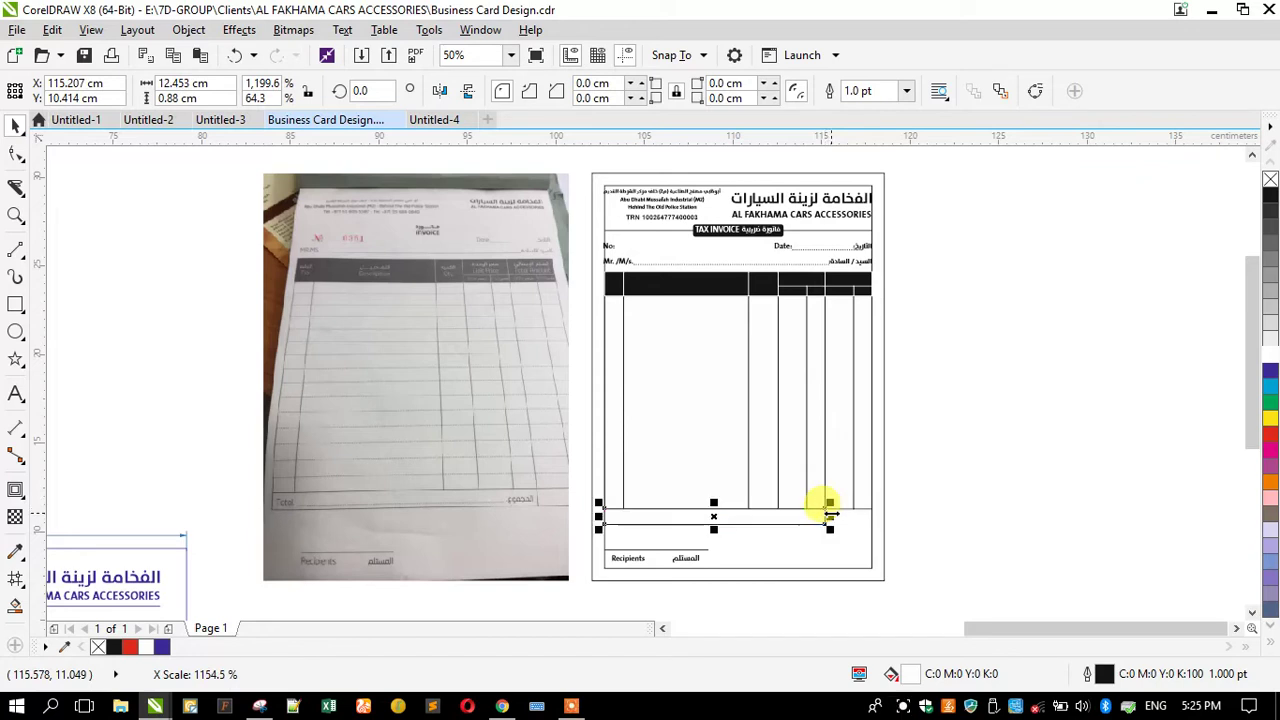
{"action": "left_click_drag", "start_coordinate": [598, 517], "coordinate": [871, 494]}
{"action": "left_click", "coordinate": [846, 508]}
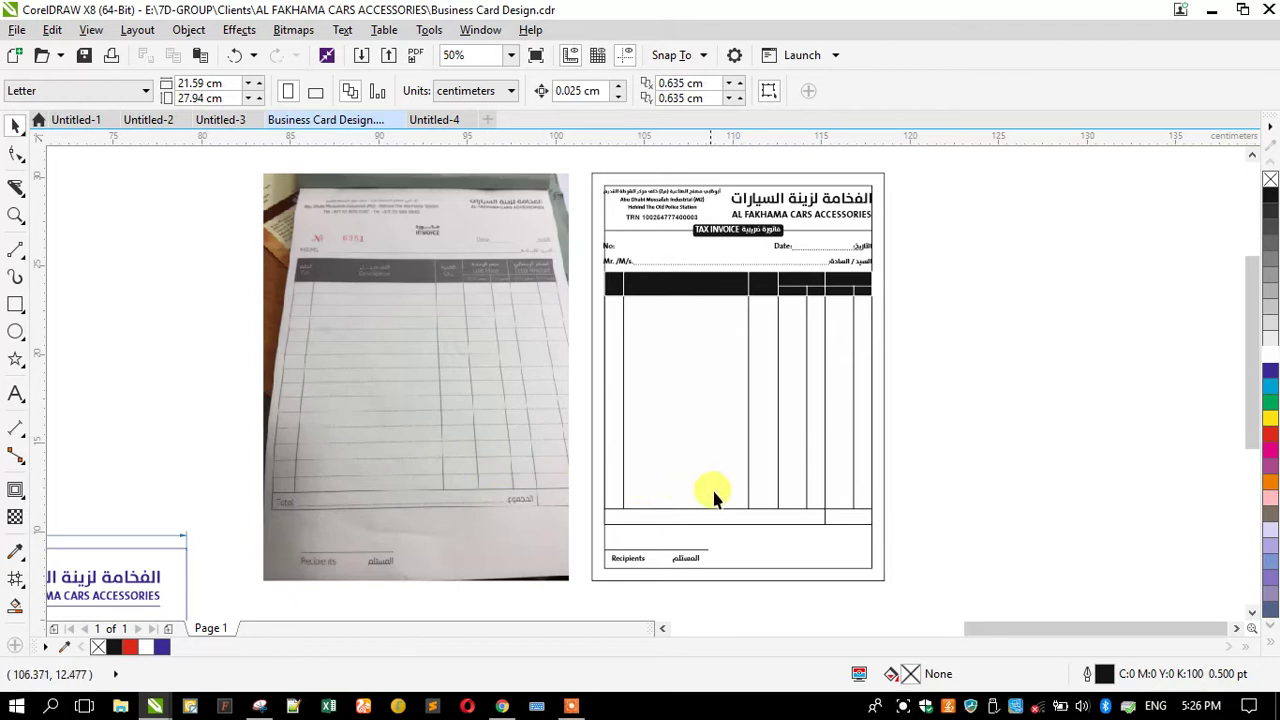
{"action": "left_click", "coordinate": [832, 510]}
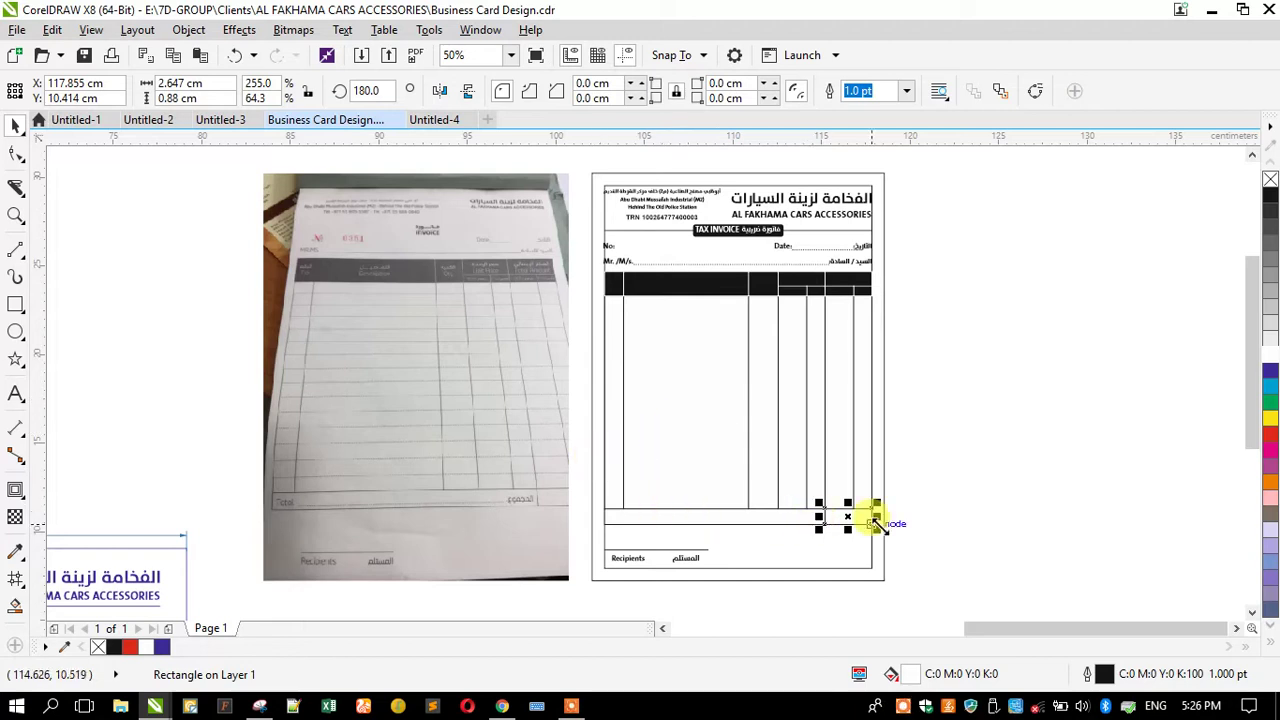
Step: Move the recipient line and its English and Arabic labels down, closer to the inner frame's lower edge
{"action": "left_click_drag", "start_coordinate": [914, 528], "coordinate": [592, 364]}
{"action": "left_click_drag", "start_coordinate": [620, 596], "coordinate": [755, 525]}
{"action": "scroll", "coordinate": [625, 568], "scroll_direction": "up", "scroll_amount": 2}
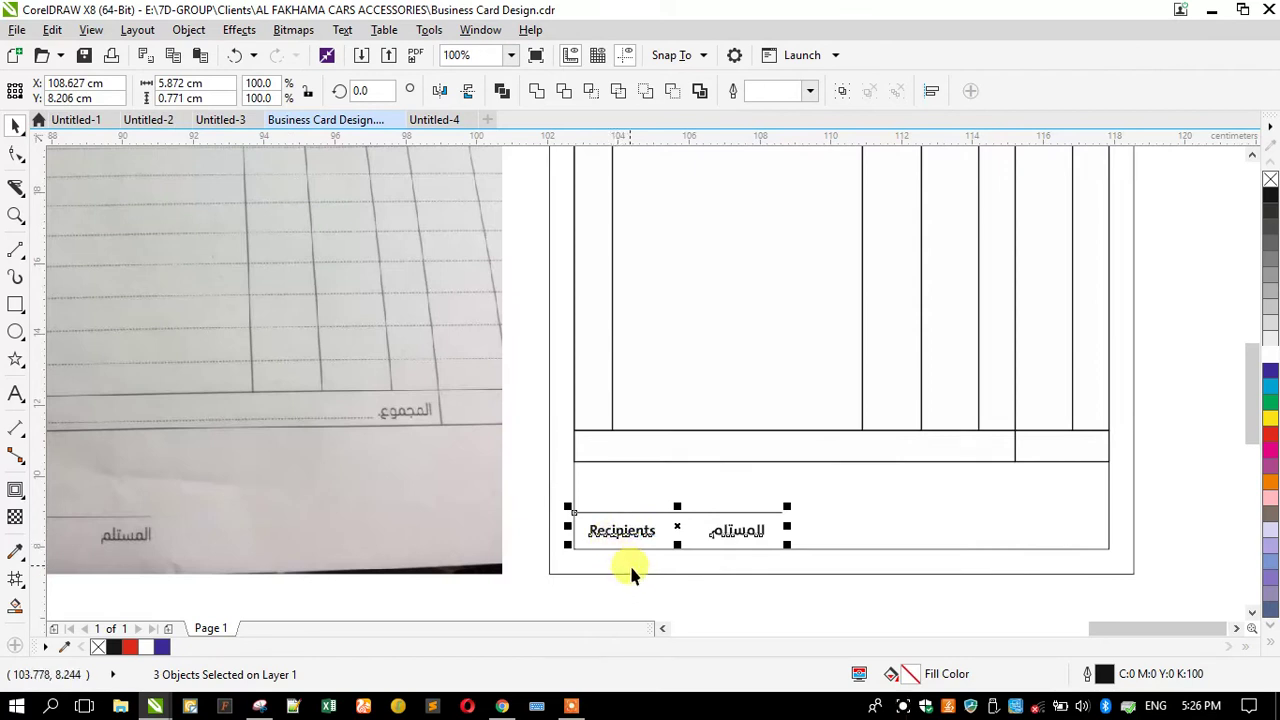
{"action": "scroll", "coordinate": [629, 563], "scroll_direction": "up", "scroll_amount": 2}
{"action": "left_click_drag", "start_coordinate": [615, 493], "coordinate": [620, 520]}
Step: Stretch the whole 18-cell item table downward to an overall height of about 14.73 cm
{"action": "scroll", "coordinate": [575, 510], "scroll_direction": "down", "scroll_amount": 4}
{"action": "left_click_drag", "start_coordinate": [846, 481], "coordinate": [522, 216]}
{"action": "scroll", "coordinate": [640, 497], "scroll_direction": "up", "scroll_amount": 4}
{"action": "left_click_drag", "start_coordinate": [767, 410], "coordinate": [750, 437]}
{"action": "scroll", "coordinate": [550, 470], "scroll_direction": "down", "scroll_amount": 2}
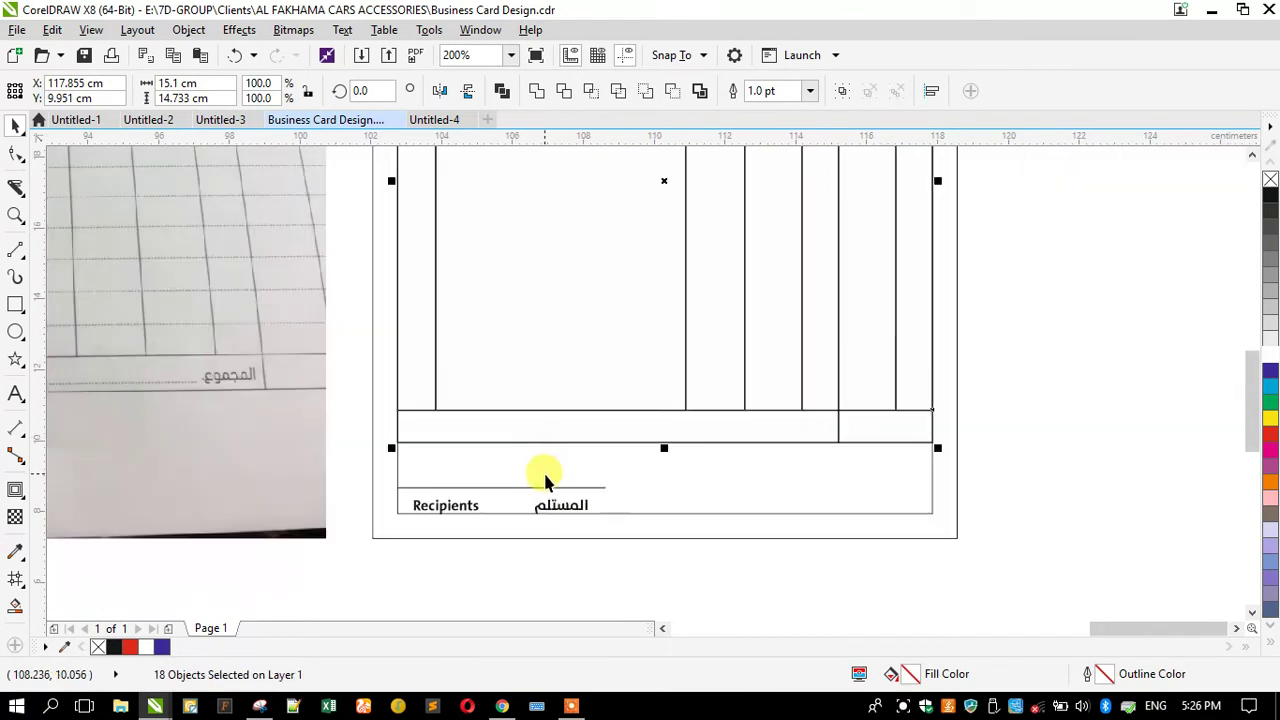
Step: Place Recipients and المستلم at opposite ends of the inner frame's lower edge, with the solid line between them
{"action": "left_click", "coordinate": [566, 508]}
{"action": "scroll", "coordinate": [655, 508], "scroll_direction": "down", "scroll_amount": 2}
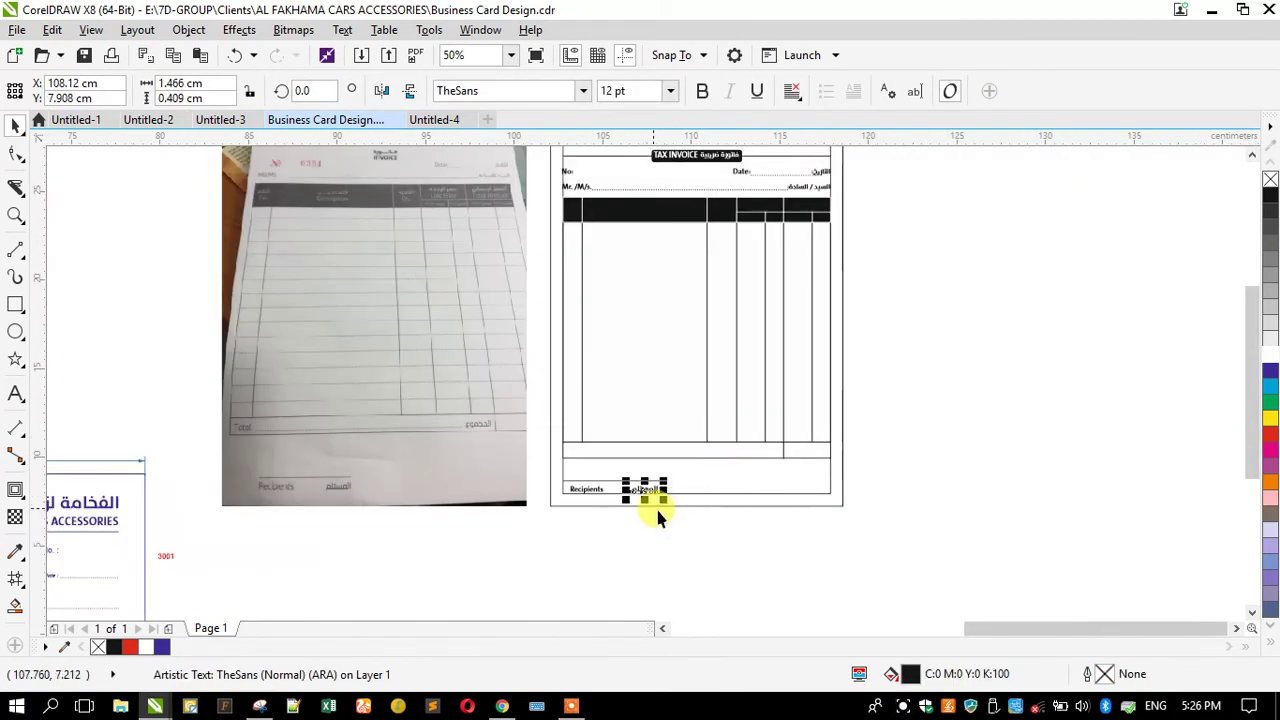
{"action": "scroll", "coordinate": [657, 509], "scroll_direction": "up", "scroll_amount": 2}
{"action": "left_click_drag", "start_coordinate": [603, 486], "coordinate": [959, 498]}
{"action": "left_click_drag", "start_coordinate": [517, 478], "coordinate": [858, 488]}
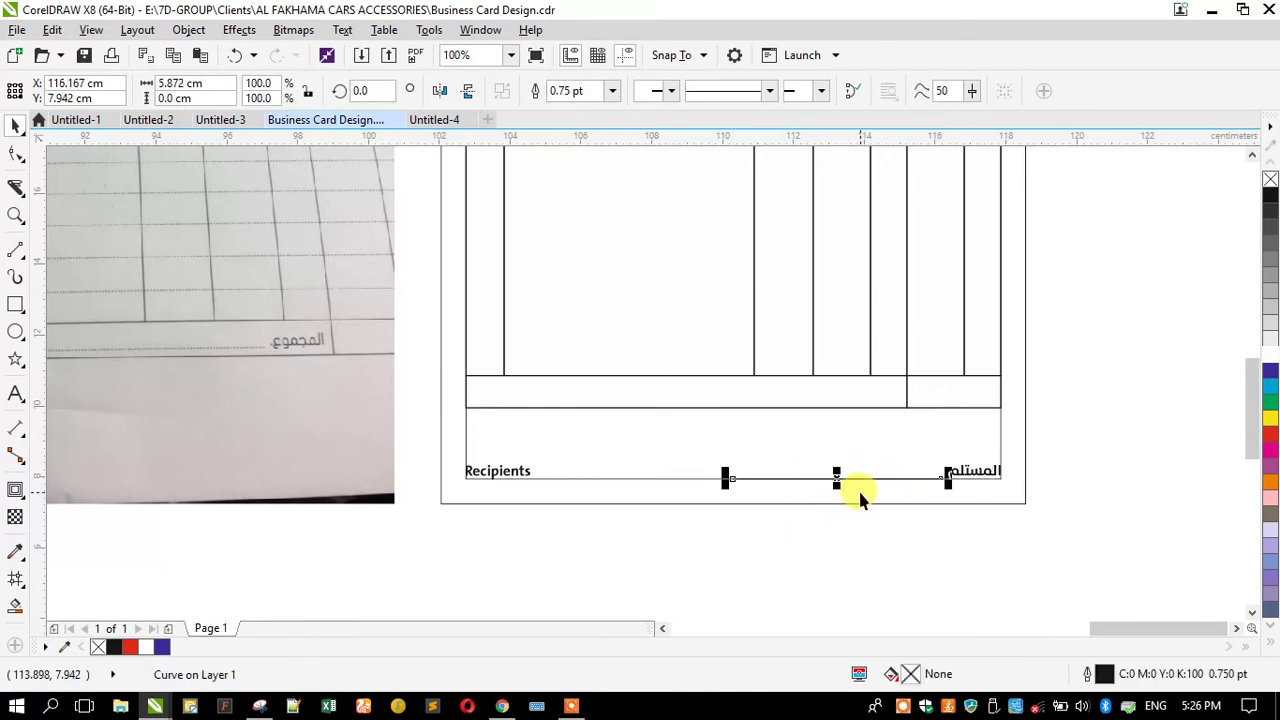
{"action": "left_click", "coordinate": [674, 518]}
Step: Replace the solid recipient line with a copy of the Date field's dashed line, about 3.5 cm long, between the labels
{"action": "scroll", "coordinate": [674, 513], "scroll_direction": "down", "scroll_amount": 2}
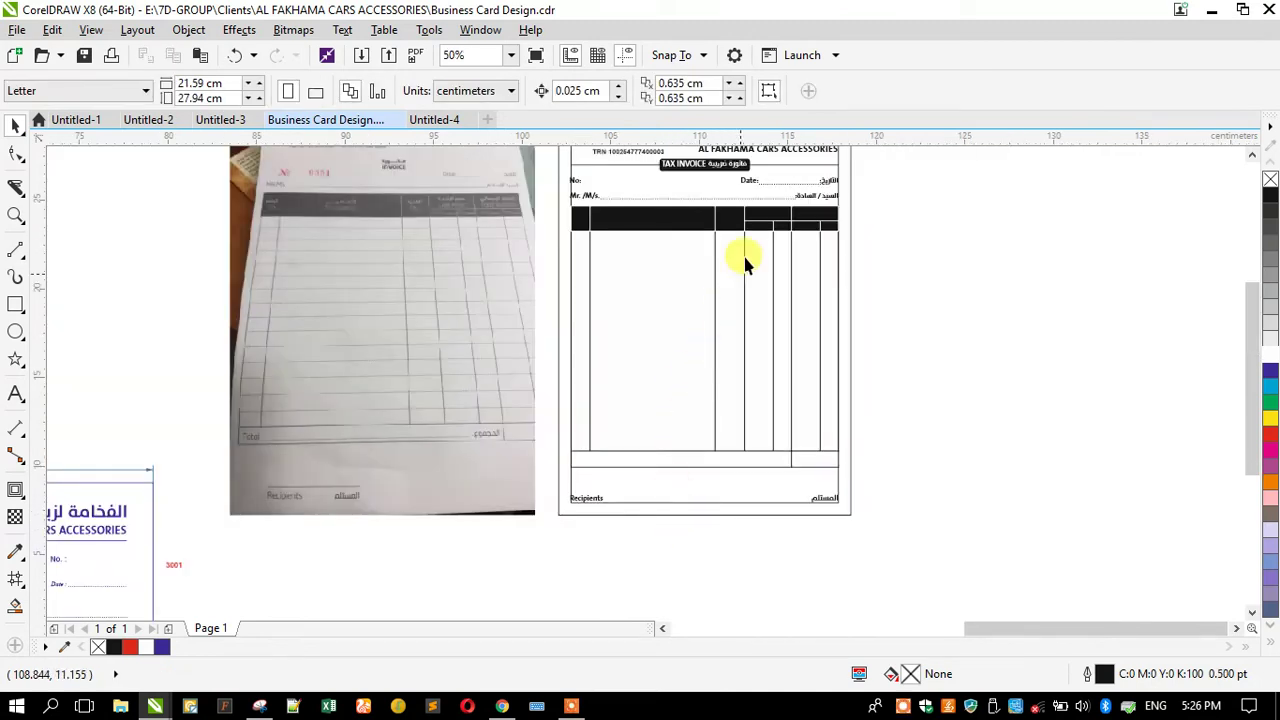
{"action": "left_click_drag", "start_coordinate": [738, 496], "coordinate": [748, 510]}
{"action": "scroll", "coordinate": [748, 510], "scroll_direction": "up", "scroll_amount": 6}
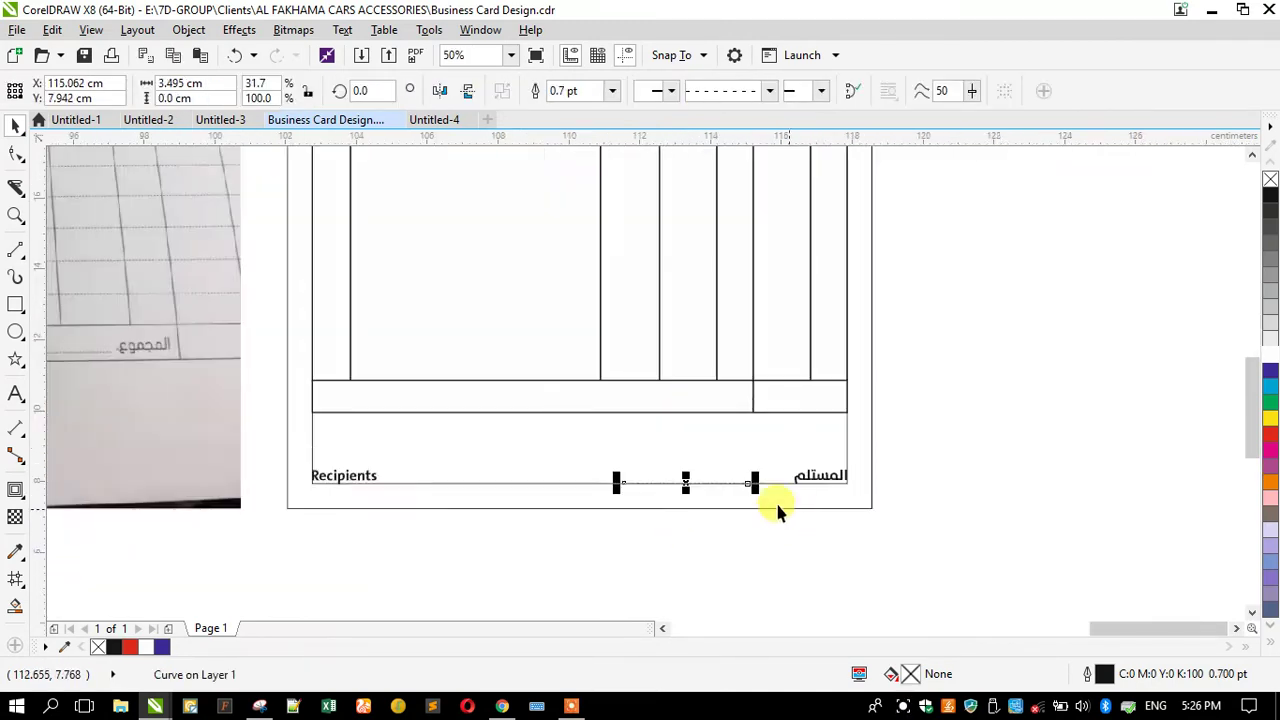
{"action": "left_click", "coordinate": [718, 460]}
{"action": "left_click_drag", "start_coordinate": [773, 475], "coordinate": [673, 470]}
{"action": "scroll", "coordinate": [746, 434], "scroll_direction": "down", "scroll_amount": 5}
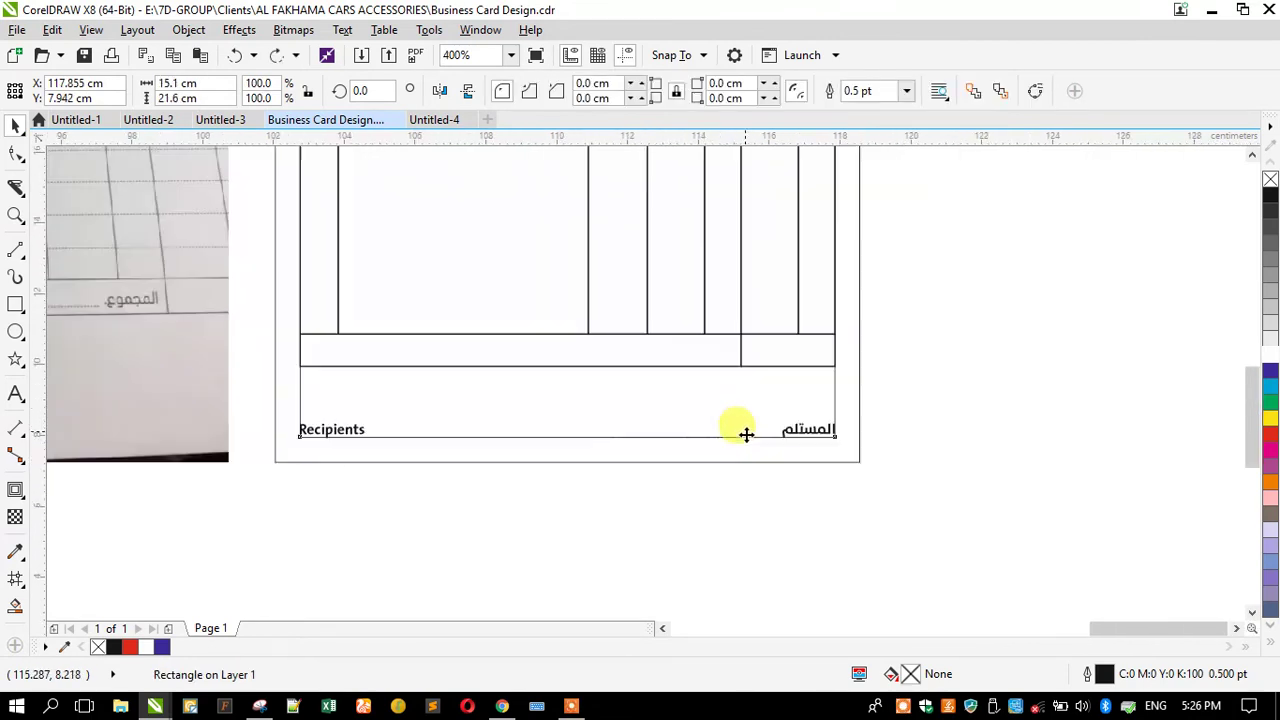
Step: Stretch the dashed line in both directions so it spans the gap between Recipients and المستلم
{"action": "left_click_drag", "start_coordinate": [767, 491], "coordinate": [522, 408]}
{"action": "scroll", "coordinate": [718, 440], "scroll_direction": "up", "scroll_amount": 2}
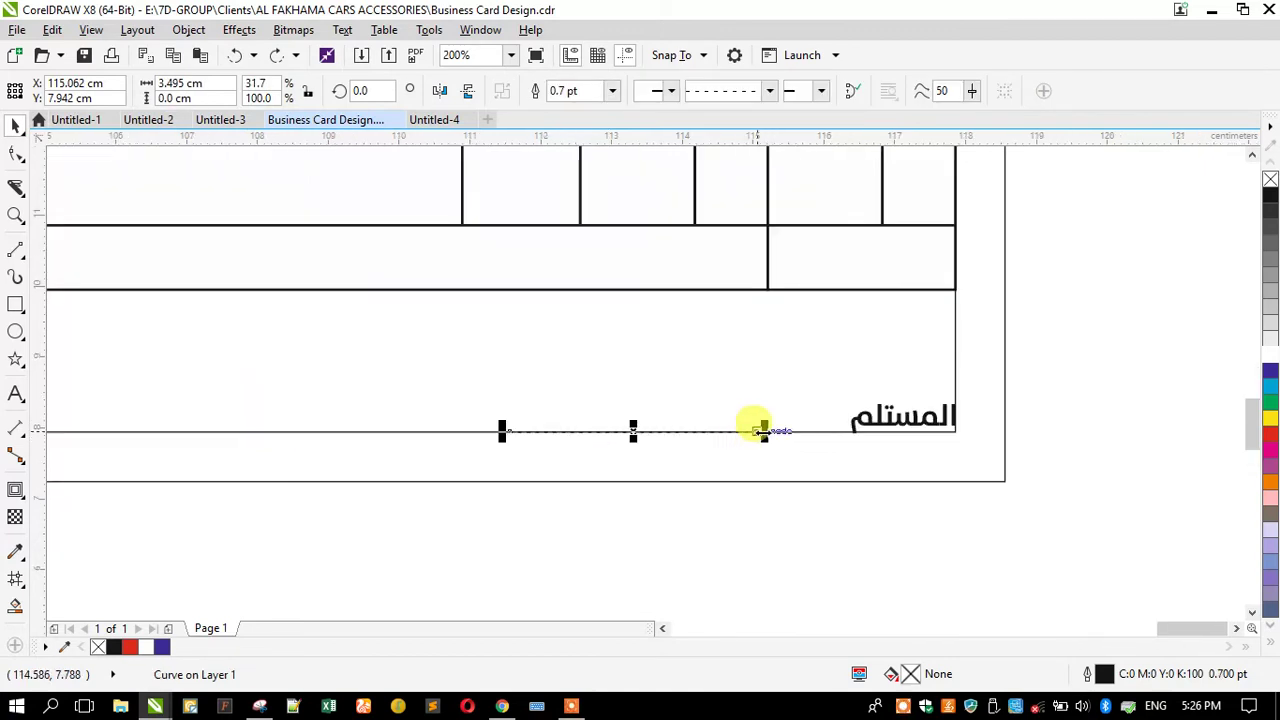
{"action": "left_click_drag", "start_coordinate": [764, 432], "coordinate": [845, 481]}
{"action": "scroll", "coordinate": [985, 418], "scroll_direction": "down", "scroll_amount": 2}
{"action": "left_click_drag", "start_coordinate": [742, 424], "coordinate": [494, 463]}
{"action": "left_click", "coordinate": [450, 390]}
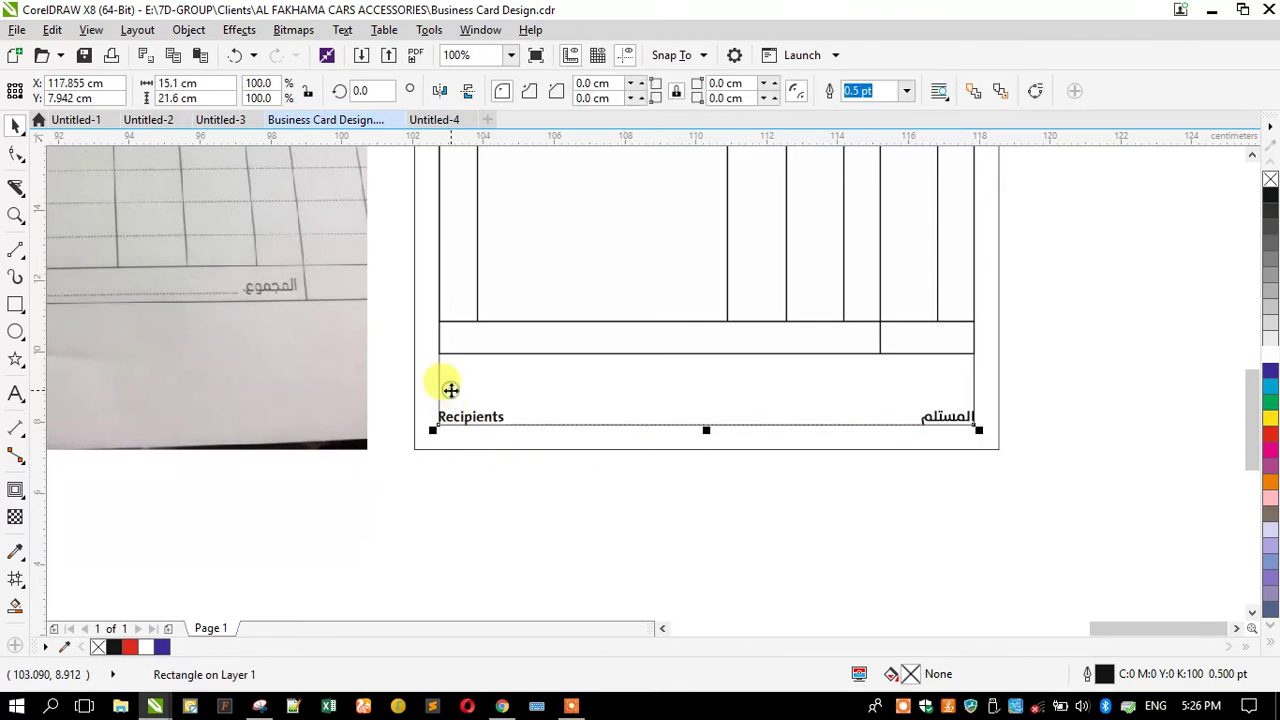
Step: Move the dashed recipient line slightly upward, off the inner frame's lower edge, so it sits between Recipients and المستلم
{"action": "key", "text": "Escape"}
{"action": "left_click", "coordinate": [443, 373]}
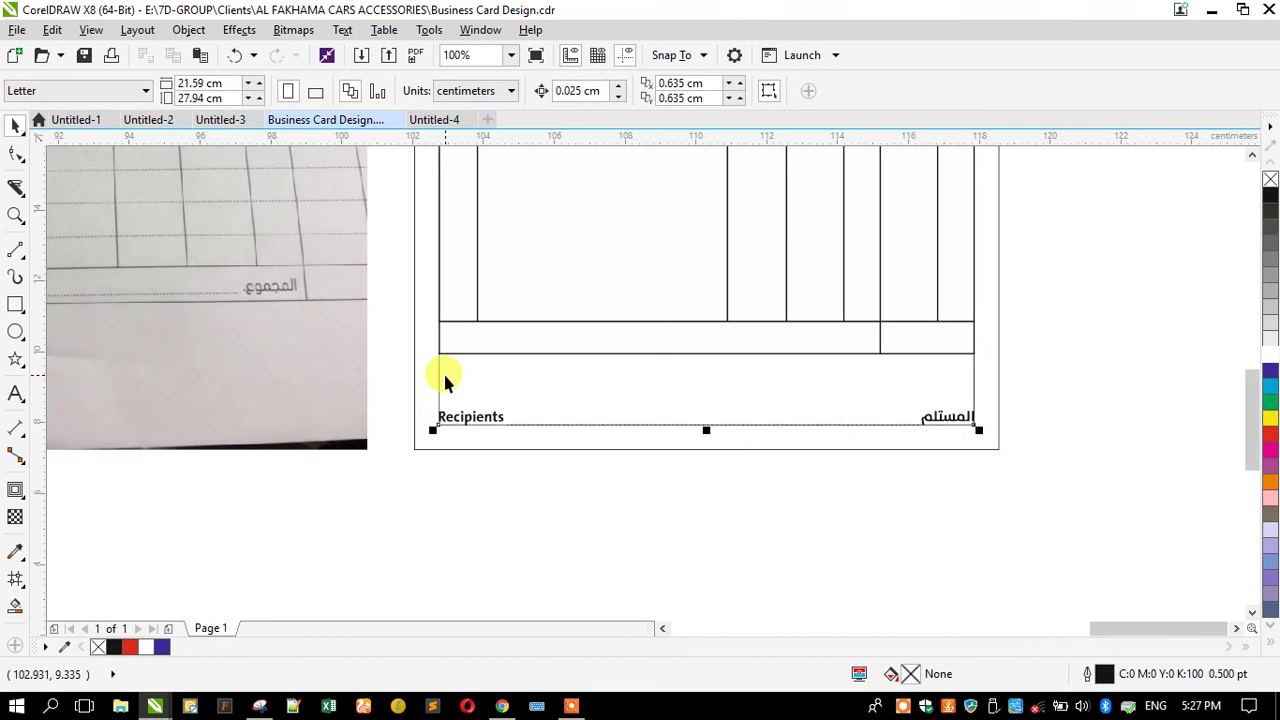
{"action": "key", "text": "Escape"}
{"action": "scroll", "coordinate": [510, 427], "scroll_direction": "up", "scroll_amount": 2}
{"action": "scroll", "coordinate": [510, 427], "scroll_direction": "up", "scroll_amount": 1}
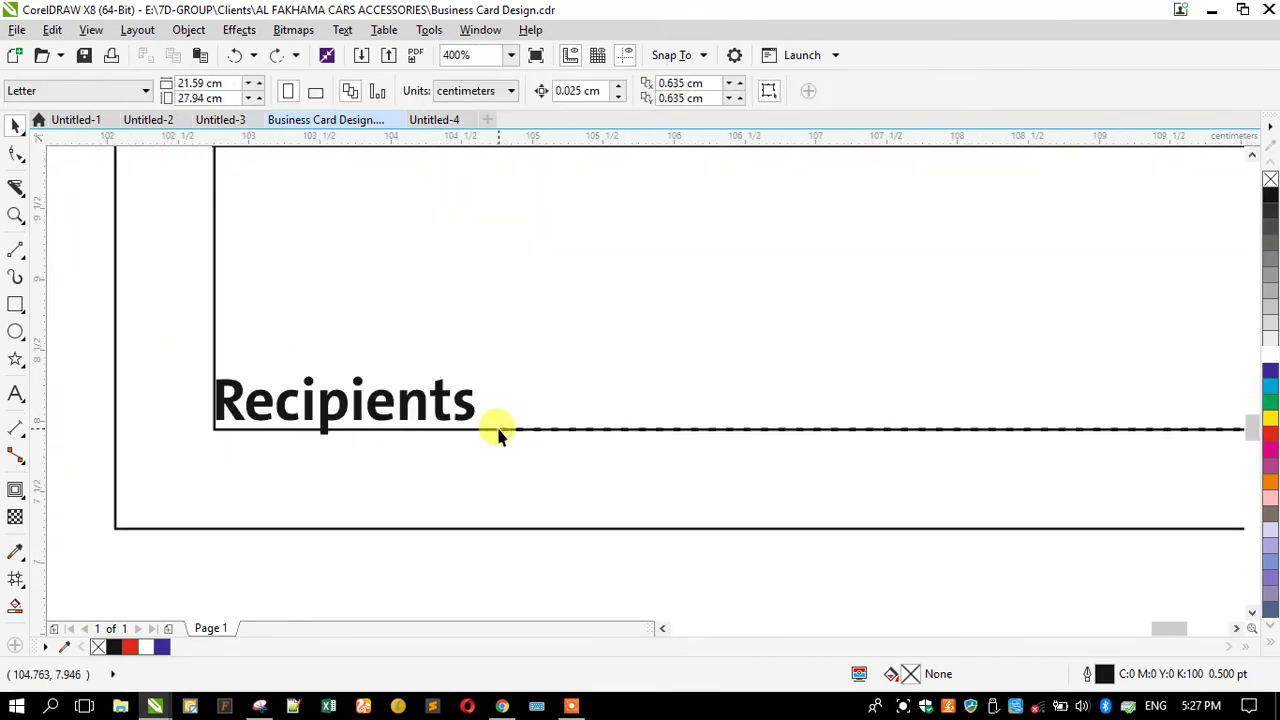
{"action": "left_click_drag", "start_coordinate": [500, 432], "coordinate": [497, 417]}
{"action": "scroll", "coordinate": [497, 417], "scroll_direction": "down", "scroll_amount": 1}
{"action": "scroll", "coordinate": [409, 417], "scroll_direction": "down", "scroll_amount": 1}
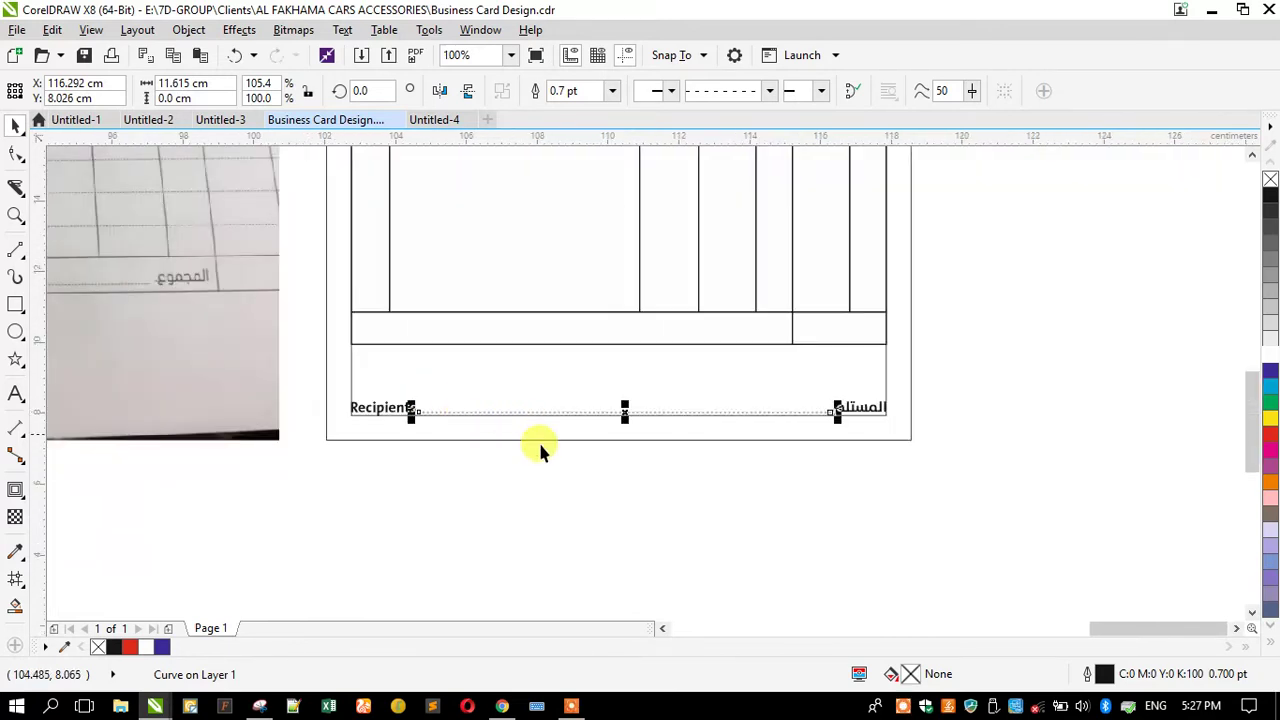
{"action": "left_click", "coordinate": [547, 483]}
Step: Stretch the whole 18-cell item table downward to an overall height of about 15.22 cm
{"action": "scroll", "coordinate": [840, 420], "scroll_direction": "up", "scroll_amount": 1}
{"action": "scroll", "coordinate": [860, 460], "scroll_direction": "down", "scroll_amount": 2}
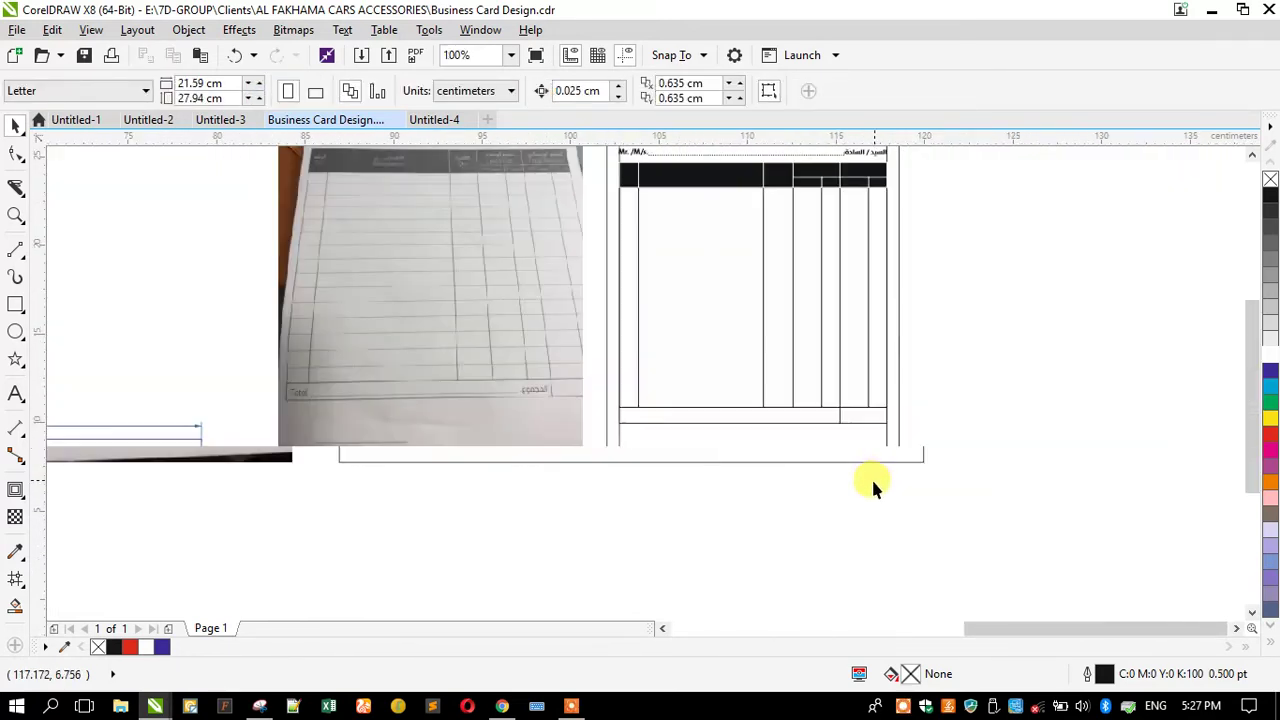
{"action": "scroll", "coordinate": [770, 470], "scroll_direction": "down", "scroll_amount": 1}
{"action": "scroll", "coordinate": [918, 462], "scroll_direction": "up", "scroll_amount": 1}
{"action": "left_click_drag", "start_coordinate": [923, 463], "coordinate": [565, 192]}
{"action": "scroll", "coordinate": [741, 509], "scroll_direction": "up", "scroll_amount": 1}
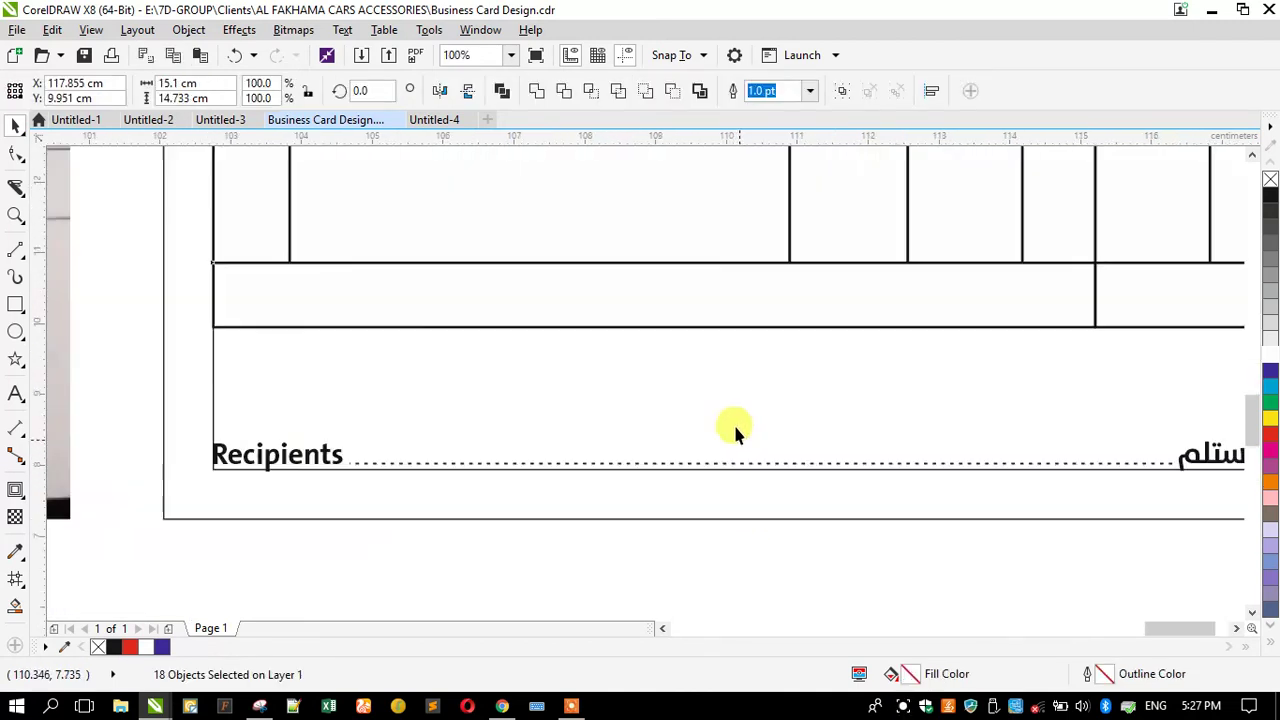
{"action": "left_click_drag", "start_coordinate": [747, 343], "coordinate": [731, 368]}
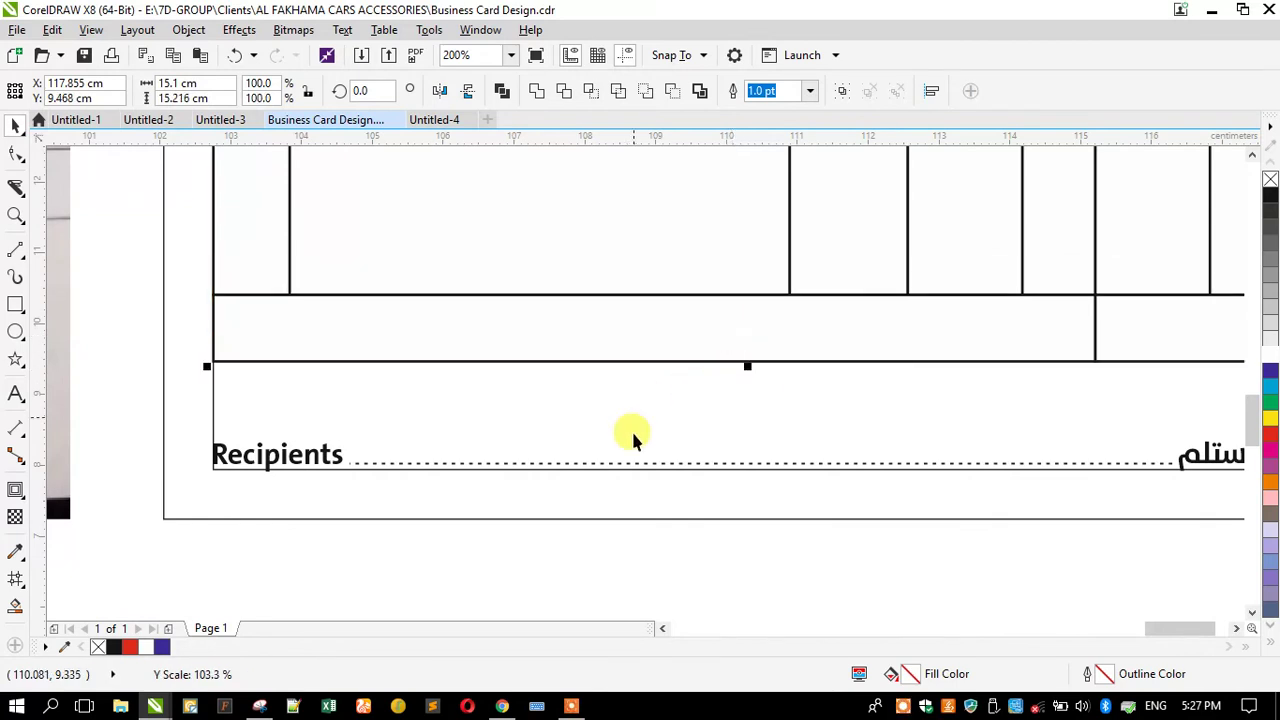
Step: Set the outline width of the item table's cells to 0.8 pt and group all 18 cells
{"action": "scroll", "coordinate": [622, 484], "scroll_direction": "down", "scroll_amount": 2}
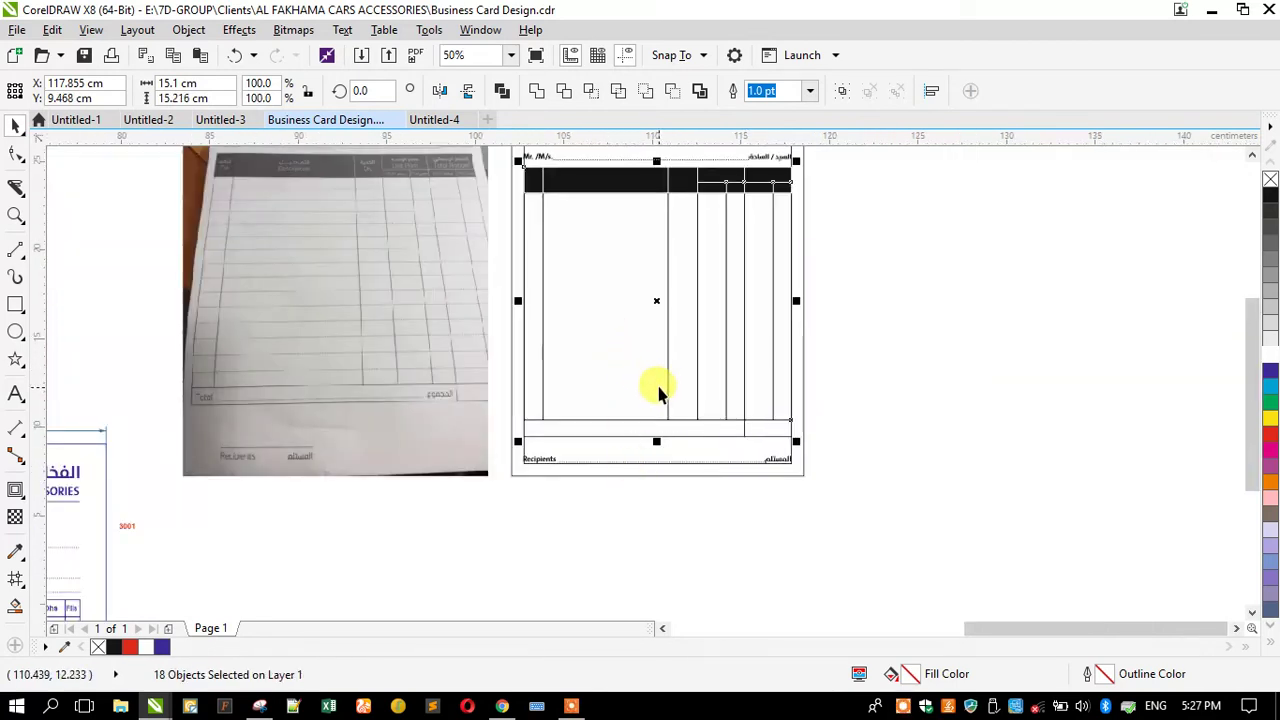
{"action": "key", "text": "F12"}
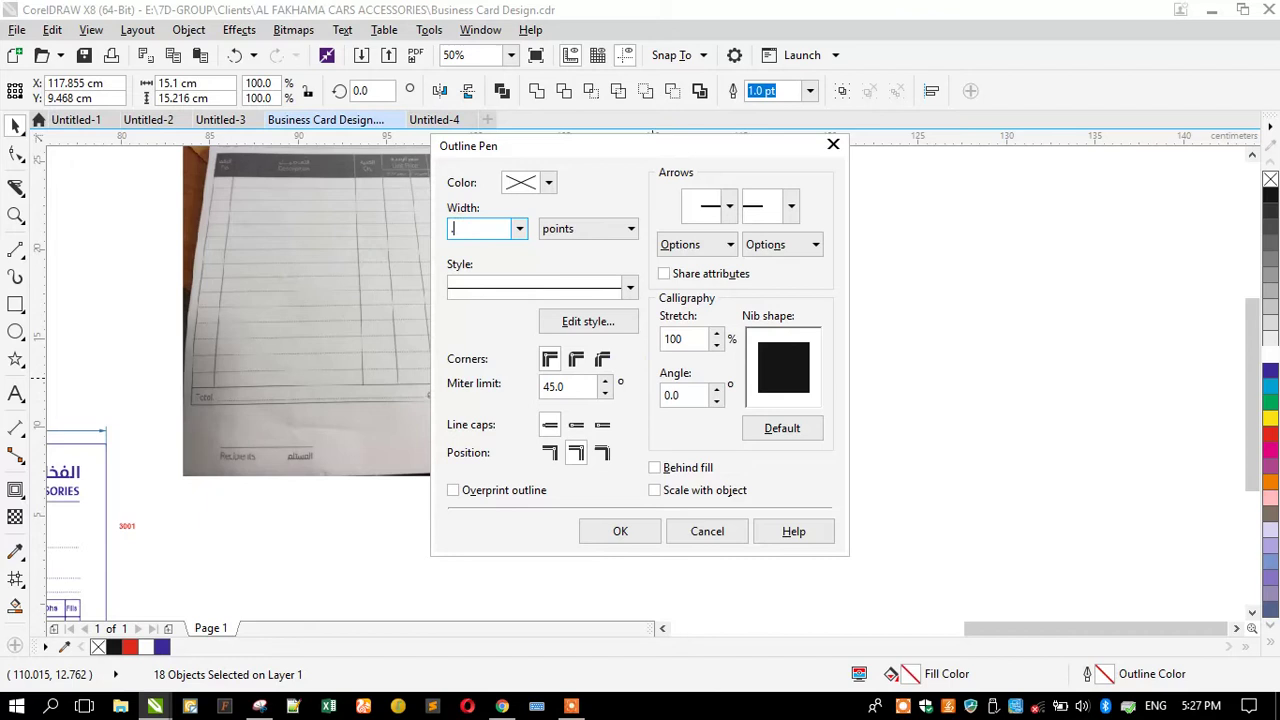
{"action": "key", "text": "Return"}
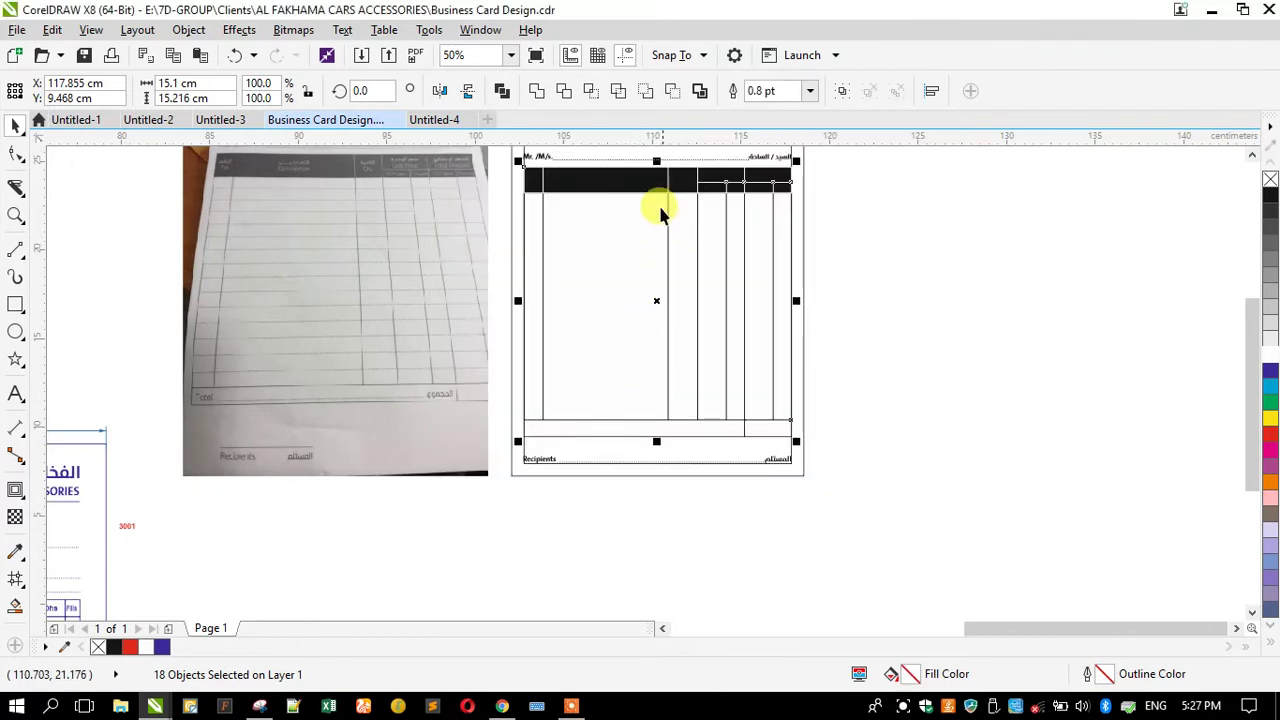
{"action": "scroll", "coordinate": [651, 190], "scroll_direction": "up", "scroll_amount": 2}
{"action": "scroll", "coordinate": [651, 190], "scroll_direction": "up", "scroll_amount": 1}
{"action": "scroll", "coordinate": [669, 231], "scroll_direction": "down", "scroll_amount": 4}
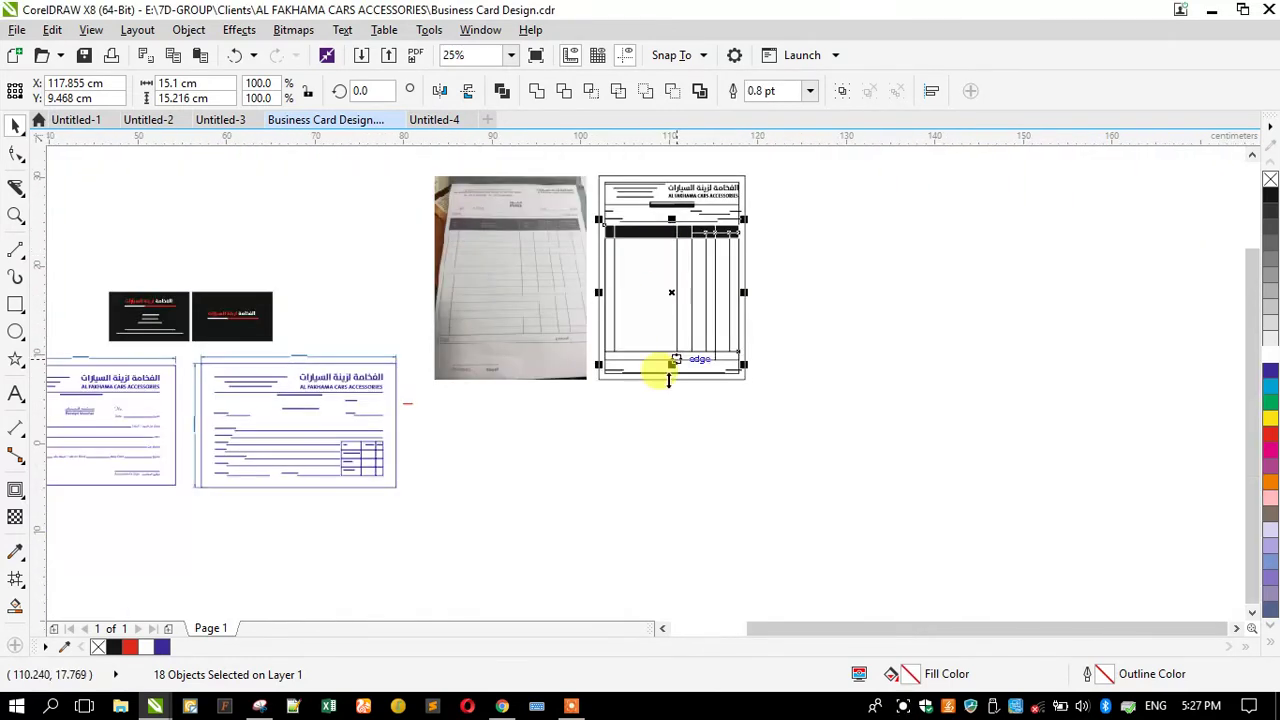
{"action": "scroll", "coordinate": [660, 366], "scroll_direction": "up", "scroll_amount": 1}
{"action": "scroll", "coordinate": [674, 364], "scroll_direction": "up", "scroll_amount": 1}
{"action": "key", "text": "ctrl+g"}
{"action": "left_click", "coordinate": [660, 375]}
{"action": "key", "text": "shift+F4"}
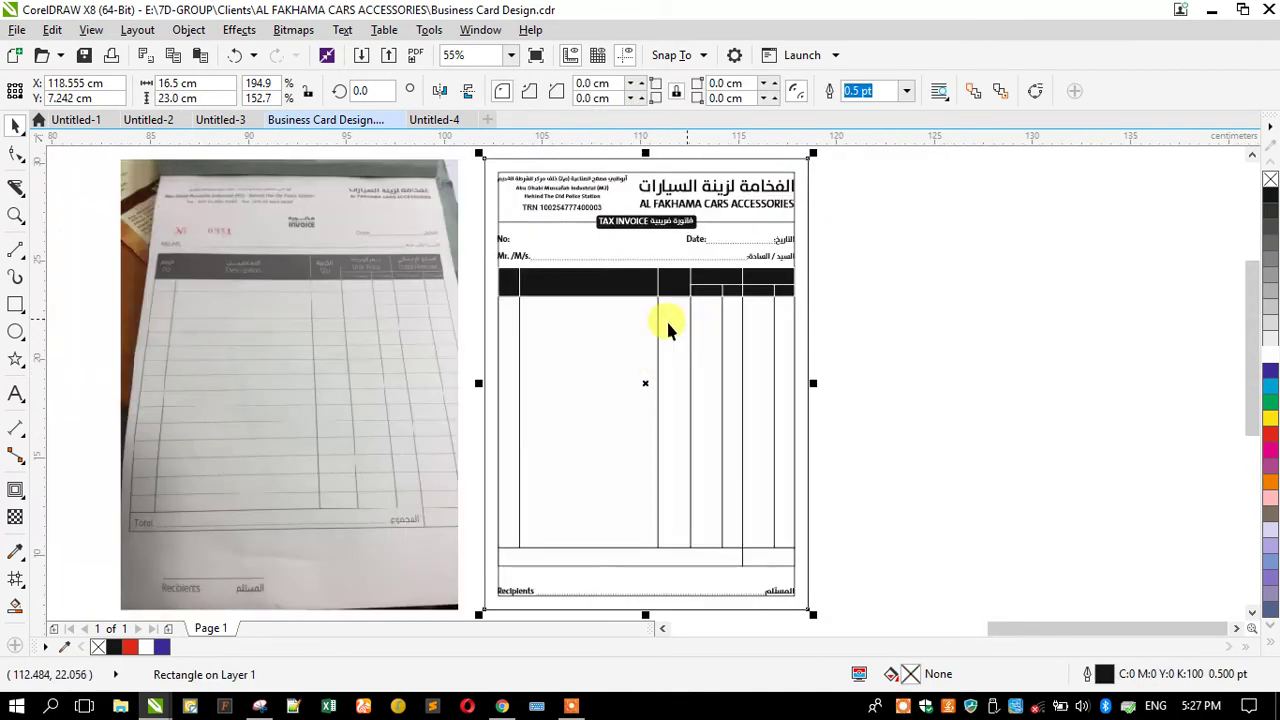
{"action": "left_click", "coordinate": [900, 310]}
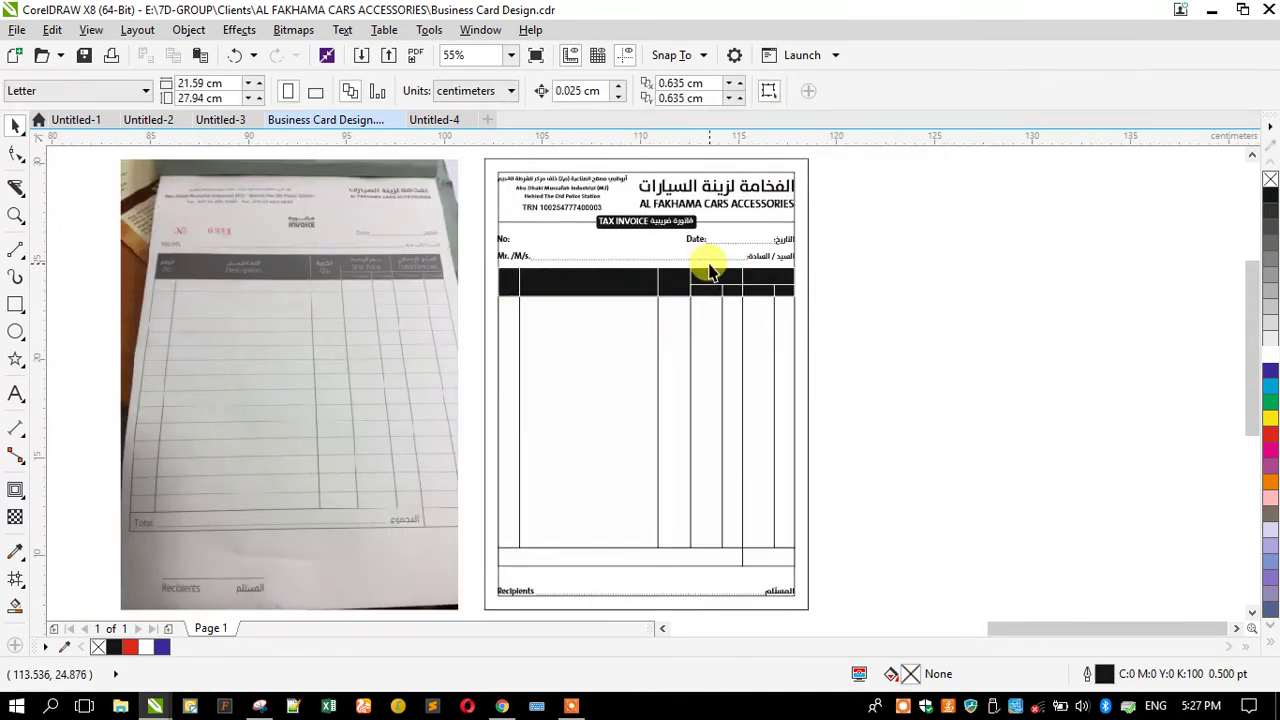
Step: Copy the Mr. /M/s. dashed line into the item table's first row and stretch it across the full 15.1 cm table width
{"action": "left_click", "coordinate": [706, 258]}
{"action": "left_click_drag", "start_coordinate": [722, 272], "coordinate": [835, 319]}
{"action": "scroll", "coordinate": [785, 310], "scroll_direction": "up", "scroll_amount": 4}
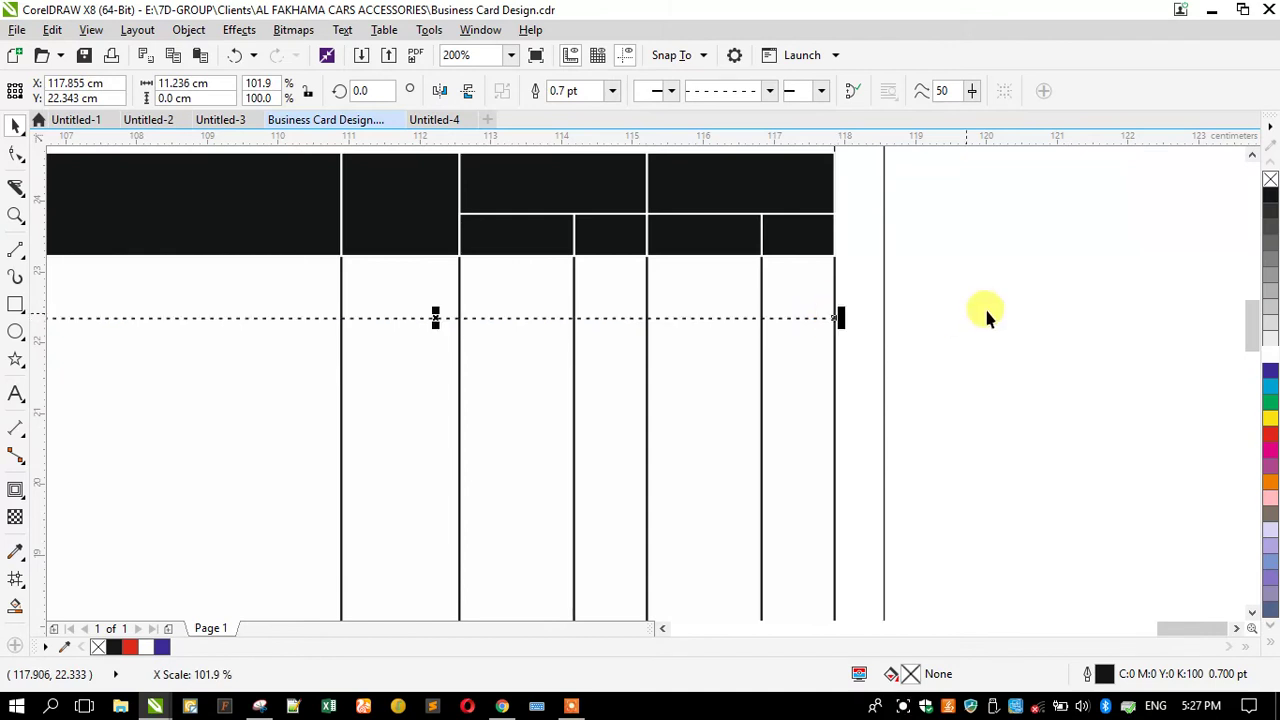
{"action": "scroll", "coordinate": [986, 314], "scroll_direction": "down", "scroll_amount": 2}
{"action": "left_click_drag", "start_coordinate": [517, 314], "coordinate": [397, 372]}
{"action": "scroll", "coordinate": [385, 315], "scroll_direction": "up", "scroll_amount": 2}
Step: Copy the dashed row line about 0.78 cm lower and repeat the duplication until 15 evenly spaced lines fill the item table
{"action": "right_click", "coordinate": [397, 372]}
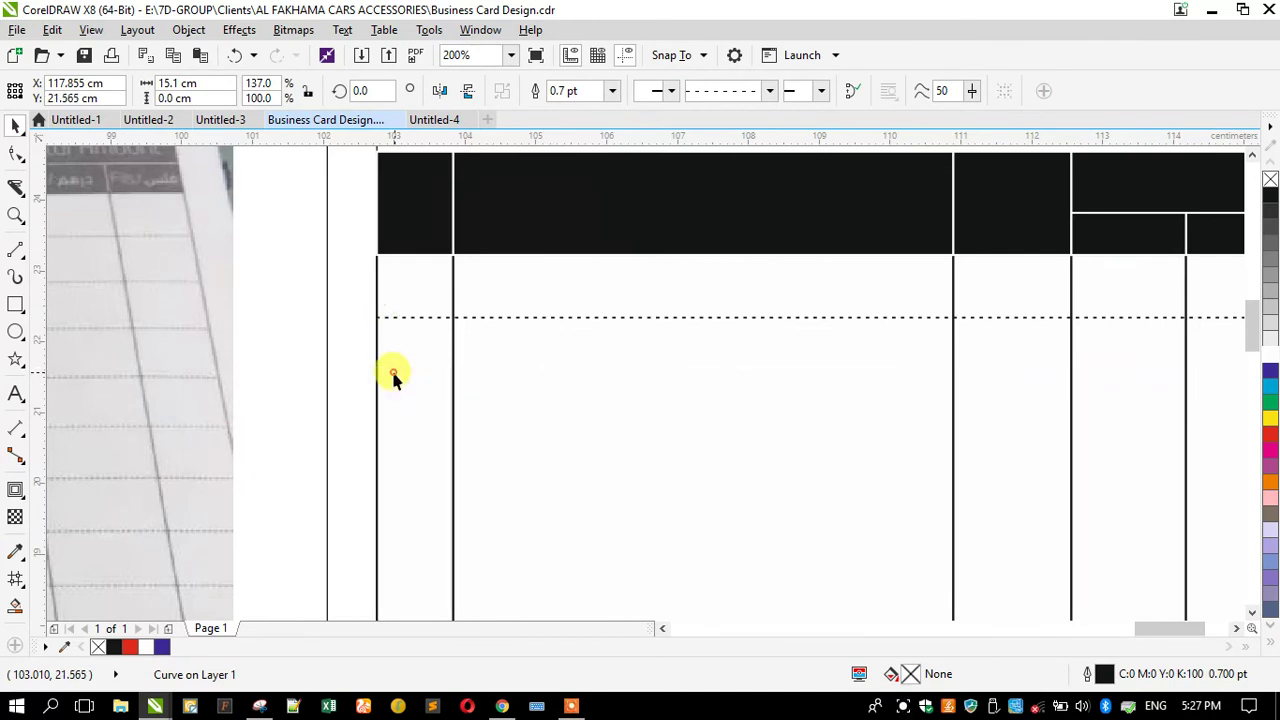
{"action": "scroll", "coordinate": [552, 215], "scroll_direction": "down", "scroll_amount": 2}
{"action": "scroll", "coordinate": [552, 212], "scroll_direction": "down", "scroll_amount": 2}
{"action": "key", "text": "ctrl+r"}
{"action": "key", "text": "ctrl+r"}
{"action": "key", "text": "ctrl+r"}
{"action": "key", "text": "ctrl+r"}
{"action": "key", "text": "ctrl+r"}
{"action": "key", "text": "ctrl+r"}
{"action": "key", "text": "ctrl+r"}
{"action": "key", "text": "ctrl+r"}
{"action": "key", "text": "ctrl+r"}
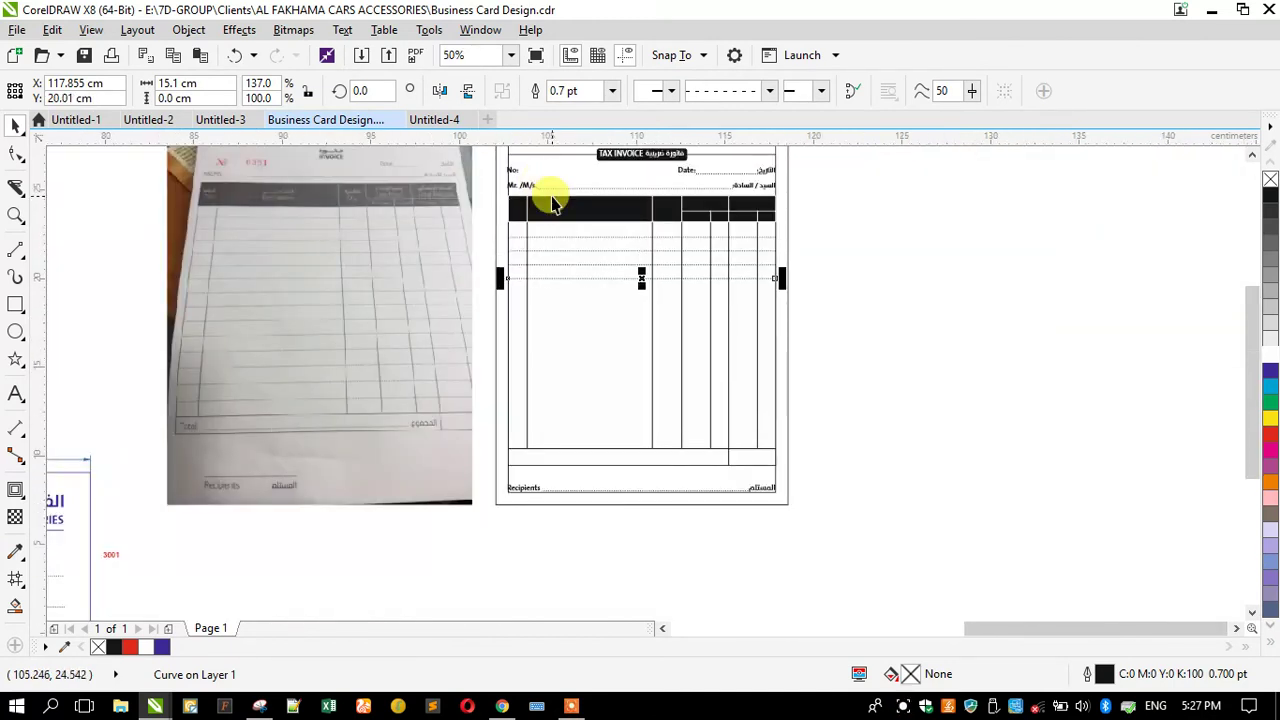
{"action": "key", "text": "ctrl+r"}
{"action": "key", "text": "ctrl+r"}
{"action": "key", "text": "ctrl+r"}
{"action": "key", "text": "ctrl+r"}
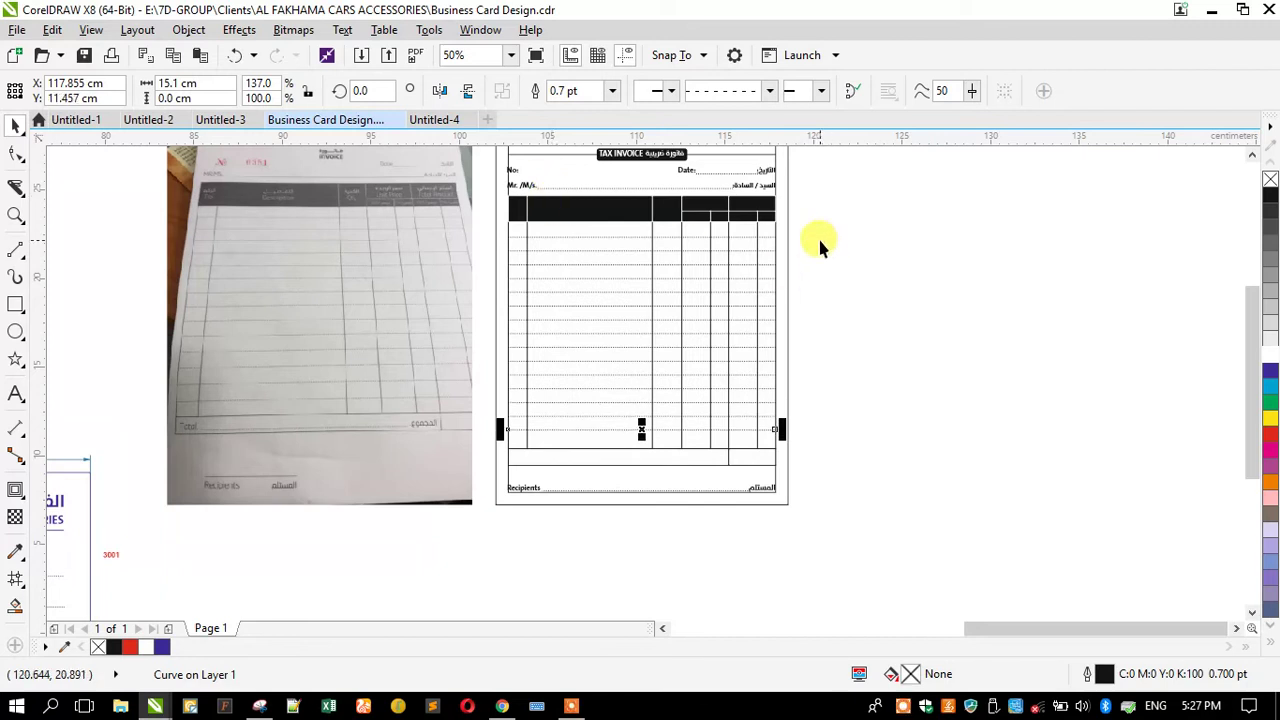
Step: Group the 15 dashed row lines and stretch the group downward to an overall height of about 11.2 cm
{"action": "left_click_drag", "start_coordinate": [603, 380], "coordinate": [457, 443]}
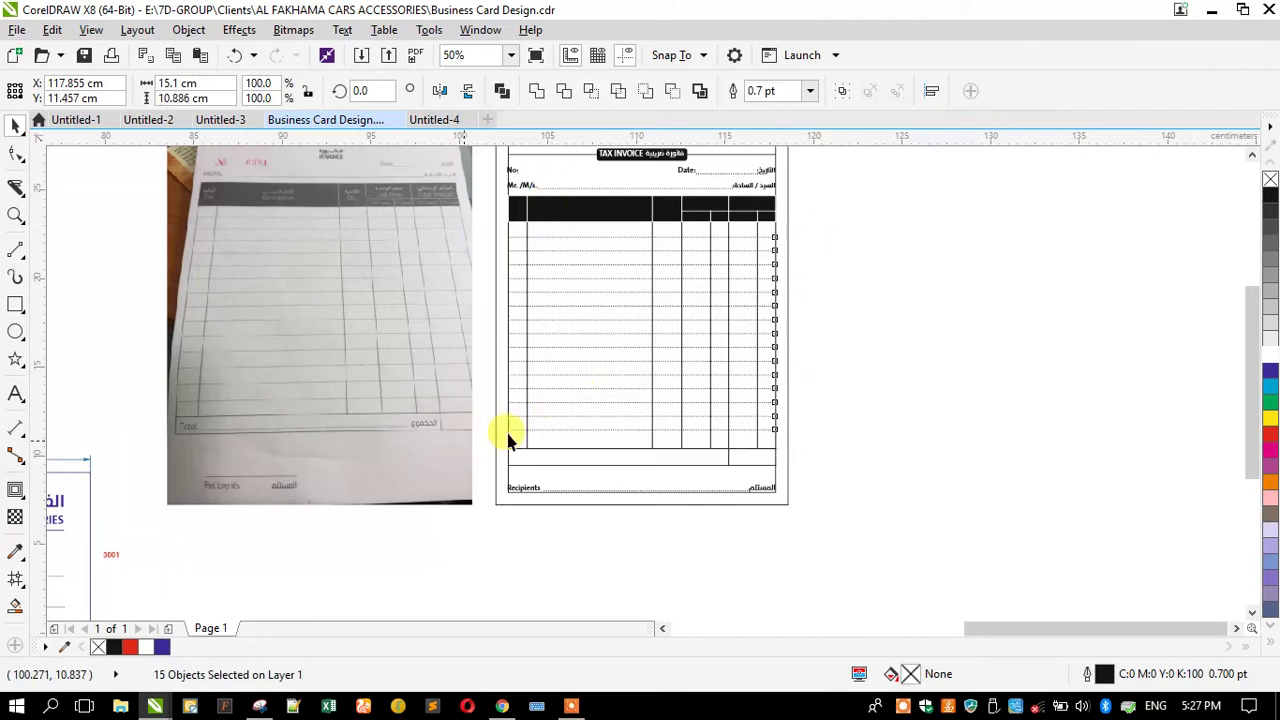
{"action": "key", "text": "ctrl+g"}
{"action": "scroll", "coordinate": [640, 440], "scroll_direction": "up", "scroll_amount": 3}
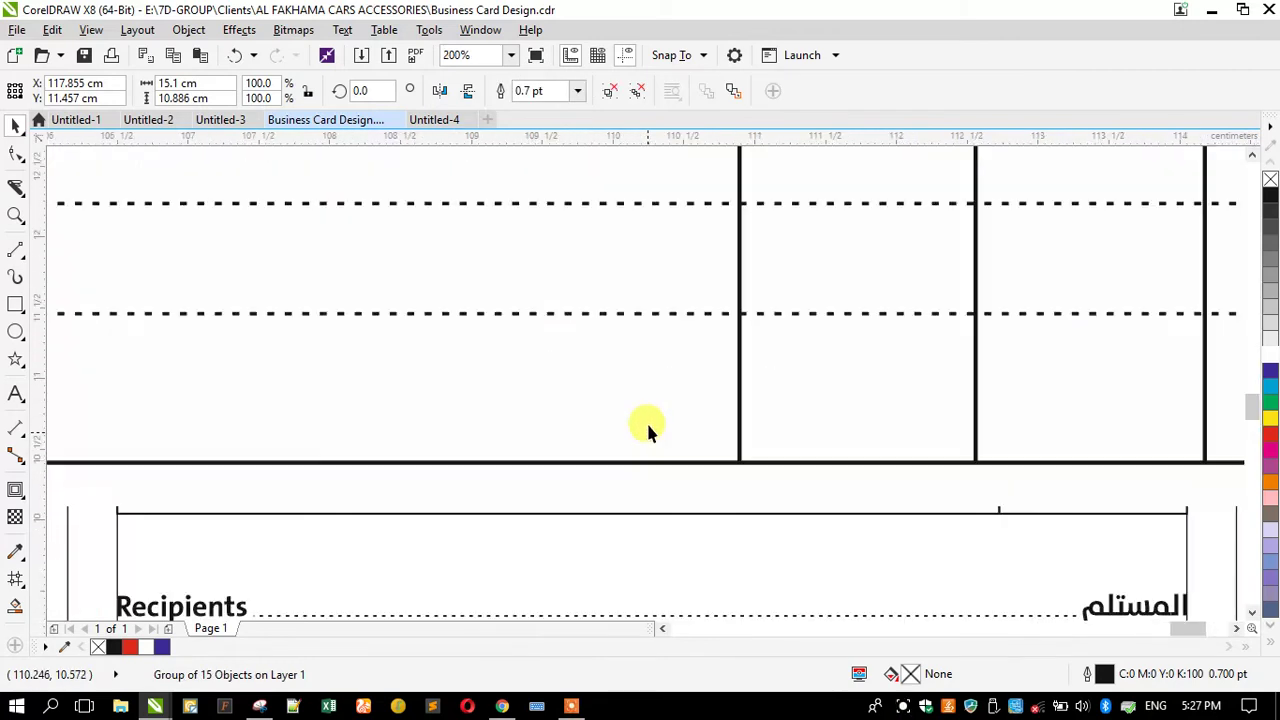
{"action": "left_click_drag", "start_coordinate": [656, 320], "coordinate": [634, 364]}
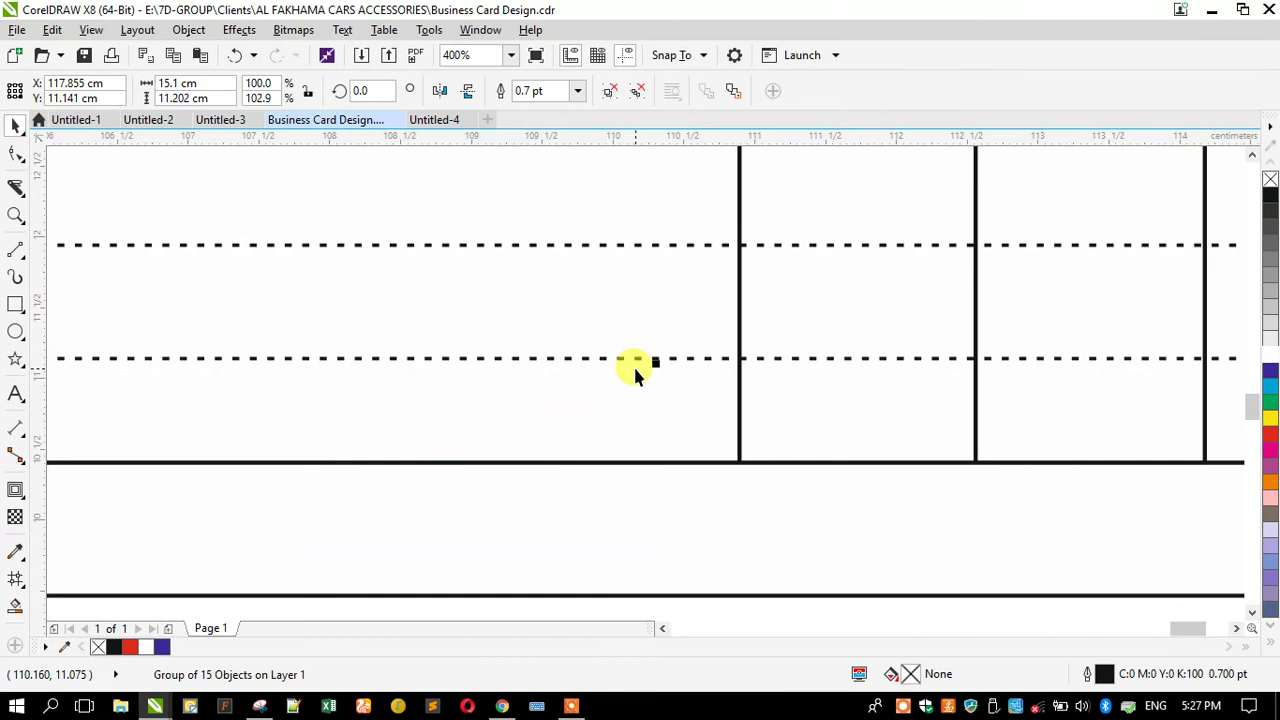
{"action": "scroll", "coordinate": [640, 375], "scroll_direction": "down", "scroll_amount": 4}
Step: Fine-tune the upper and lower edges of the row-line group to an overall height of about 11.22 cm
{"action": "scroll", "coordinate": [650, 382], "scroll_direction": "up", "scroll_amount": 5}
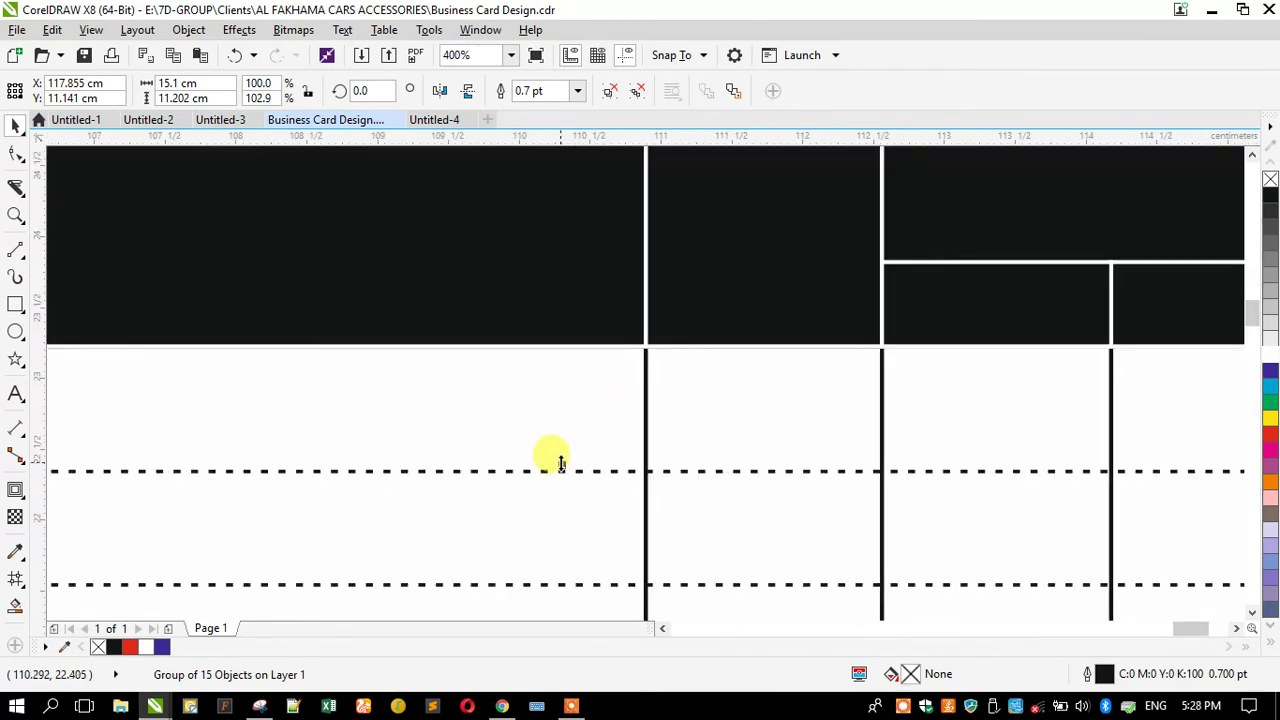
{"action": "mouse_move", "coordinate": [558, 462]}
{"action": "left_mouse_down"}
{"action": "mouse_move", "coordinate": [534, 451]}
{"action": "mouse_move", "coordinate": [543, 460]}
{"action": "left_mouse_up"}
{"action": "scroll", "coordinate": [716, 252], "scroll_direction": "down", "scroll_amount": 2}
{"action": "scroll", "coordinate": [716, 252], "scroll_direction": "down", "scroll_amount": 4}
{"action": "scroll", "coordinate": [654, 394], "scroll_direction": "up", "scroll_amount": 3}
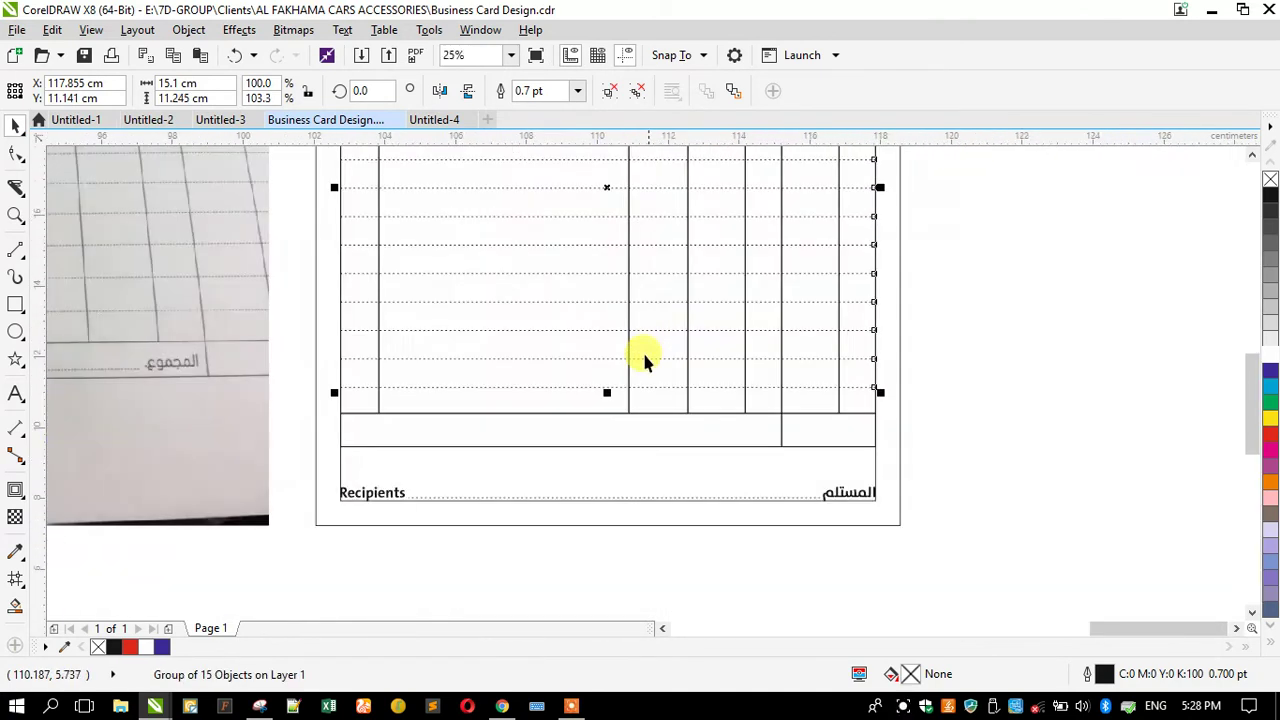
{"action": "scroll", "coordinate": [549, 424], "scroll_direction": "up", "scroll_amount": 1}
{"action": "scroll", "coordinate": [632, 343], "scroll_direction": "up", "scroll_amount": 1}
{"action": "left_click_drag", "start_coordinate": [597, 340], "coordinate": [571, 337]}
{"action": "scroll", "coordinate": [560, 320], "scroll_direction": "down", "scroll_amount": 4}
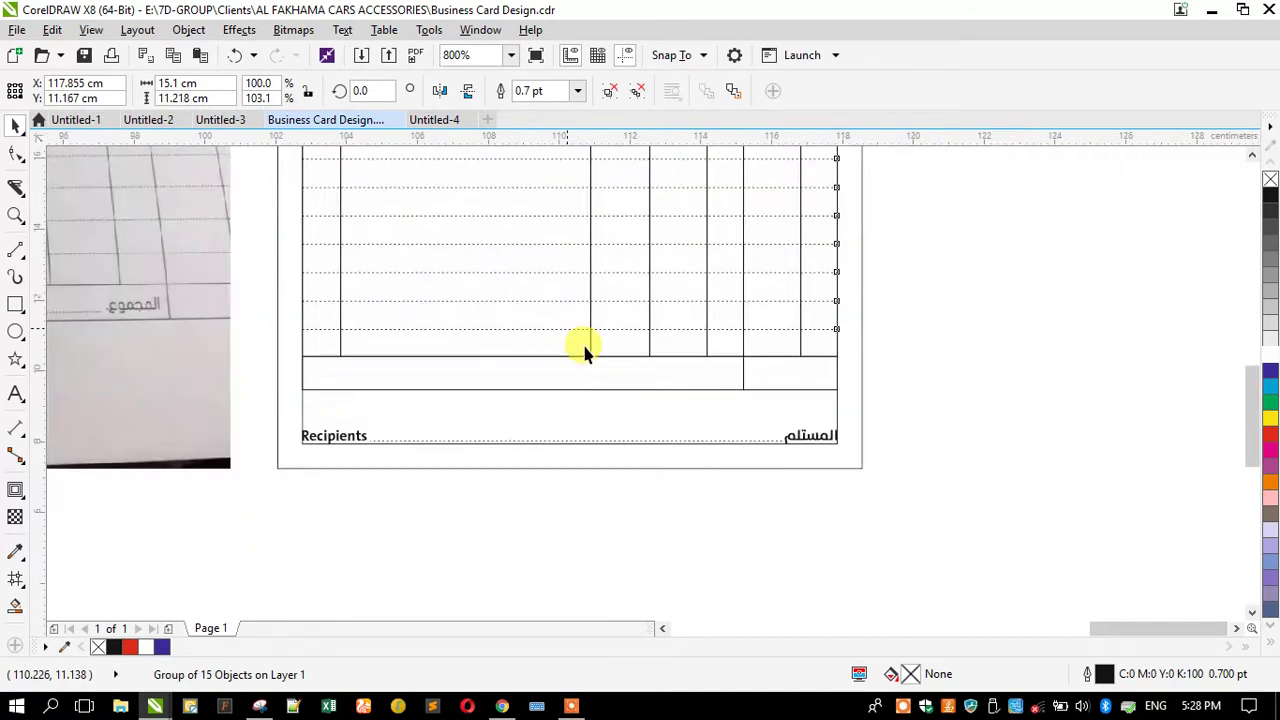
{"action": "scroll", "coordinate": [600, 330], "scroll_direction": "down", "scroll_amount": 1}
{"action": "scroll", "coordinate": [705, 360], "scroll_direction": "up", "scroll_amount": 2}
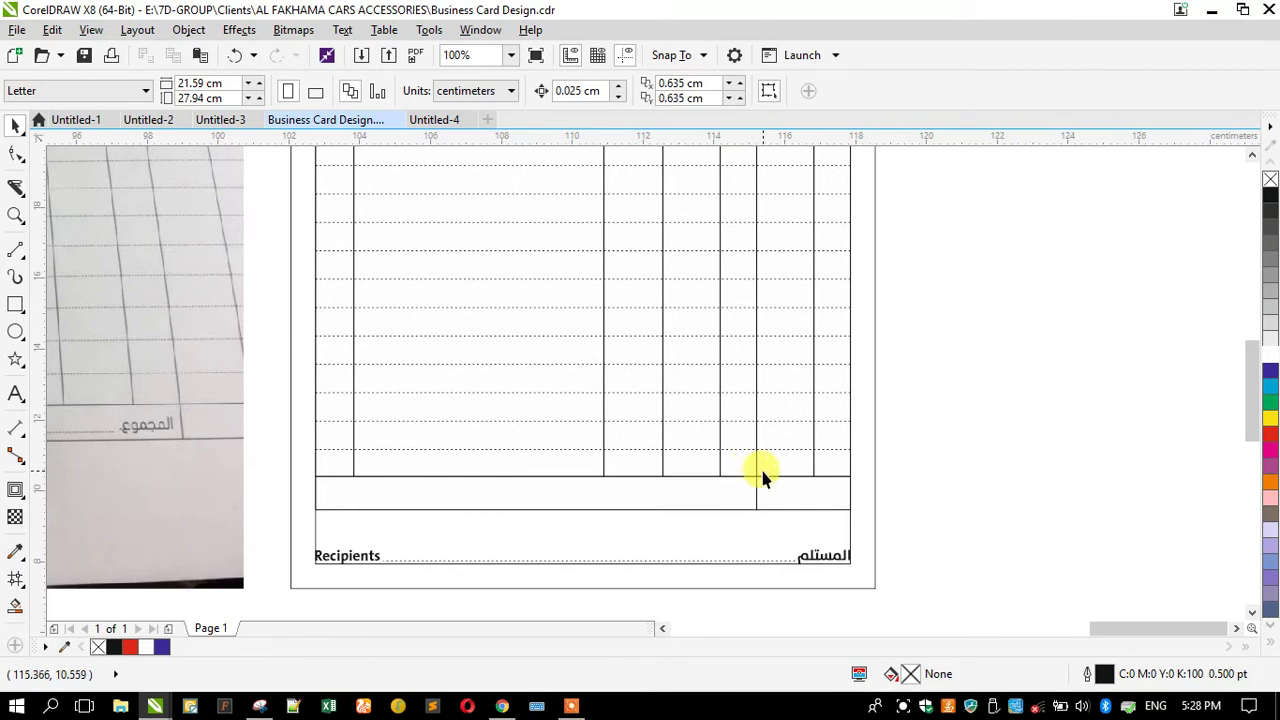
{"action": "left_click", "coordinate": [742, 492]}
{"action": "left_click", "coordinate": [908, 477]}
{"action": "left_click", "coordinate": [706, 494]}
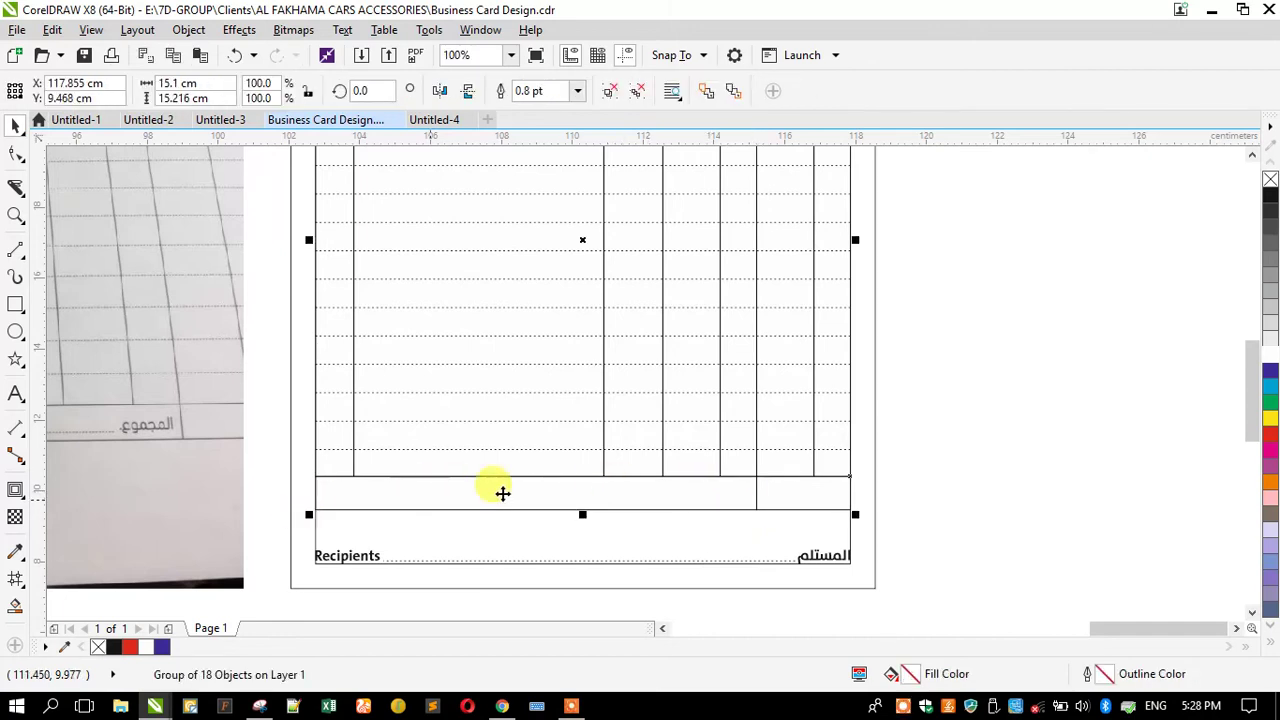
{"action": "left_click", "coordinate": [877, 491]}
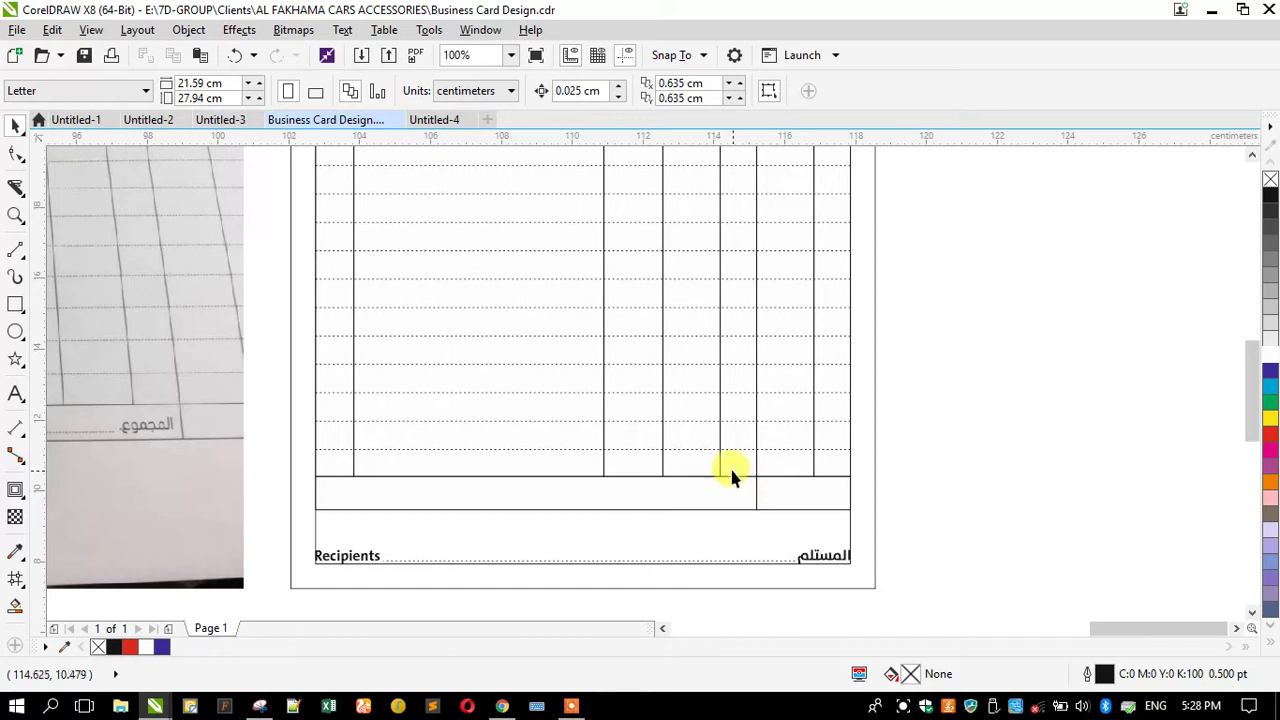
{"action": "left_click", "coordinate": [729, 472]}
{"action": "left_click", "coordinate": [706, 460]}
{"action": "scroll", "coordinate": [714, 463], "scroll_direction": "up", "scroll_amount": 2}
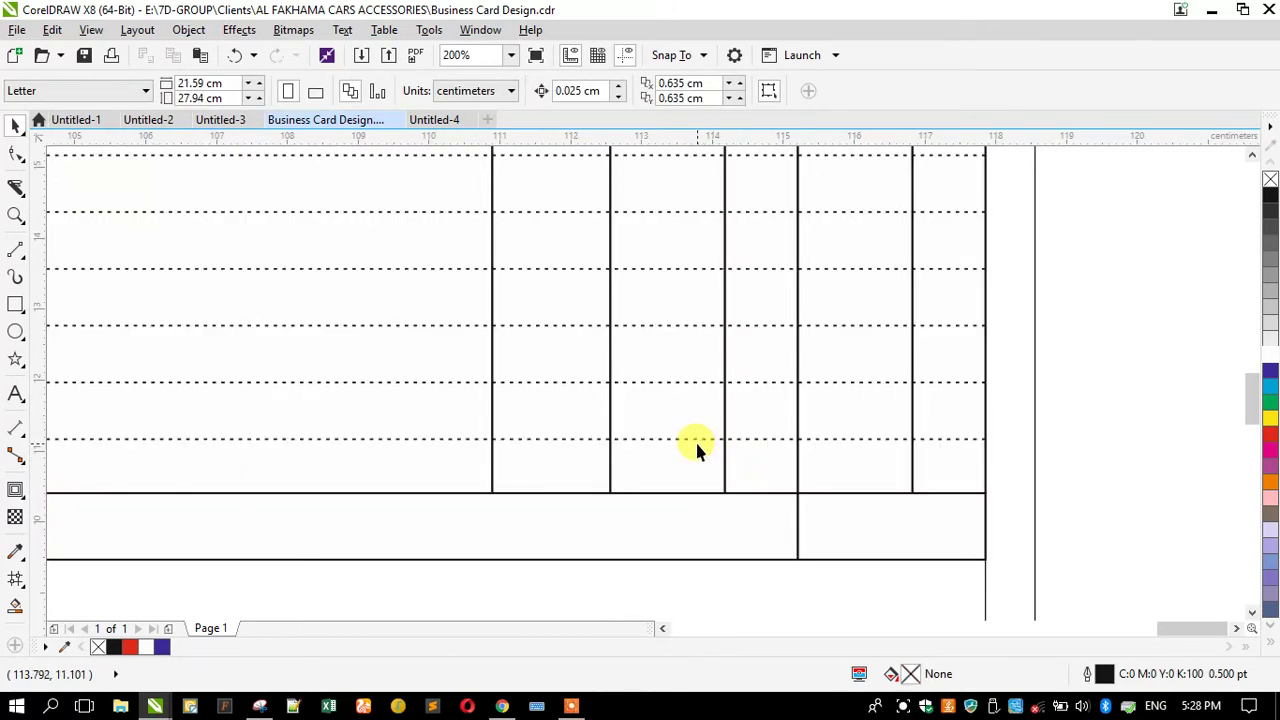
{"action": "left_click", "coordinate": [695, 441], "text": "ctrl"}
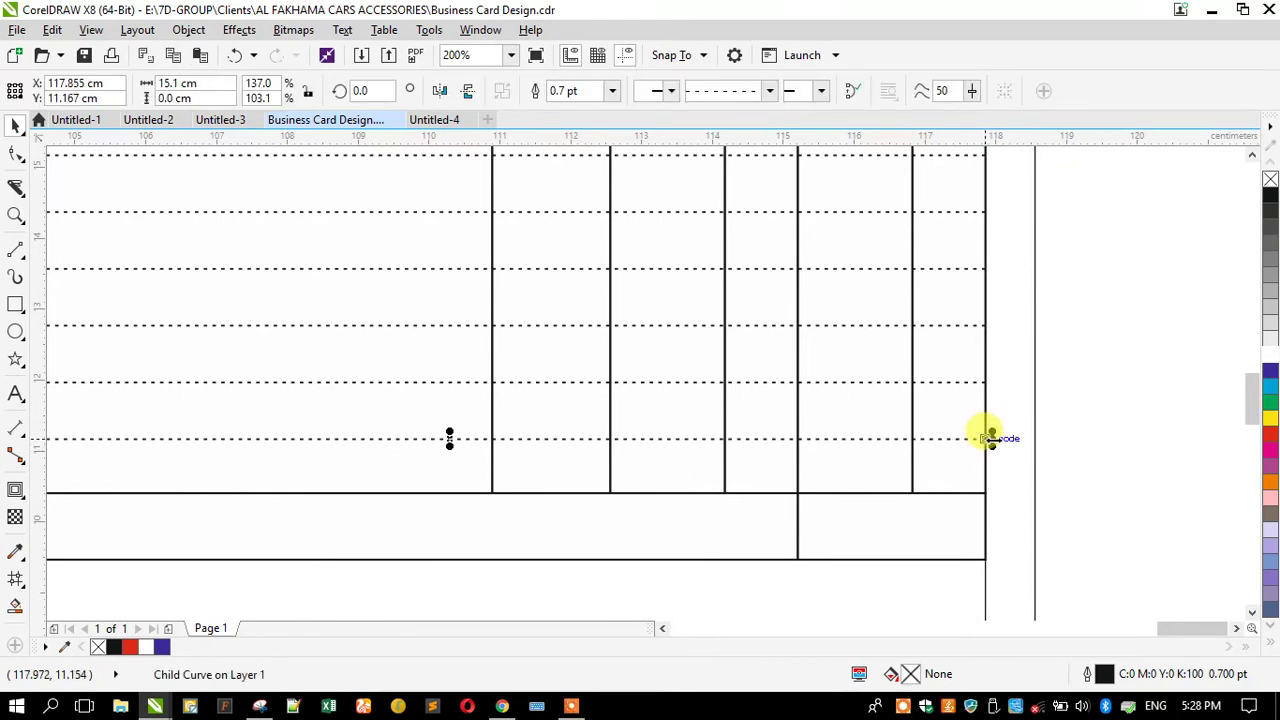
{"action": "left_click", "coordinate": [1071, 444]}
Step: Draw a rectangle over the table's last item row, from the quantity column to the table's outer edge, about 6.96 × 0.76 cm
{"action": "left_click", "coordinate": [15, 305]}
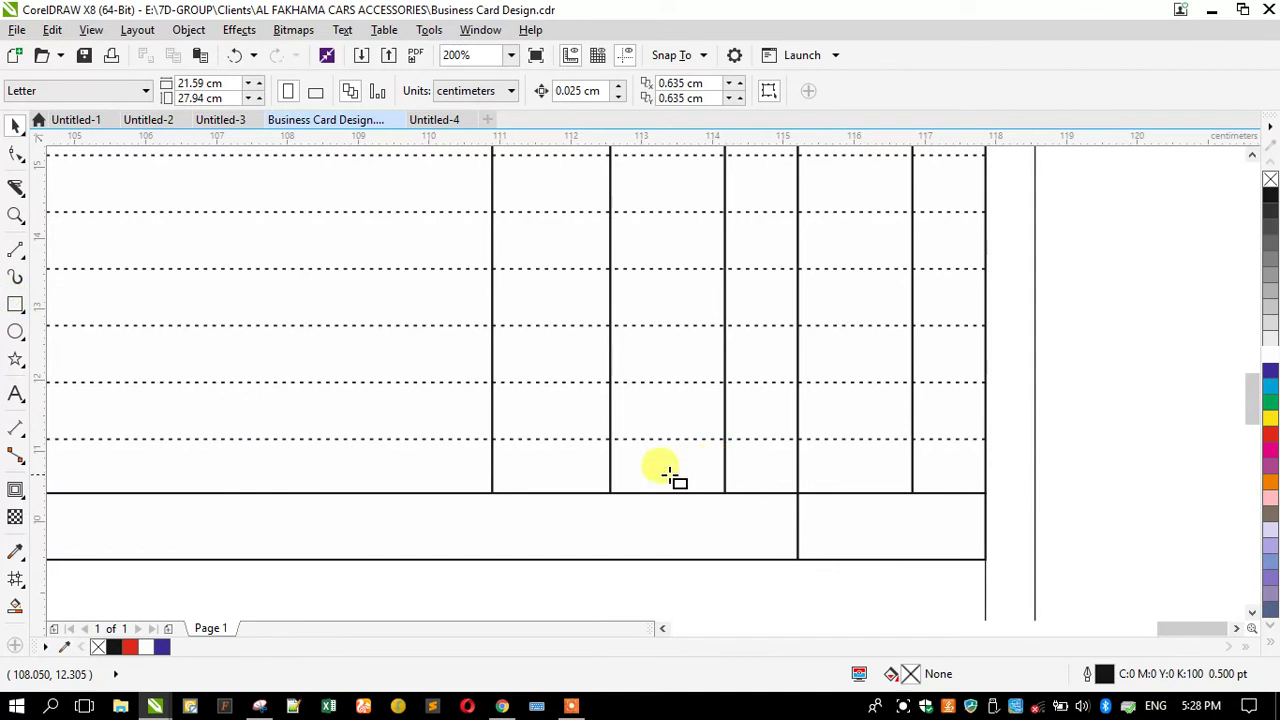
{"action": "left_click_drag", "start_coordinate": [590, 455], "coordinate": [802, 434]}
{"action": "left_click", "coordinate": [15, 125]}
{"action": "left_click_drag", "start_coordinate": [802, 465], "coordinate": [986, 462]}
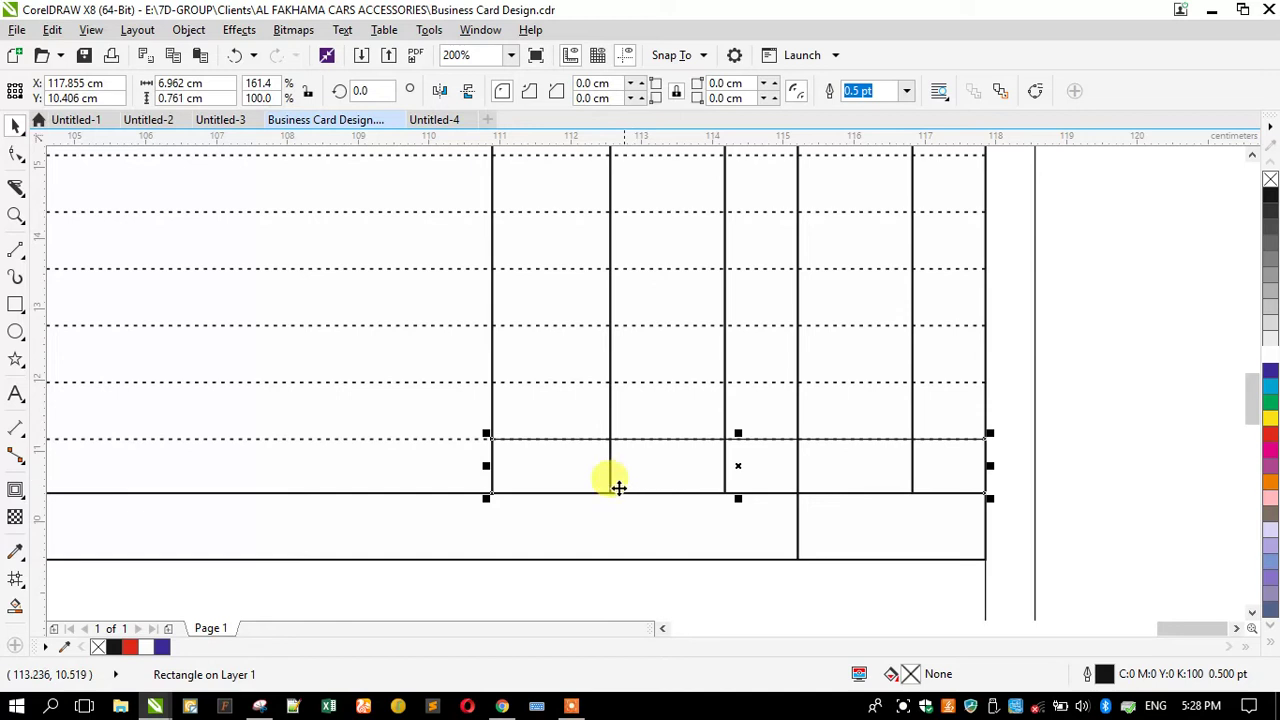
Step: Give the new rectangle a 0.8 pt outline and a white fill
{"action": "key", "text": "F12"}
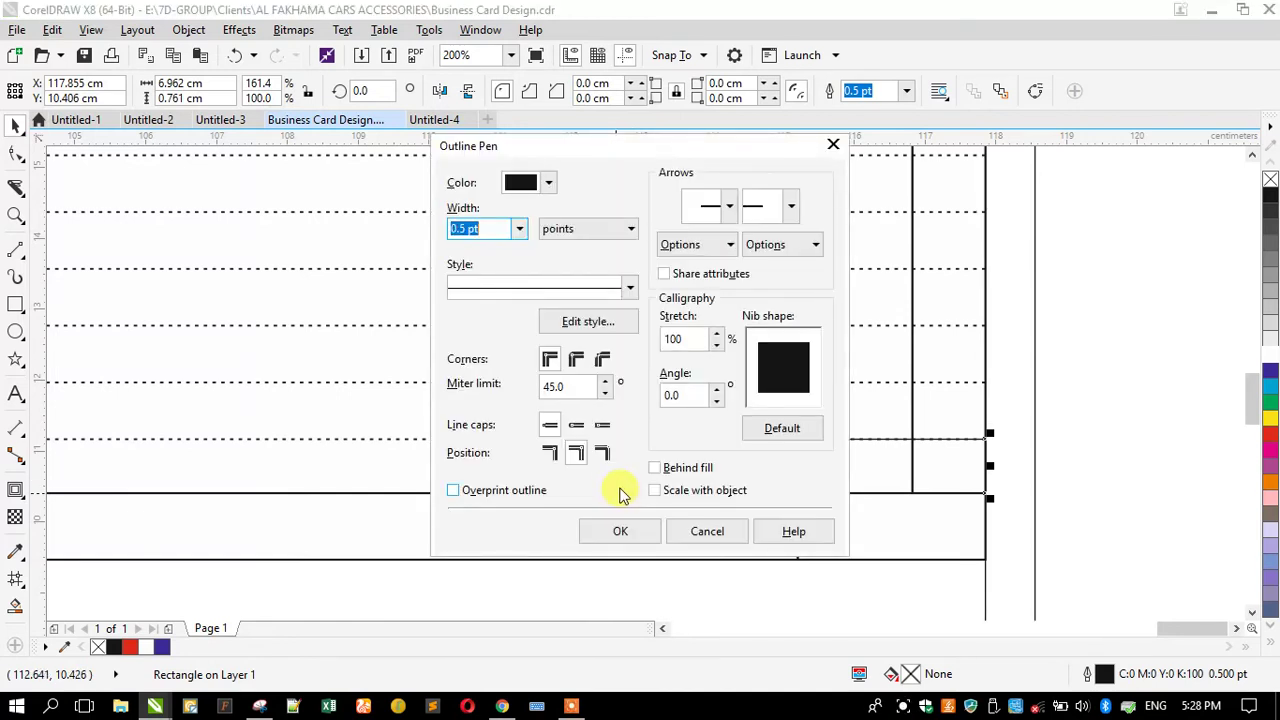
{"action": "type", "text": "0.8"}
{"action": "key", "text": "Return"}
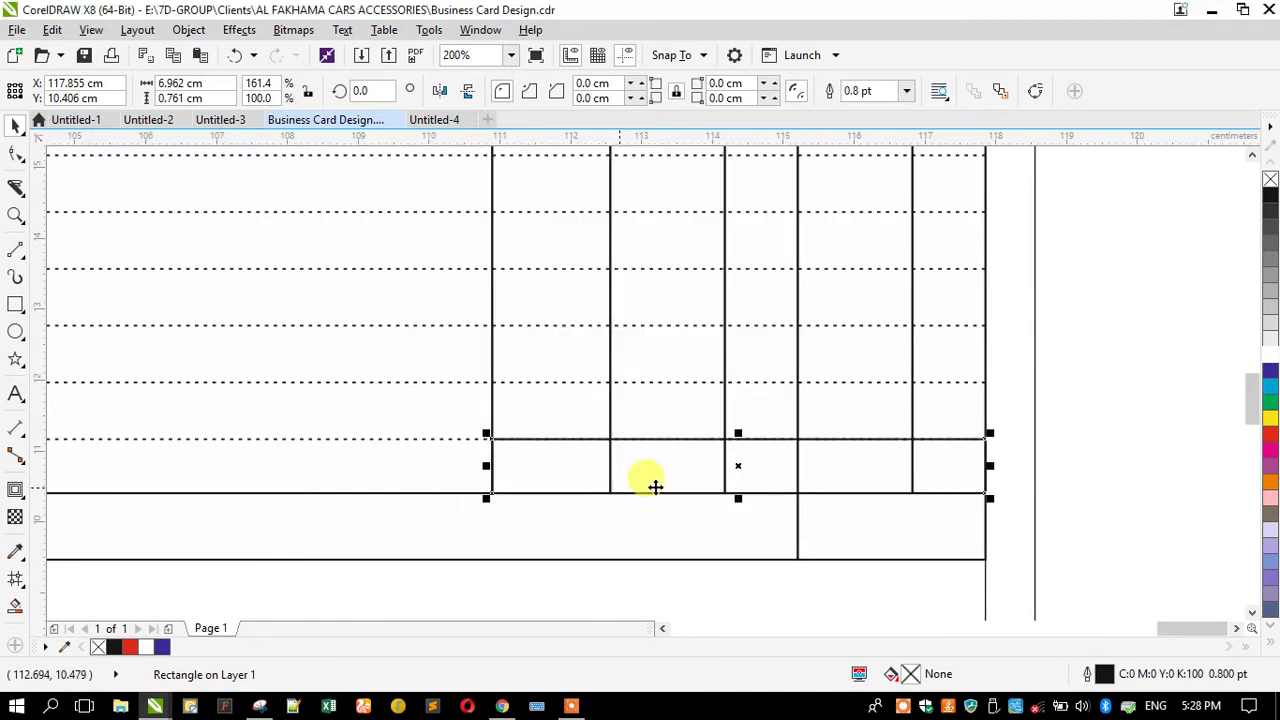
{"action": "left_click", "coordinate": [1268, 362]}
{"action": "left_click", "coordinate": [1039, 404]}
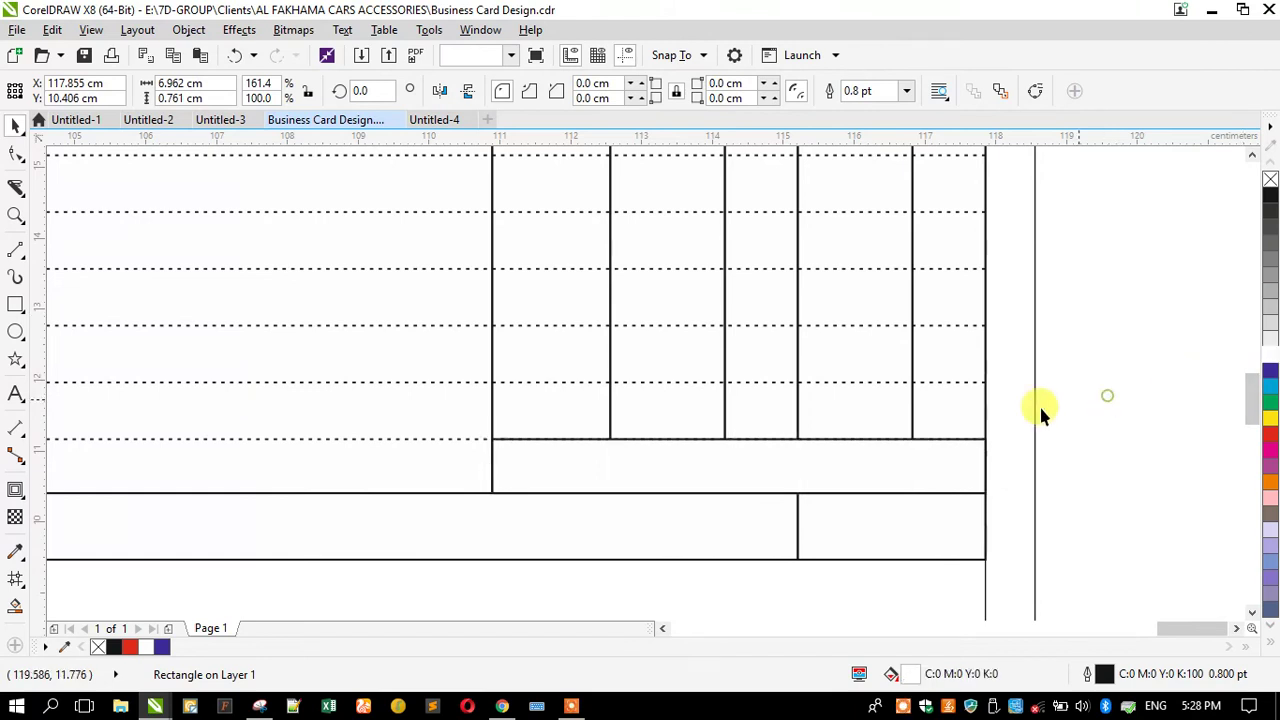
Step: Narrow the white rectangle to about 4.31 cm, ending at the total row's divider, and add a mirrored copy about 2.65 cm wide beside it
{"action": "left_click", "coordinate": [900, 468]}
{"action": "left_click_drag", "start_coordinate": [988, 466], "coordinate": [806, 478]}
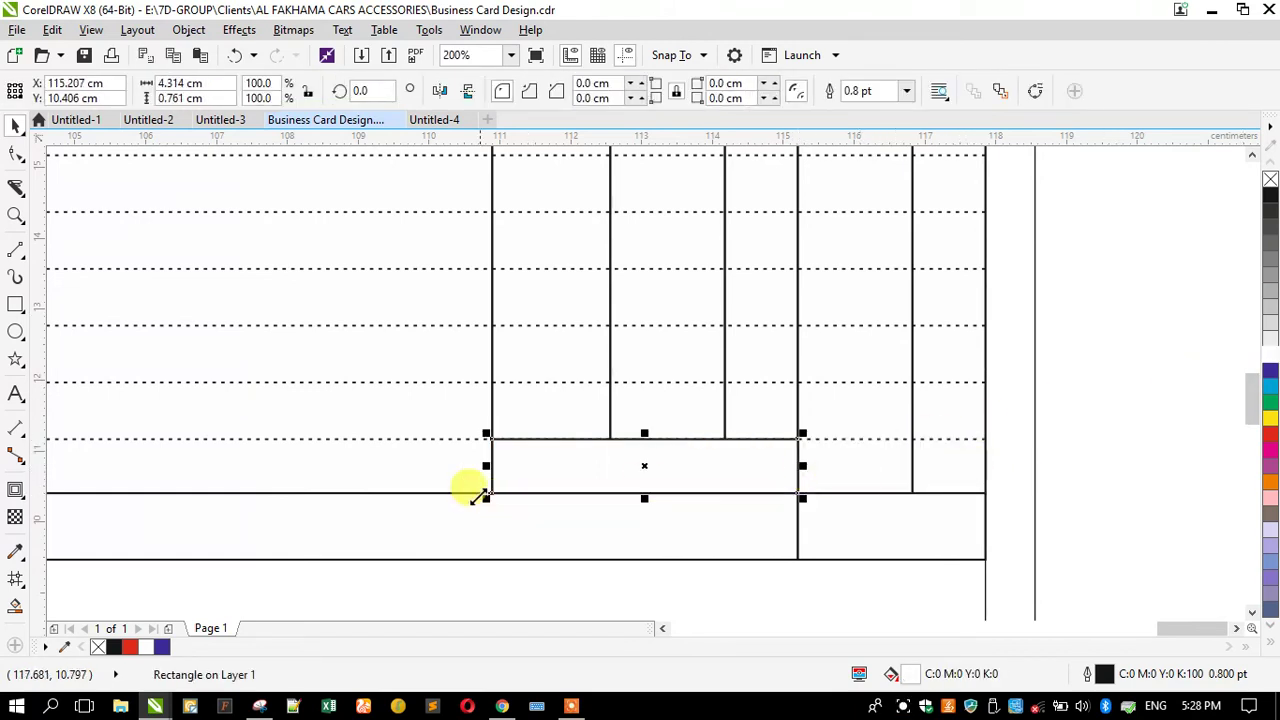
{"action": "left_click_drag", "start_coordinate": [486, 466], "coordinate": [992, 447]}
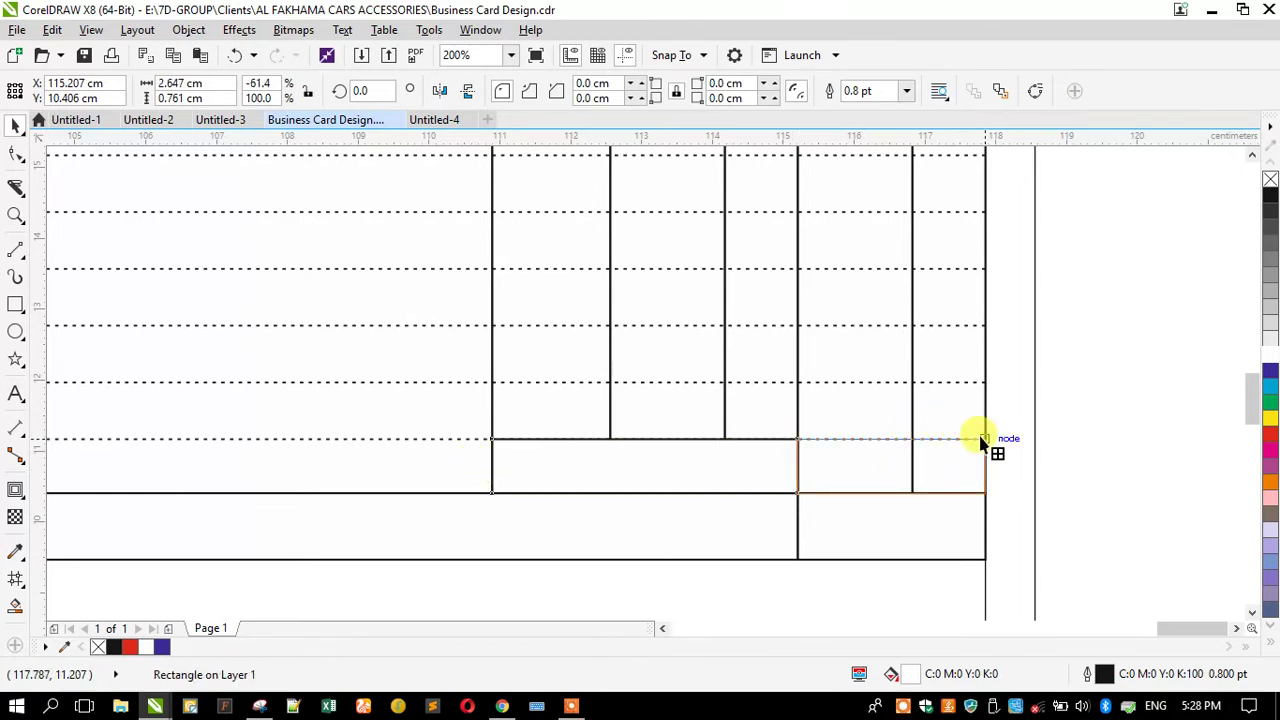
{"action": "left_click", "coordinate": [1271, 183]}
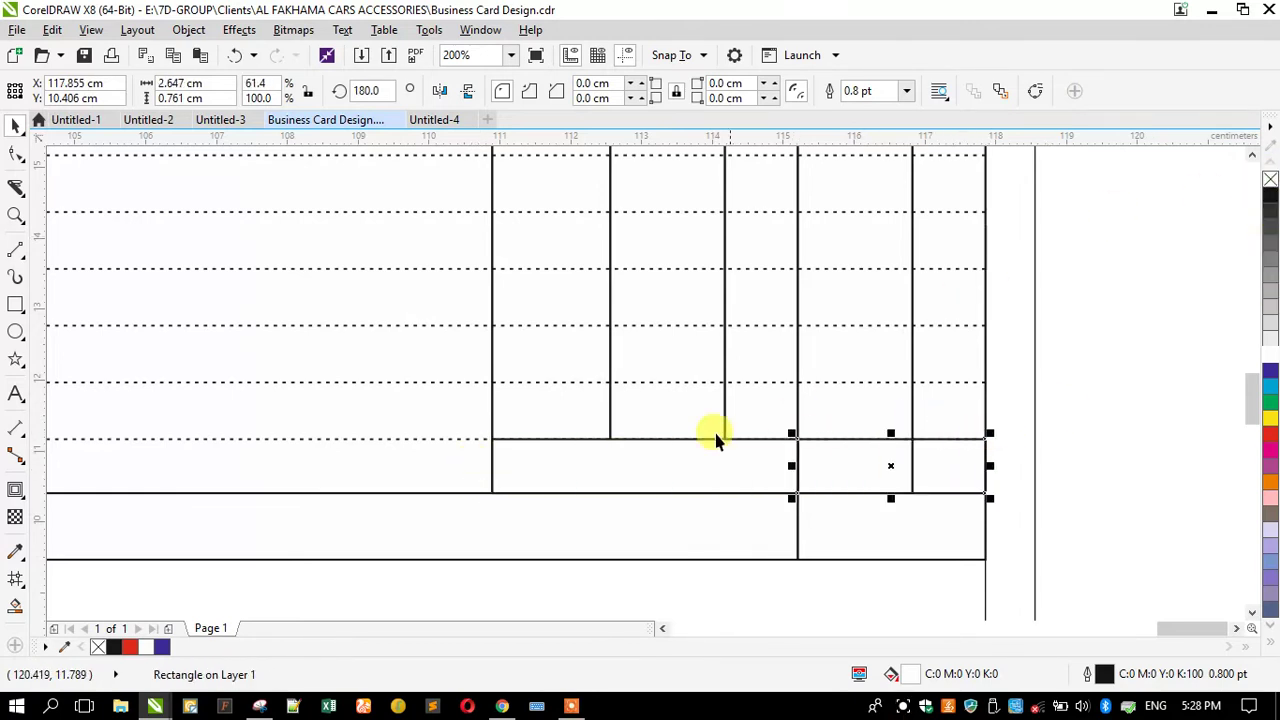
Step: Copy the pair of white rectangles upward twice to form three stacked total rows at the table's lower end
{"action": "left_click", "coordinate": [660, 473], "text": "shift"}
{"action": "left_click_drag", "start_coordinate": [750, 491], "coordinate": [738, 432]}
{"action": "left_click_drag", "start_coordinate": [738, 379], "coordinate": [377, 366]}
{"action": "left_click_drag", "start_coordinate": [721, 445], "coordinate": [703, 329]}
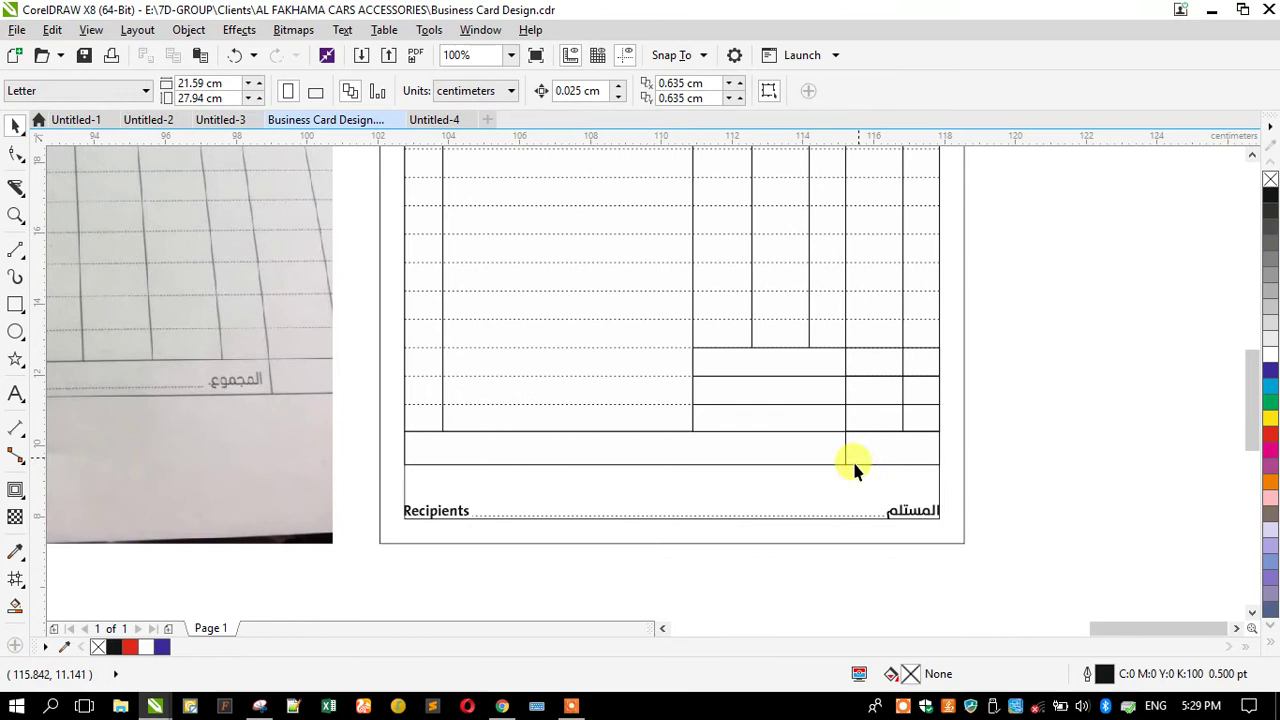
{"action": "scroll", "coordinate": [775, 500], "scroll_direction": "down", "scroll_amount": 1}
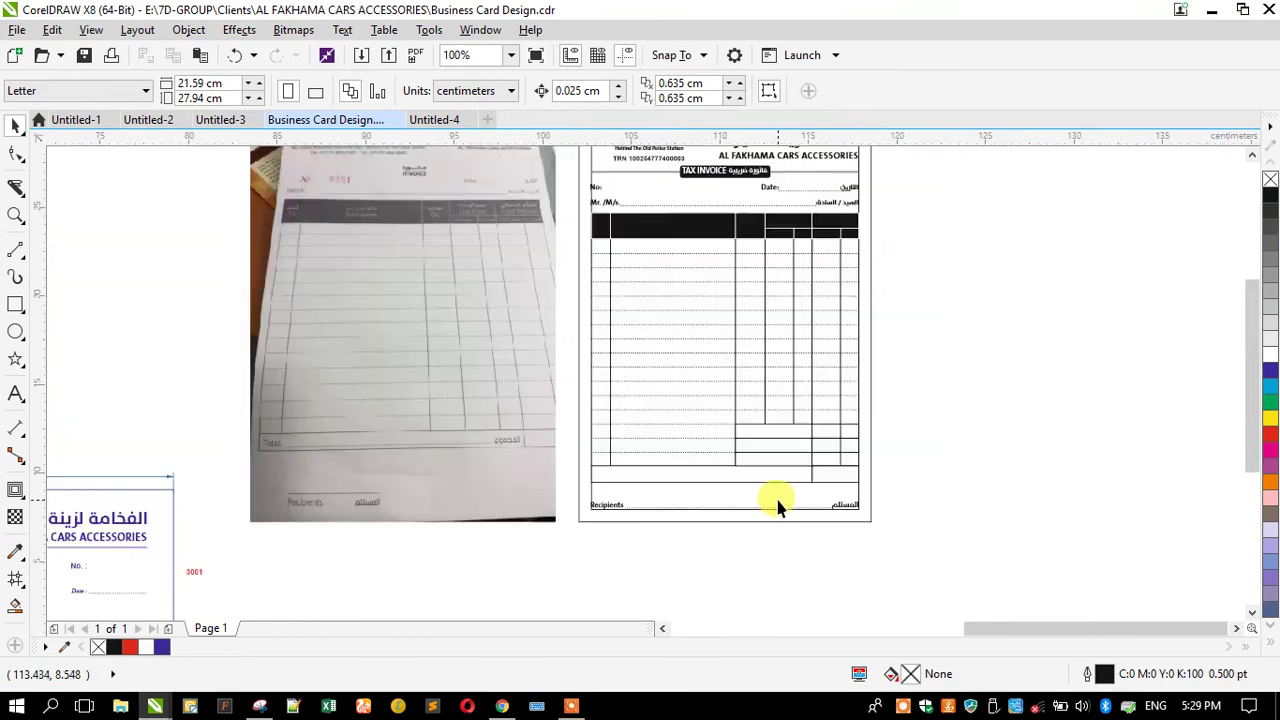
{"action": "scroll", "coordinate": [814, 486], "scroll_direction": "up", "scroll_amount": 1}
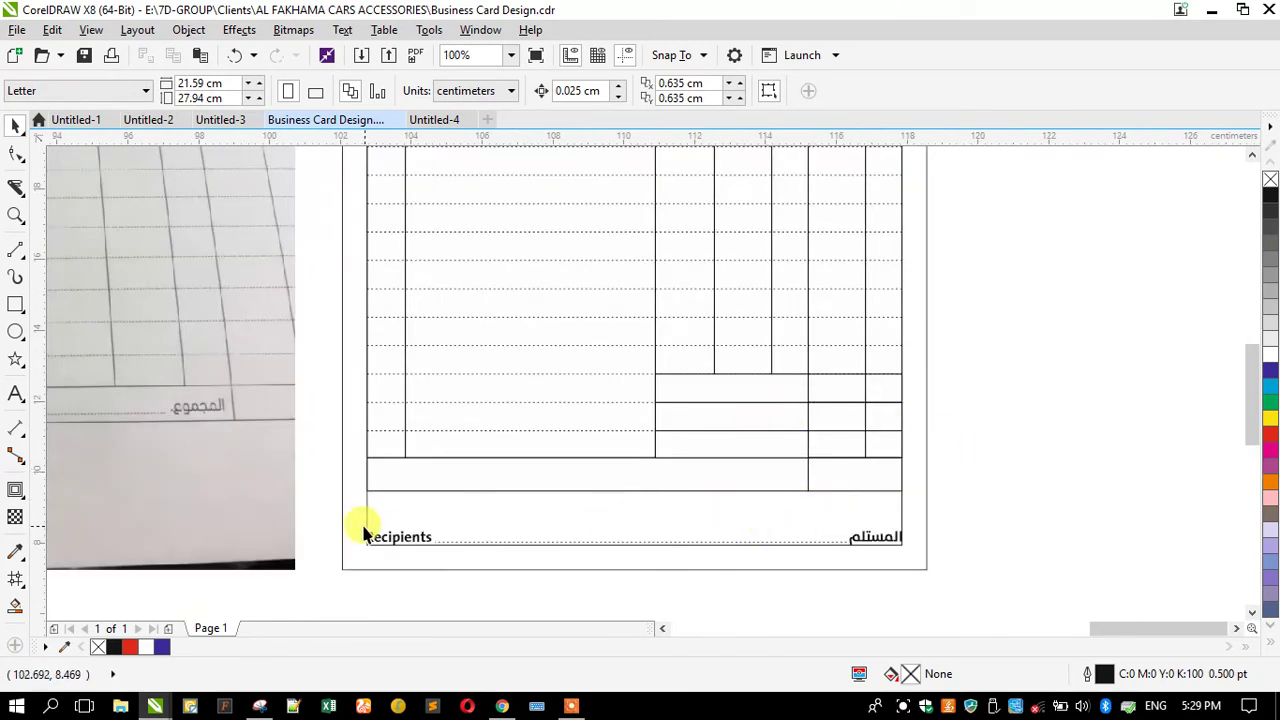
Step: Copy the "Recipients" label into the total rows and replace its text with the three lines "TOTAL", "VAT 5 %" and "TOTAL WITH VAT"
{"action": "left_click_drag", "start_coordinate": [380, 540], "coordinate": [742, 396]}
{"action": "left_click", "coordinate": [15, 393]}
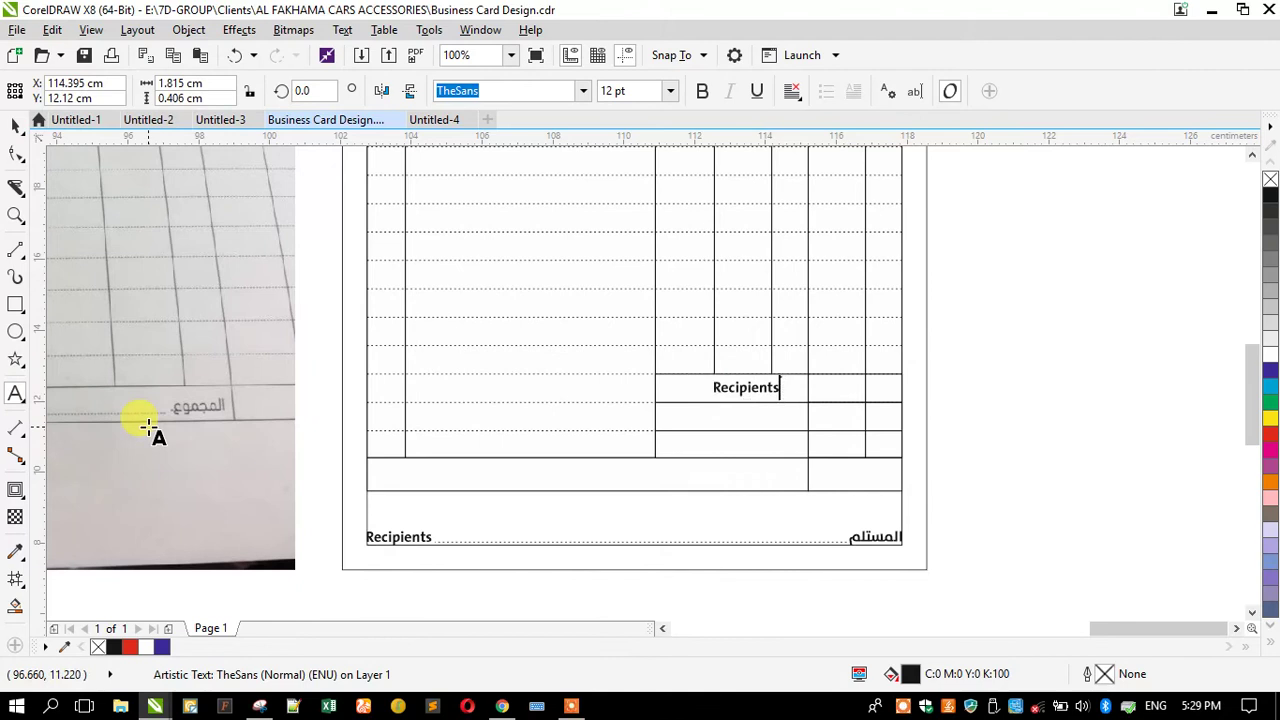
{"action": "key", "text": "ctrl+a"}
{"action": "key", "text": "Caps_Lock"}
{"action": "type", "text": "OT"}
{"action": "key", "text": "BackSpace"}
{"action": "key", "text": "BackSpace"}
{"action": "type", "text": "TO"}
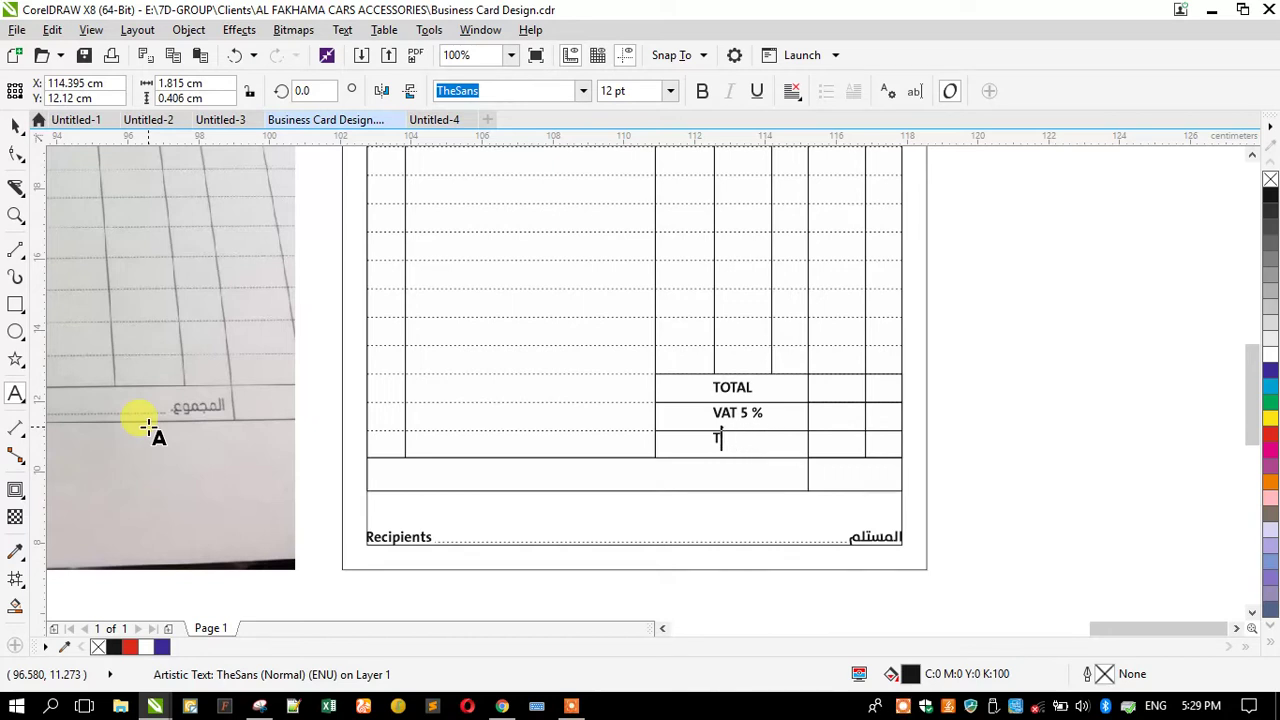
{"action": "key", "text": "Caps_Lock"}
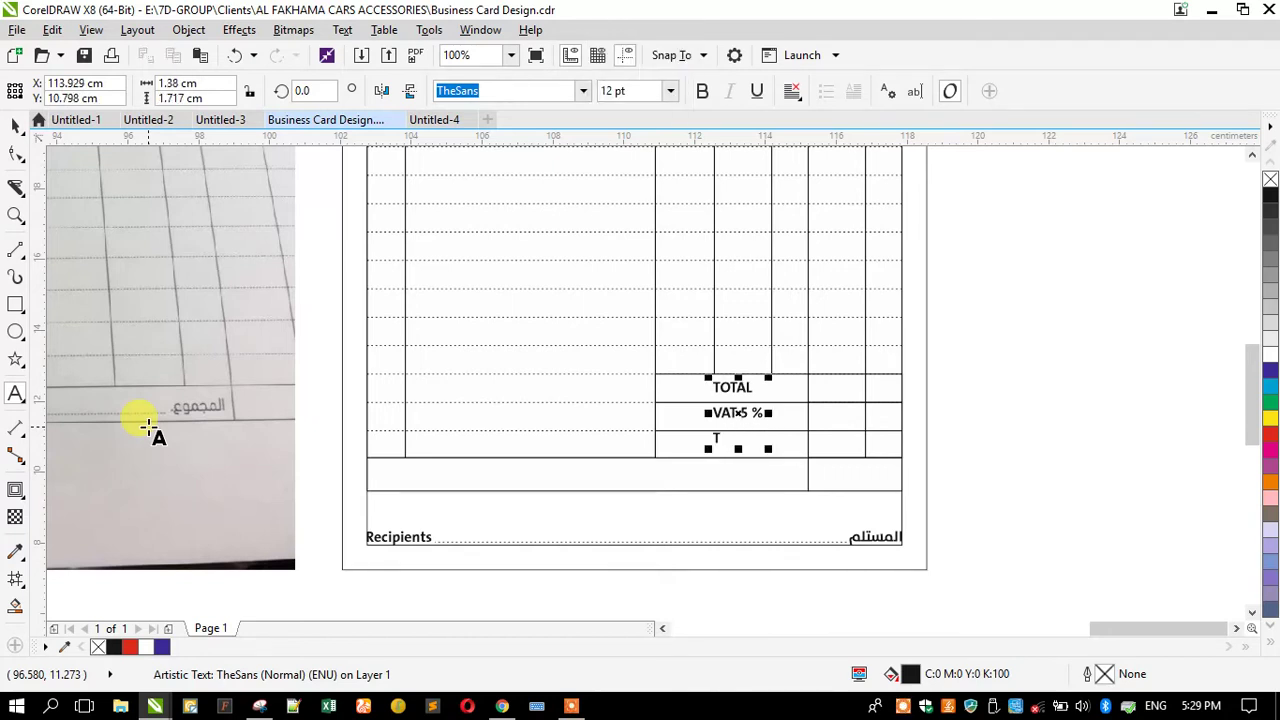
{"action": "key", "text": "Caps_Lock"}
{"action": "type", "text": "AL WITH VAT"}
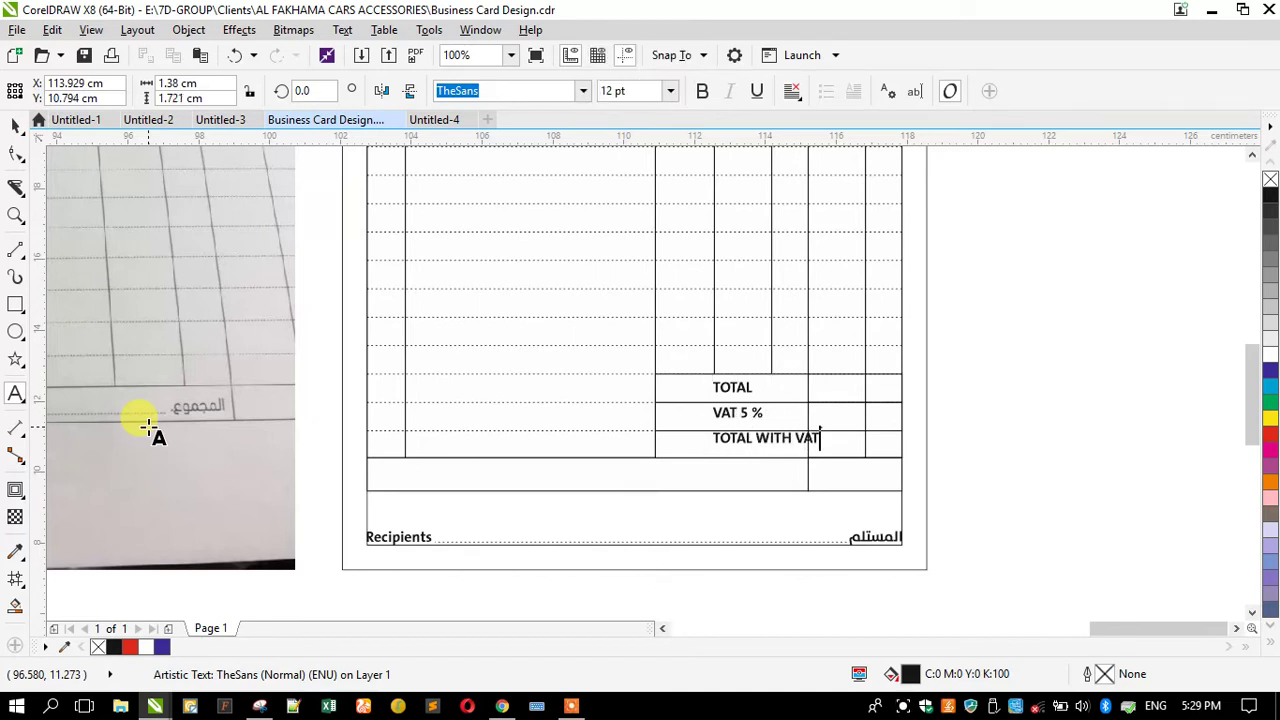
{"action": "left_click", "coordinate": [15, 125]}
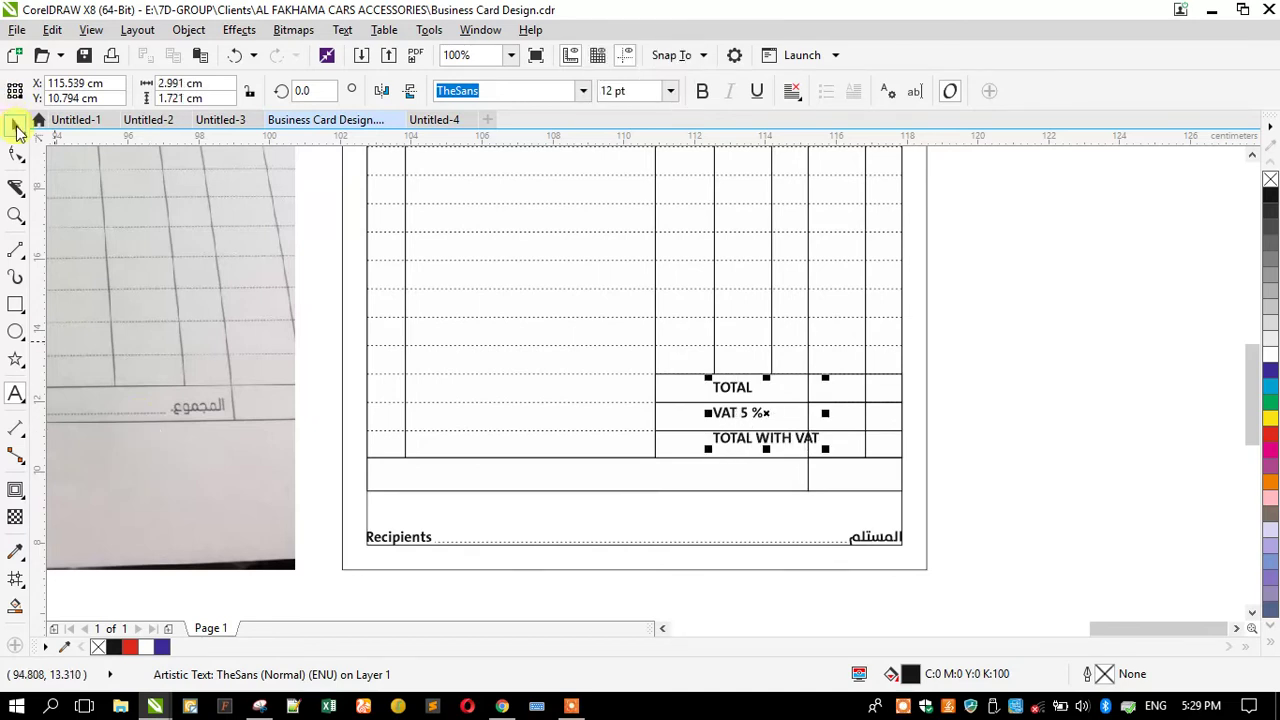
Step: Right-align the three-line totals text and place it just inside the divider of the wide total cells
{"action": "left_click", "coordinate": [791, 91]}
{"action": "left_click", "coordinate": [815, 178]}
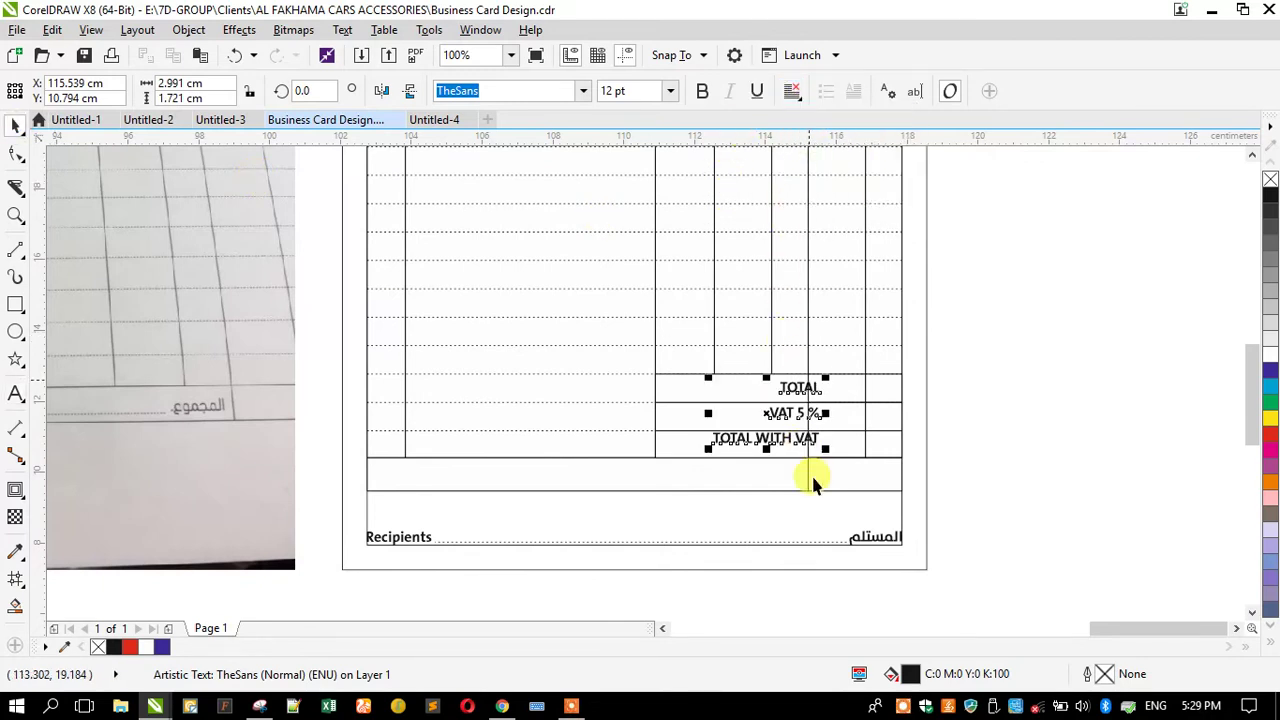
{"action": "scroll", "coordinate": [795, 393], "scroll_direction": "up", "scroll_amount": 2}
{"action": "left_click_drag", "start_coordinate": [765, 277], "coordinate": [723, 280]}
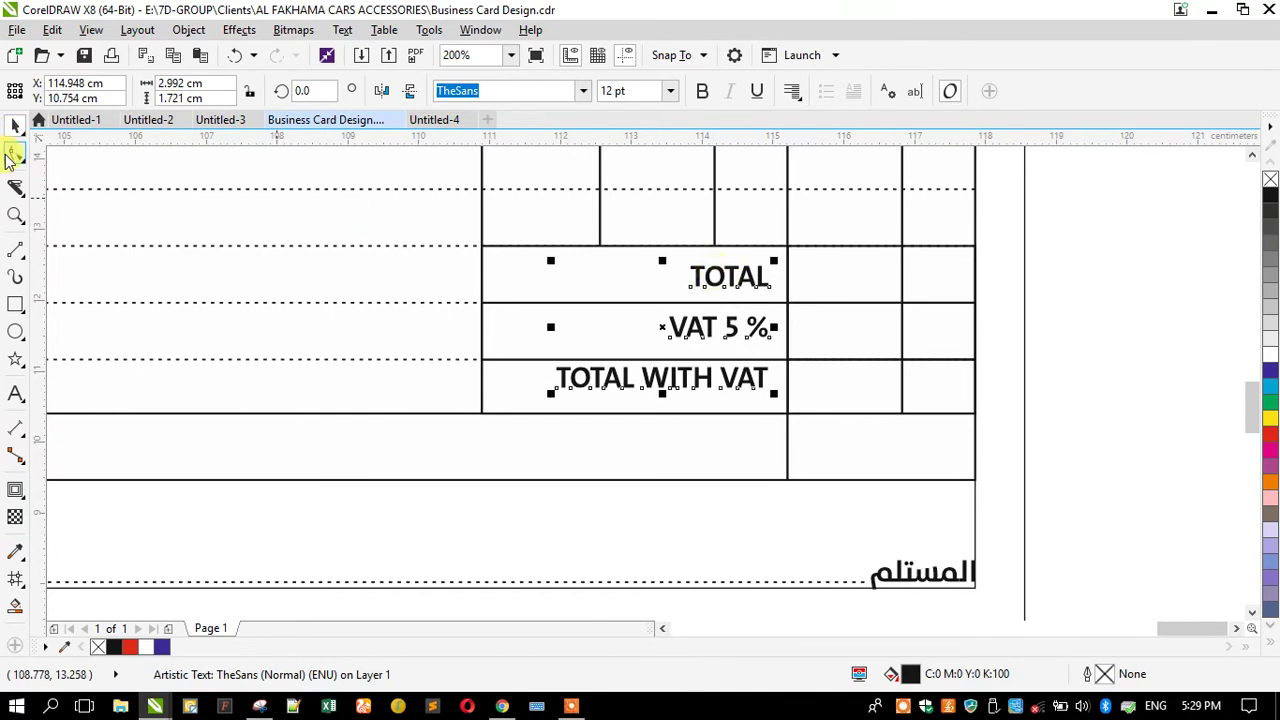
Step: Increase the line spacing of the totals text to an overall height of about 1.89 cm so each line fits its row
{"action": "left_click", "coordinate": [13, 154]}
{"action": "scroll", "coordinate": [580, 356], "scroll_direction": "up", "scroll_amount": 1}
{"action": "left_click", "coordinate": [440, 420]}
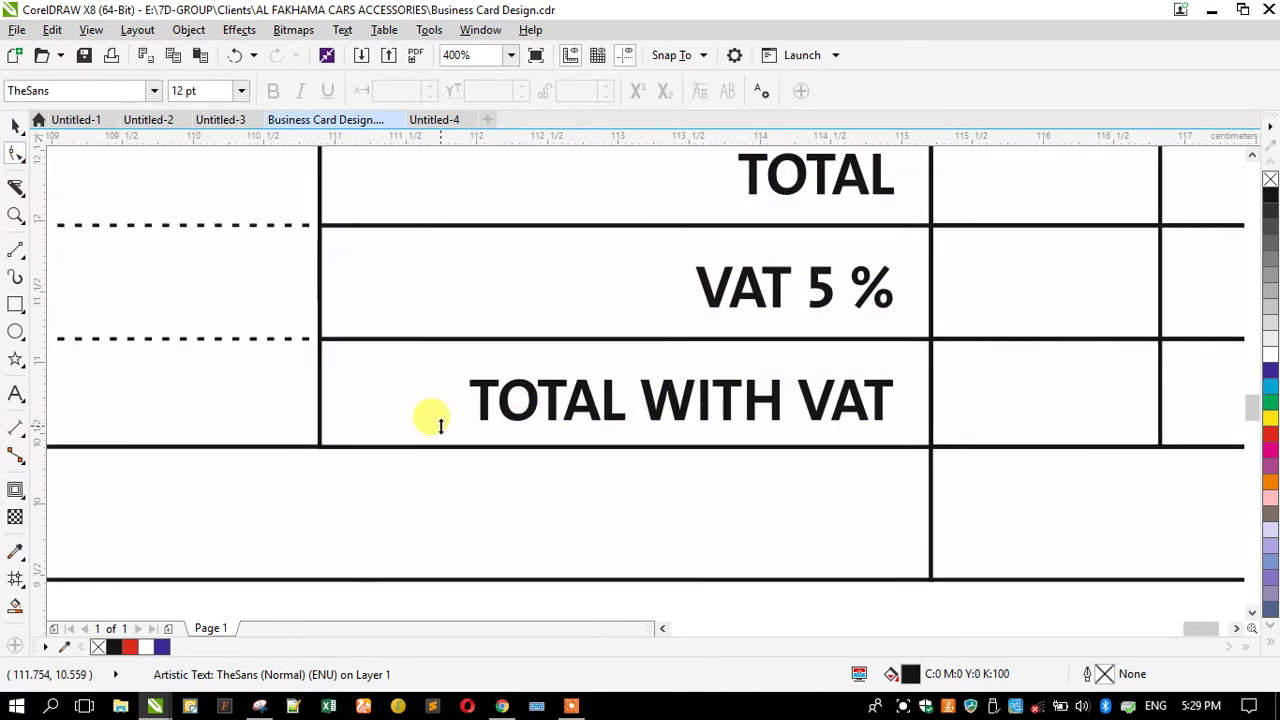
{"action": "left_click", "coordinate": [444, 430]}
Step: Place a copy of the "Mr. /M/s." label over the table's black header band and give it a white fill
{"action": "left_click", "coordinate": [15, 215]}
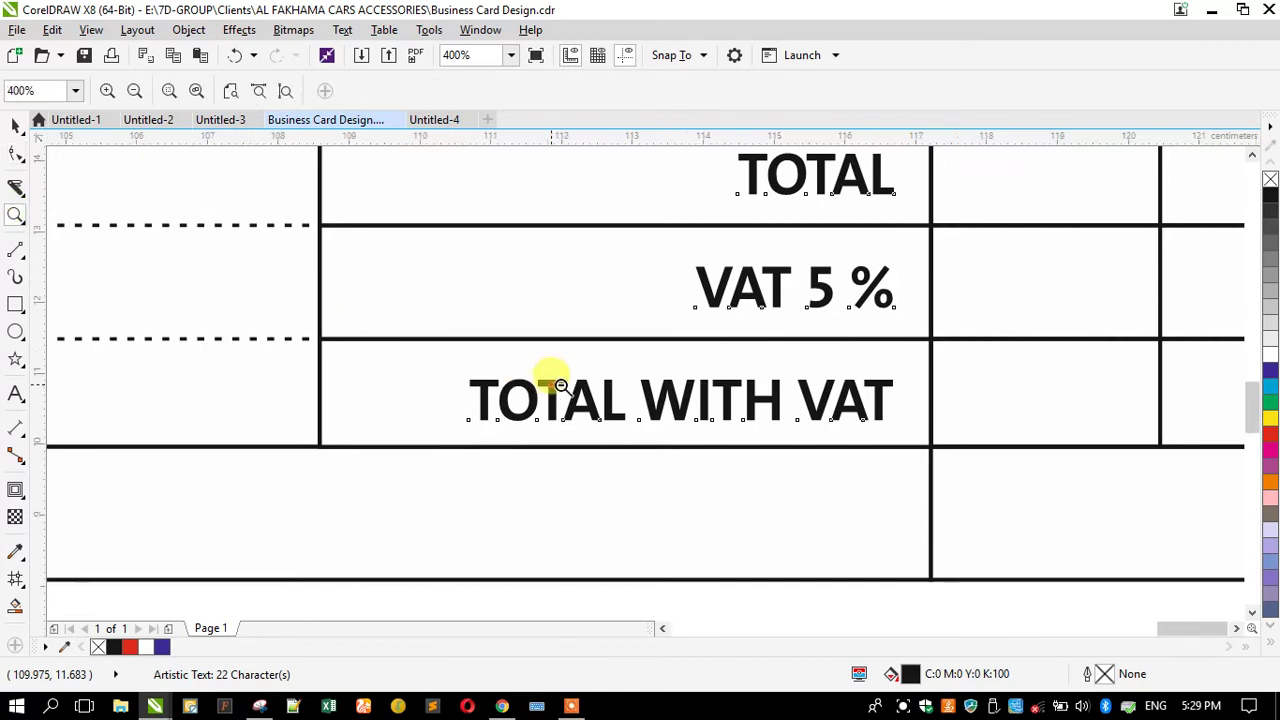
{"action": "right_click", "coordinate": [546, 378]}
{"action": "right_click", "coordinate": [627, 396]}
{"action": "right_click", "coordinate": [571, 420]}
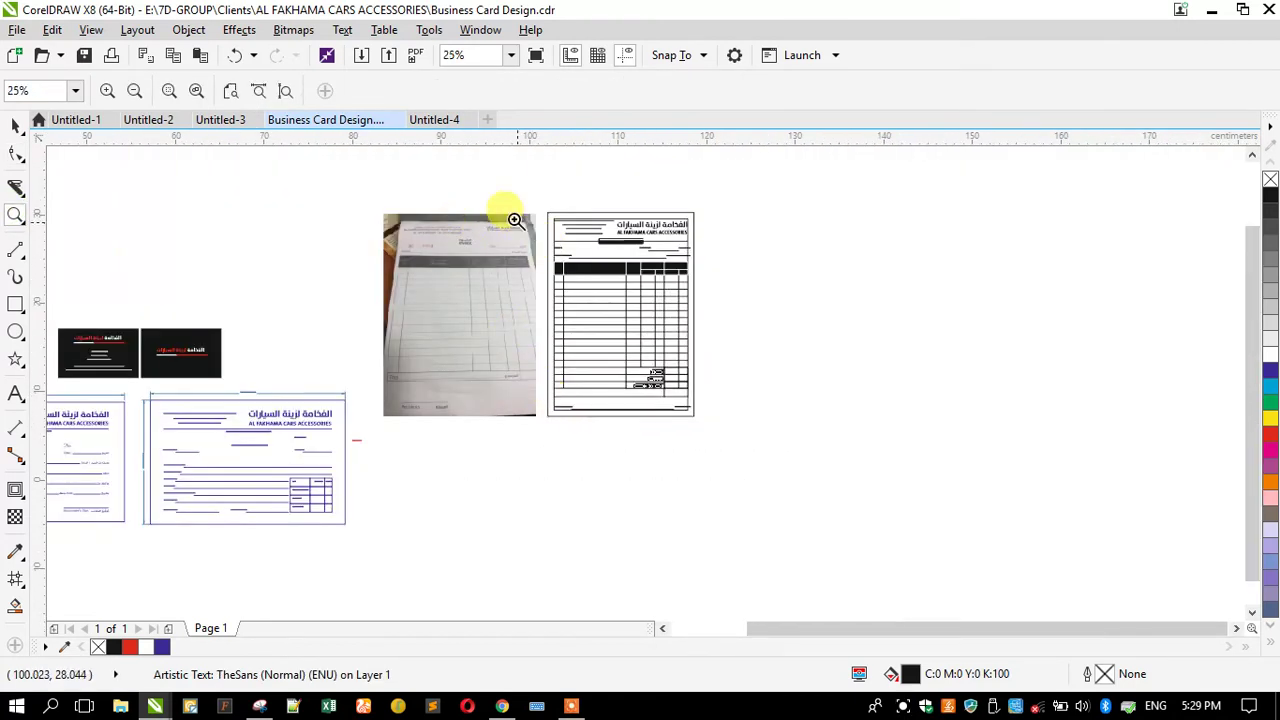
{"action": "left_click_drag", "start_coordinate": [376, 247], "coordinate": [752, 340]}
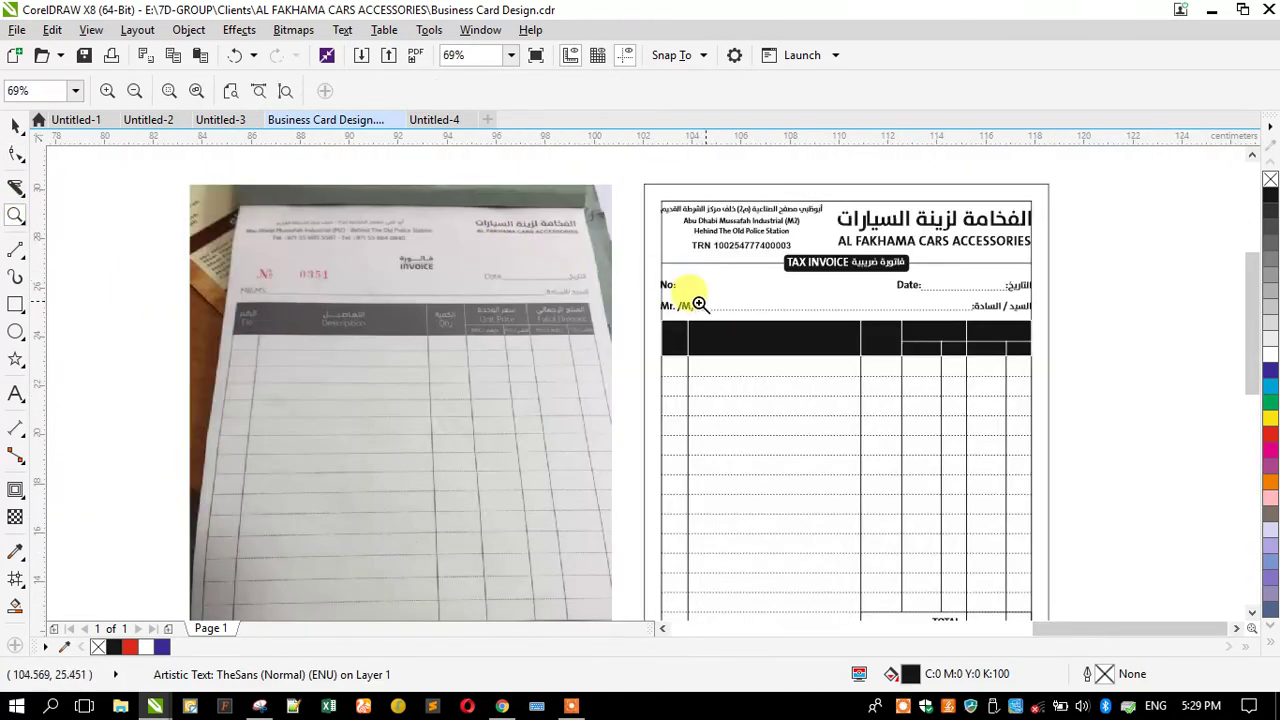
{"action": "left_click", "coordinate": [15, 127]}
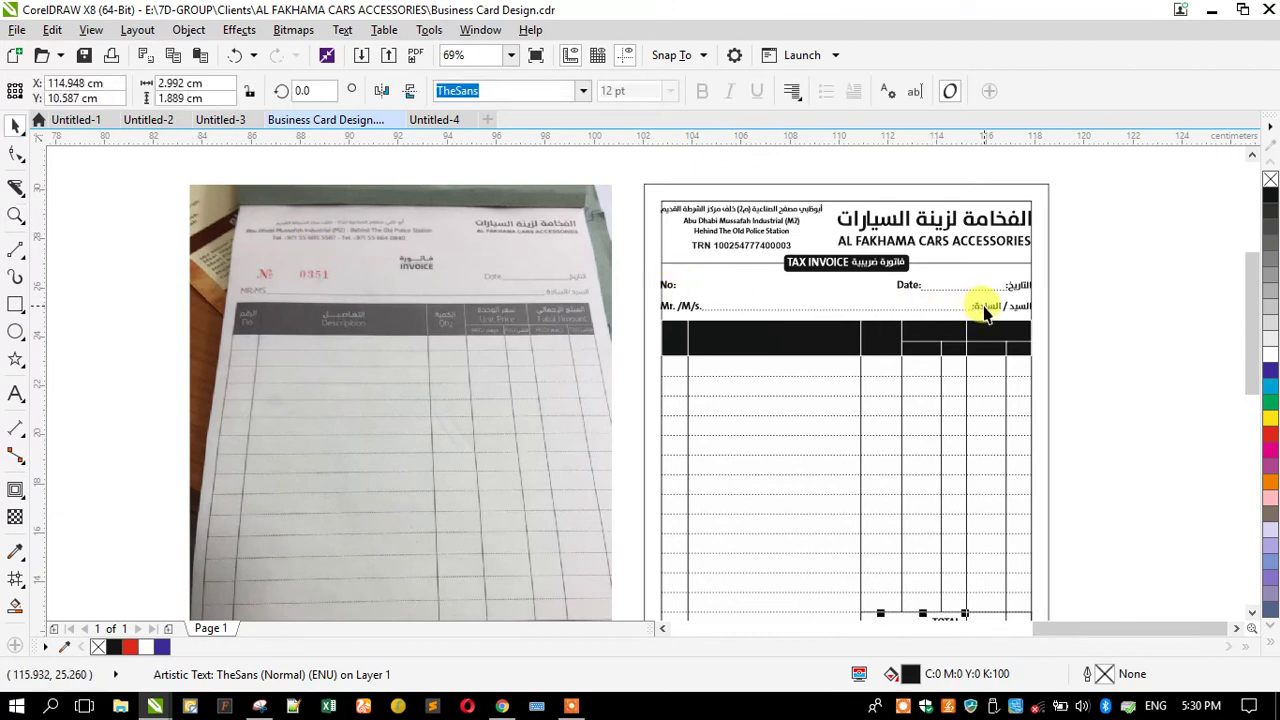
{"action": "scroll", "coordinate": [760, 246], "scroll_direction": "down", "scroll_amount": 2}
{"action": "left_click", "coordinate": [825, 430]}
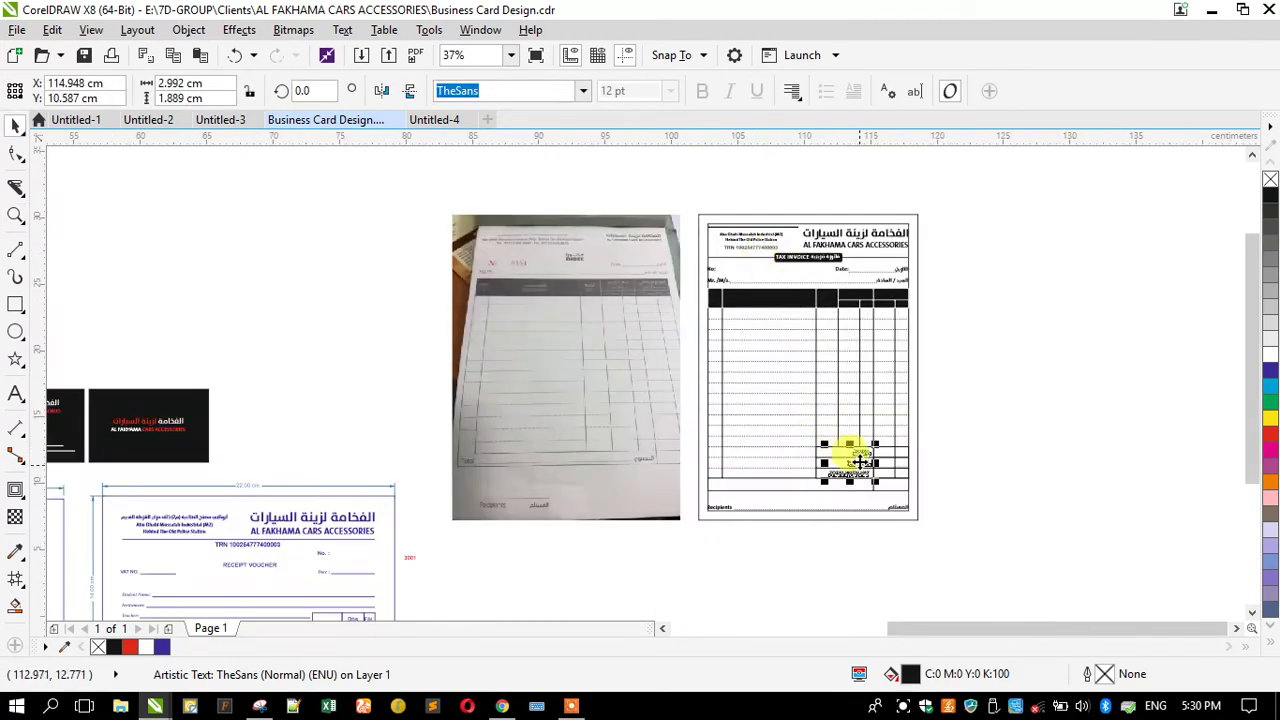
{"action": "scroll", "coordinate": [715, 270], "scroll_direction": "up", "scroll_amount": 2}
{"action": "left_click", "coordinate": [690, 347]}
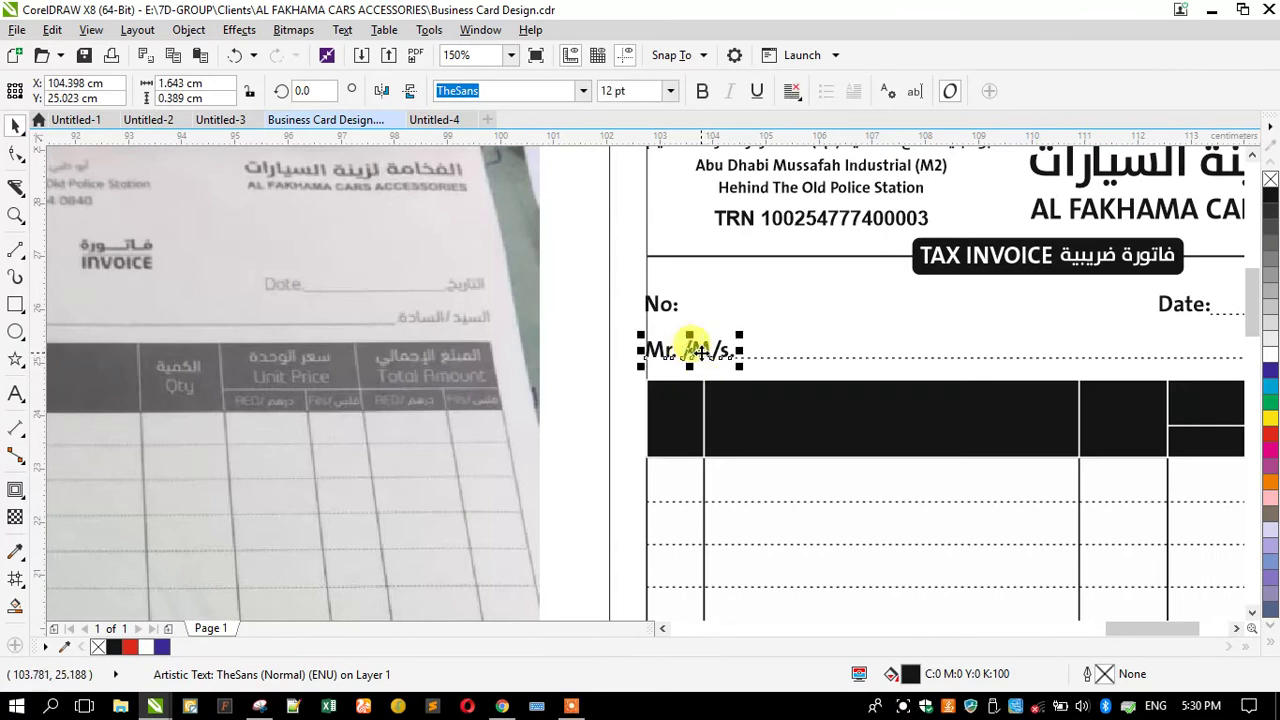
{"action": "left_click", "coordinate": [663, 630]}
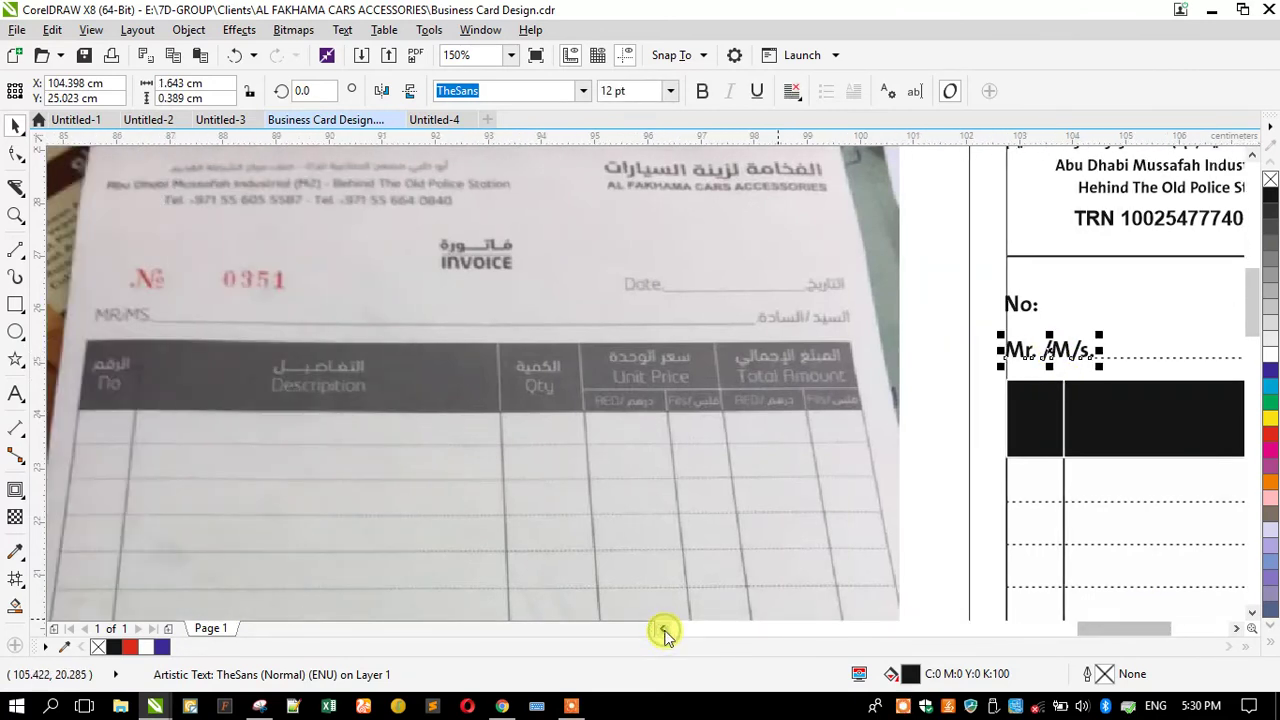
{"action": "left_click_drag", "start_coordinate": [1012, 350], "coordinate": [1050, 435]}
{"action": "left_click", "coordinate": [1268, 361]}
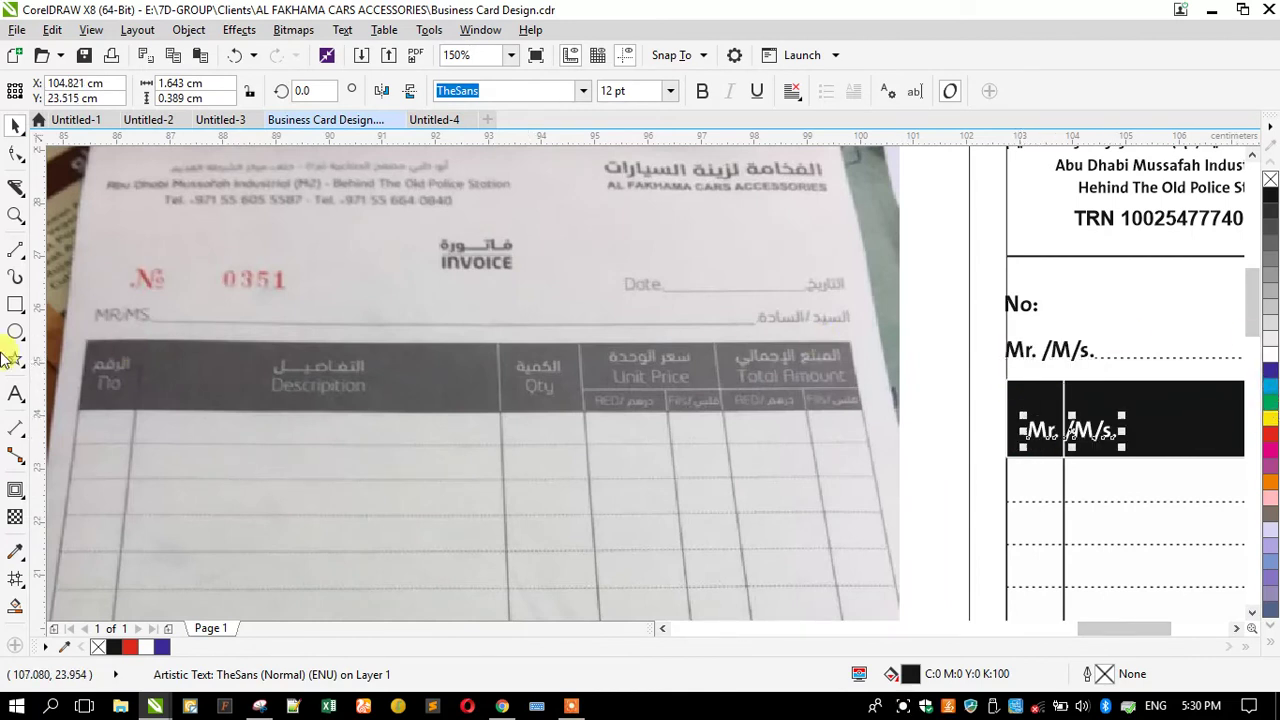
Step: Change the white label's text to "No" and place it in the header cell of the first column
{"action": "left_click", "coordinate": [13, 390]}
{"action": "key", "text": "ctrl+a"}
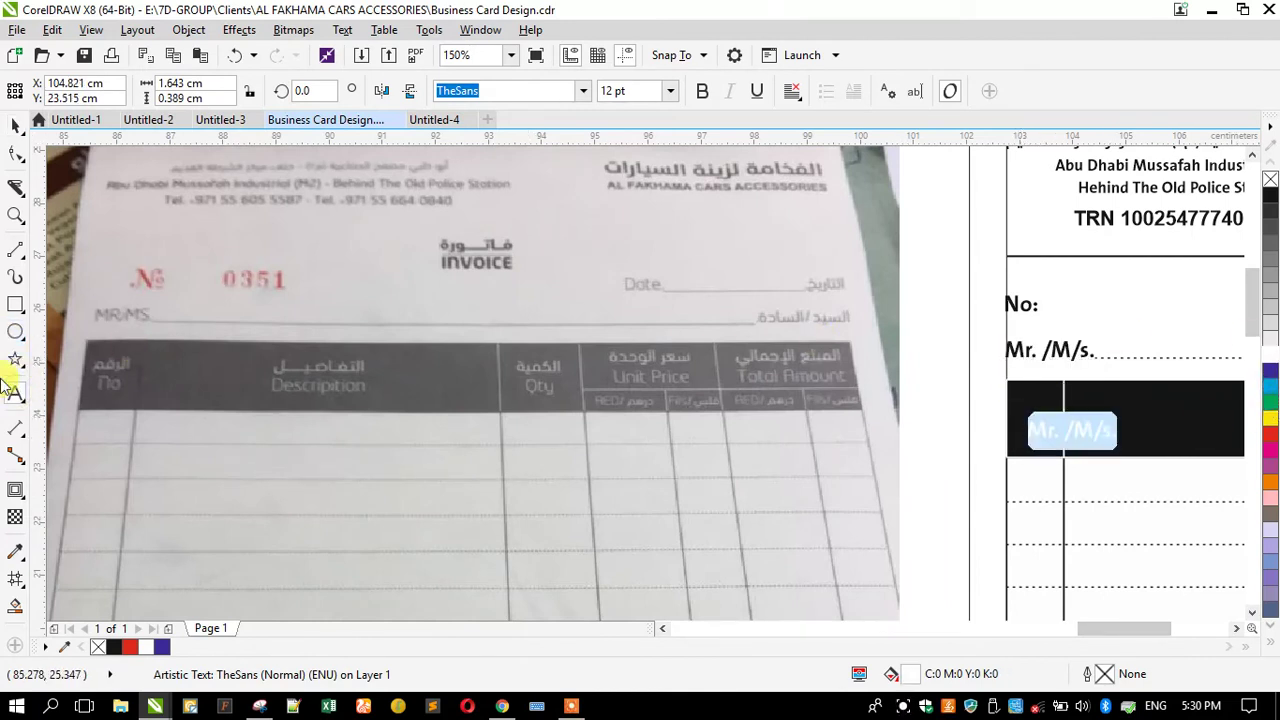
{"action": "type", "text": "n"}
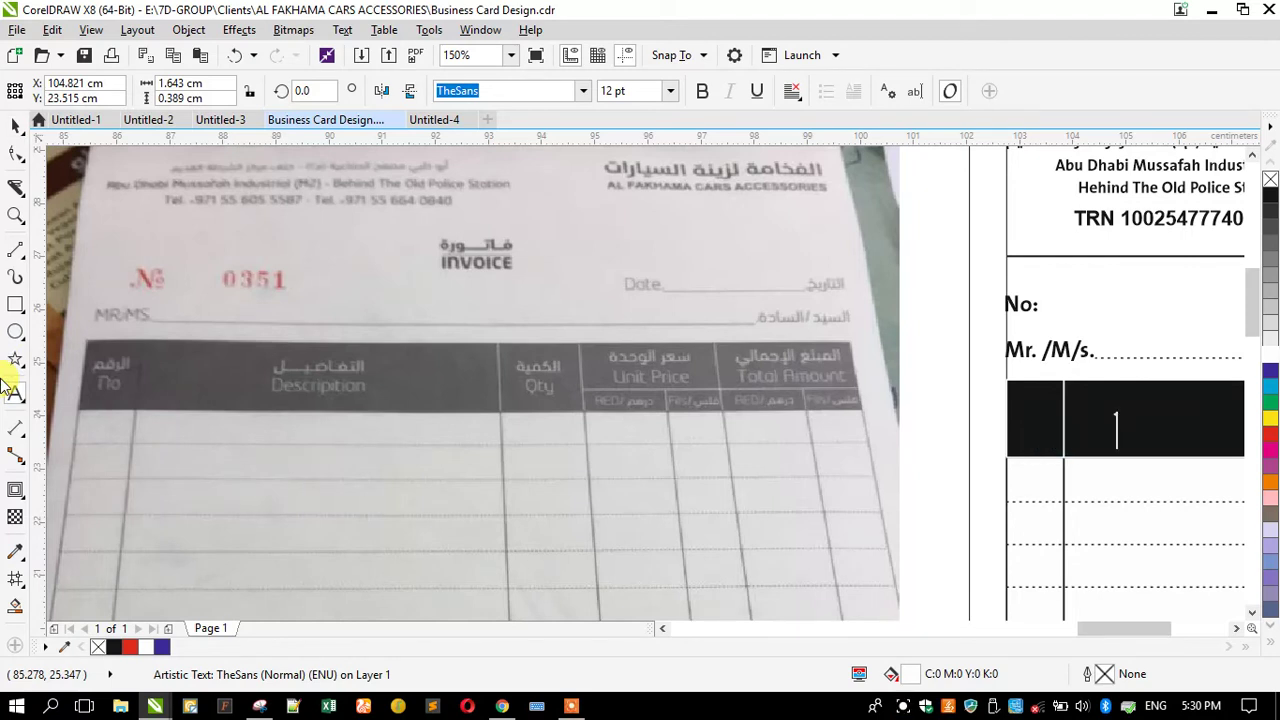
{"action": "key", "text": "Caps_Lock"}
{"action": "type", "text": "no"}
{"action": "key", "text": "BackSpace"}
{"action": "key", "text": "BackSpace"}
{"action": "left_click", "coordinate": [14, 128]}
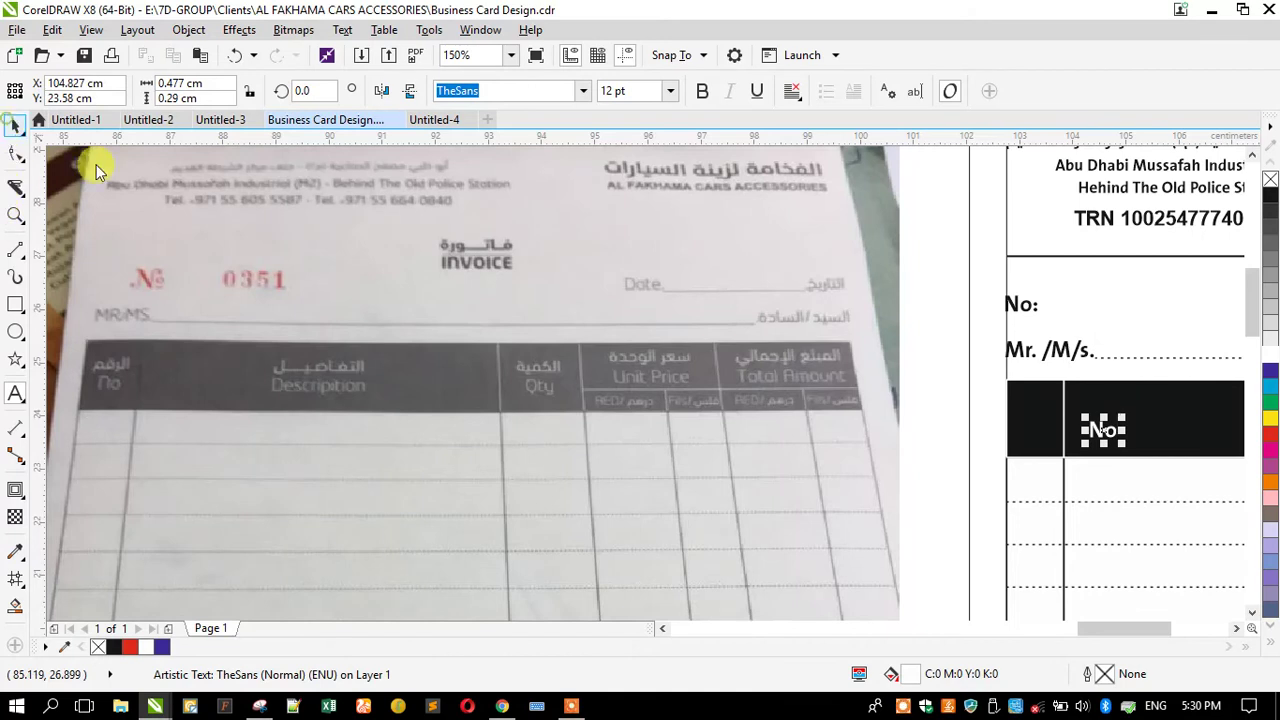
{"action": "scroll", "coordinate": [1188, 447], "scroll_direction": "up", "scroll_amount": 2}
{"action": "left_click_drag", "start_coordinate": [1020, 423], "coordinate": [865, 400]}
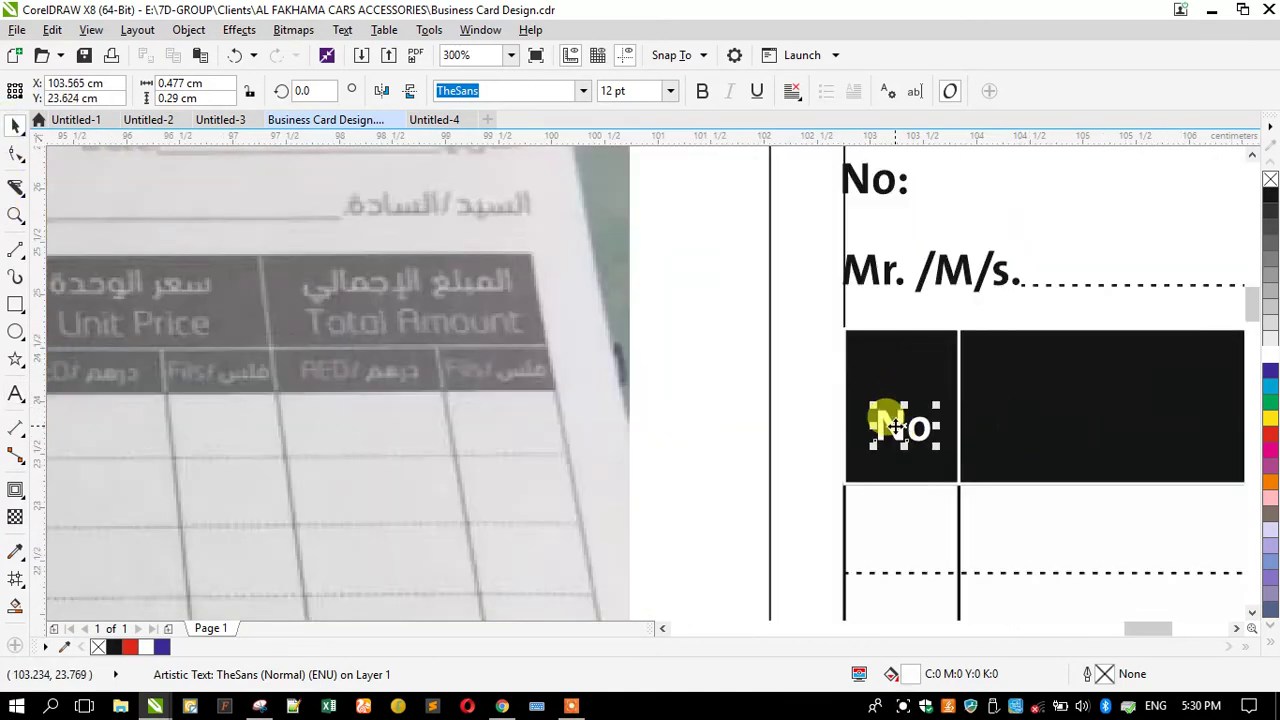
Step: Copy the "No" label into the second column's header cell and change the copy's text to "Descripiton"
{"action": "scroll", "coordinate": [899, 427], "scroll_direction": "down", "scroll_amount": 2}
{"action": "left_click_drag", "start_coordinate": [898, 427], "coordinate": [1075, 468]}
{"action": "right_click", "coordinate": [1075, 468]}
{"action": "left_click", "coordinate": [15, 393]}
{"action": "key", "text": "ctrl+a"}
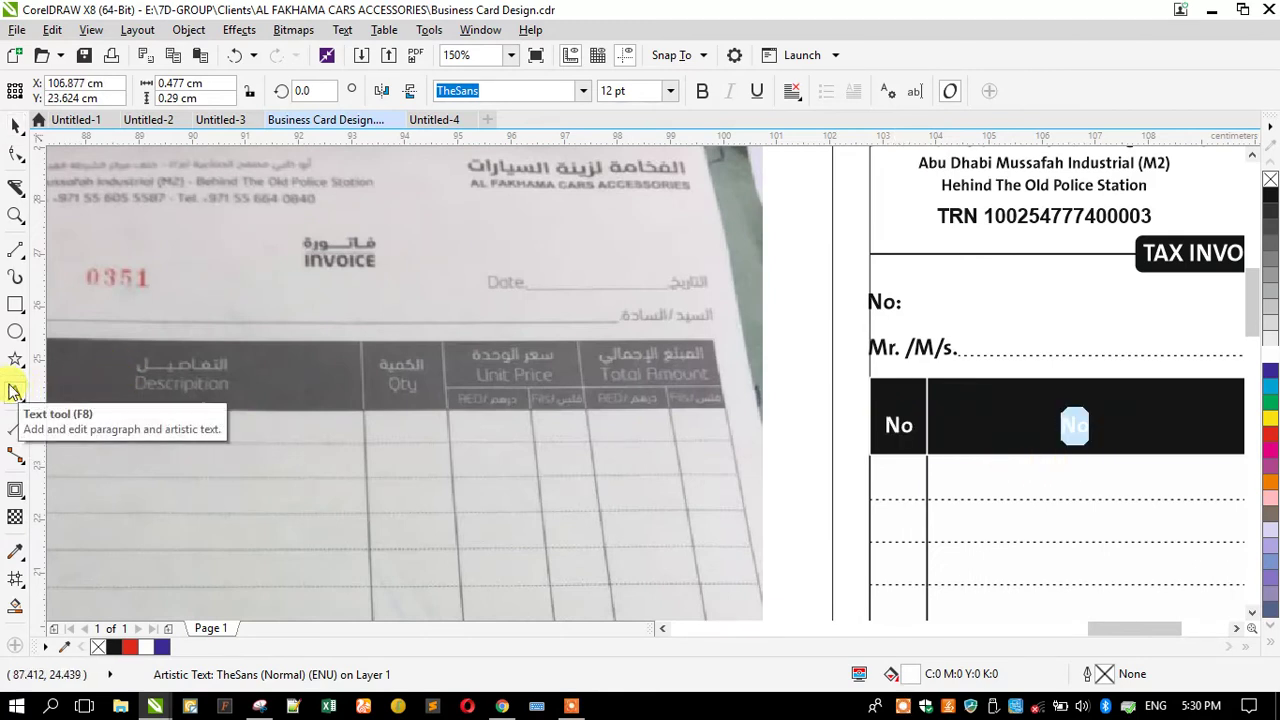
{"action": "type", "text": "Descripiton"}
{"action": "left_click", "coordinate": [15, 127]}
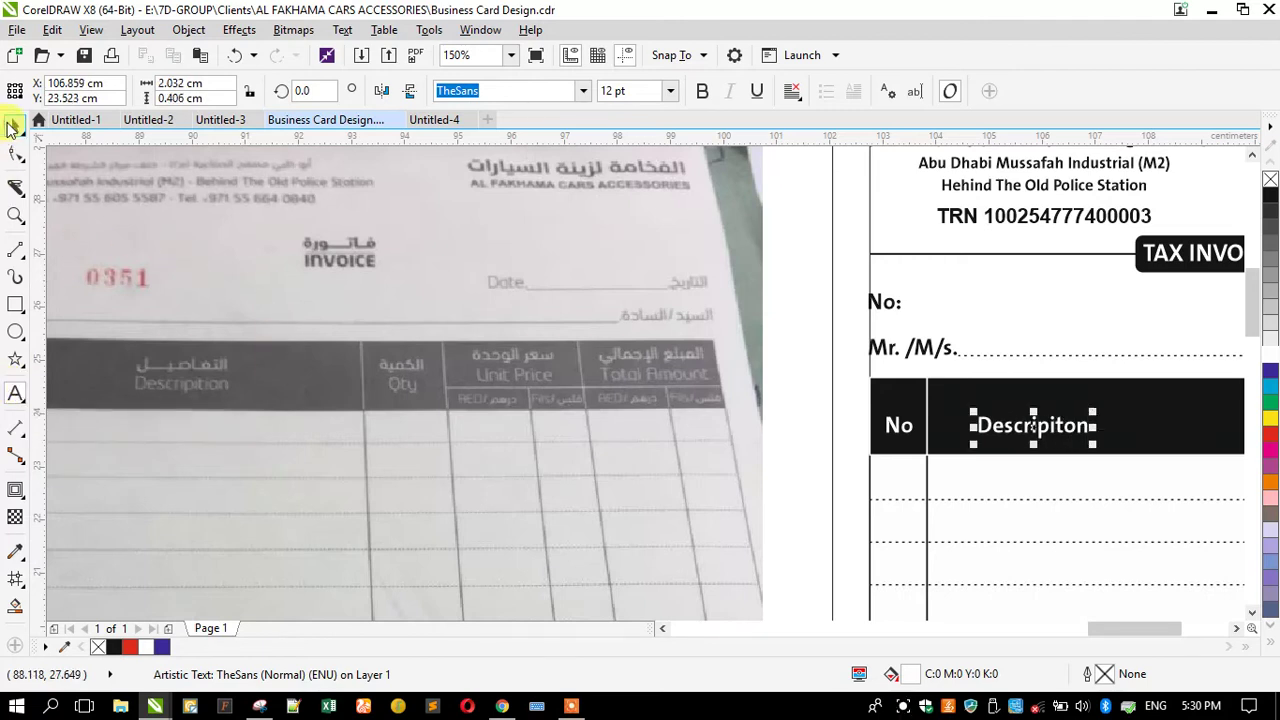
{"action": "scroll", "coordinate": [590, 380], "scroll_direction": "down", "scroll_amount": 2}
{"action": "scroll", "coordinate": [951, 417], "scroll_direction": "up", "scroll_amount": 2}
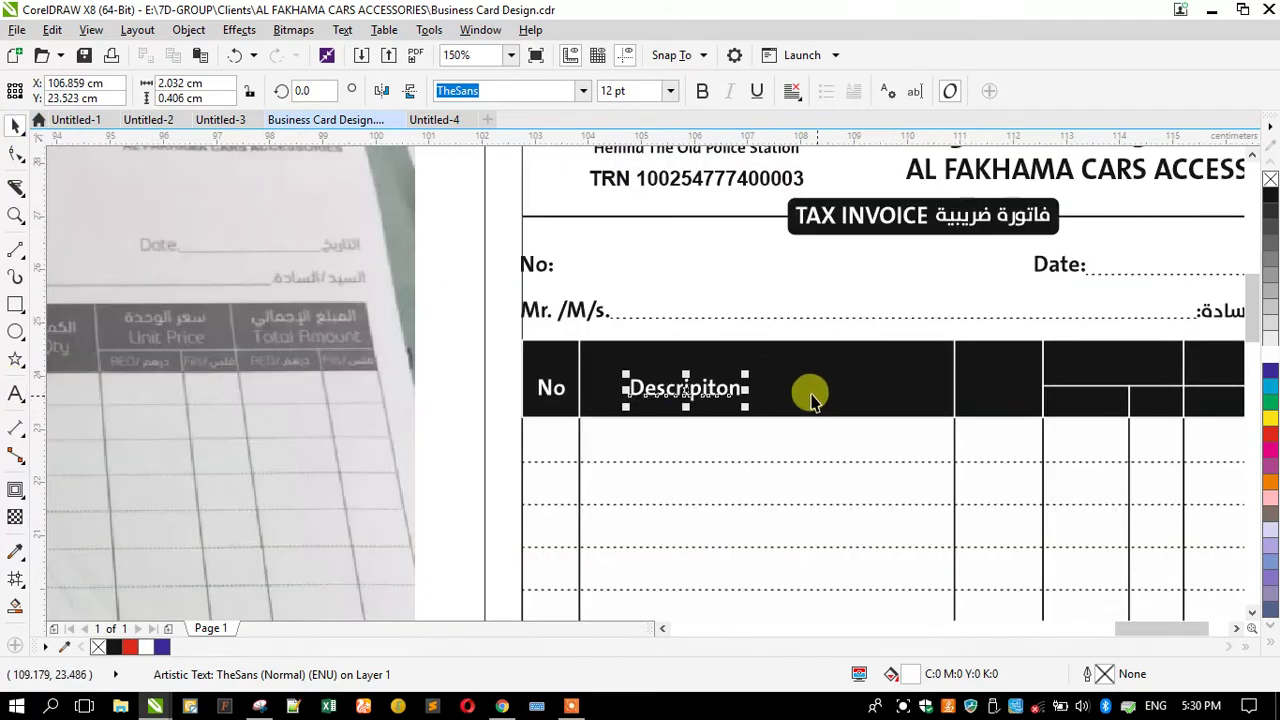
{"action": "left_click", "coordinate": [748, 408]}
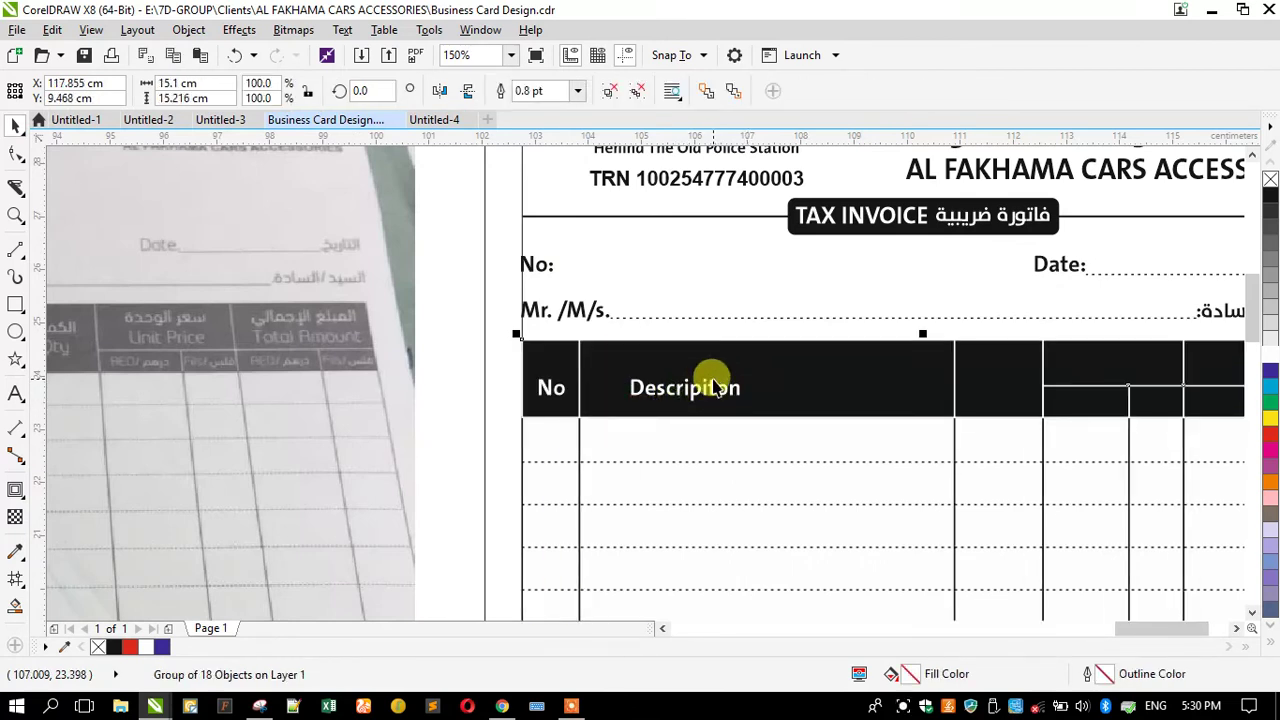
Step: Center the description label in its header cell, then add a copy at the quantity column with the text "Qty"
{"action": "left_click_drag", "start_coordinate": [716, 389], "coordinate": [1053, 430]}
{"action": "left_click", "coordinate": [791, 398]}
{"action": "right_click", "coordinate": [1053, 430]}
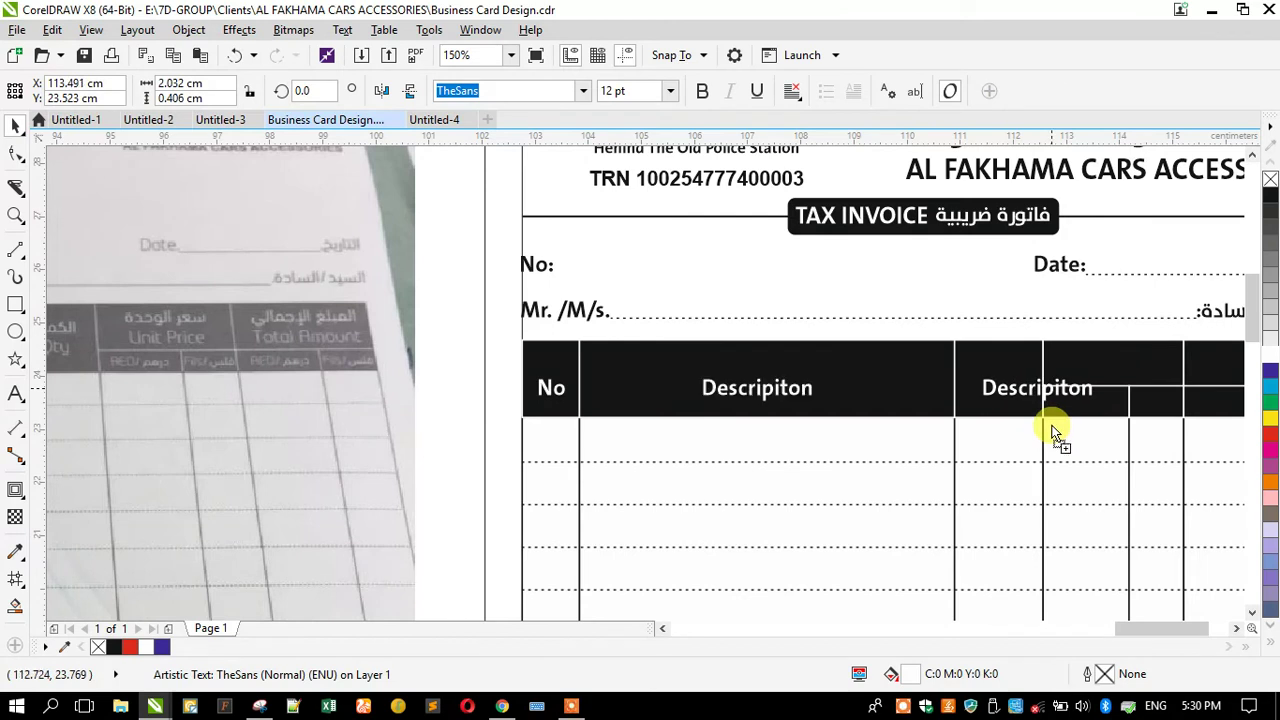
{"action": "left_click", "coordinate": [16, 393]}
{"action": "key", "text": "ctrl+a"}
{"action": "type", "text": "Q"}
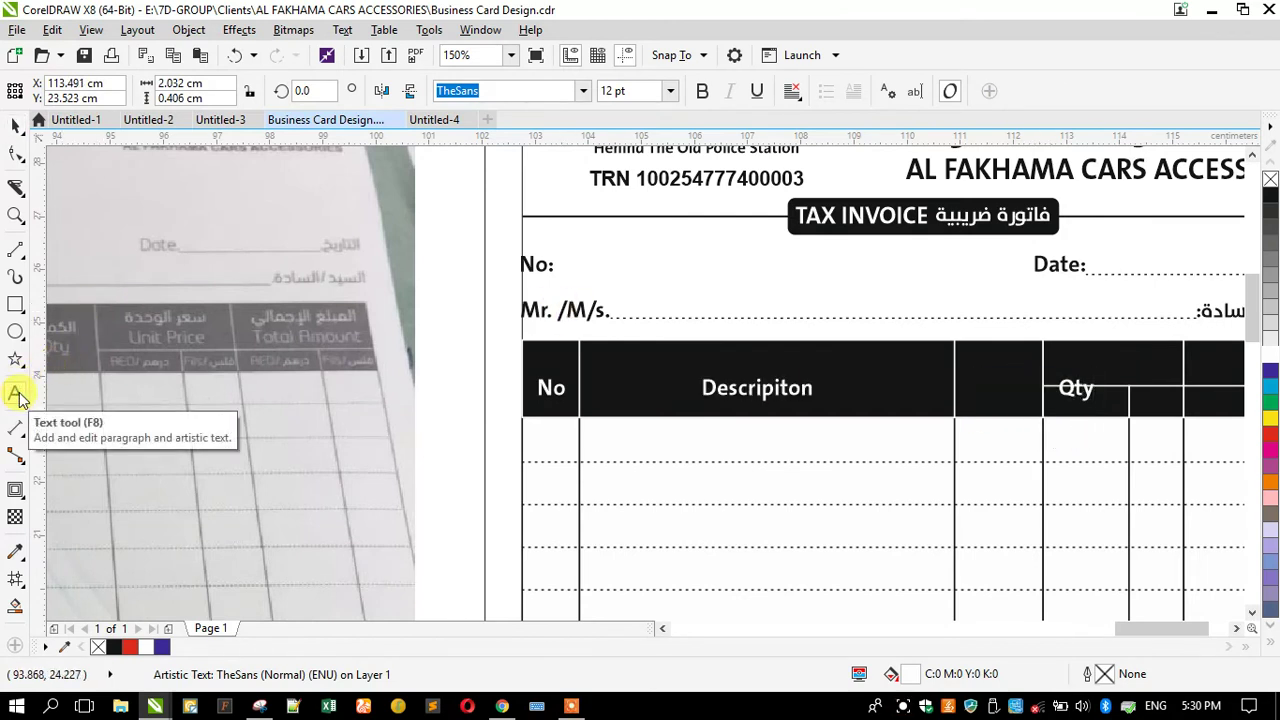
Step: Correct the misspelled header label to "Description" using the spelling suggestion
{"action": "left_click", "coordinate": [20, 397]}
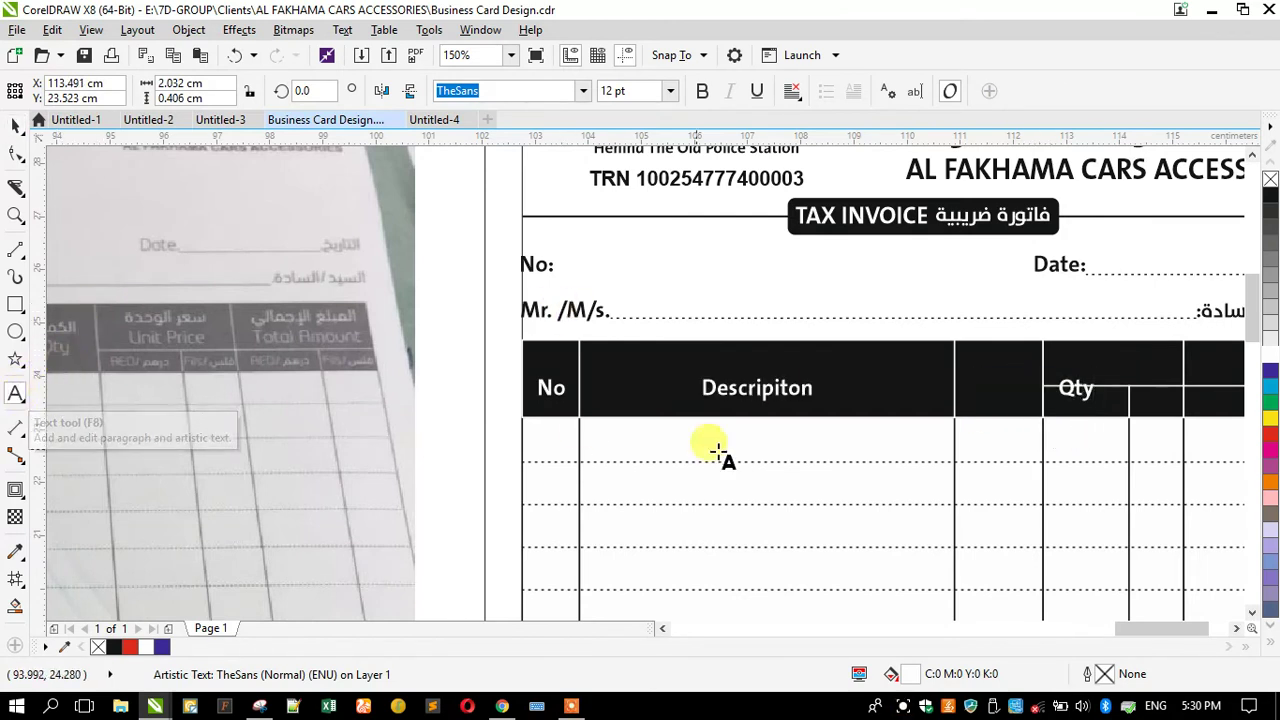
{"action": "right_click", "coordinate": [737, 386]}
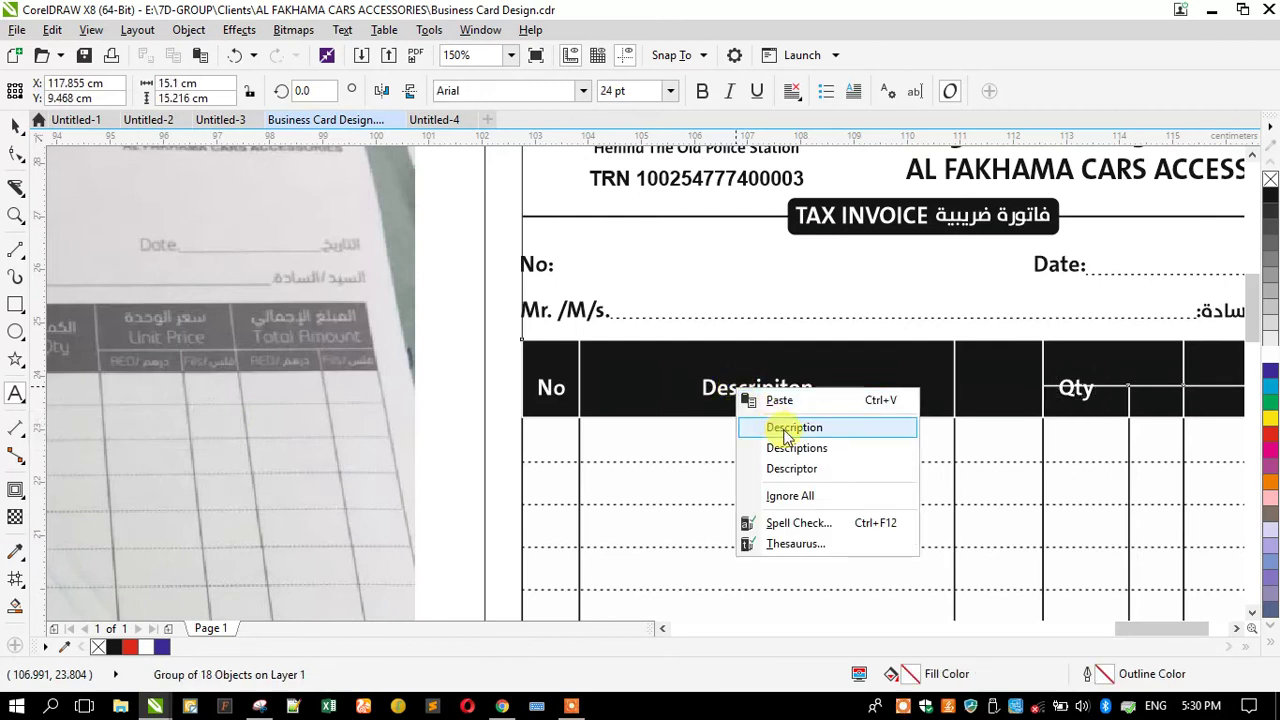
{"action": "left_click", "coordinate": [780, 426]}
{"action": "left_click", "coordinate": [16, 127]}
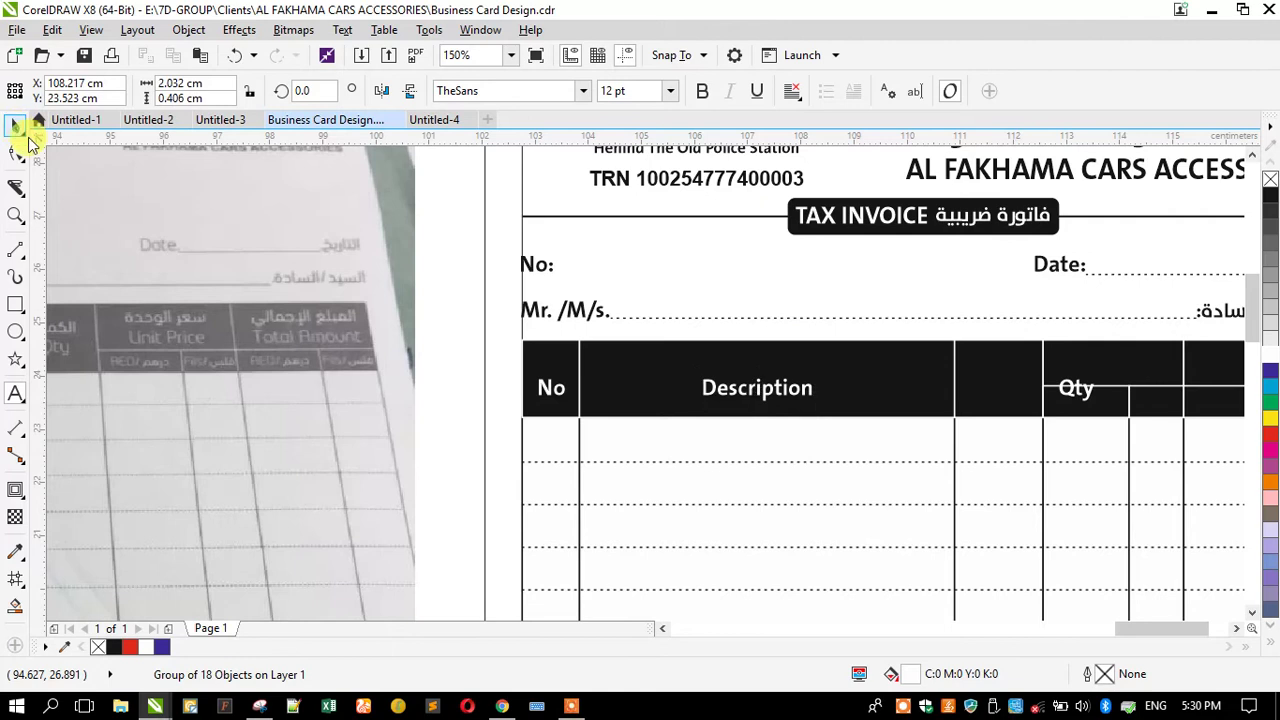
Step: Move "Qty" into the quantity column's header cell and add a copy reading "Unit Price" at the adjacent upper header cell
{"action": "left_click", "coordinate": [1080, 391]}
{"action": "mouse_move", "coordinate": [1087, 396]}
{"action": "left_mouse_down"}
{"action": "mouse_move", "coordinate": [966, 392]}
{"action": "mouse_move", "coordinate": [1103, 378]}
{"action": "mouse_move", "coordinate": [1081, 374]}
{"action": "left_mouse_up"}
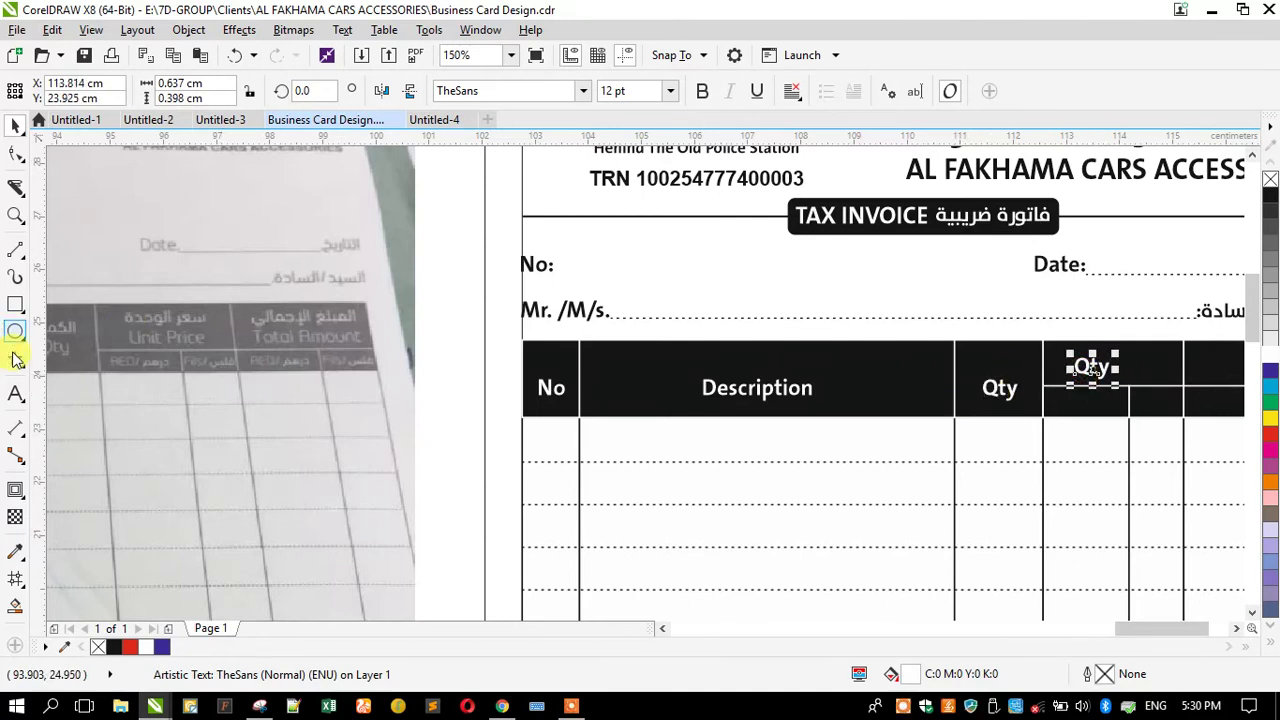
{"action": "key", "text": "ctrl+a"}
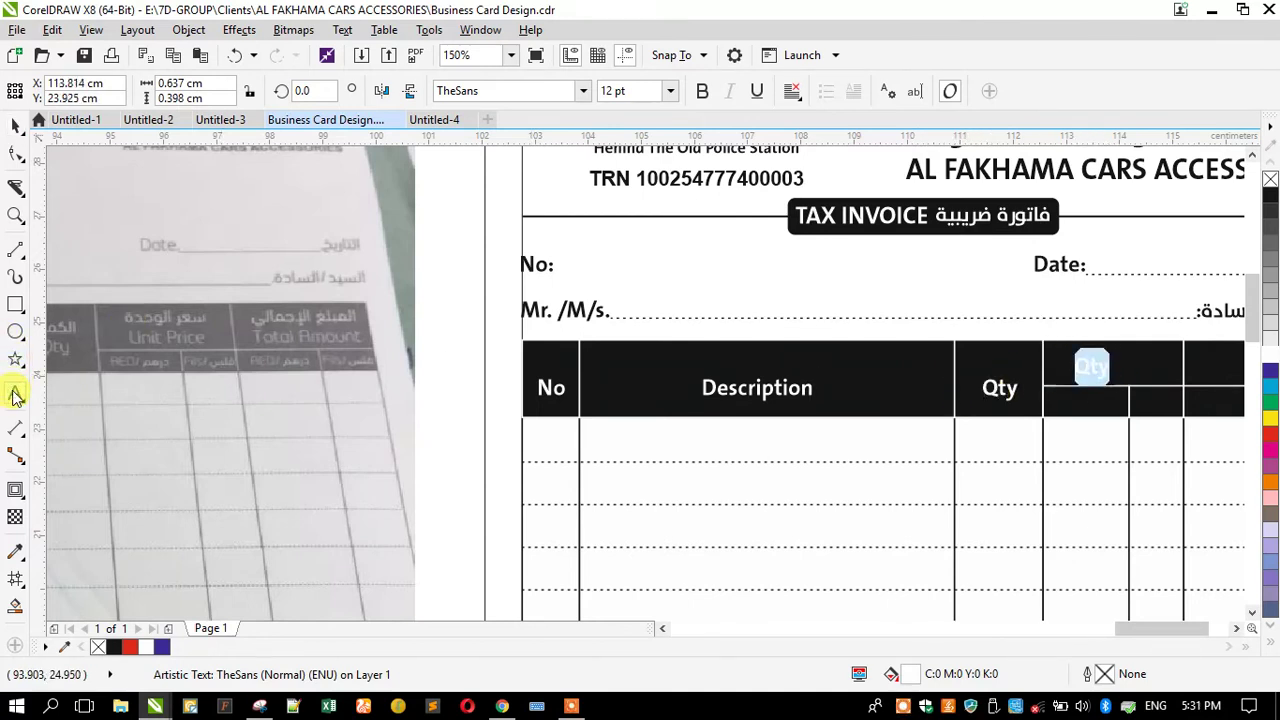
{"action": "type", "text": "Unit Price"}
{"action": "key", "text": "Escape"}
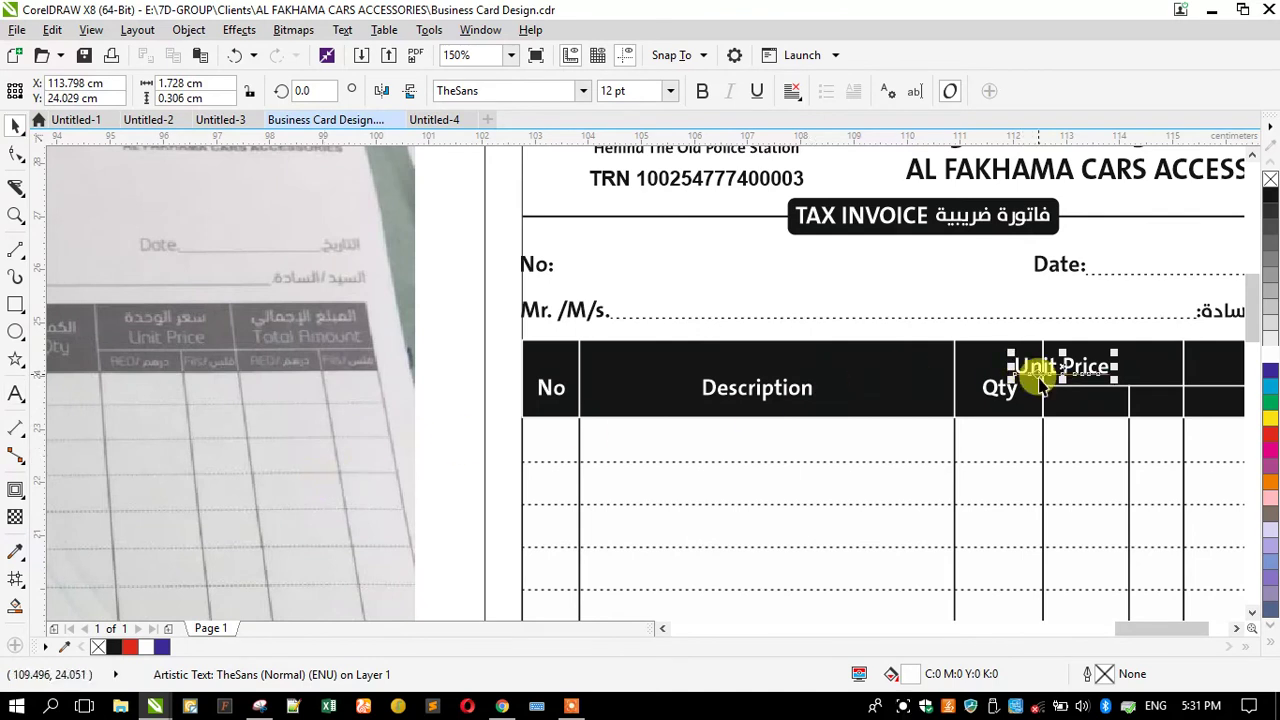
Step: Copy the "Unit Price" label to the adjacent column and change the copy's text to "Total Amount"
{"action": "left_click_drag", "start_coordinate": [1035, 368], "coordinate": [1013, 371]}
{"action": "left_click_drag", "start_coordinate": [1121, 377], "coordinate": [1146, 381]}
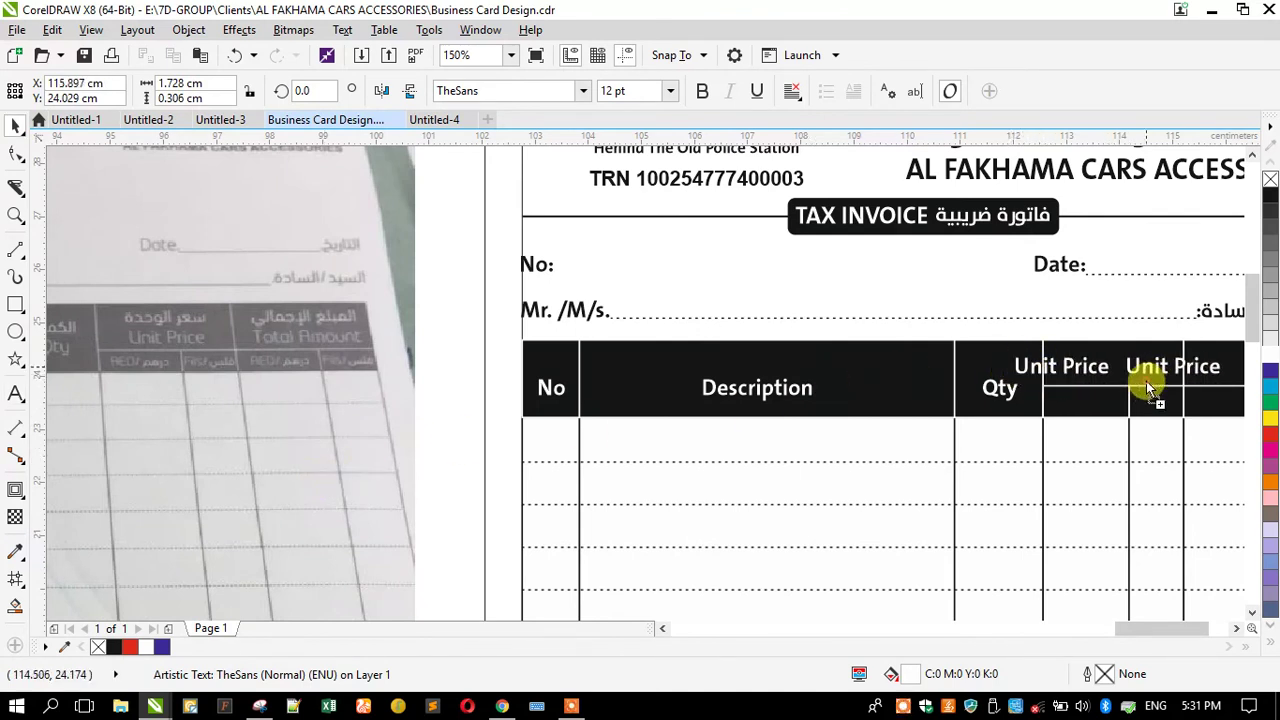
{"action": "left_click", "coordinate": [14, 398]}
{"action": "type", "text": "Total A"}
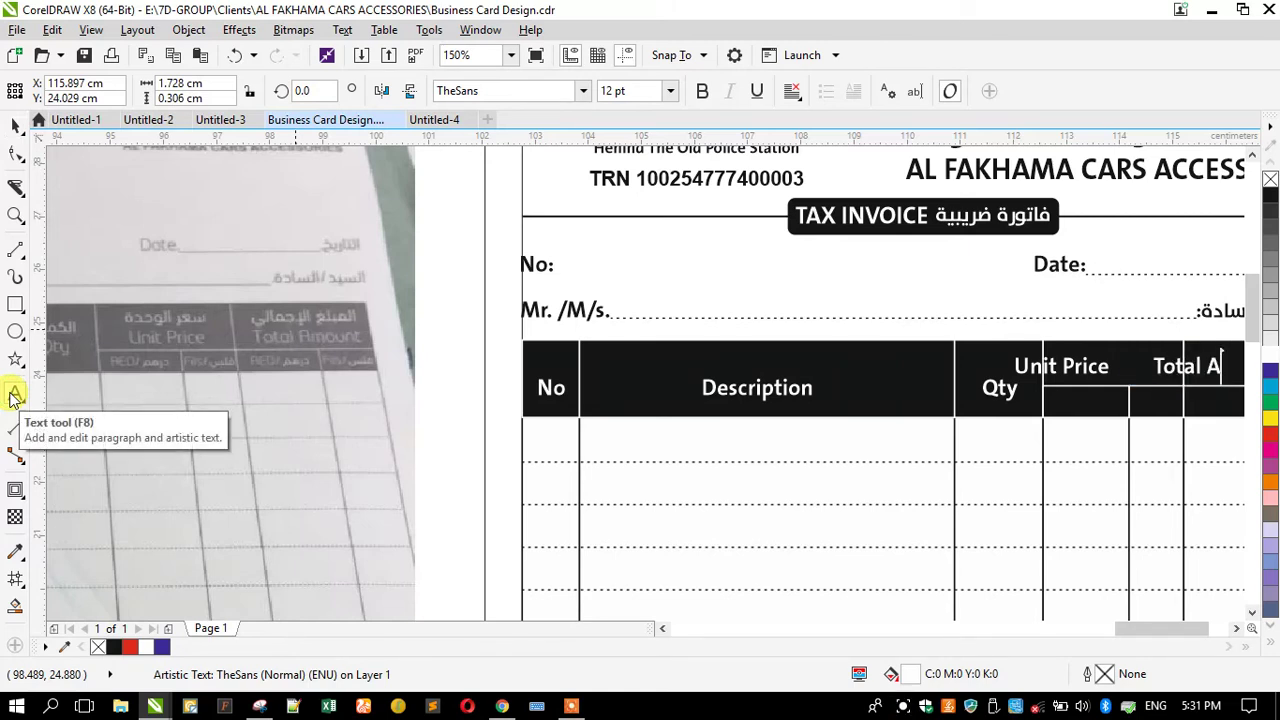
{"action": "type", "text": "mount"}
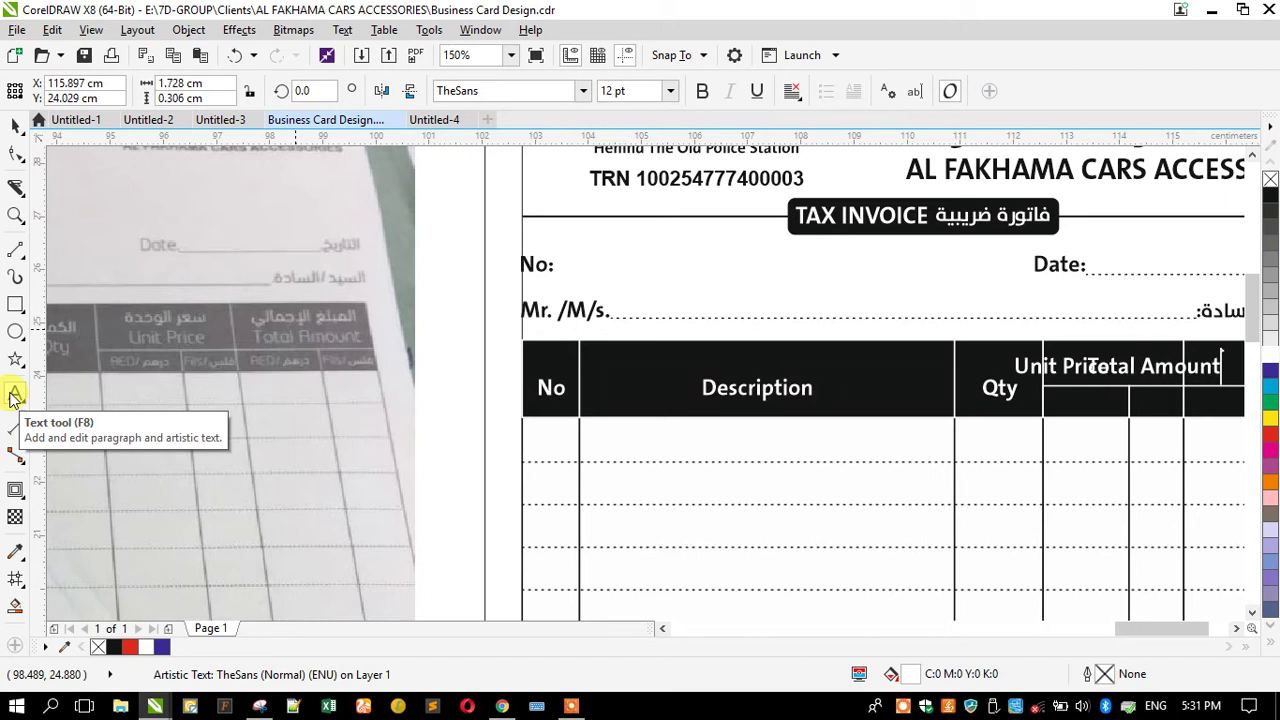
{"action": "left_click", "coordinate": [13, 116]}
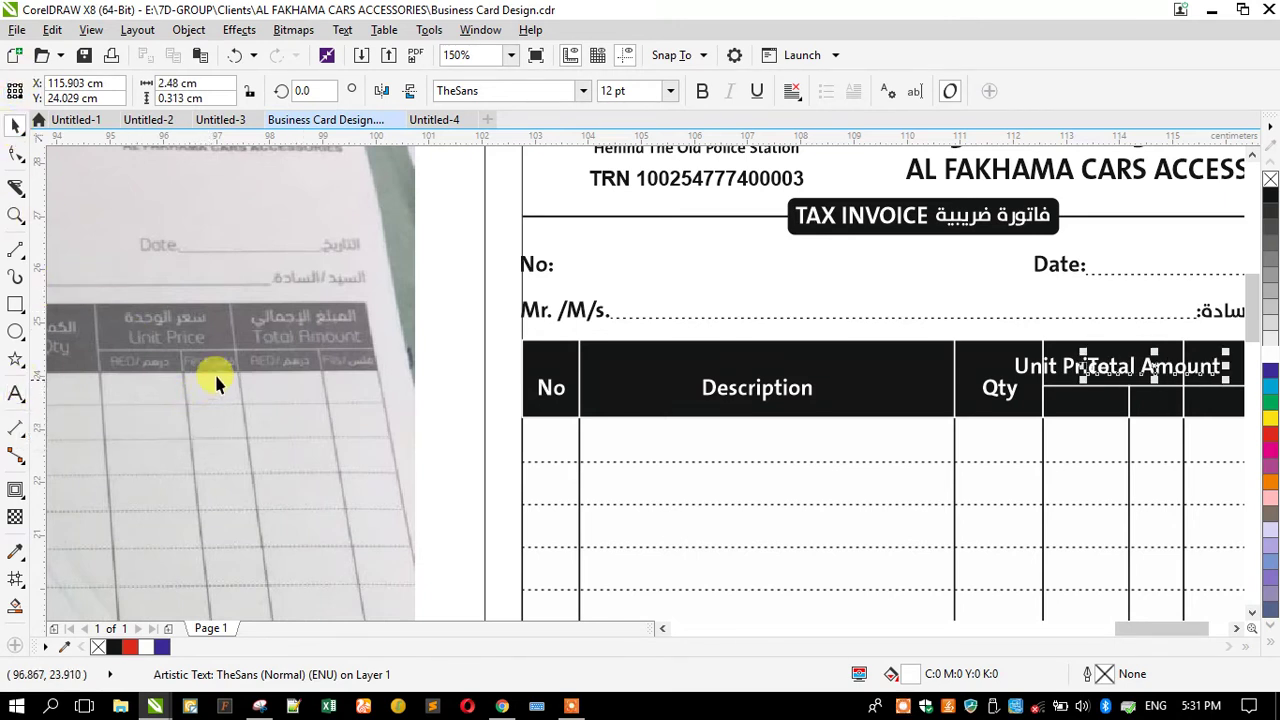
Step: Move "Total Amount" into the last column's upper header cell and shrink it to about 8.4 pt
{"action": "scroll", "coordinate": [294, 366], "scroll_direction": "down", "scroll_amount": 2}
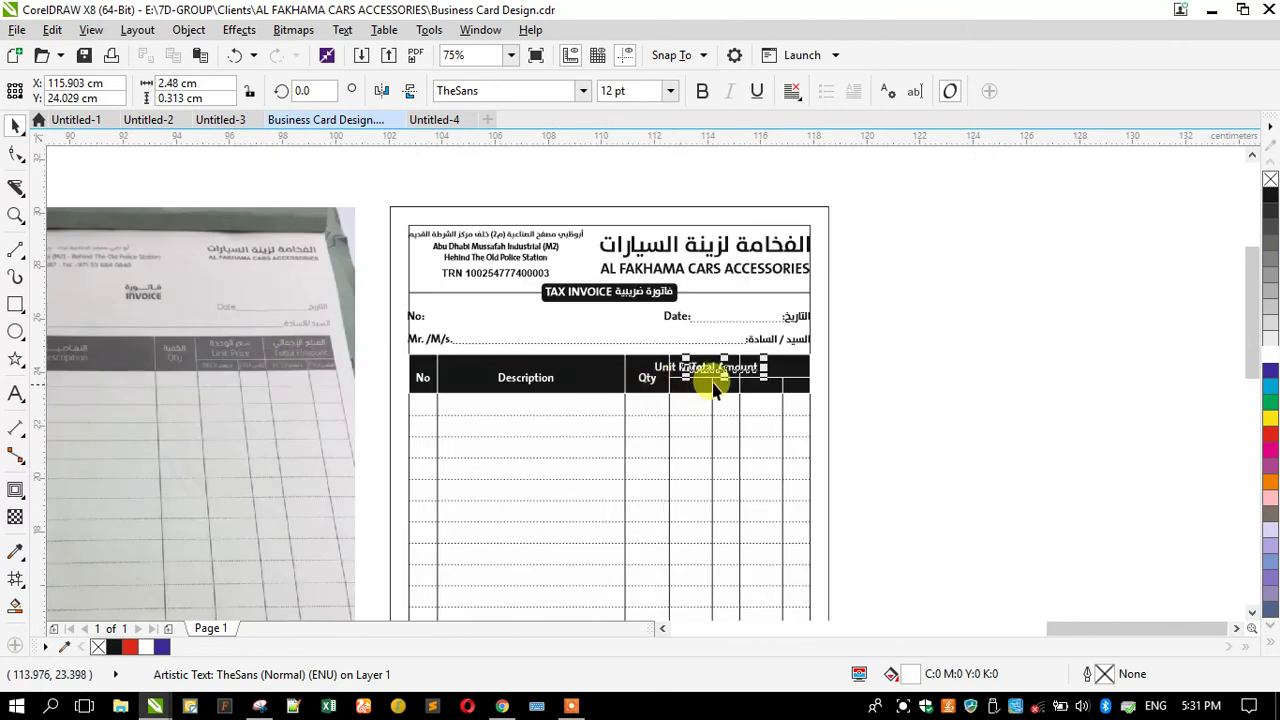
{"action": "scroll", "coordinate": [728, 363], "scroll_direction": "up", "scroll_amount": 3}
{"action": "left_click_drag", "start_coordinate": [773, 373], "coordinate": [972, 380]}
{"action": "left_click_drag", "start_coordinate": [706, 397], "coordinate": [752, 411]}
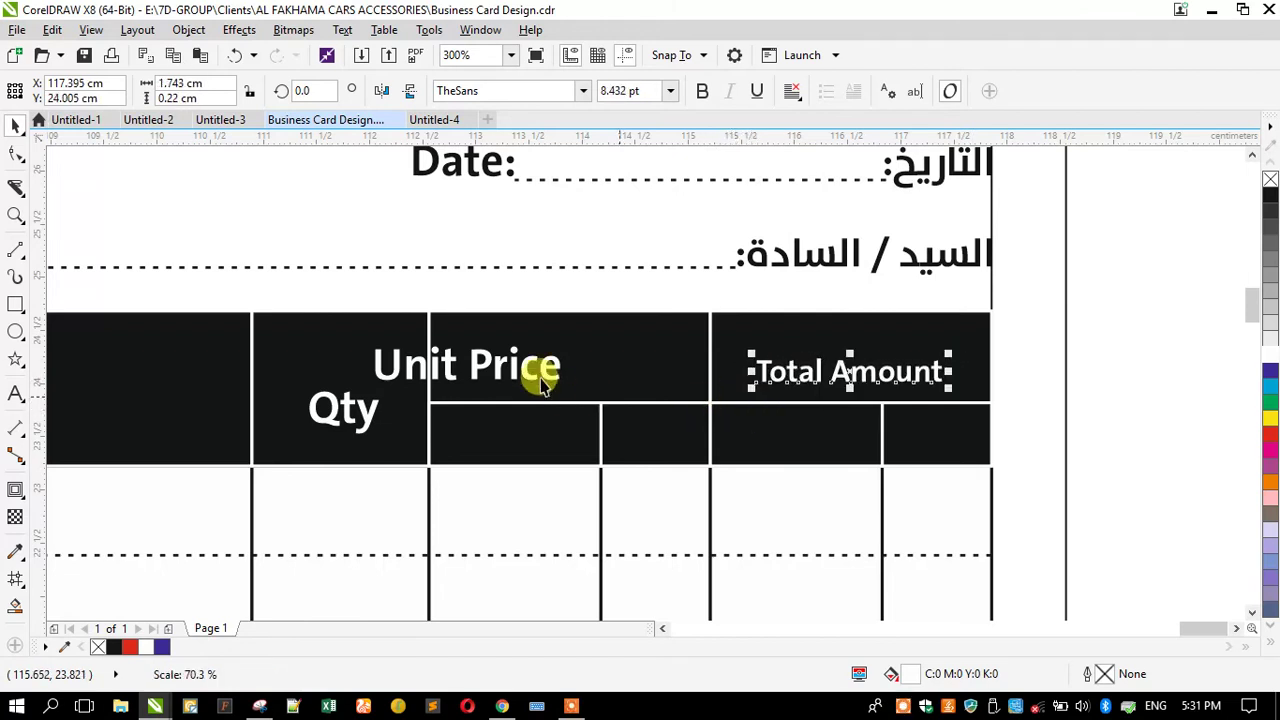
Step: Shrink "Unit Price" to the same size as "Total Amount" and move it into its own upper header cell
{"action": "left_click", "coordinate": [523, 358]}
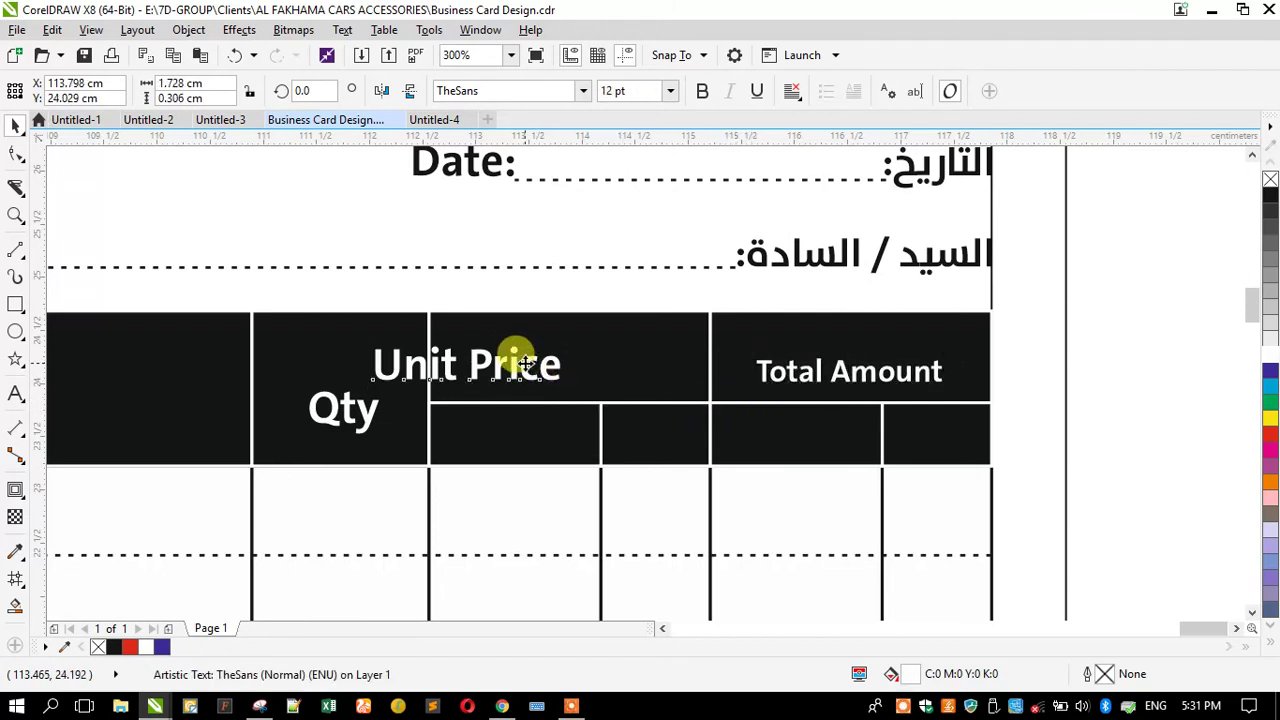
{"action": "key", "text": "ctrl+r"}
{"action": "left_click_drag", "start_coordinate": [491, 374], "coordinate": [592, 385]}
Step: Align "Unit Price" level with "Total Amount" and nudge both labels down slightly within their cells
{"action": "left_click", "coordinate": [763, 368], "text": "shift"}
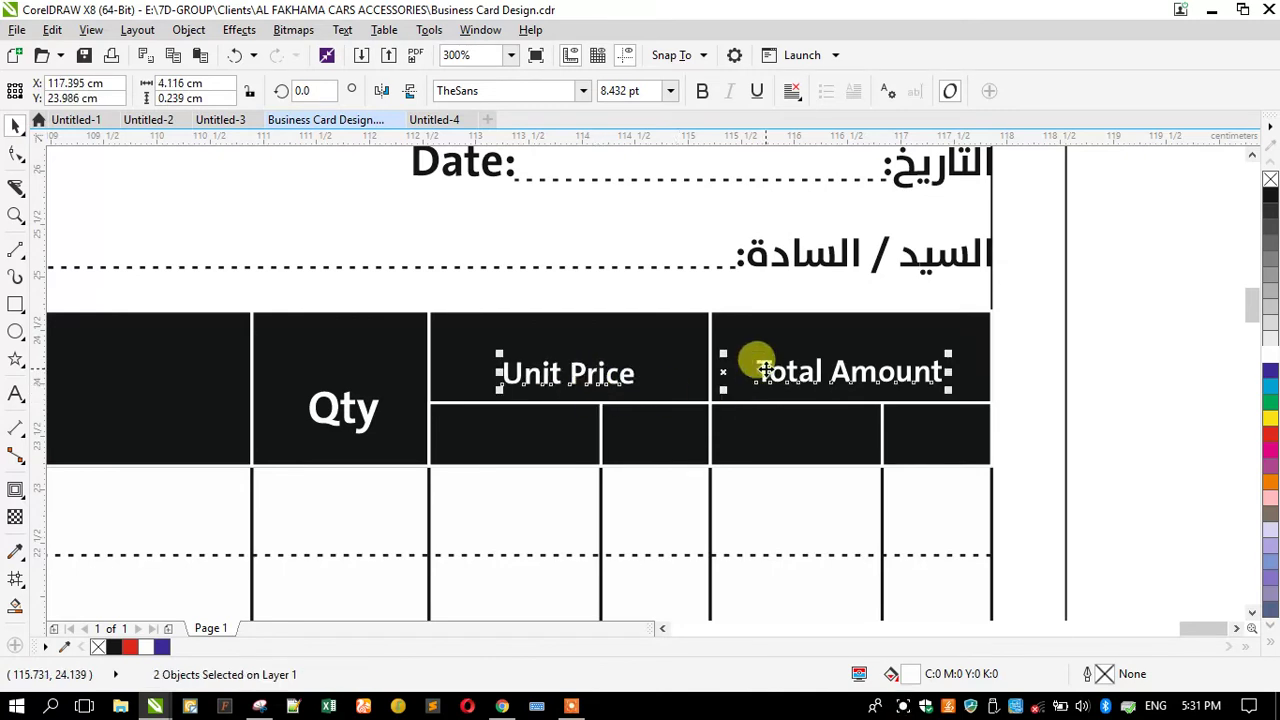
{"action": "key", "text": "c"}
{"action": "key", "text": "Down"}
{"action": "key", "text": "Down"}
{"action": "key", "text": "Down"}
{"action": "left_click", "coordinate": [541, 419]}
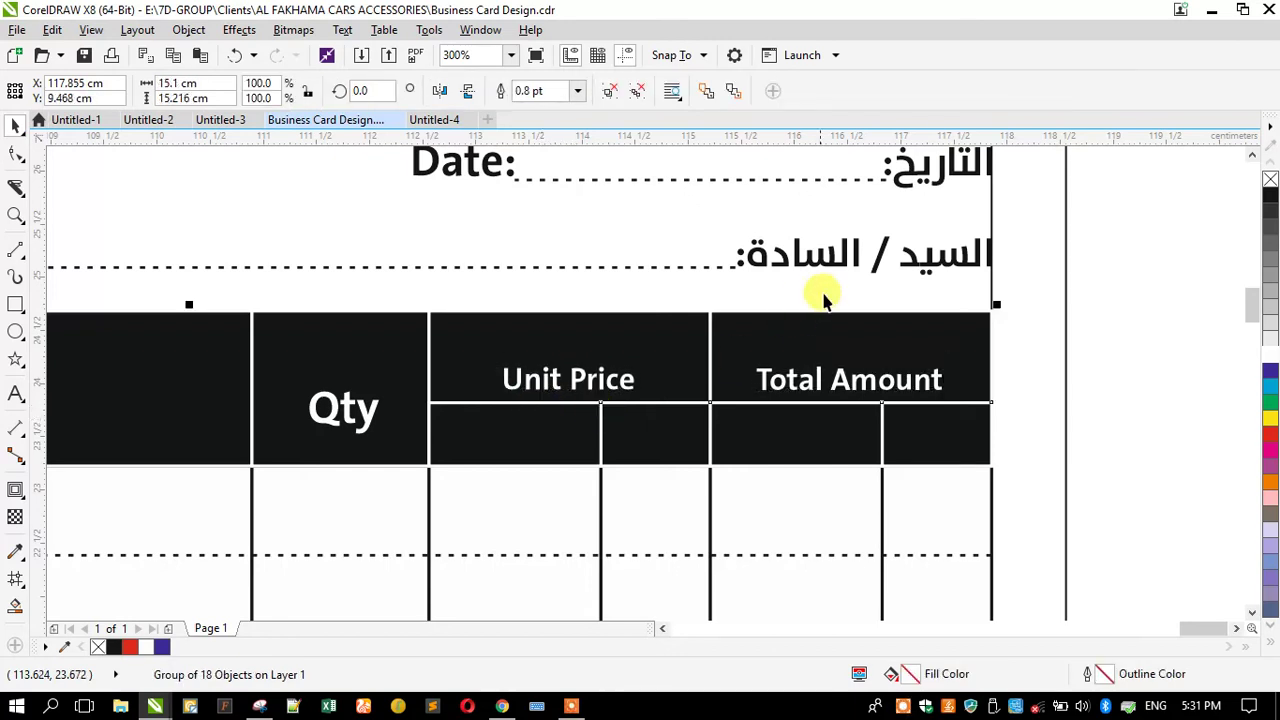
Step: Copy the Arabic date label above "Total Amount", color the copy white and shrink it to about 7.9 pt
{"action": "left_click_drag", "start_coordinate": [900, 190], "coordinate": [840, 358]}
{"action": "left_click", "coordinate": [1270, 366]}
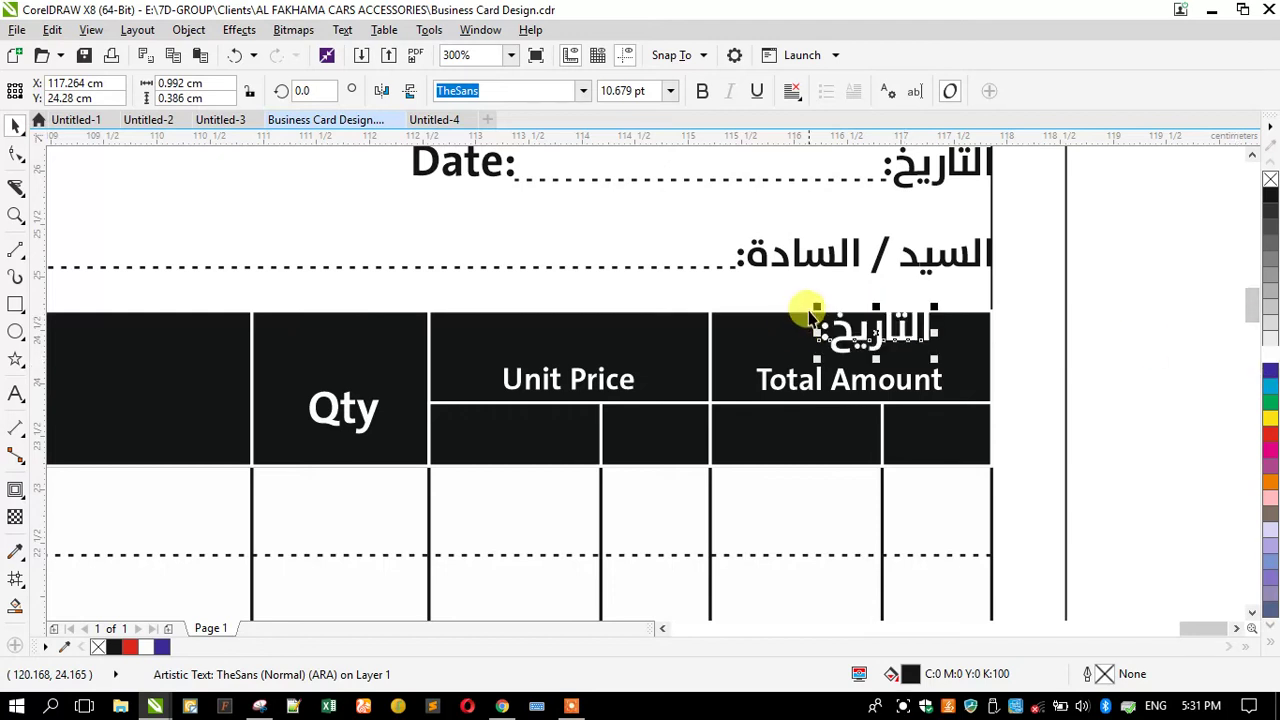
{"action": "left_click_drag", "start_coordinate": [812, 303], "coordinate": [848, 315]}
{"action": "scroll", "coordinate": [877, 349], "scroll_direction": "down", "scroll_amount": 3}
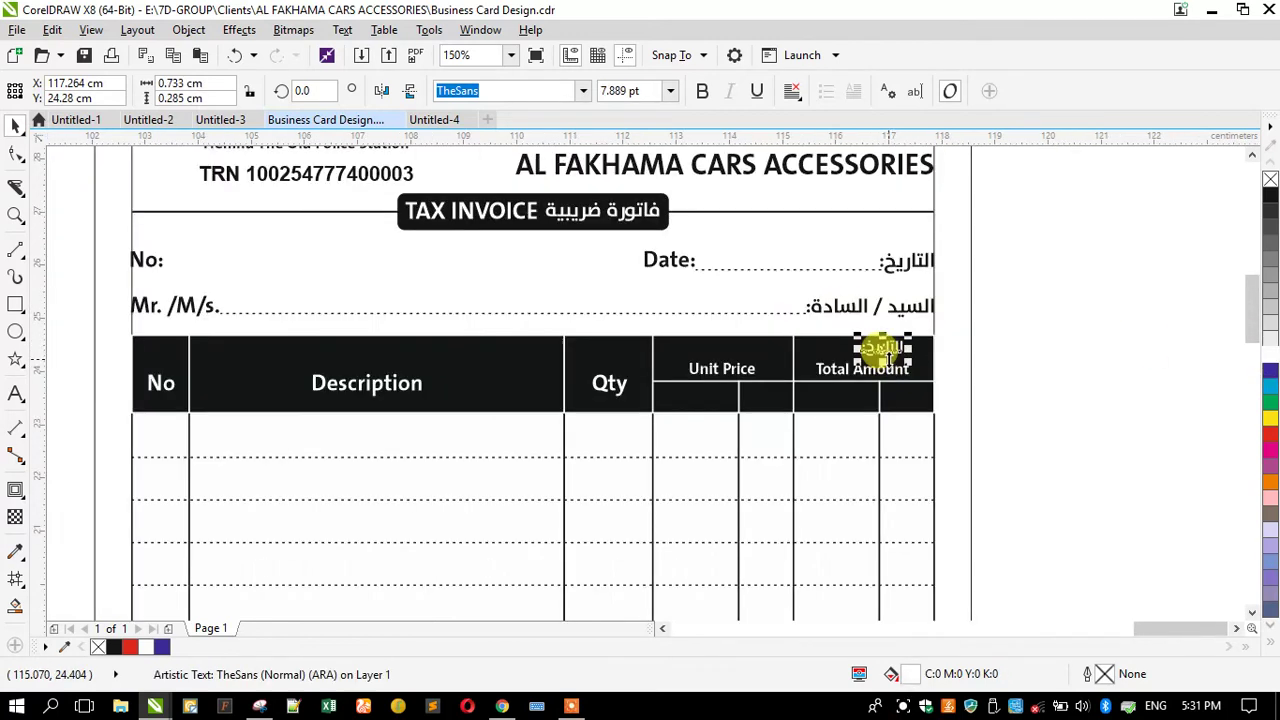
{"action": "scroll", "coordinate": [877, 349], "scroll_direction": "down", "scroll_amount": 1}
{"action": "scroll", "coordinate": [666, 323], "scroll_direction": "up", "scroll_amount": 2}
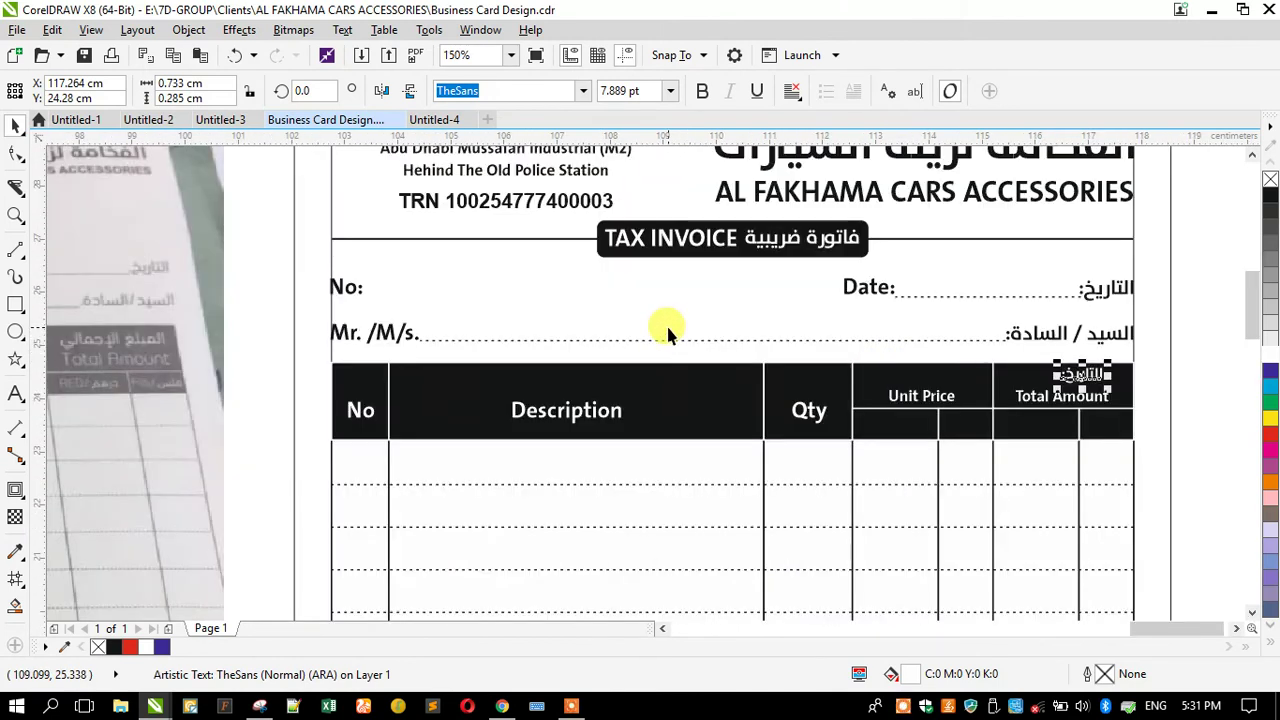
Step: Change the copied Arabic label's text to "المبلغ الإجمالي" and center it above "Total Amount"
{"action": "left_click", "coordinate": [15, 400]}
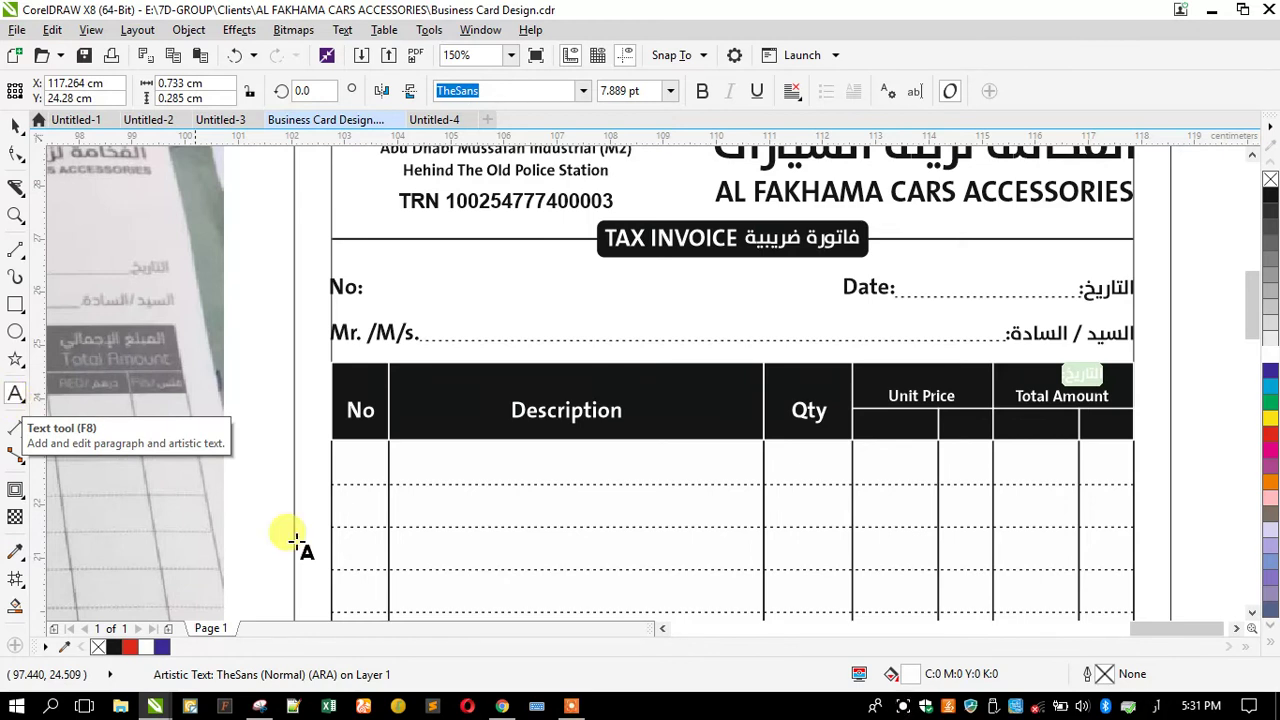
{"action": "left_click", "coordinate": [1157, 706]}
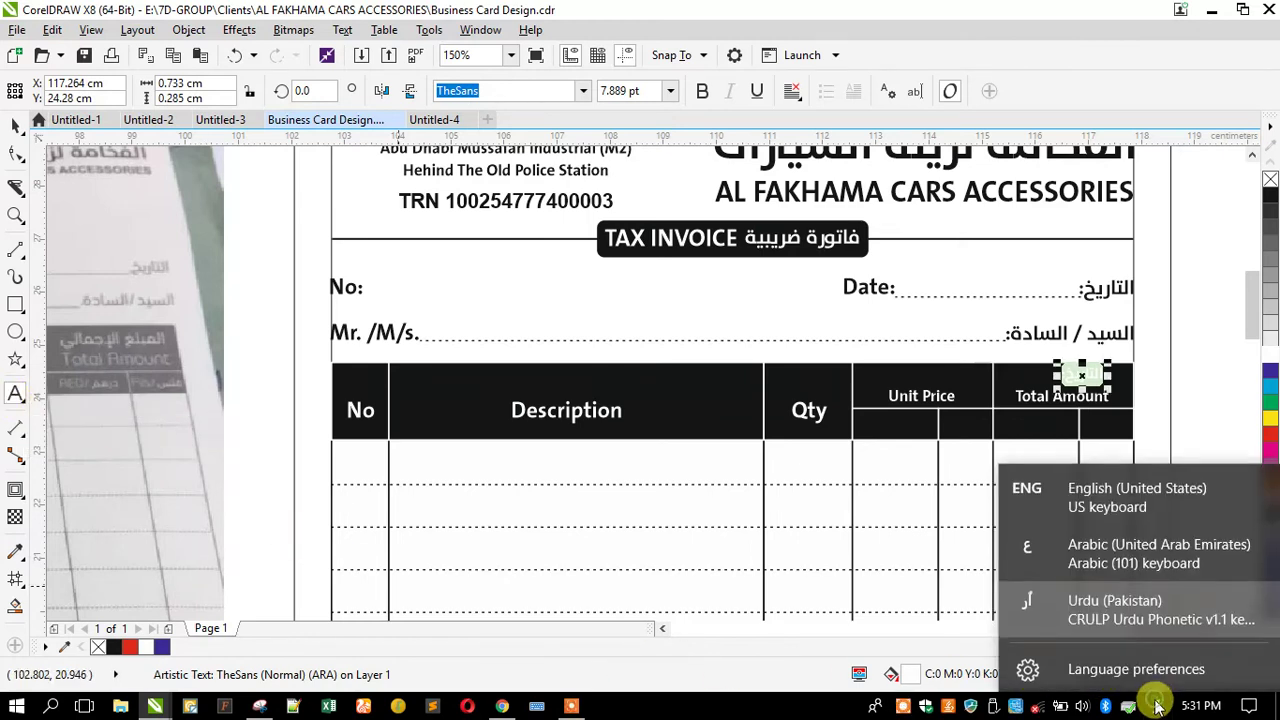
{"action": "left_click", "coordinate": [1130, 553]}
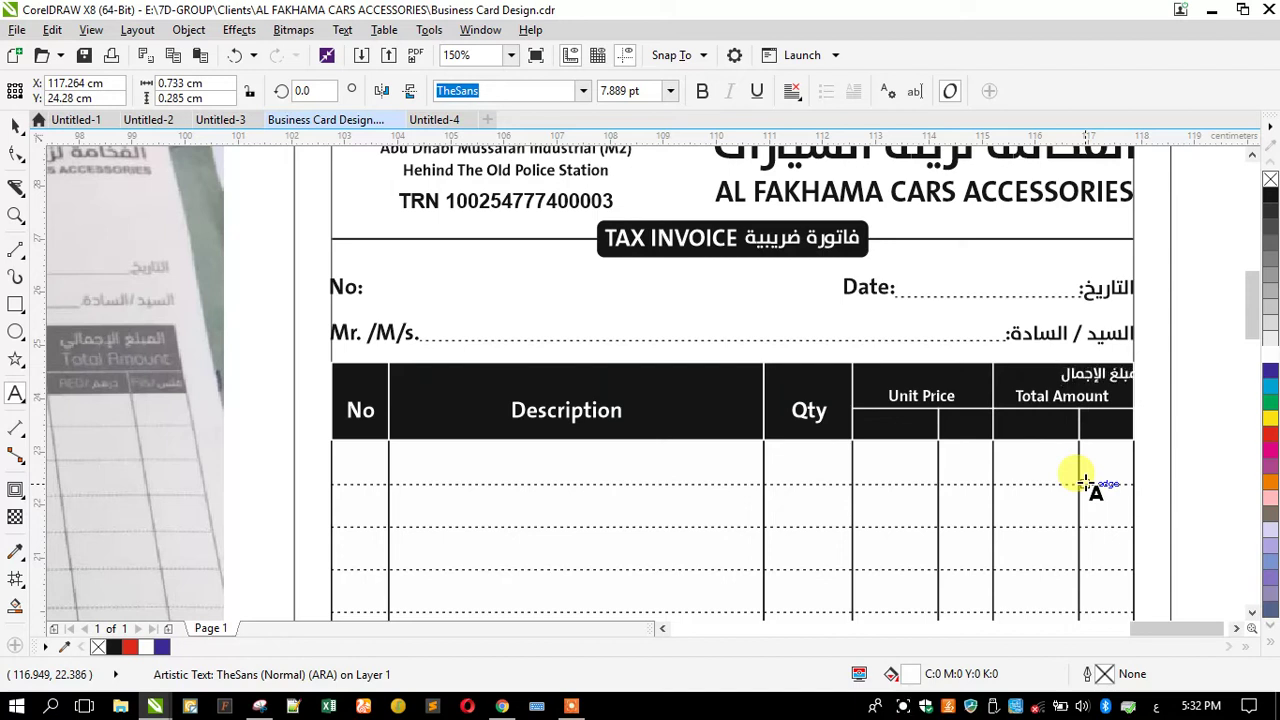
{"action": "left_click", "coordinate": [15, 124]}
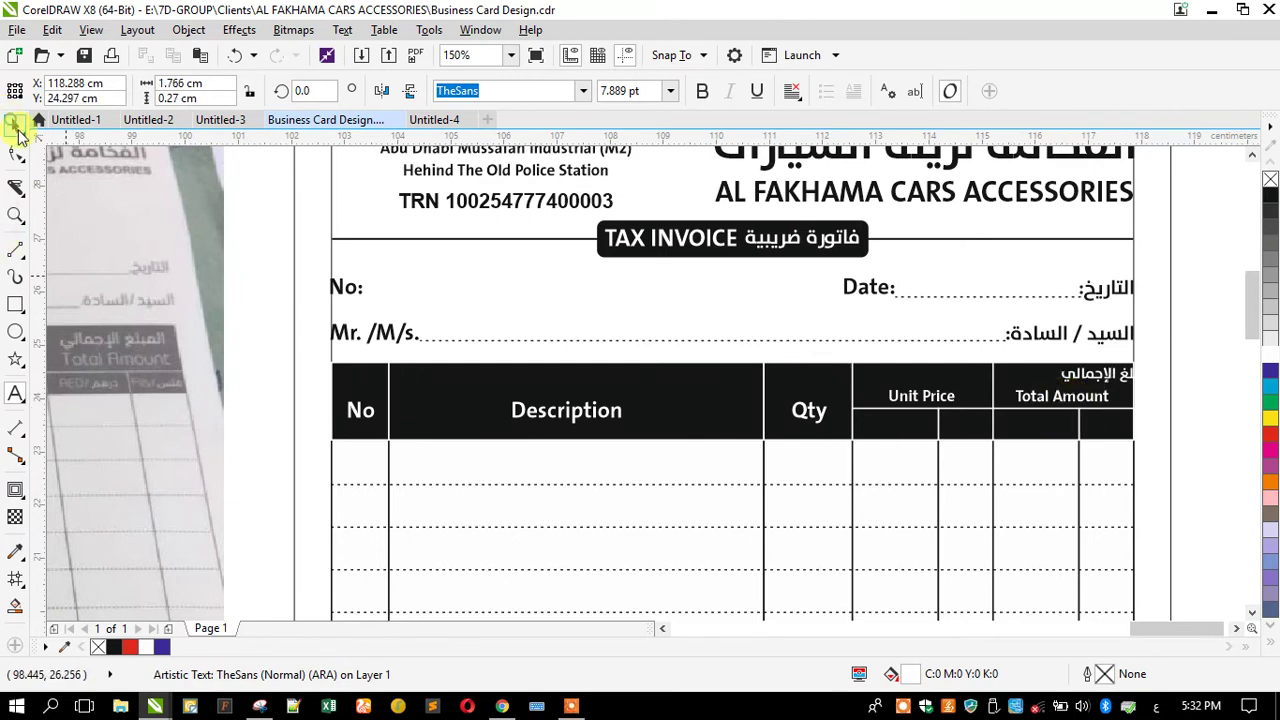
{"action": "left_click", "coordinate": [1028, 392], "text": "shift"}
{"action": "key", "text": "c"}
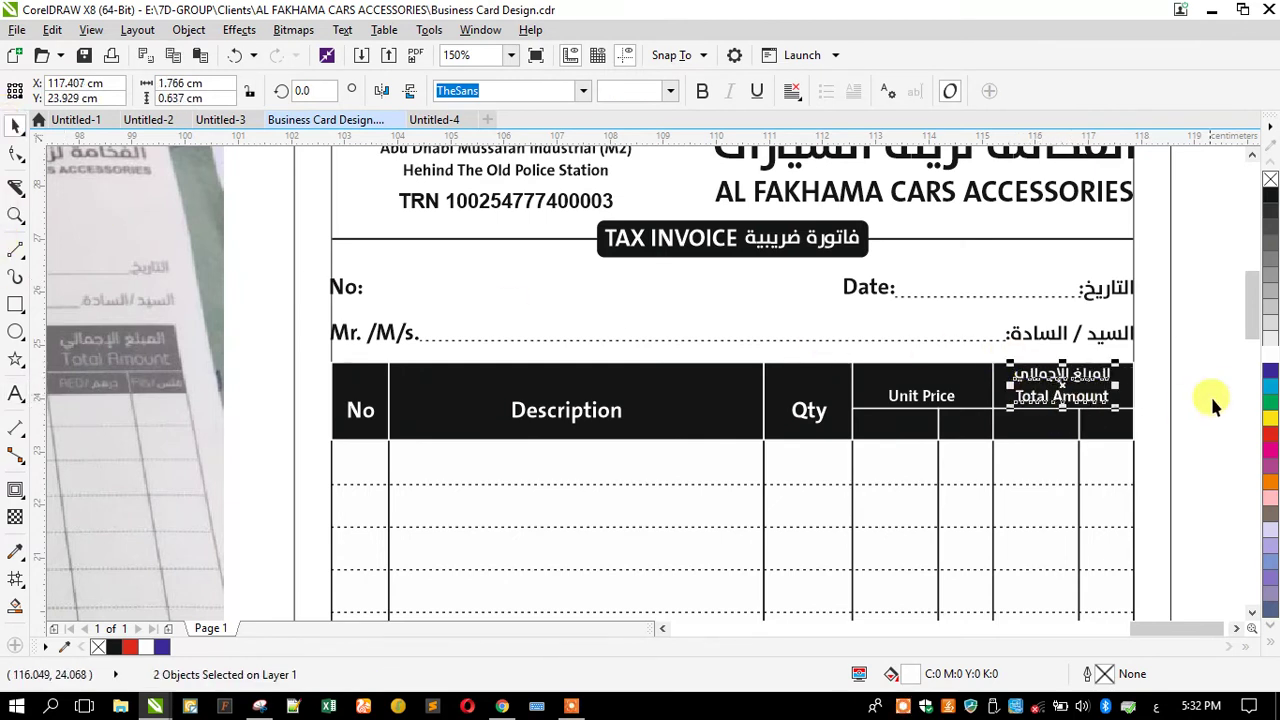
{"action": "key", "text": "Escape"}
Step: Lower the Arabic total label slightly, copy it above "Unit Price" and change the copy's text to "سعر الواحدة"
{"action": "scroll", "coordinate": [1085, 388], "scroll_direction": "up", "scroll_amount": 4}
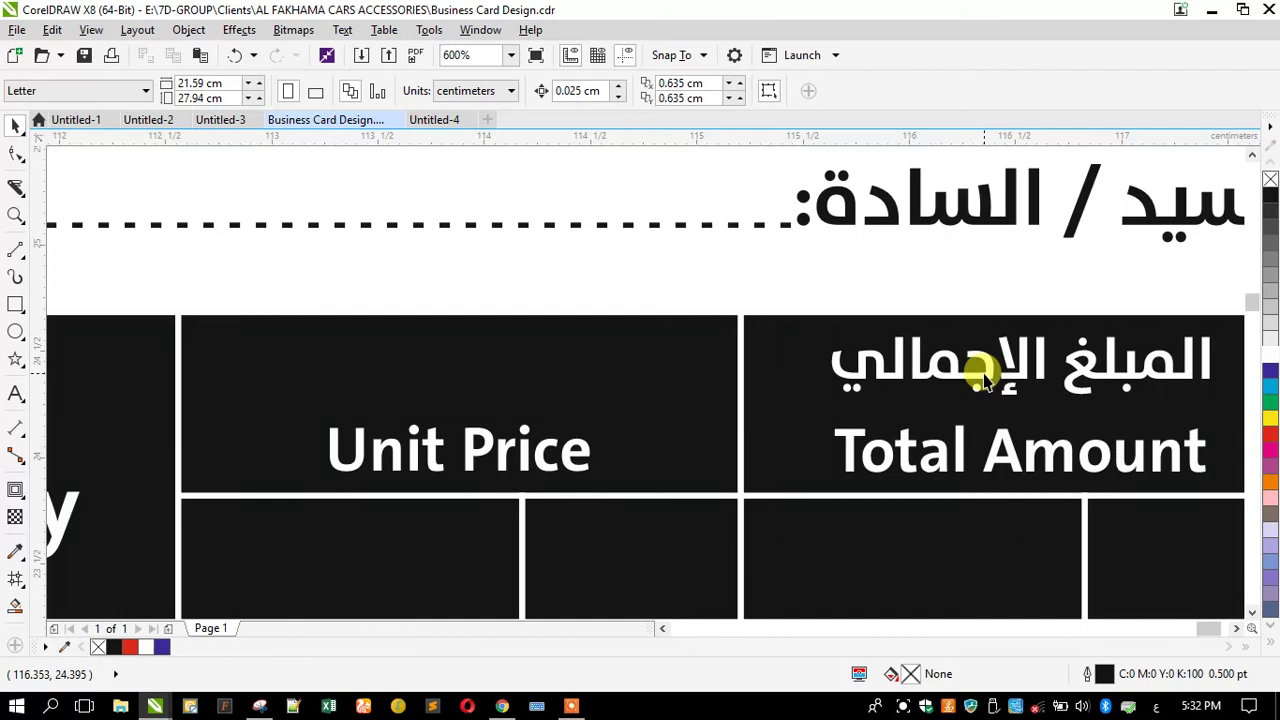
{"action": "left_click", "coordinate": [983, 383]}
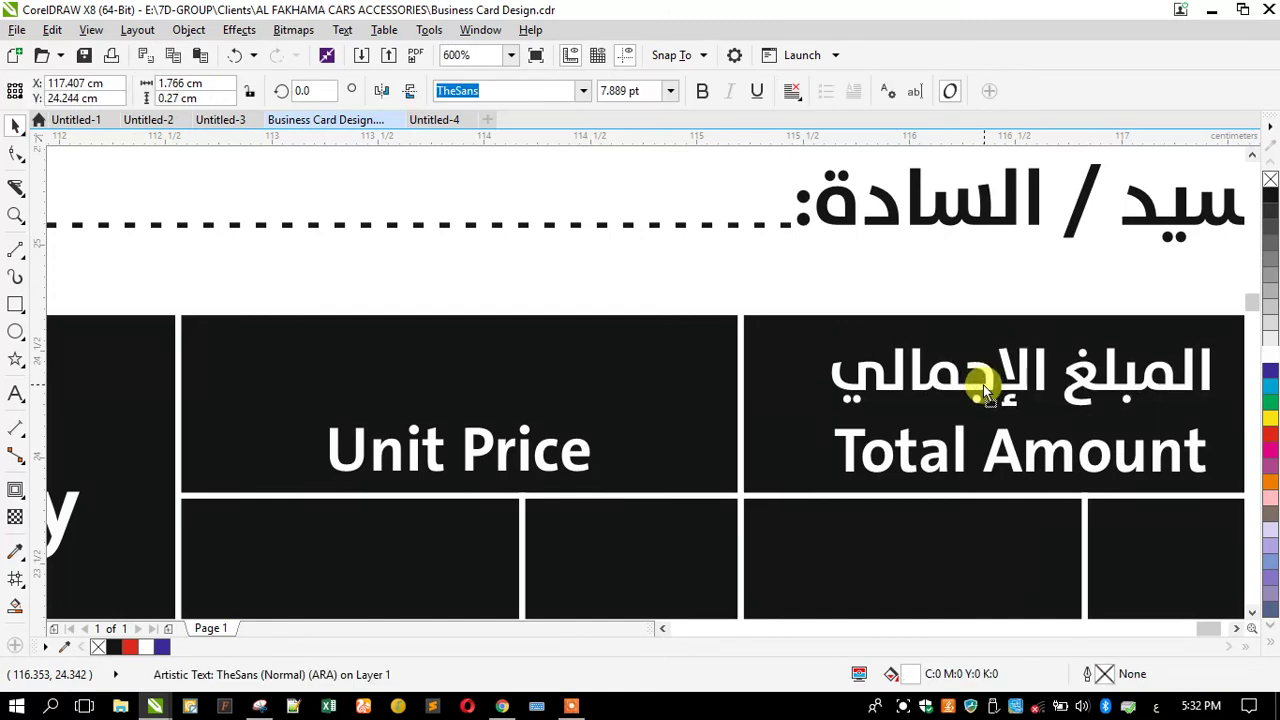
{"action": "left_click_drag", "start_coordinate": [983, 384], "coordinate": [430, 383]}
{"action": "scroll", "coordinate": [809, 323], "scroll_direction": "down", "scroll_amount": 6}
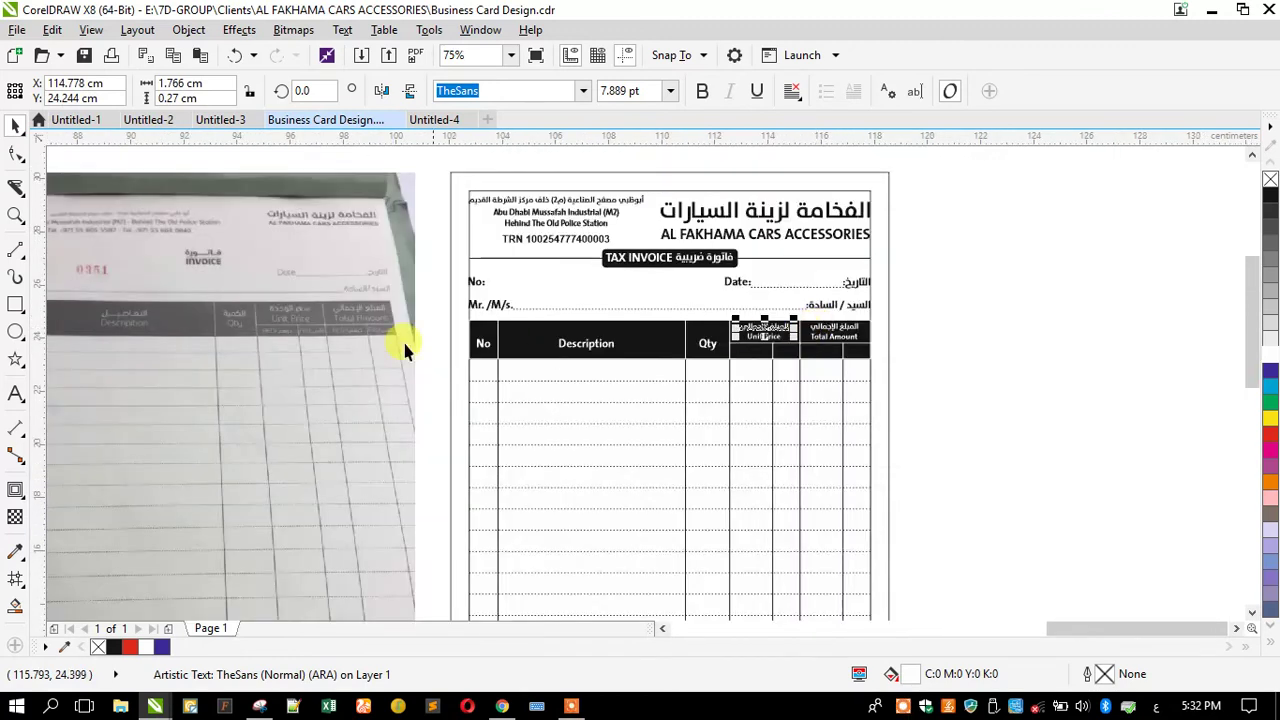
{"action": "scroll", "coordinate": [509, 278], "scroll_direction": "up", "scroll_amount": 2}
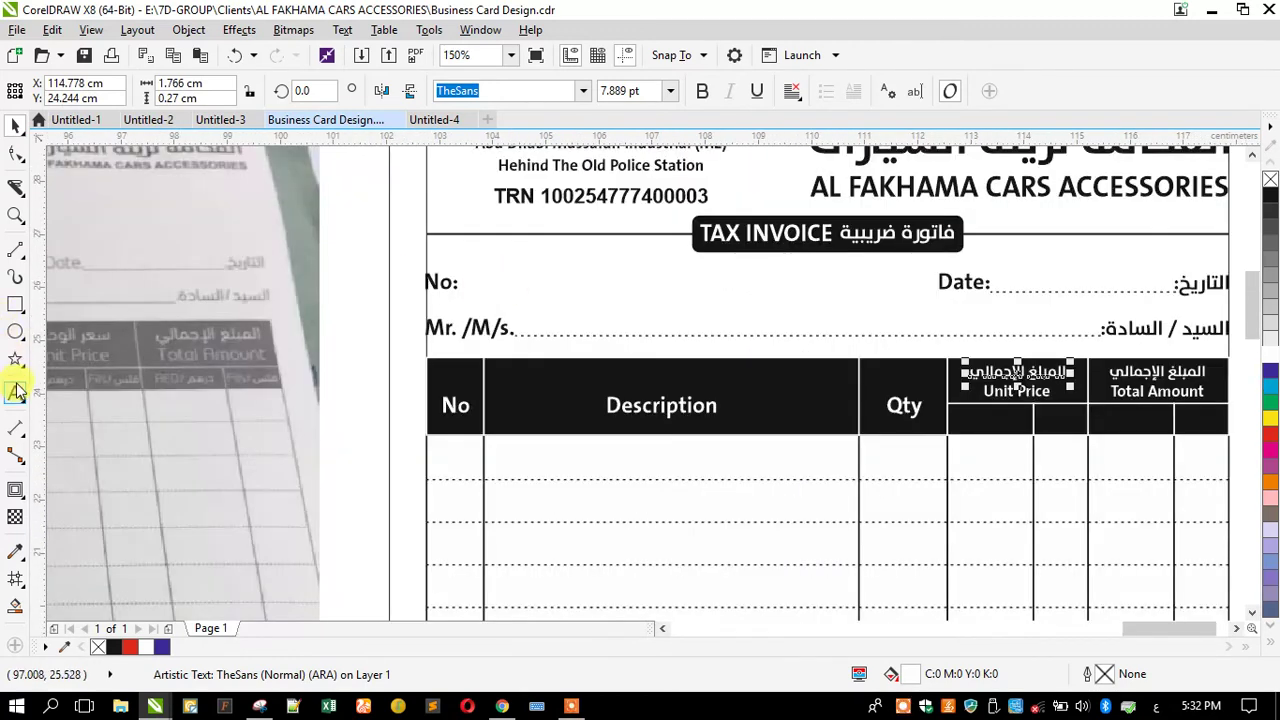
{"action": "key", "text": "ctrl+a"}
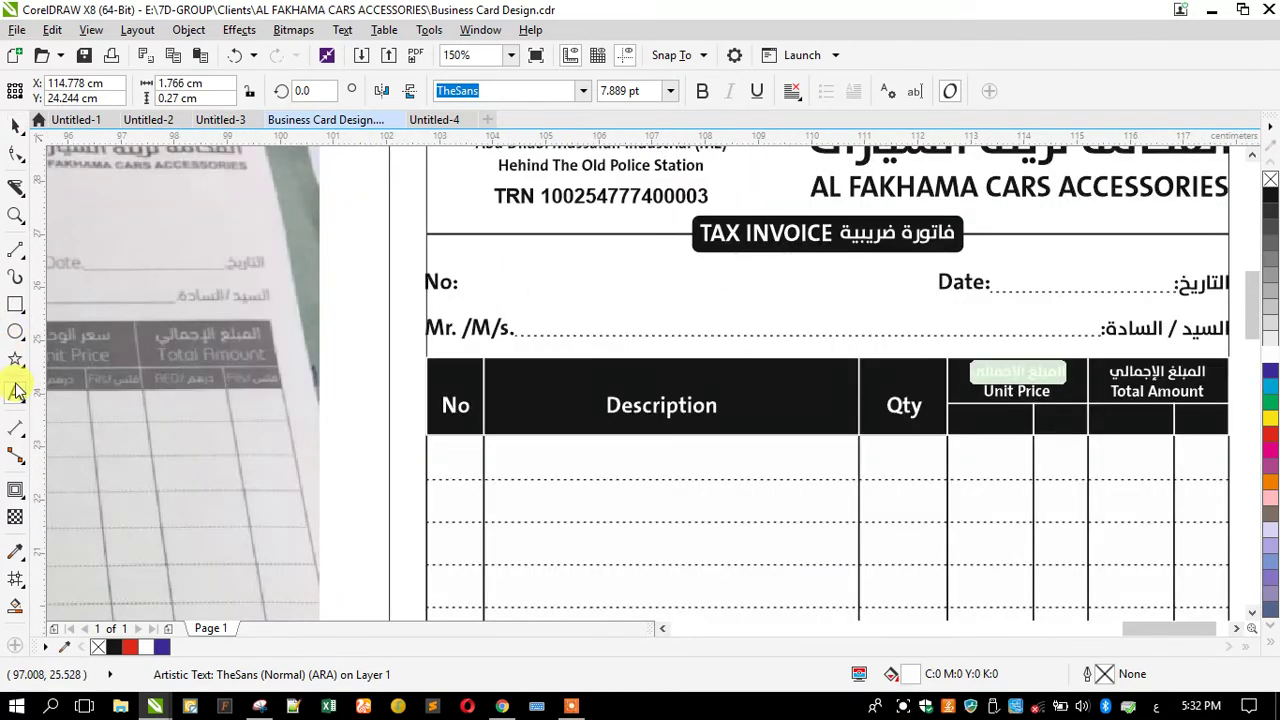
{"action": "type", "text": "سعر الوحدة"}
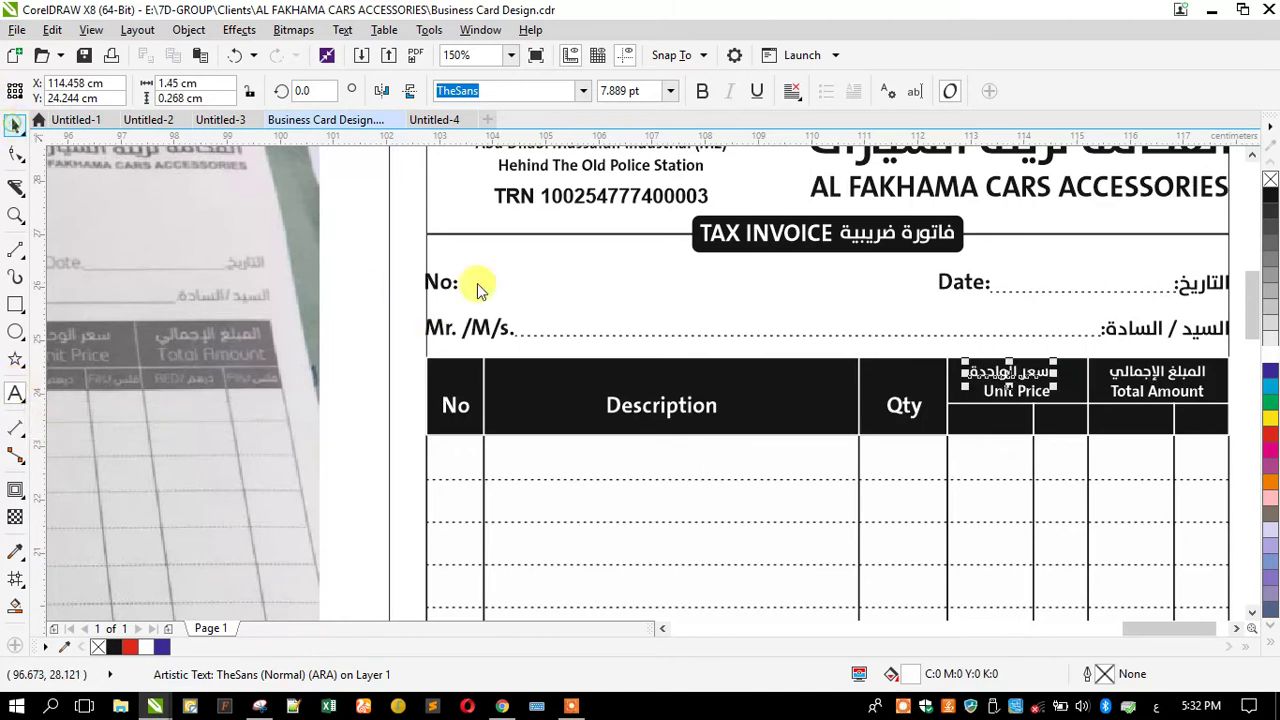
Step: Center the Arabic unit price label above "Unit Price", comparing with the photographed invoice
{"action": "scroll", "coordinate": [640, 340], "scroll_direction": "down", "scroll_amount": 2}
{"action": "scroll", "coordinate": [288, 331], "scroll_direction": "up", "scroll_amount": 2}
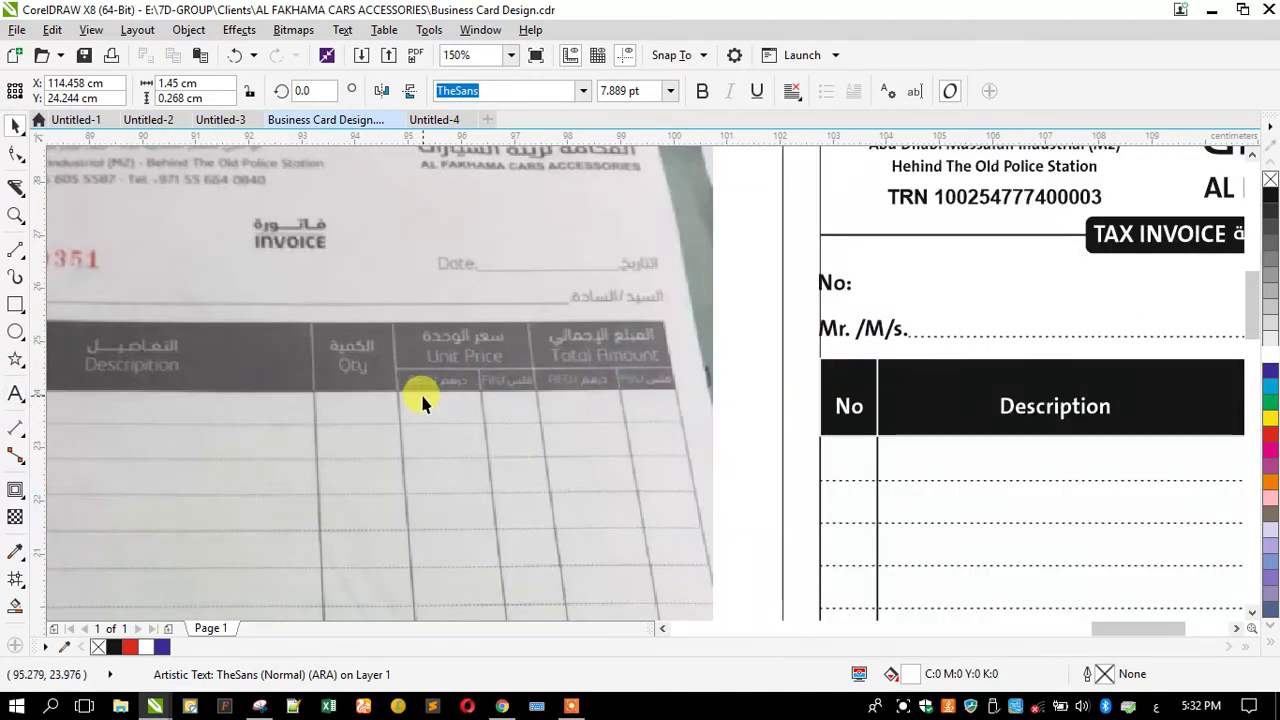
{"action": "scroll", "coordinate": [863, 414], "scroll_direction": "down", "scroll_amount": 2}
{"action": "scroll", "coordinate": [908, 406], "scroll_direction": "up", "scroll_amount": 2}
{"action": "left_click", "coordinate": [908, 376]}
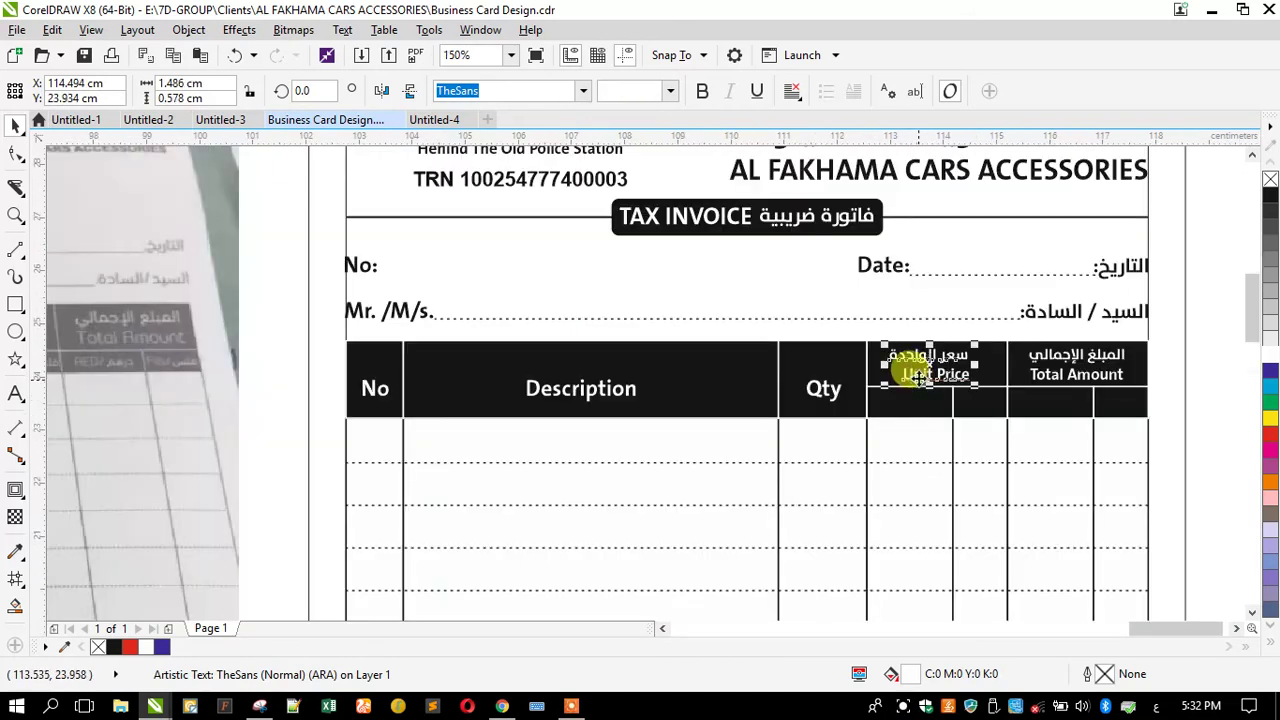
{"action": "left_click_drag", "start_coordinate": [908, 376], "coordinate": [857, 400]}
Step: Copy the Arabic unit price label above "Qty" and change the copy's text to "الكمية"
{"action": "left_click", "coordinate": [935, 372]}
{"action": "left_click_drag", "start_coordinate": [930, 365], "coordinate": [818, 368]}
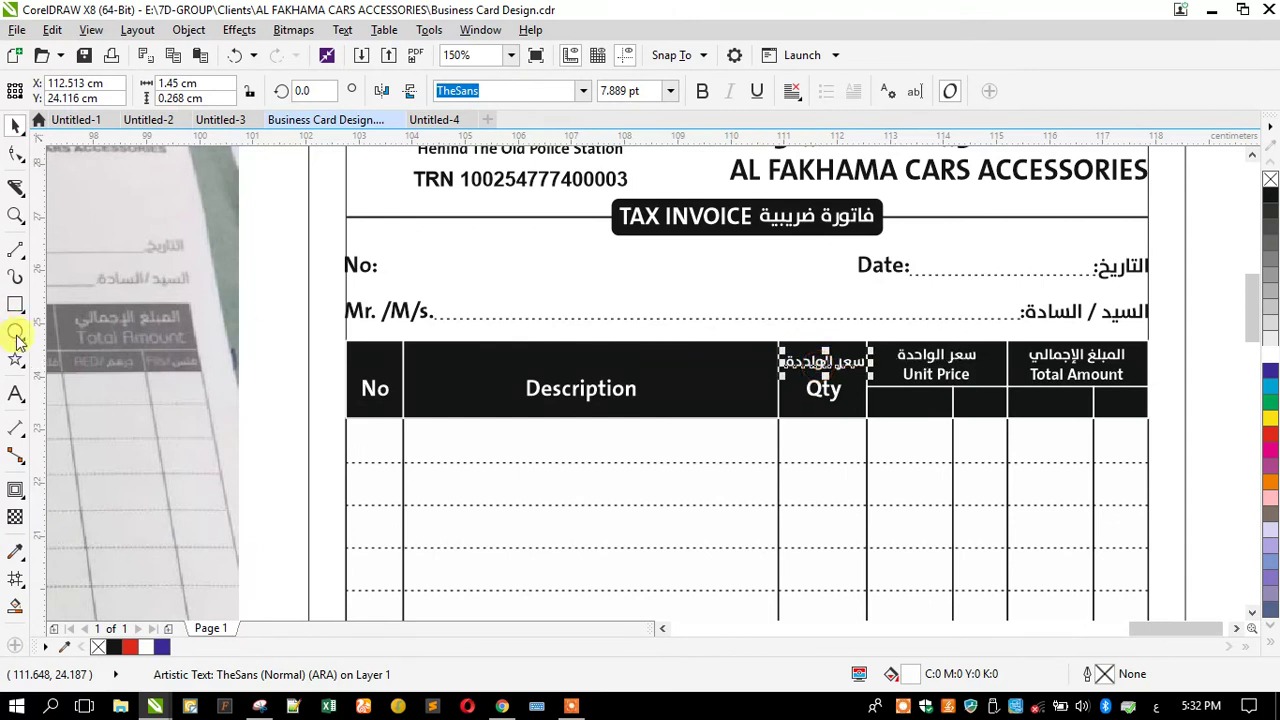
{"action": "left_click", "coordinate": [15, 392]}
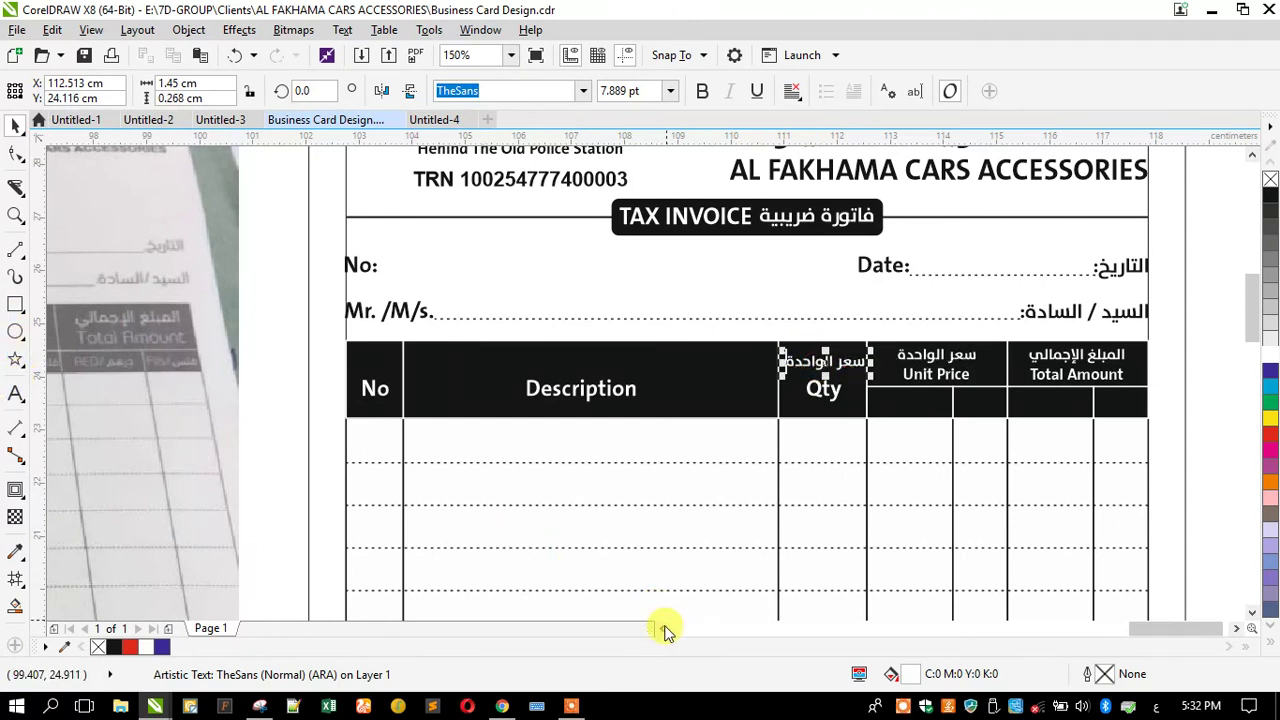
{"action": "left_click", "coordinate": [662, 628]}
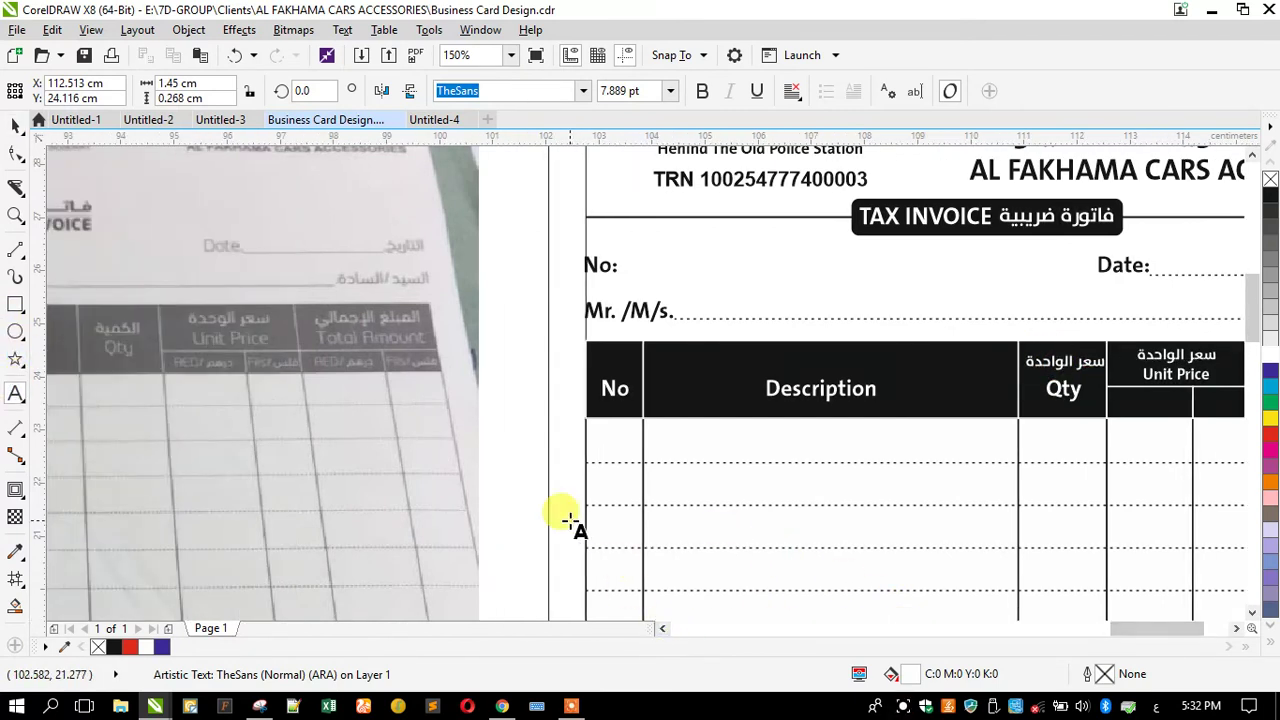
{"action": "key", "text": "ctrl+a"}
{"action": "type", "text": "الك"}
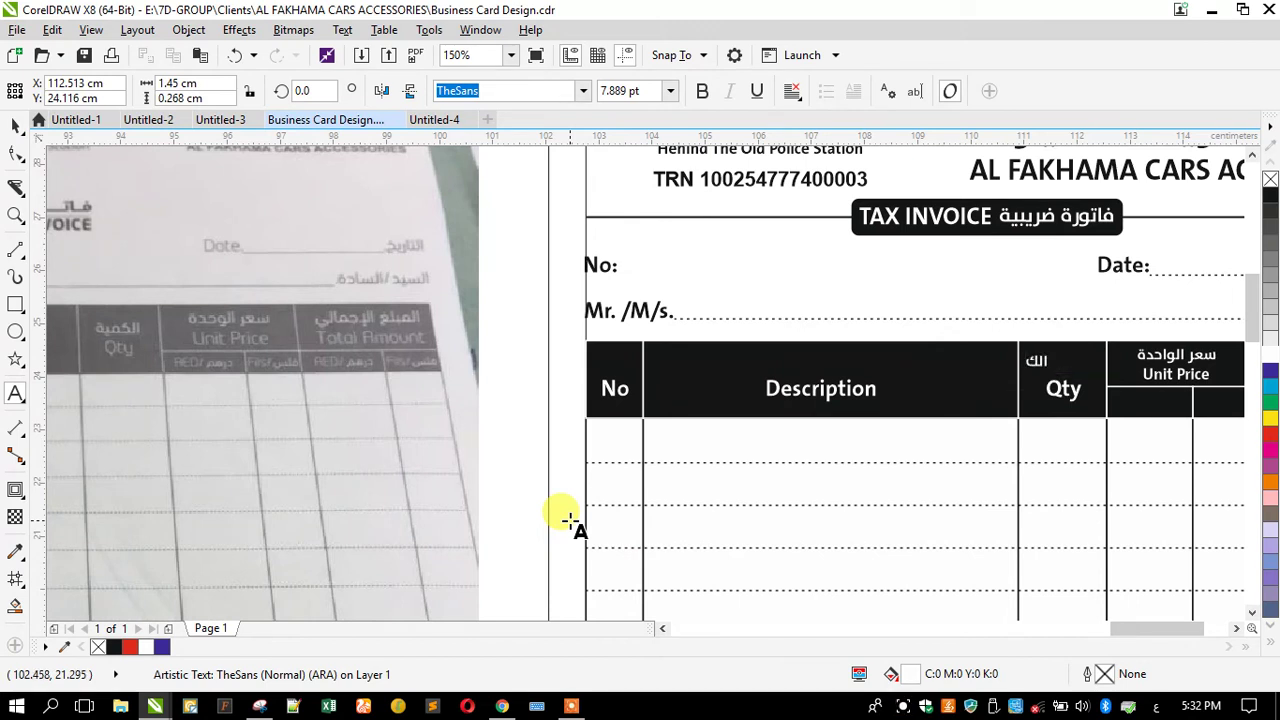
{"action": "key", "text": "Escape"}
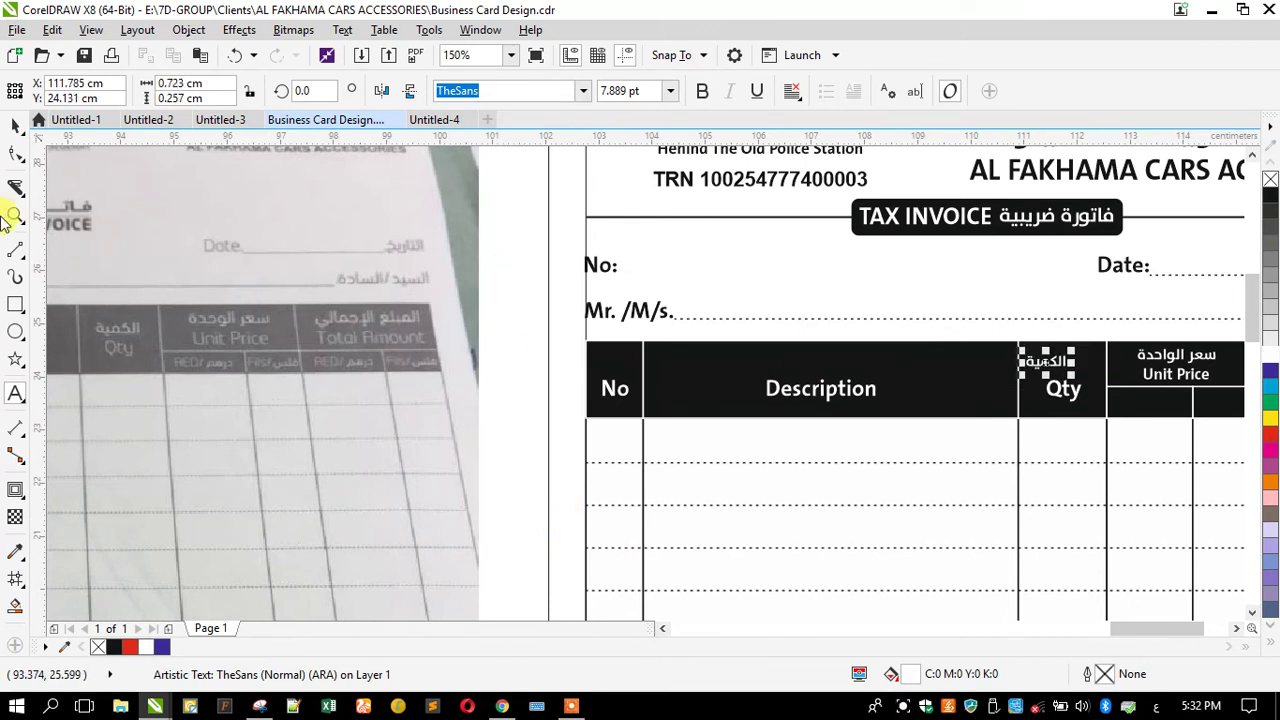
Step: Center "الكمية" above "Qty" in the quantity header cell and enlarge it to about 126 percent
{"action": "scroll", "coordinate": [1085, 357], "scroll_direction": "up", "scroll_amount": 4}
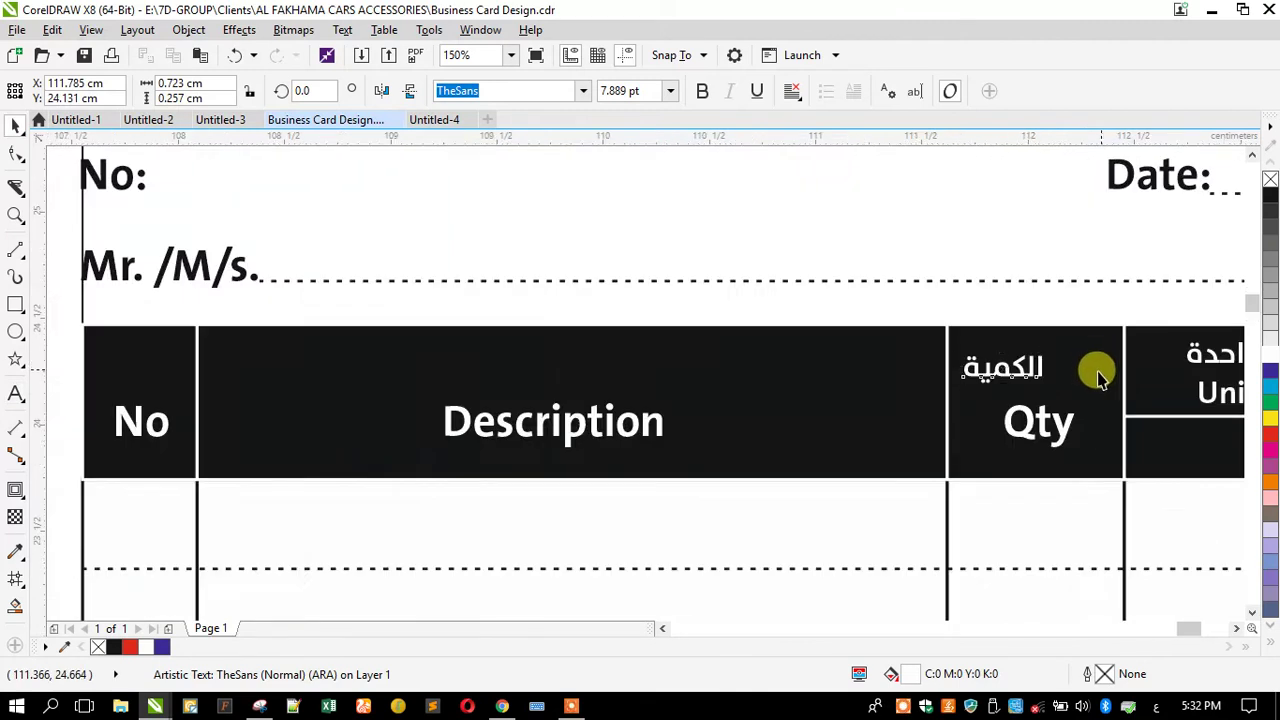
{"action": "left_click", "coordinate": [978, 455], "text": "shift"}
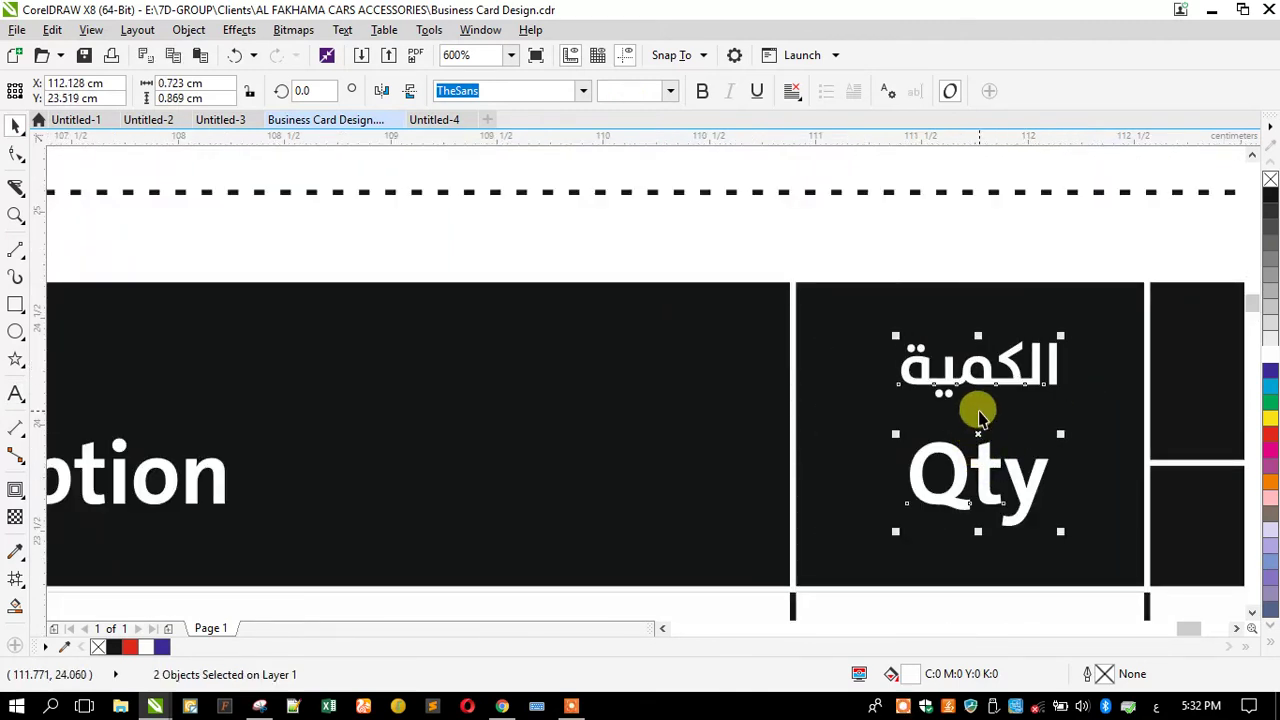
{"action": "left_click_drag", "start_coordinate": [977, 379], "coordinate": [971, 379]}
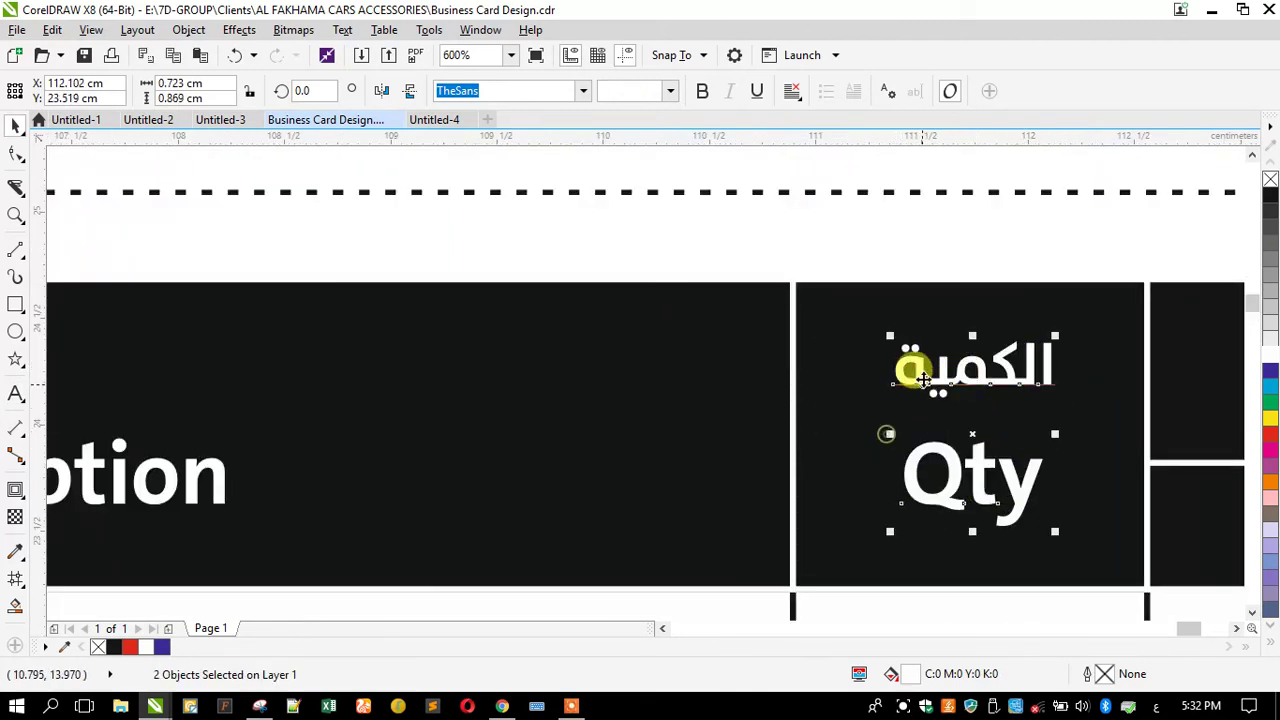
{"action": "left_click", "coordinate": [866, 363]}
{"action": "left_click", "coordinate": [906, 371]}
{"action": "left_click_drag", "start_coordinate": [889, 402], "coordinate": [966, 357]}
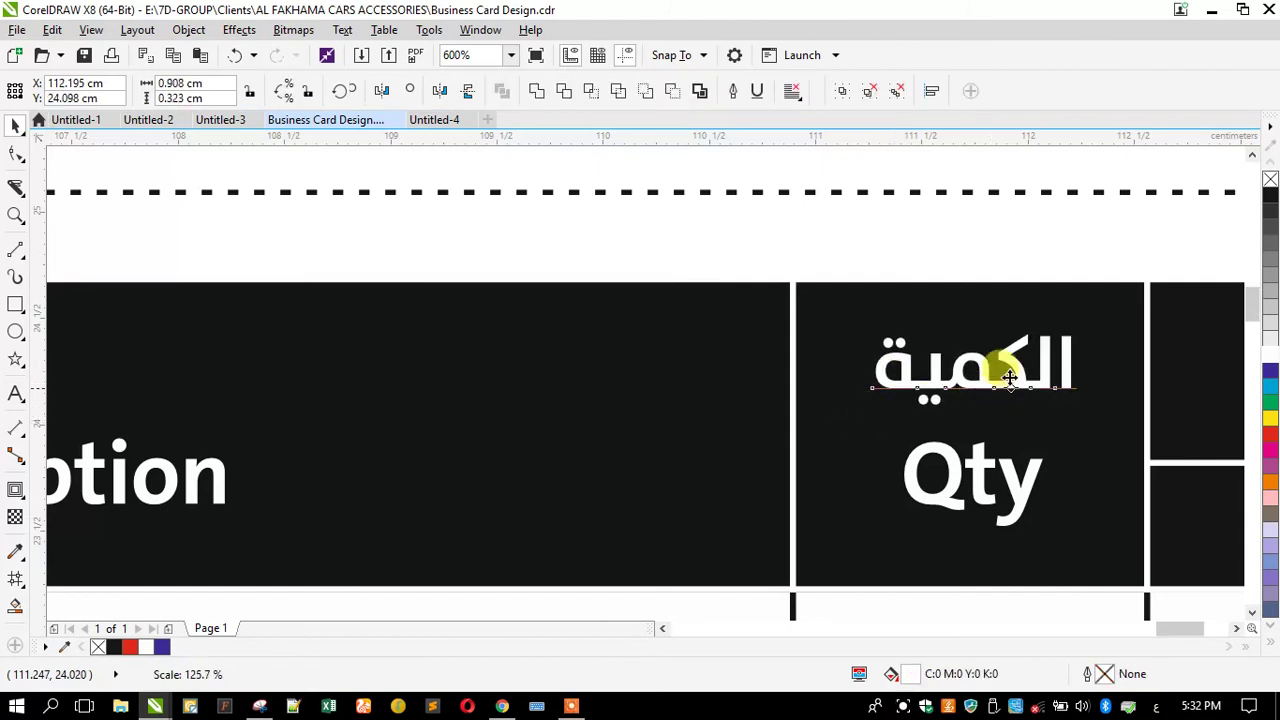
{"action": "scroll", "coordinate": [966, 357], "scroll_direction": "down", "scroll_amount": 2}
{"action": "left_click", "coordinate": [951, 386]}
{"action": "left_click", "coordinate": [800, 397]}
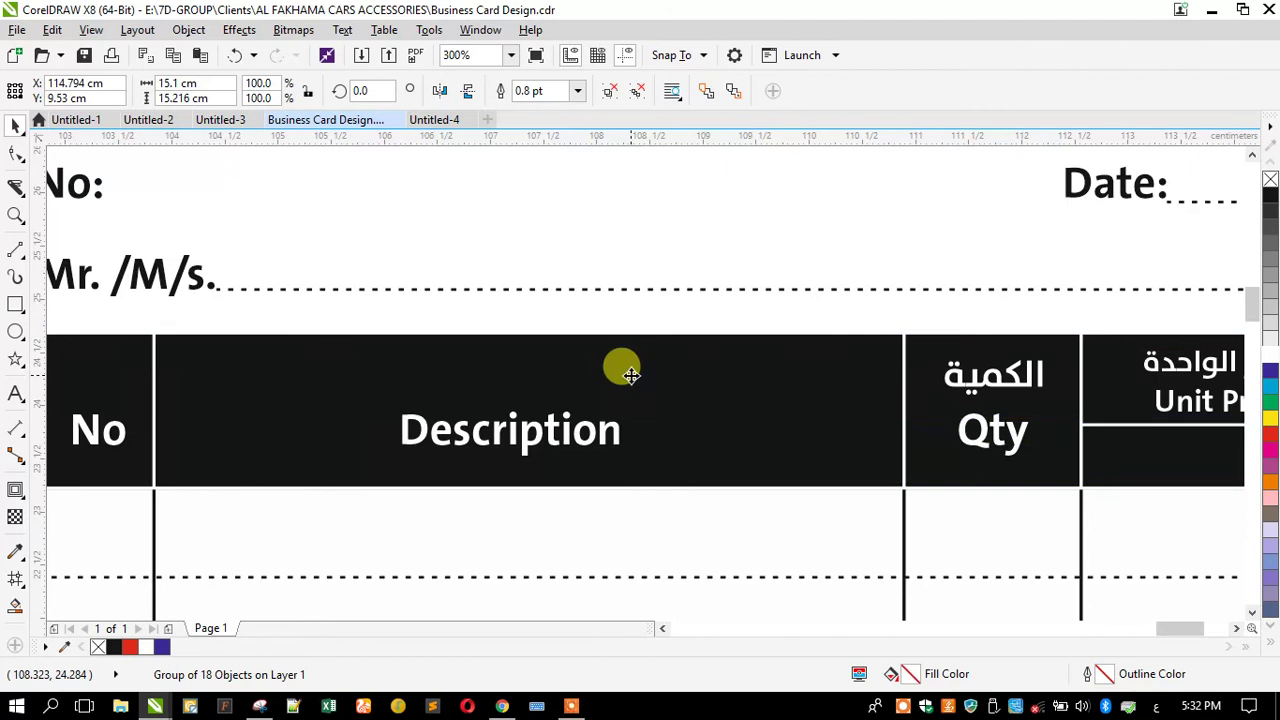
Step: Copy the Arabic quantity label above "Description" and change the copy's text to "التفـاصيــل", matching the photographed invoice
{"action": "left_click_drag", "start_coordinate": [988, 385], "coordinate": [563, 388]}
{"action": "right_click", "coordinate": [563, 388]}
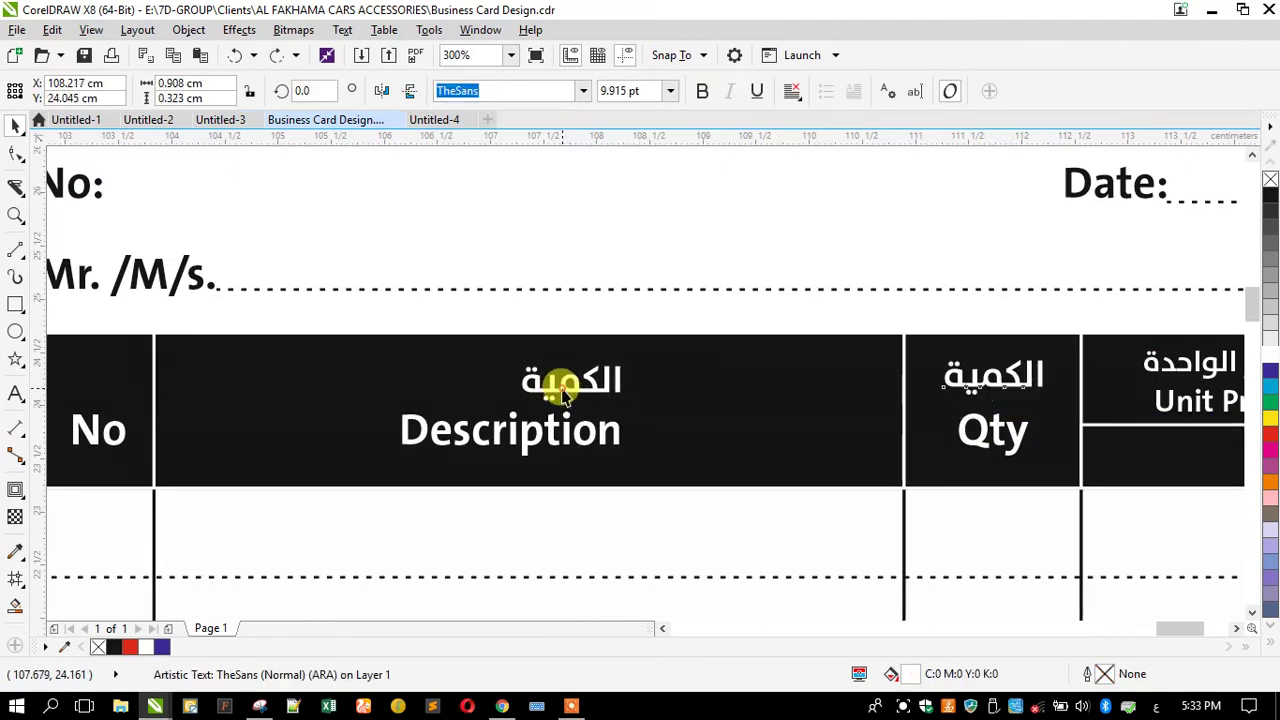
{"action": "scroll", "coordinate": [786, 371], "scroll_direction": "down", "scroll_amount": 3}
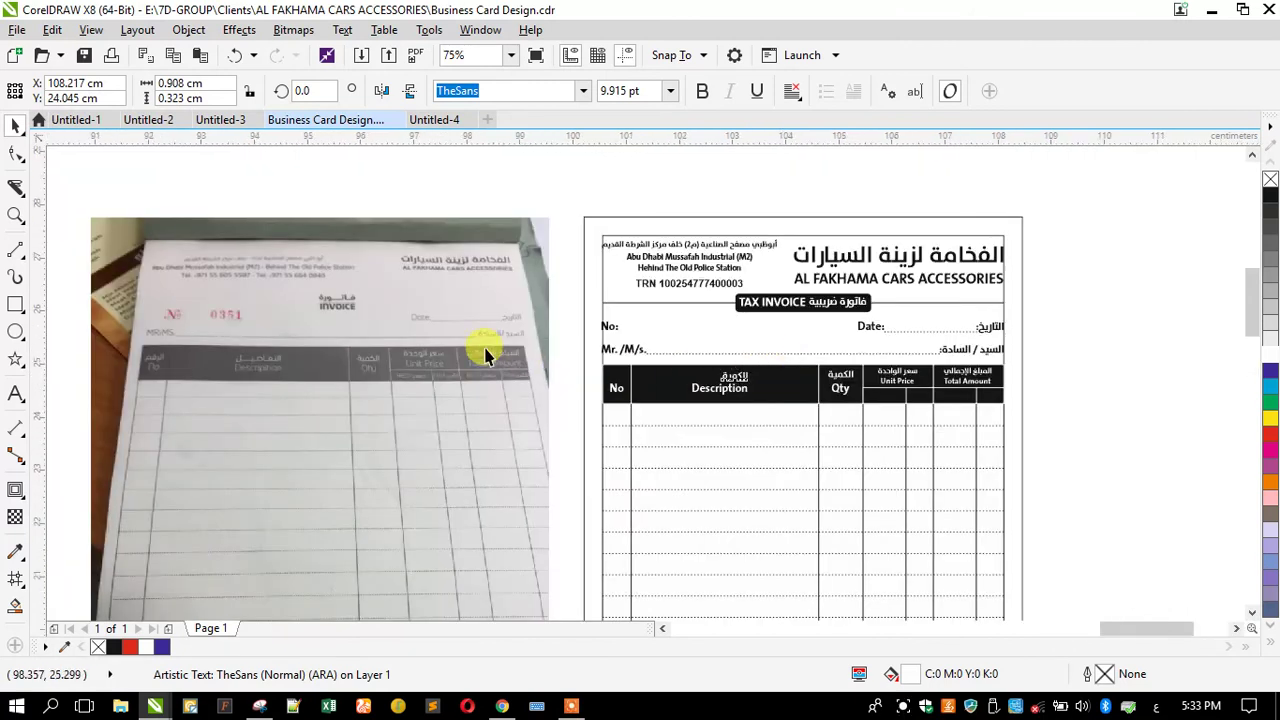
{"action": "scroll", "coordinate": [480, 349], "scroll_direction": "up", "scroll_amount": 2}
{"action": "left_click", "coordinate": [14, 396]}
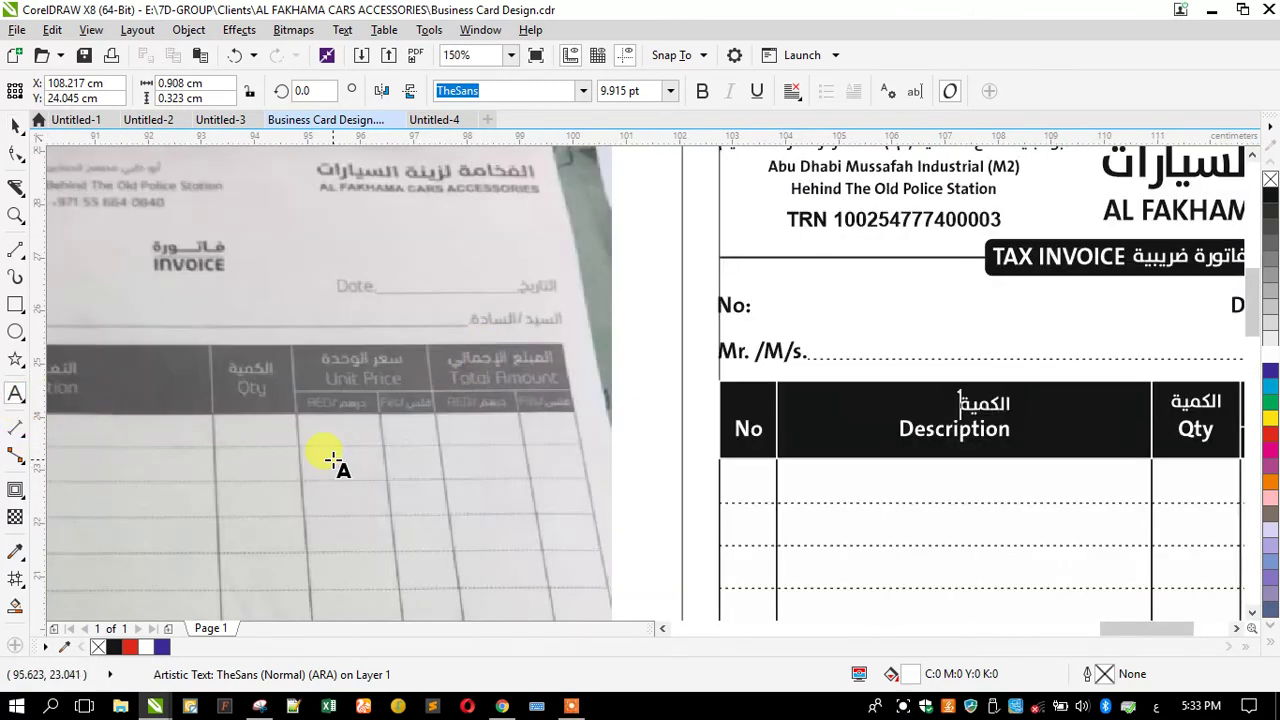
{"action": "type", "text": "التفاصـيـل"}
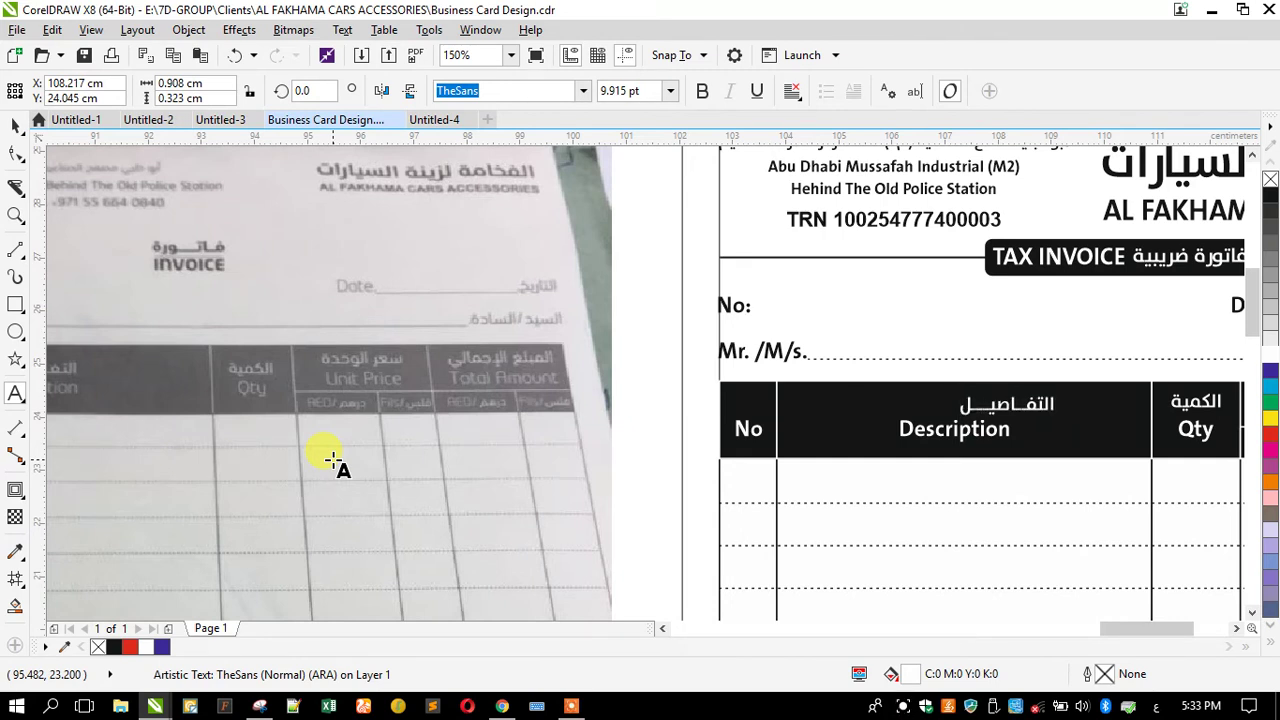
{"action": "left_click", "coordinate": [15, 125]}
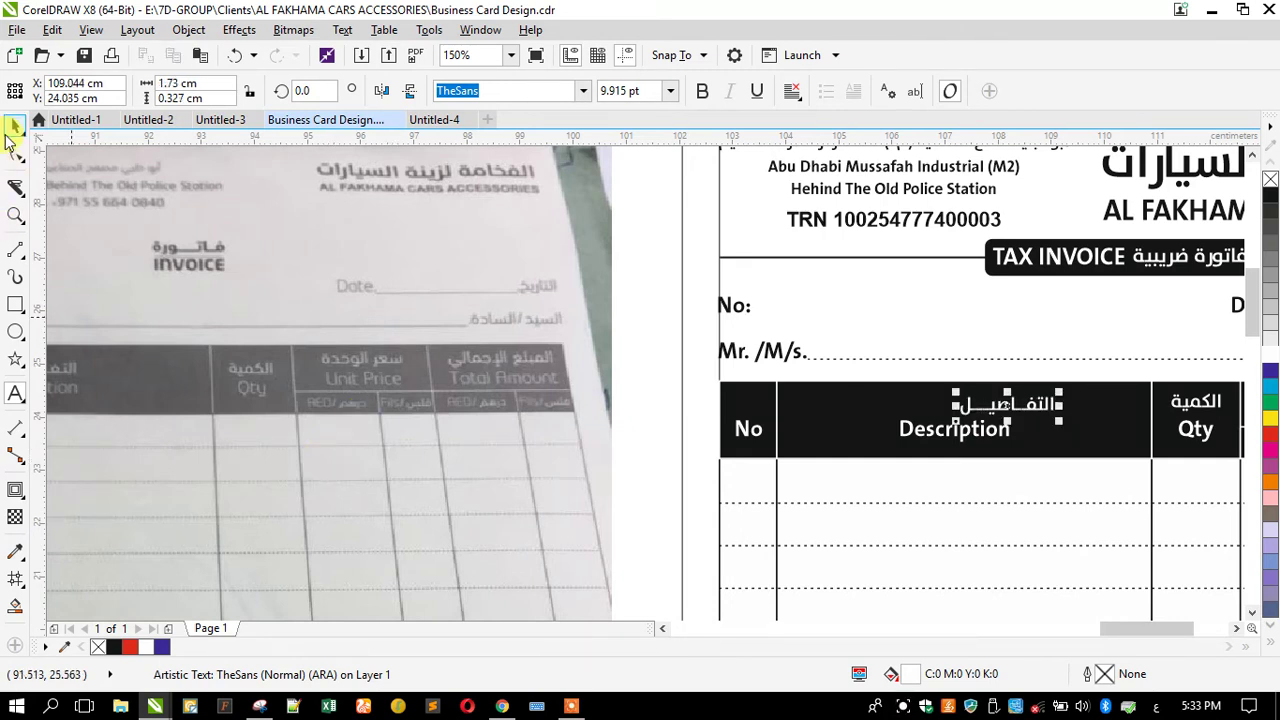
Step: Center the Arabic details label above "Description" and enlarge it to about 11.6 pt
{"action": "left_click", "coordinate": [948, 432], "text": "shift"}
{"action": "key", "text": "c"}
{"action": "left_click", "coordinate": [852, 433]}
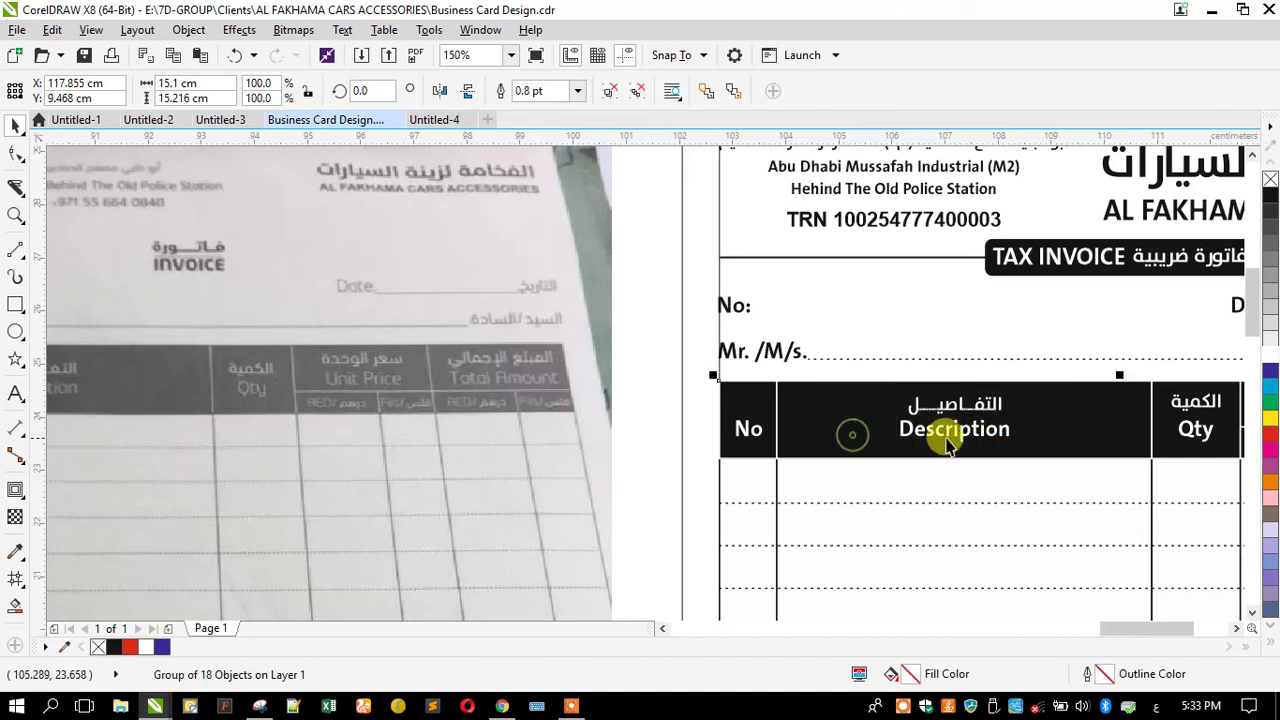
{"action": "scroll", "coordinate": [948, 445], "scroll_direction": "up", "scroll_amount": 2}
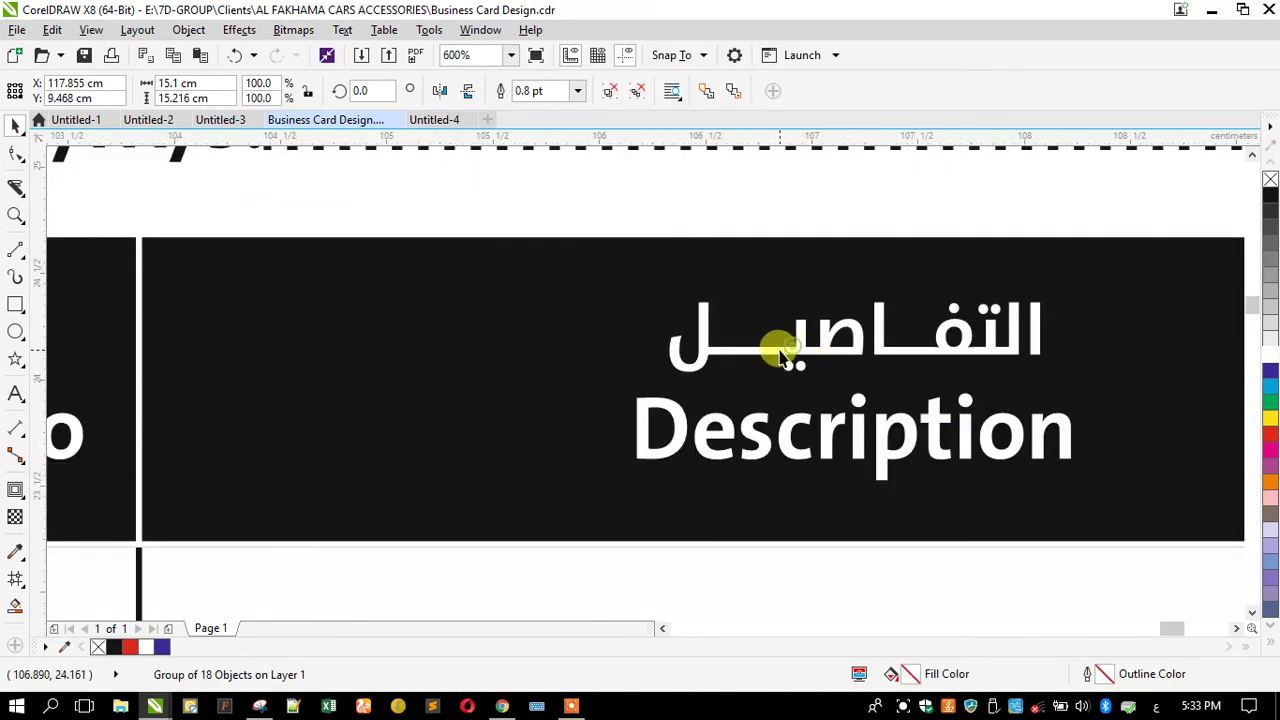
{"action": "left_click", "coordinate": [780, 355]}
{"action": "left_click_drag", "start_coordinate": [657, 286], "coordinate": [626, 263]}
{"action": "scroll", "coordinate": [477, 337], "scroll_direction": "down", "scroll_amount": 3}
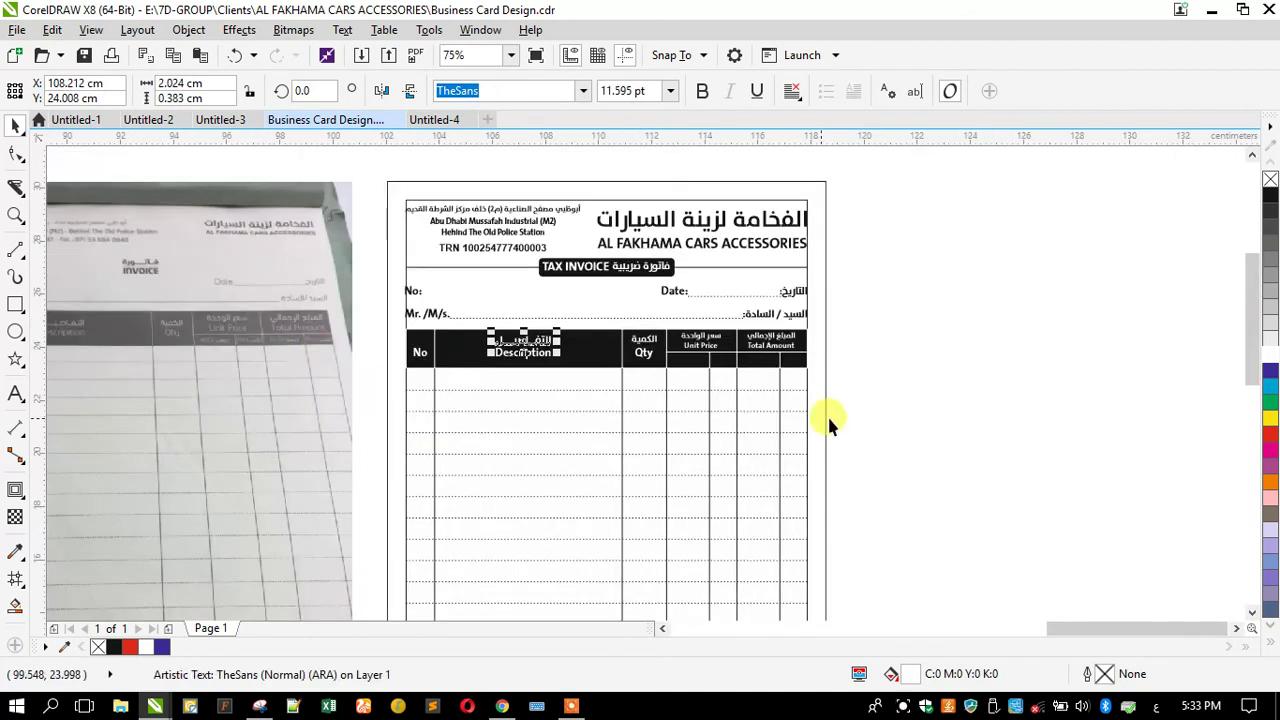
{"action": "key", "text": "Escape"}
Step: Copy the Arabic quantity label above "No" and change the copy's text to "الرقم"
{"action": "scroll", "coordinate": [143, 323], "scroll_direction": "up", "scroll_amount": 1}
{"action": "scroll", "coordinate": [648, 362], "scroll_direction": "down", "scroll_amount": 1}
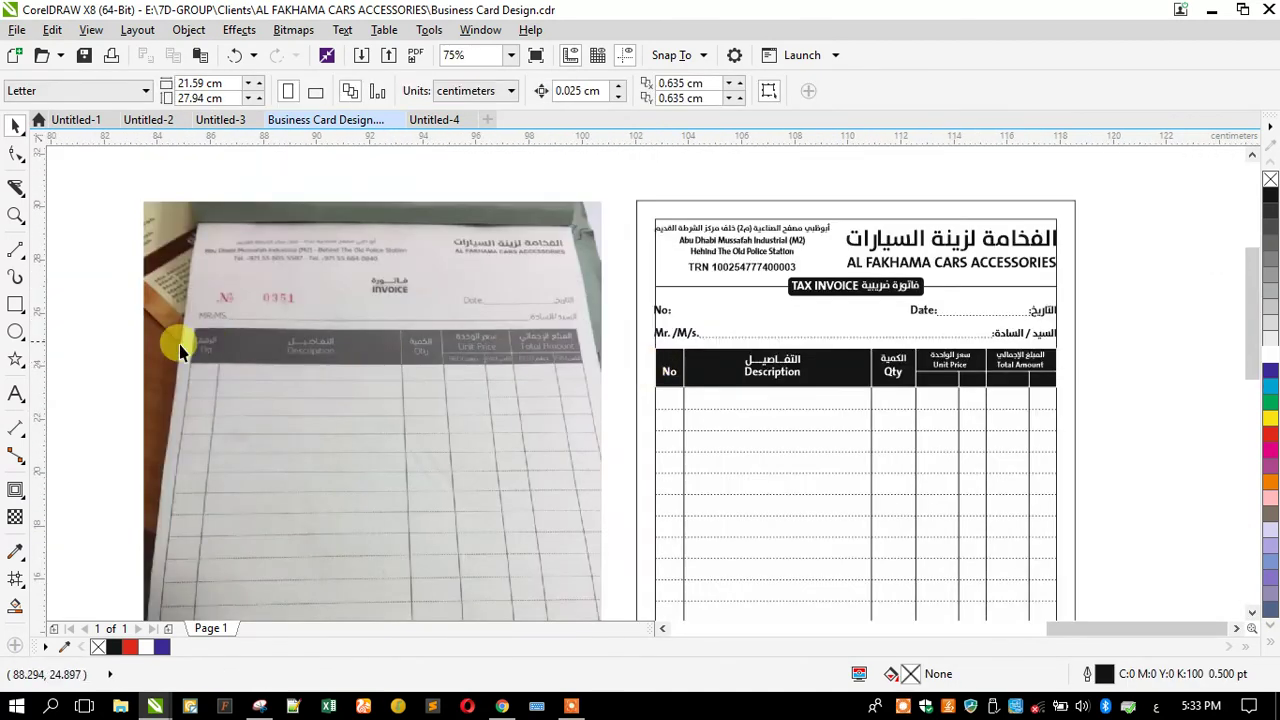
{"action": "scroll", "coordinate": [643, 355], "scroll_direction": "up", "scroll_amount": 1}
{"action": "left_click_drag", "start_coordinate": [1072, 360], "coordinate": [616, 370]}
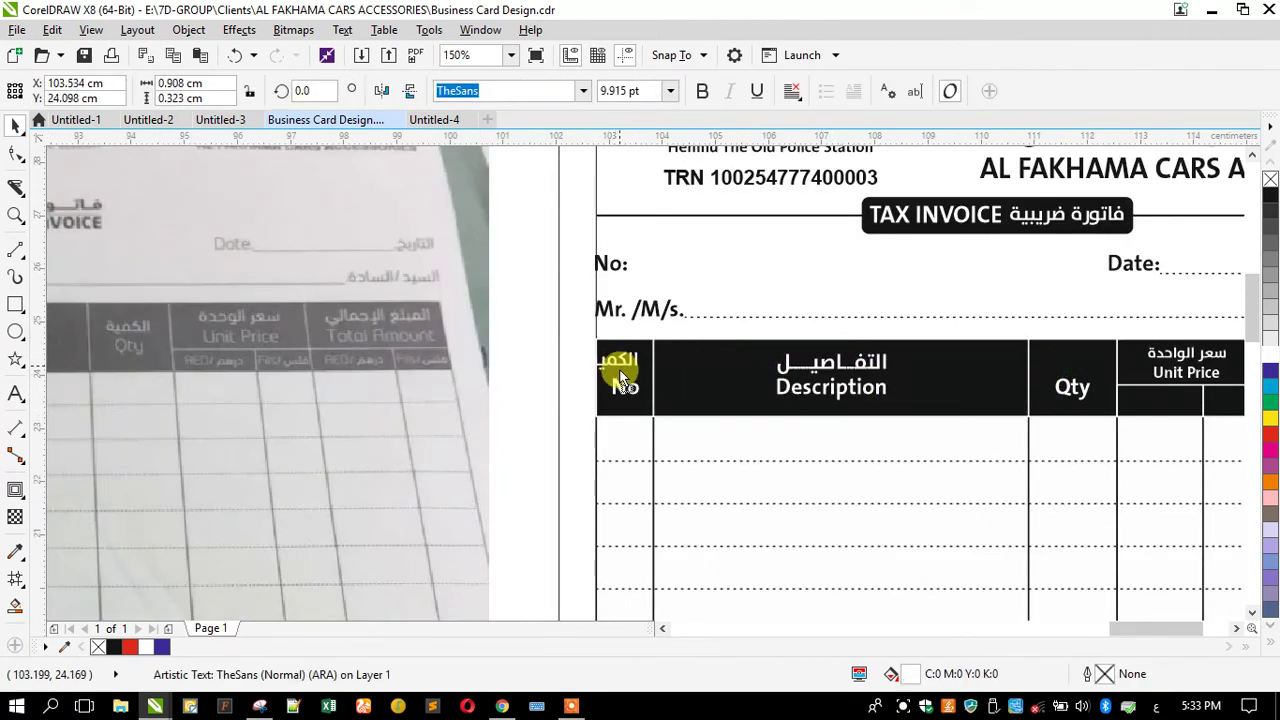
{"action": "scroll", "coordinate": [720, 395], "scroll_direction": "down", "scroll_amount": 1}
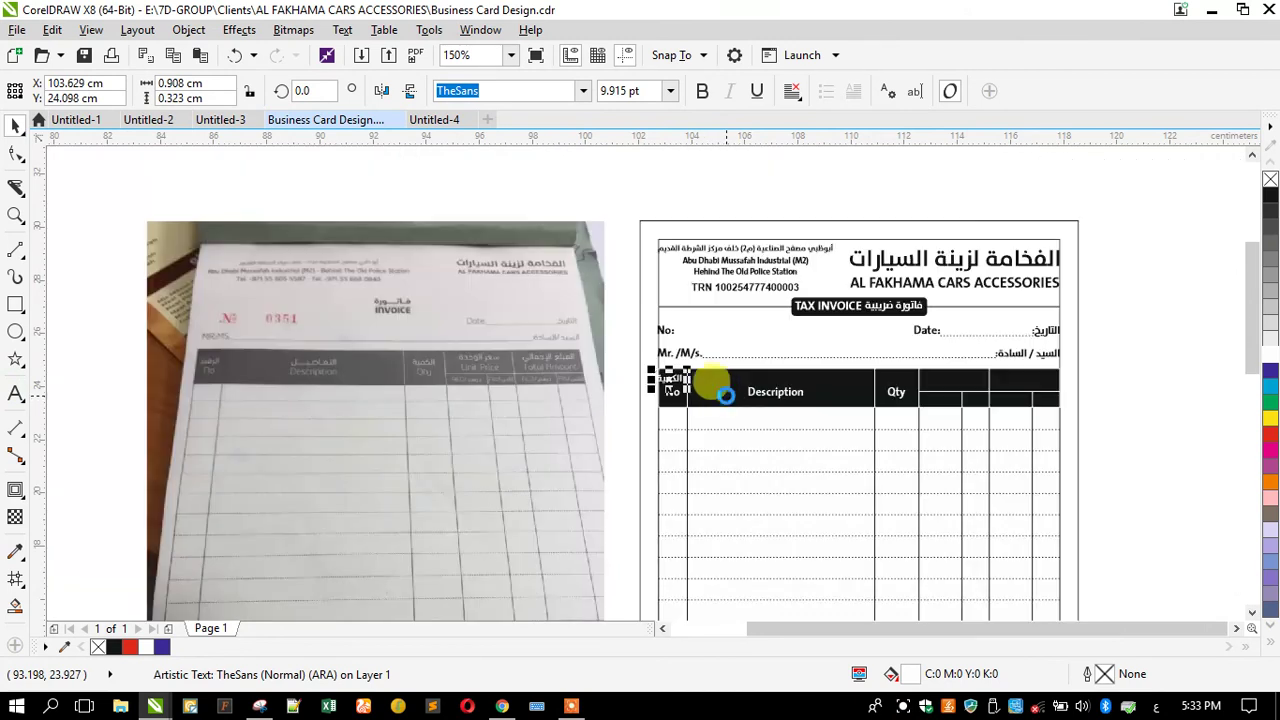
{"action": "scroll", "coordinate": [690, 370], "scroll_direction": "up", "scroll_amount": 2}
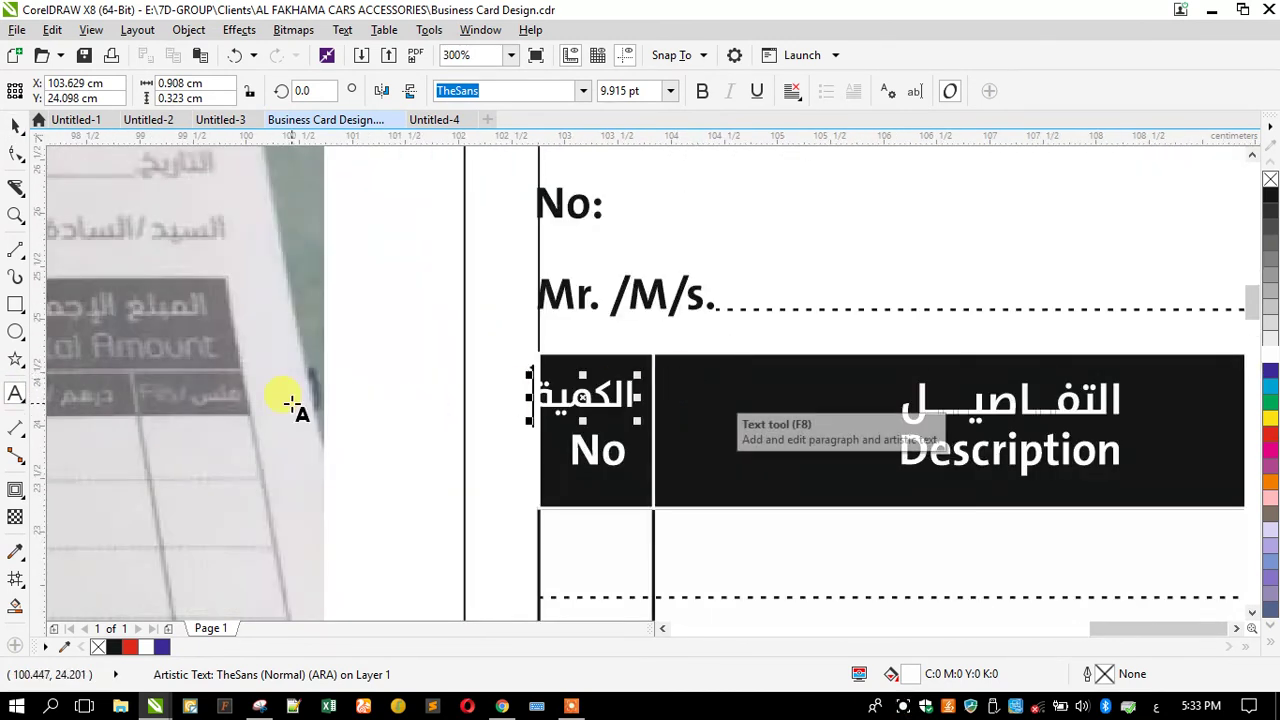
{"action": "key", "text": "ctrl+a"}
{"action": "type", "text": "الرقم"}
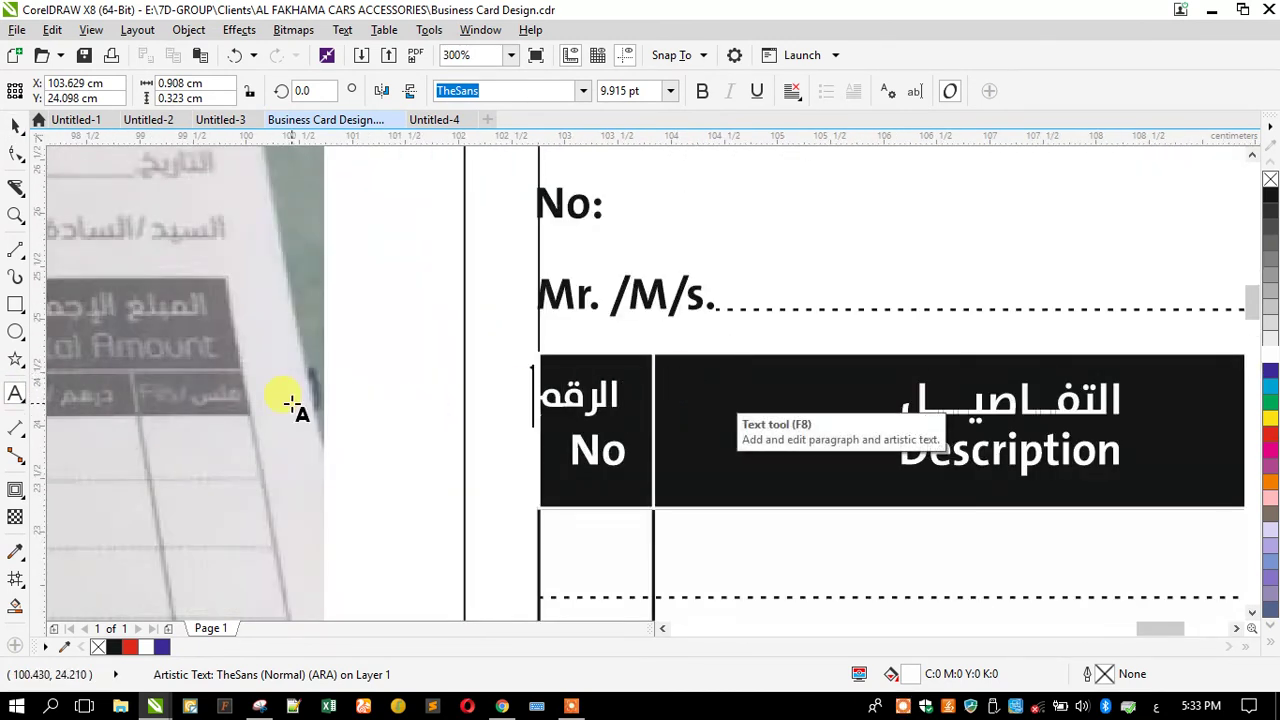
Step: Center "الرقم" above "No" within the number header cell
{"action": "left_click", "coordinate": [15, 124]}
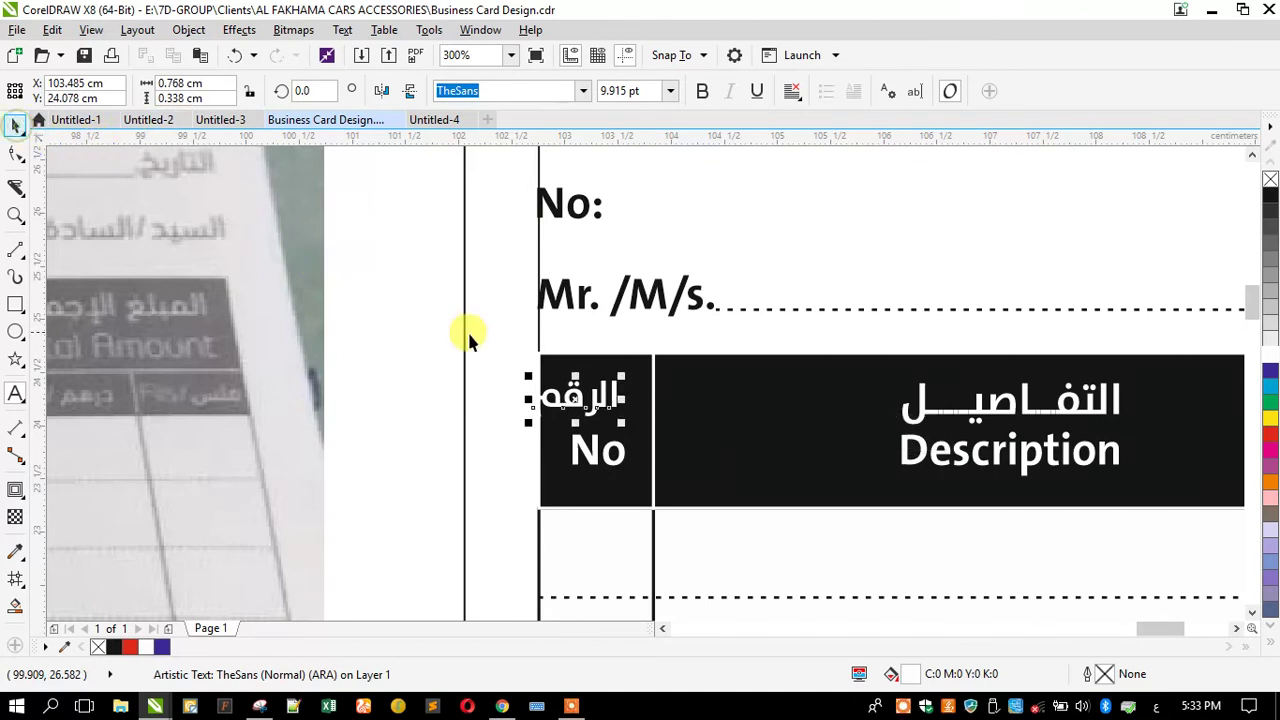
{"action": "left_click_drag", "start_coordinate": [551, 382], "coordinate": [577, 406]}
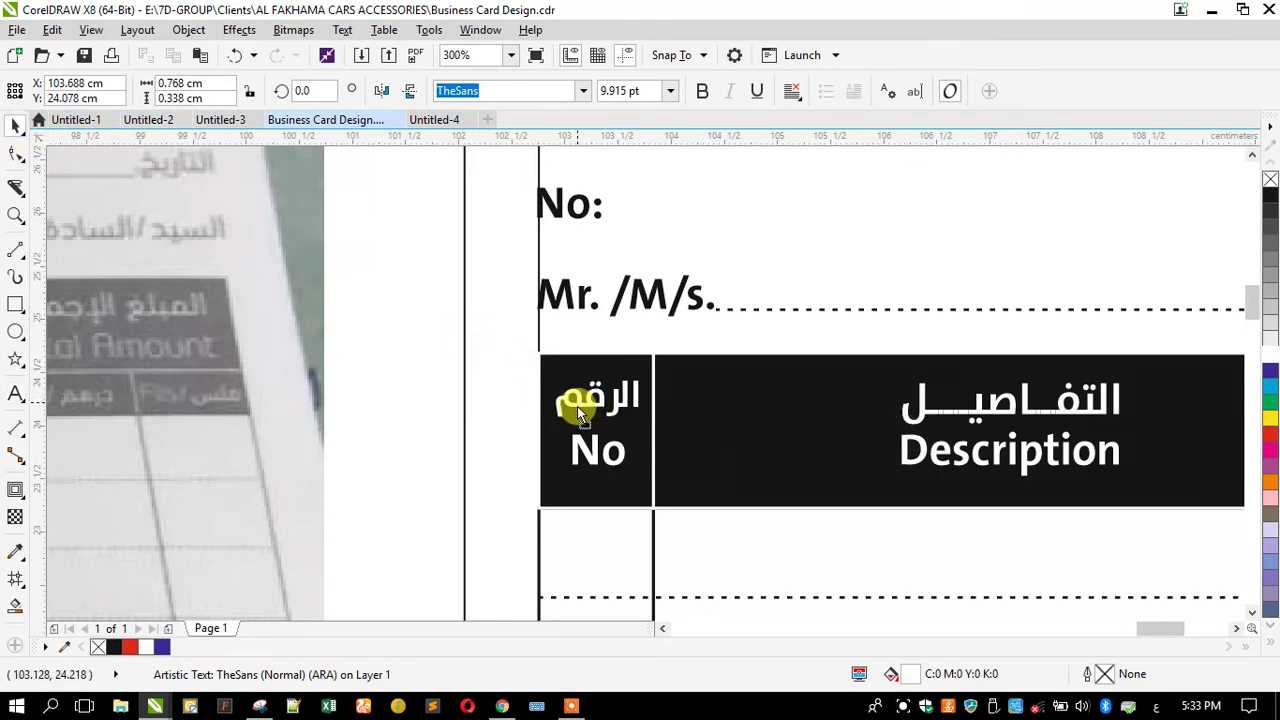
{"action": "scroll", "coordinate": [457, 368], "scroll_direction": "down", "scroll_amount": 3}
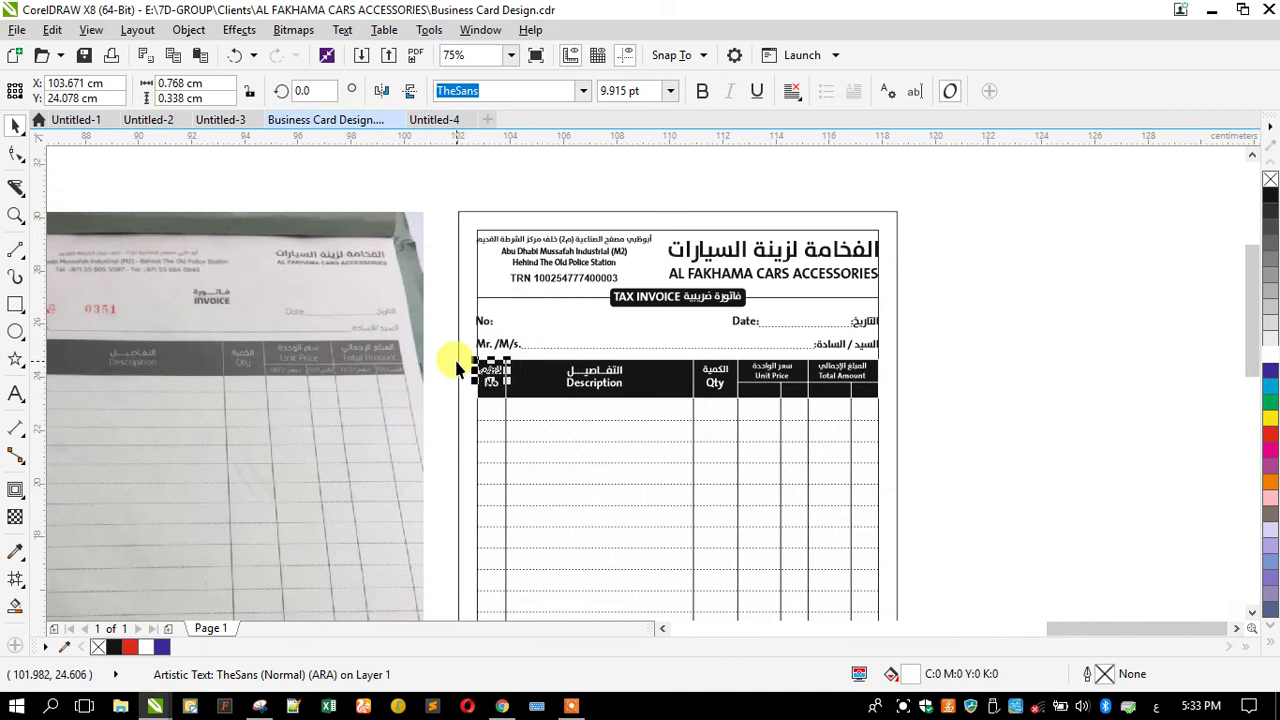
Step: Create a "فلس" label from a copy of the Arabic total label and place it in the narrow subheading cell under "Total Amount"
{"action": "scroll", "coordinate": [845, 365], "scroll_direction": "up", "scroll_amount": 3}
{"action": "left_click_drag", "start_coordinate": [873, 368], "coordinate": [900, 457]}
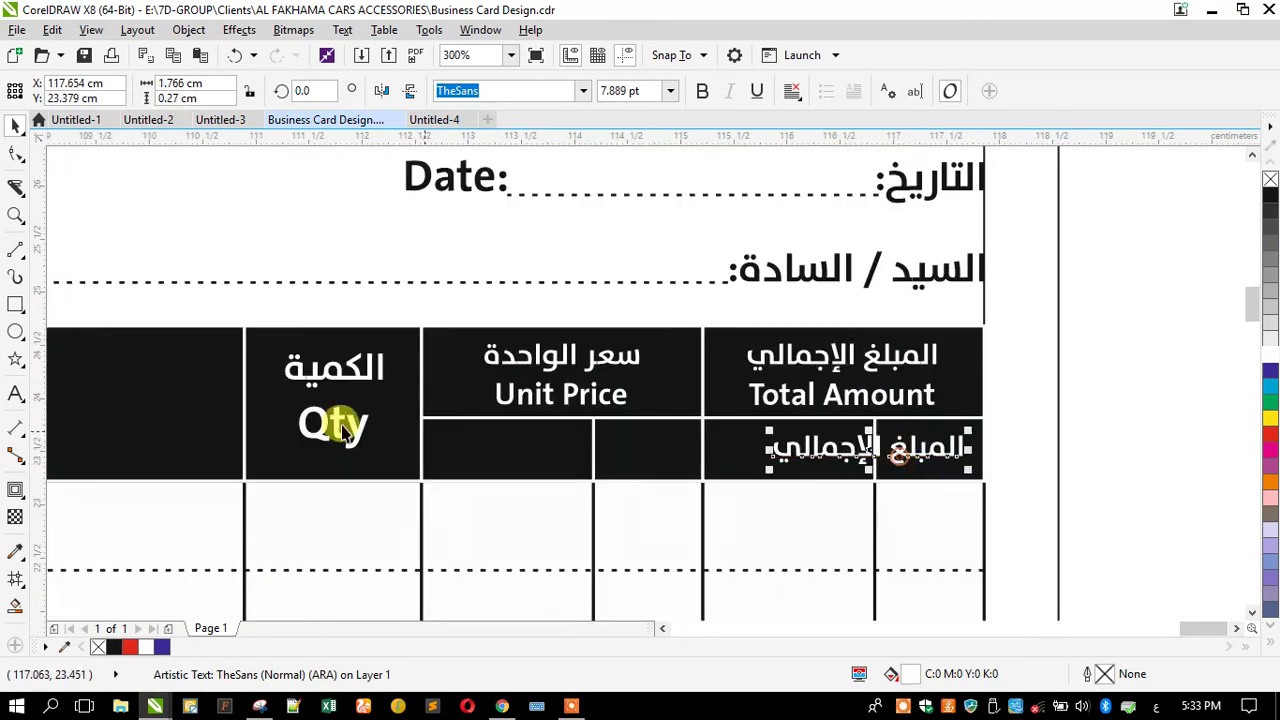
{"action": "left_click", "coordinate": [15, 393]}
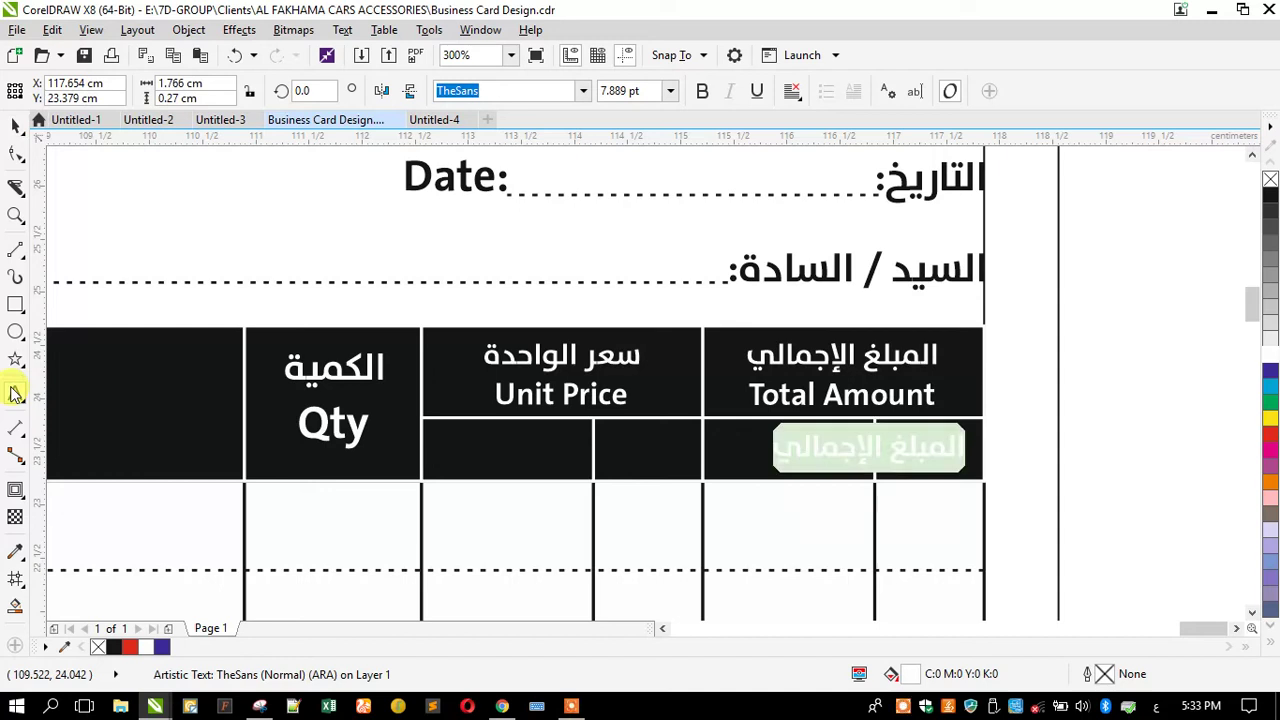
{"action": "type", "text": "فلس"}
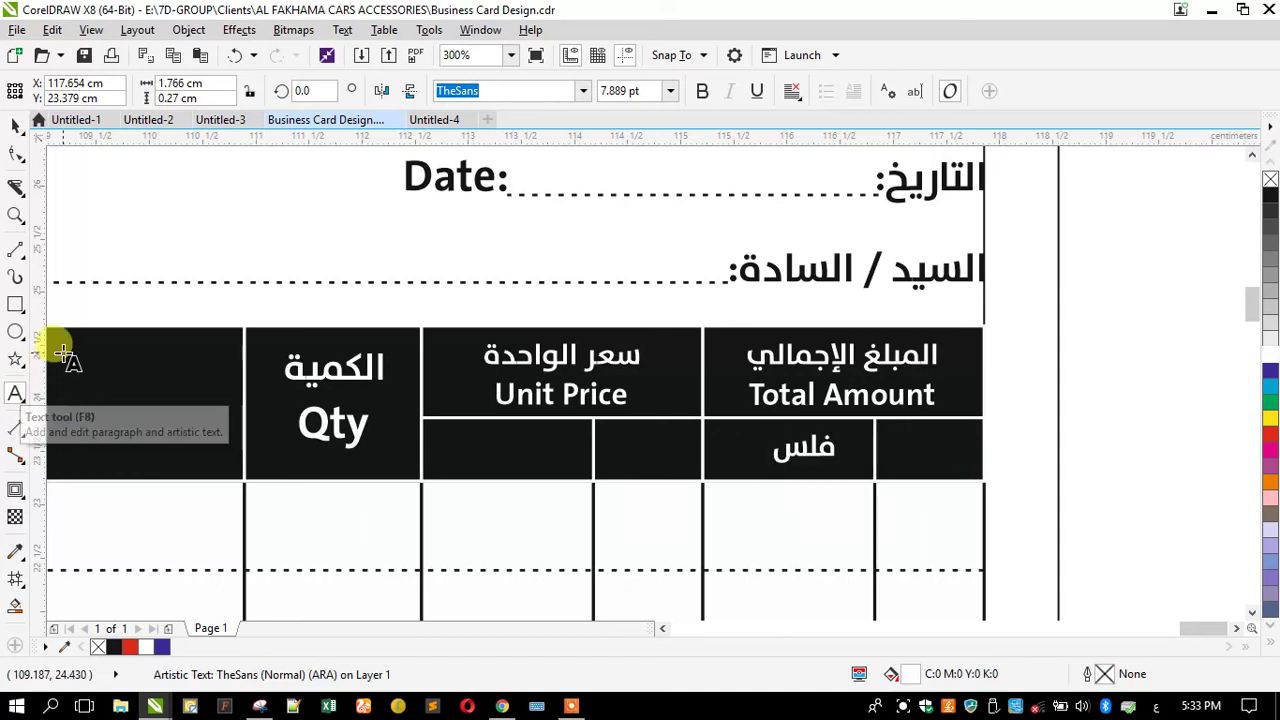
{"action": "left_click", "coordinate": [15, 127]}
{"action": "left_click", "coordinate": [787, 439]}
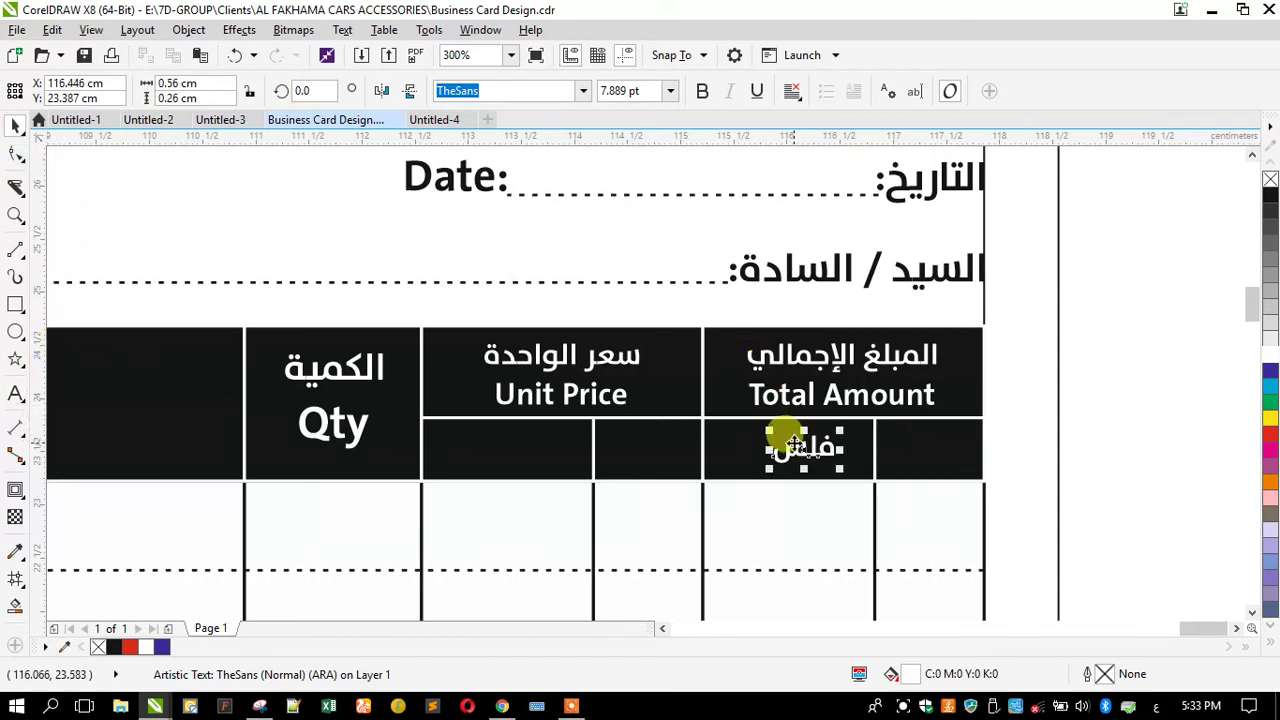
{"action": "left_click_drag", "start_coordinate": [809, 450], "coordinate": [924, 450]}
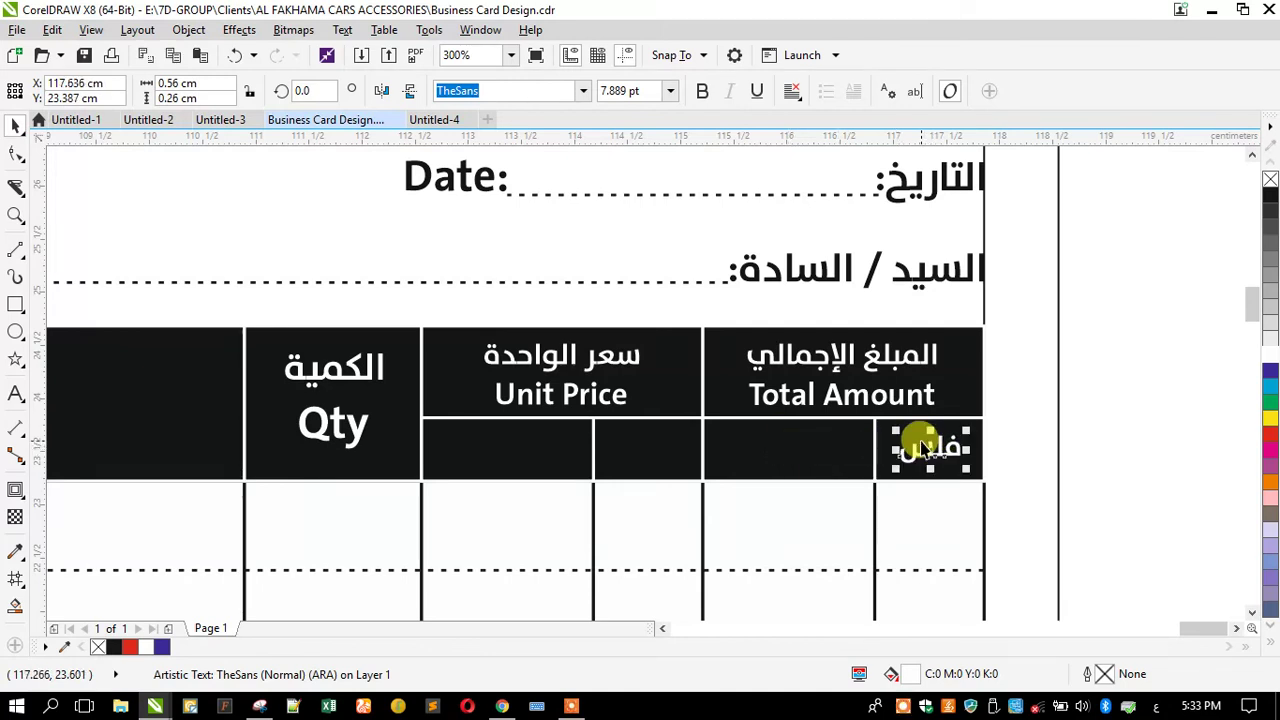
Step: Copy "فلس" into the wider subheading cell under "Total Amount" and change the copy's text to "درهم"
{"action": "left_click_drag", "start_coordinate": [932, 450], "coordinate": [830, 460]}
{"action": "right_click", "coordinate": [830, 460]}
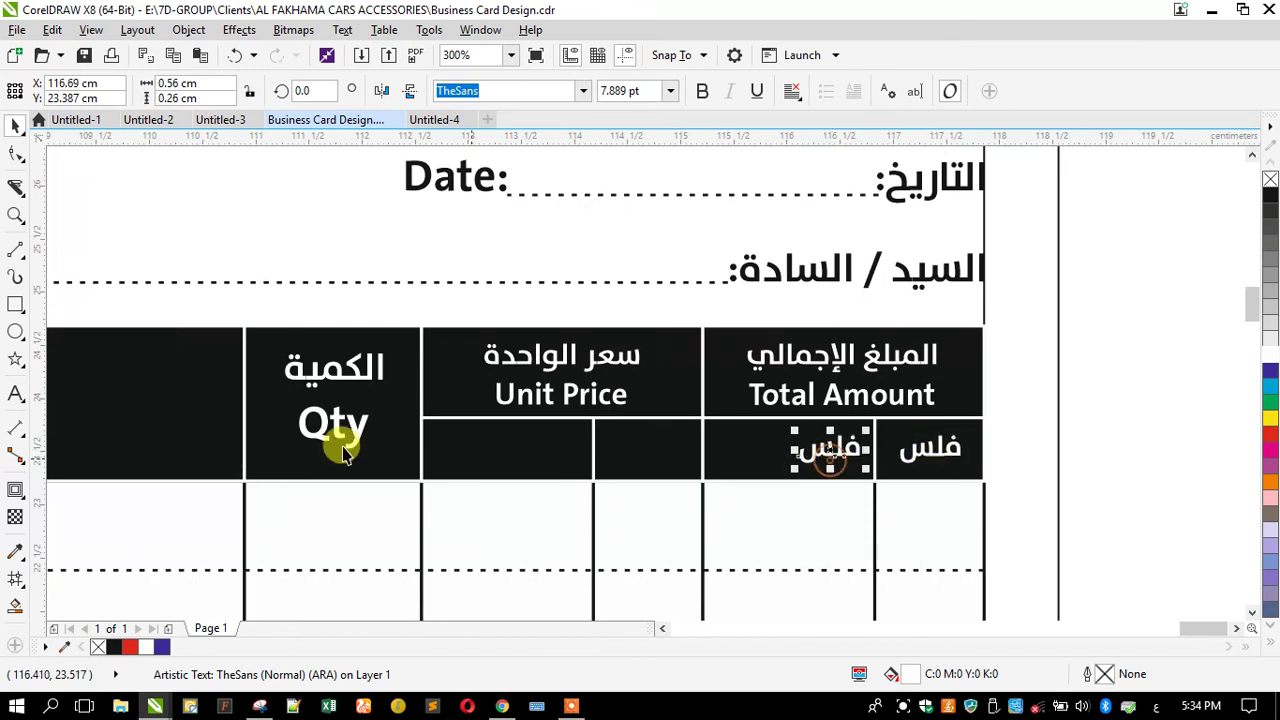
{"action": "left_click", "coordinate": [16, 391]}
{"action": "type", "text": "درهم"}
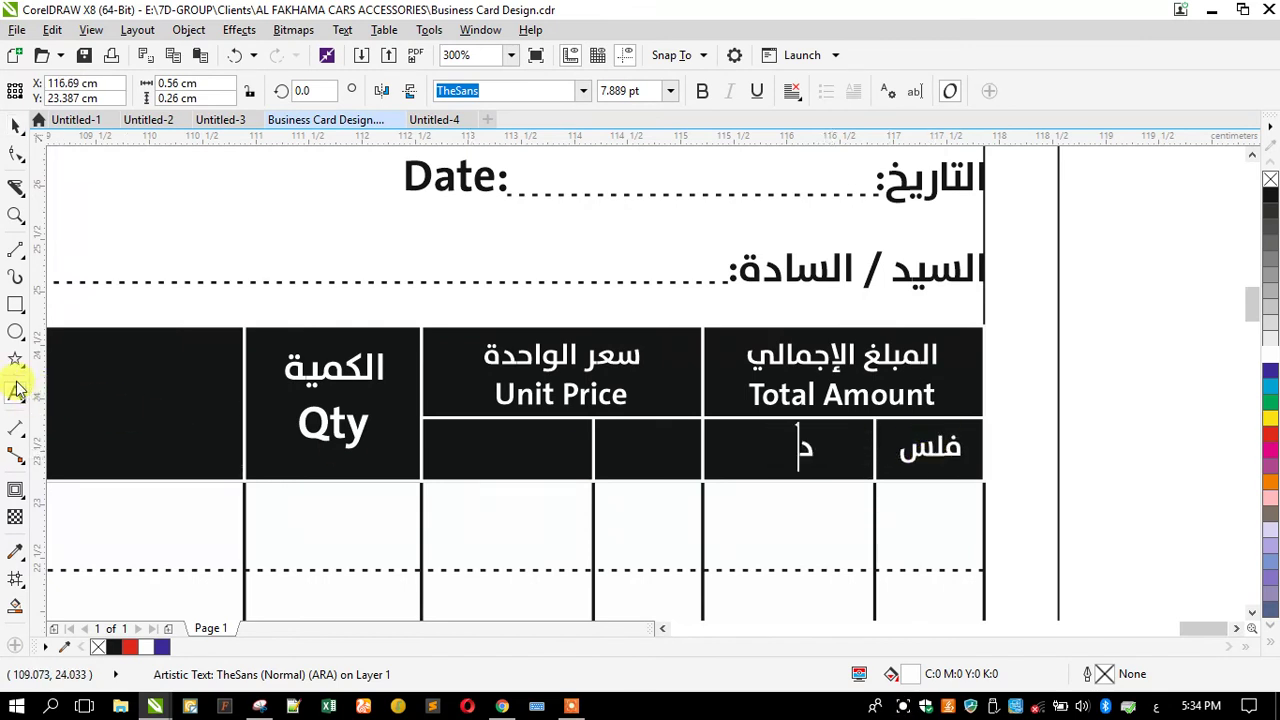
{"action": "left_click", "coordinate": [16, 124]}
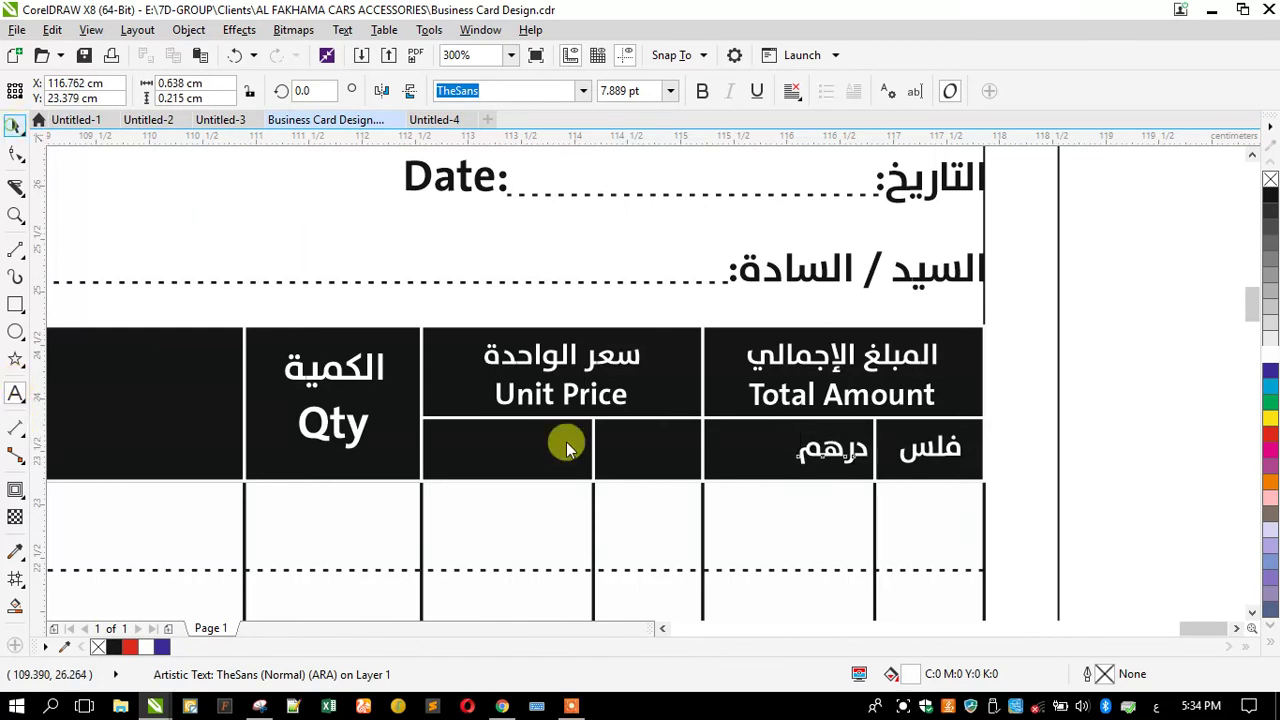
Step: Copy the "Total Amount" text into the subheading row below it and change the copy's text to "Dhs."
{"action": "scroll", "coordinate": [834, 520], "scroll_direction": "up", "scroll_amount": 1}
{"action": "left_click_drag", "start_coordinate": [735, 250], "coordinate": [660, 355]}
{"action": "left_click", "coordinate": [15, 394]}
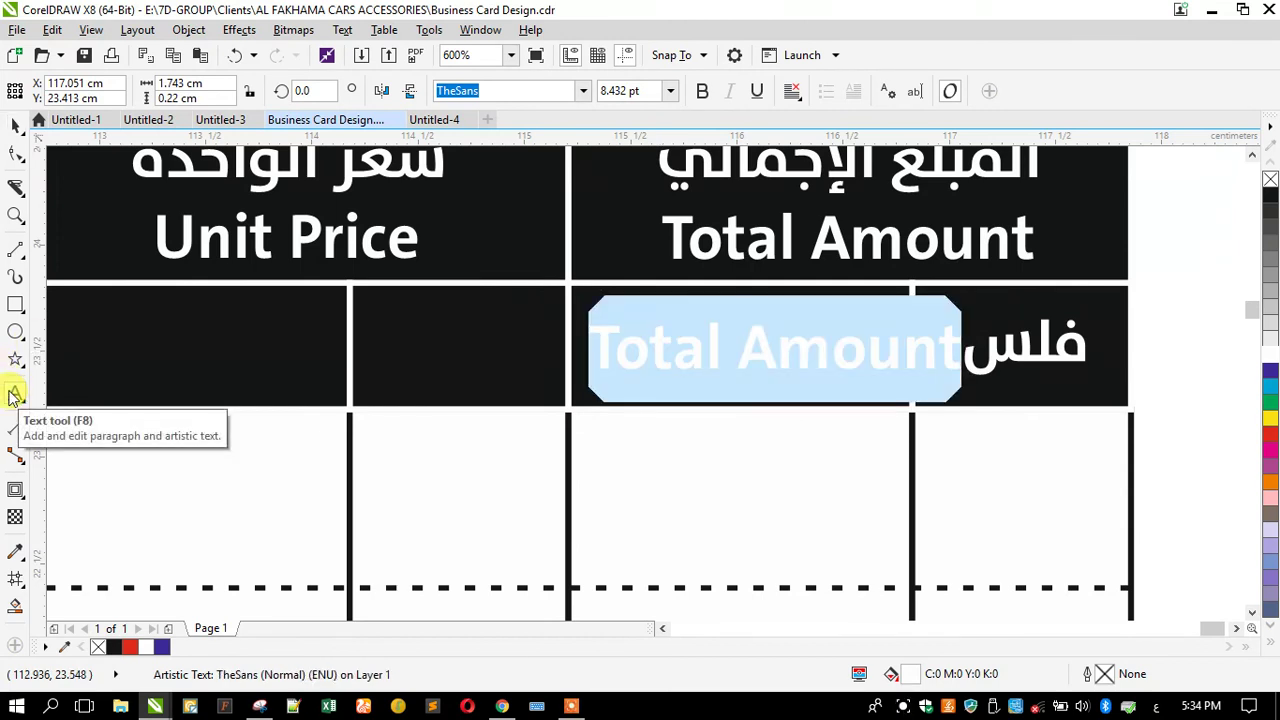
{"action": "type", "text": "Dhs."}
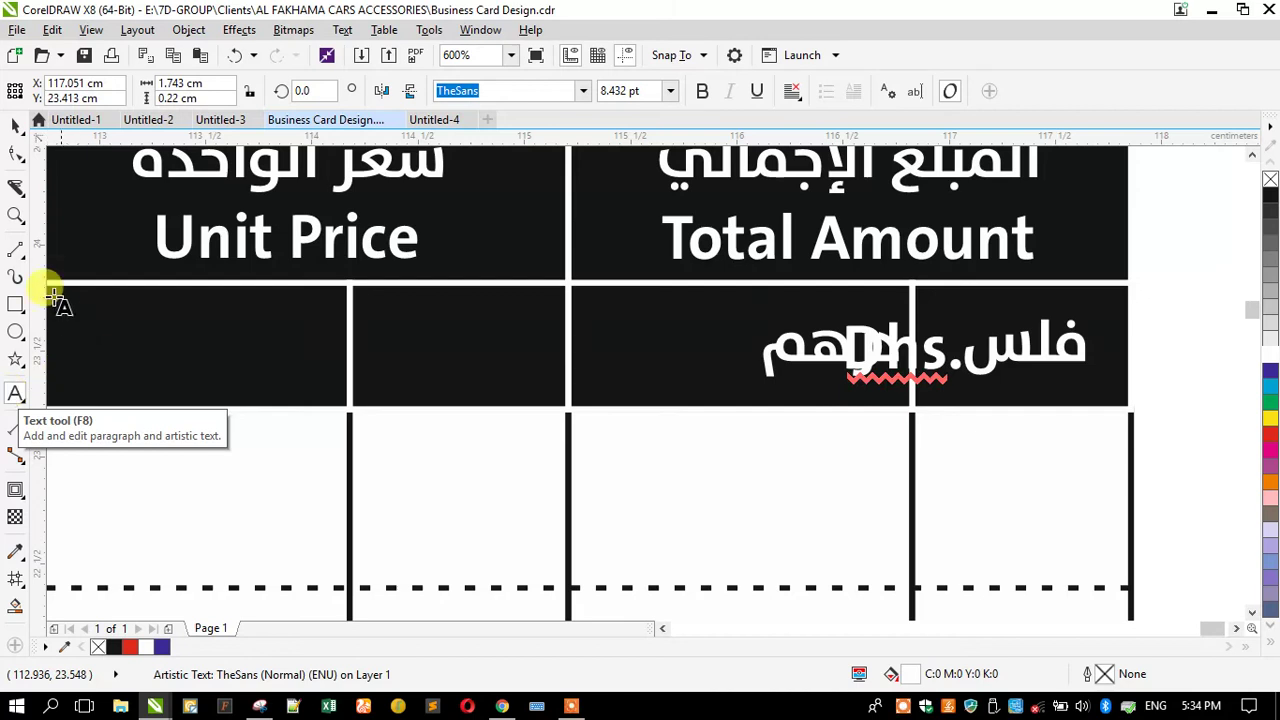
{"action": "left_click", "coordinate": [15, 125]}
Step: Place "Dhs." to the left of "درهم" and center the pair in the wider subheading cell
{"action": "left_click", "coordinate": [860, 378]}
{"action": "left_click_drag", "start_coordinate": [918, 366], "coordinate": [708, 386]}
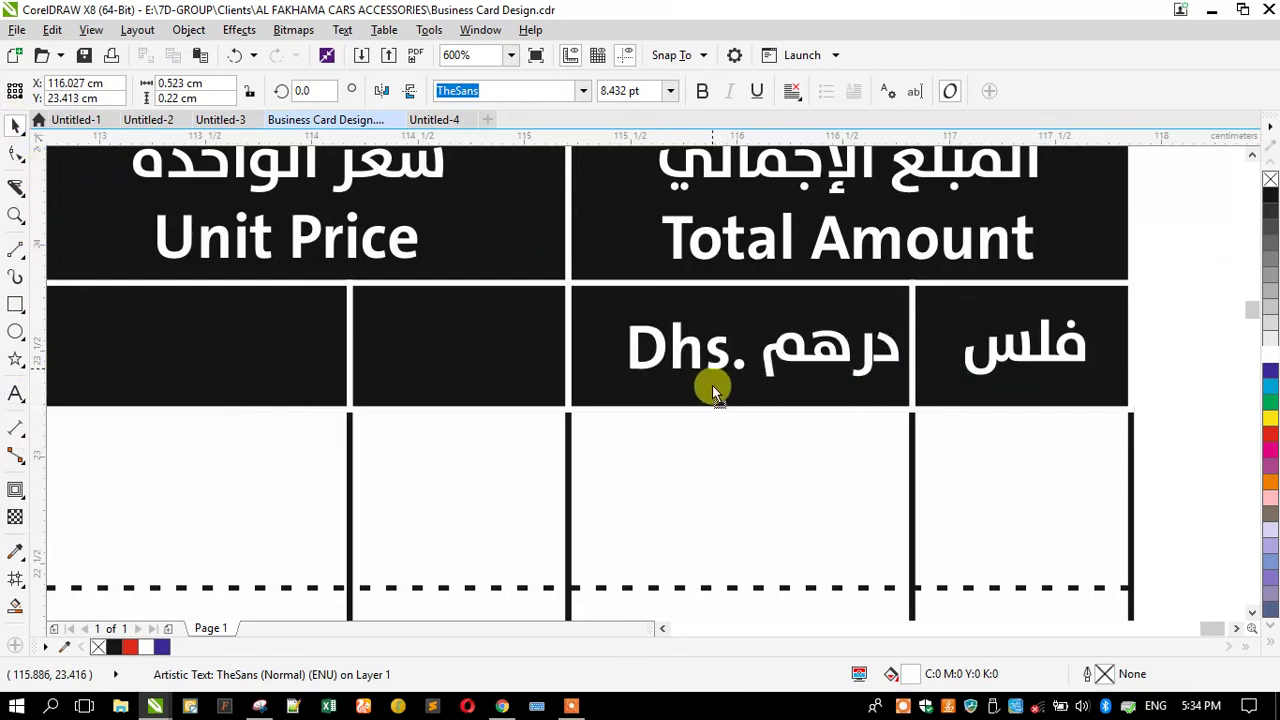
{"action": "left_click", "coordinate": [786, 352], "text": "shift"}
{"action": "left_click_drag", "start_coordinate": [786, 352], "coordinate": [757, 351]}
Step: Copy "Dhs." into the narrow subheading cell under "Total Amount" and change the copy's text to "Fils"
{"action": "left_click_drag", "start_coordinate": [652, 385], "coordinate": [928, 389]}
{"action": "left_click", "coordinate": [15, 400]}
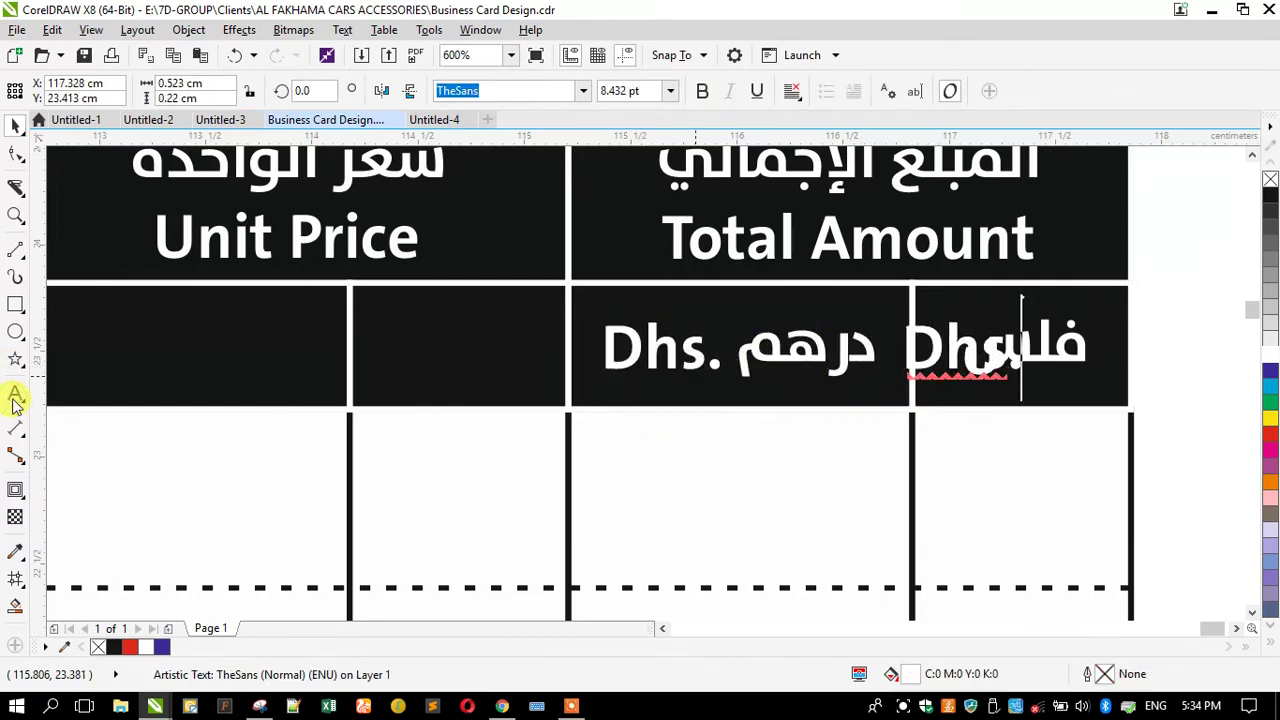
{"action": "key", "text": "ctrl+a"}
{"action": "type", "text": "Fils"}
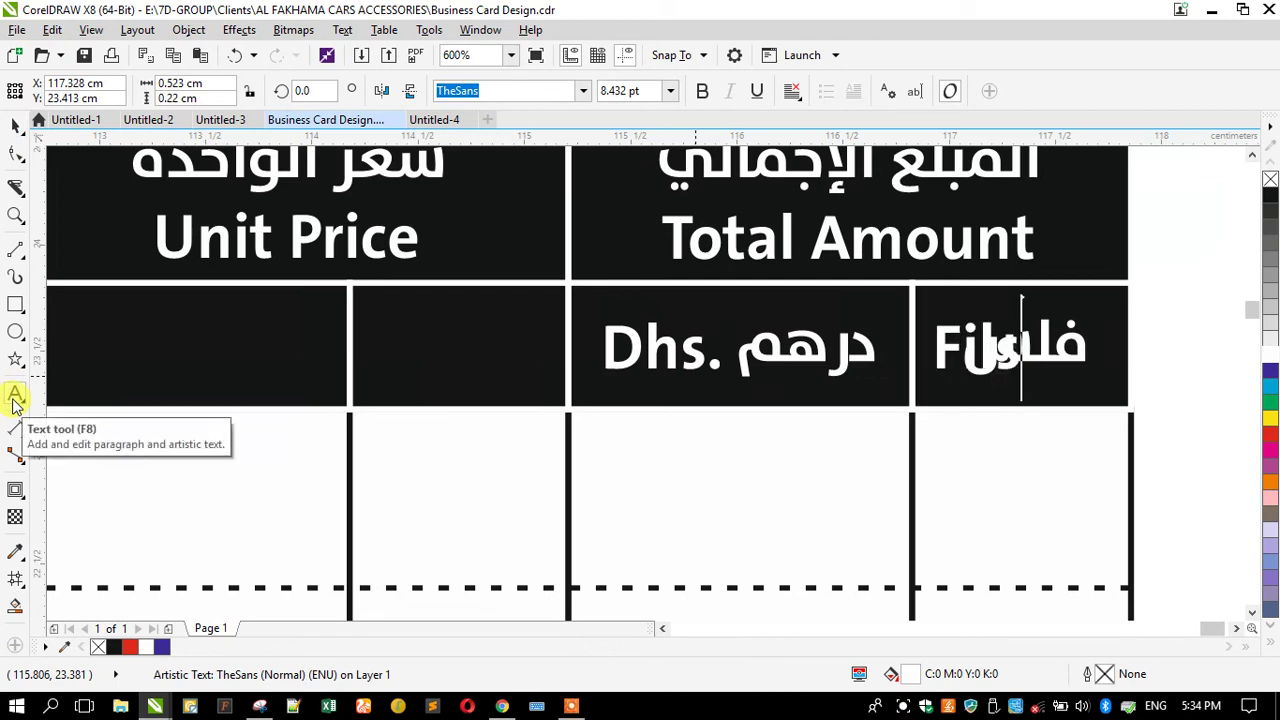
{"action": "left_click", "coordinate": [20, 126]}
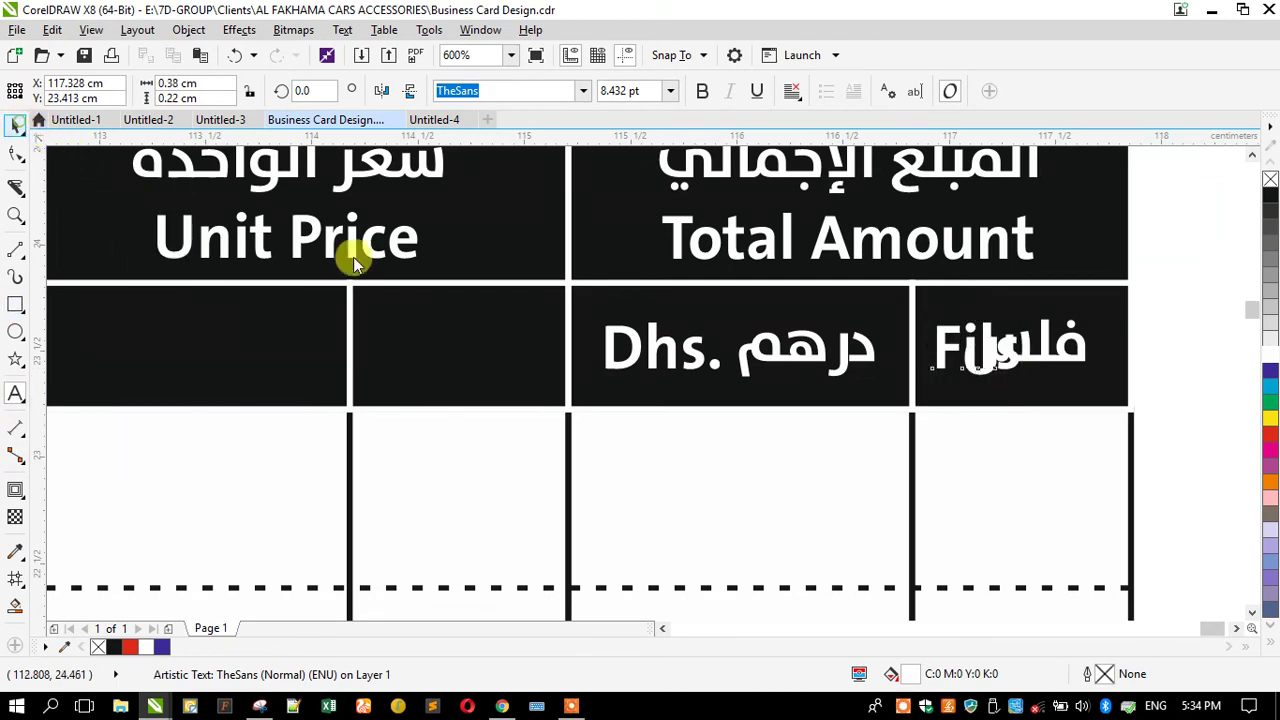
Step: Place "Fils" beside "فلس" and shrink the pair to about 0.75 cm wide to fit the narrow cell
{"action": "left_click_drag", "start_coordinate": [934, 349], "coordinate": [870, 355]}
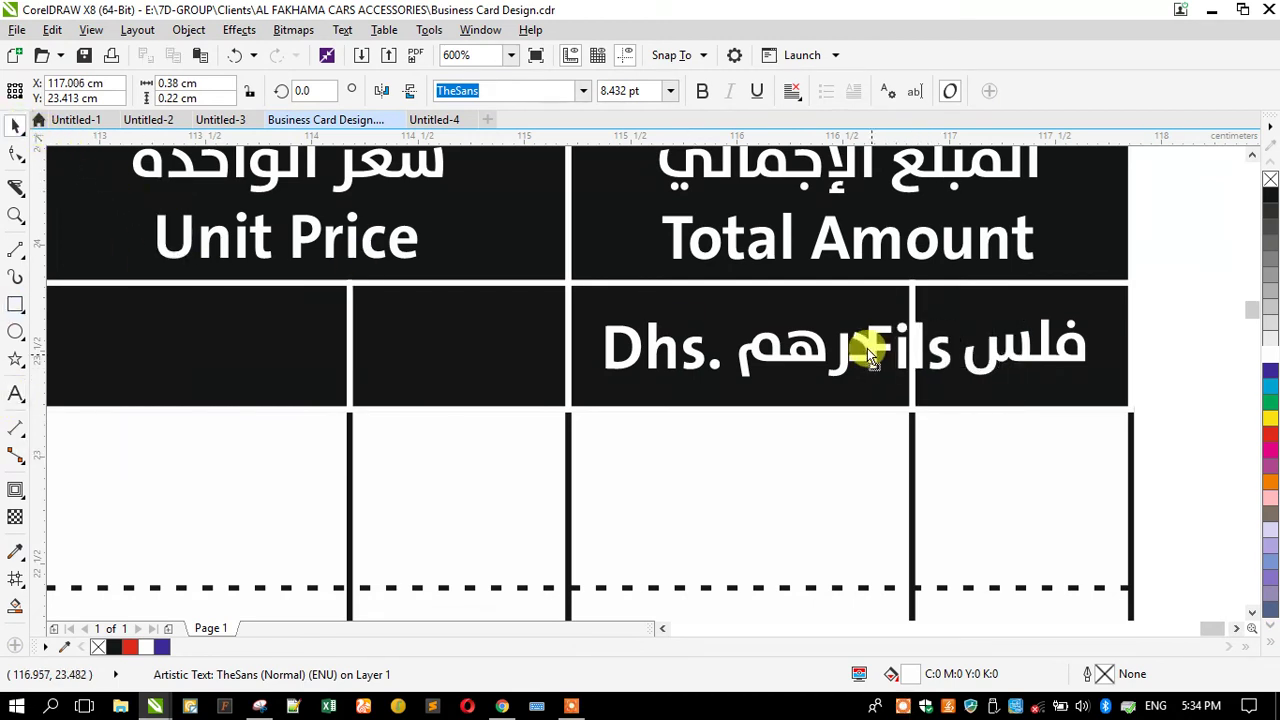
{"action": "left_click", "coordinate": [960, 375], "text": "shift"}
{"action": "left_click_drag", "start_coordinate": [960, 375], "coordinate": [931, 363]}
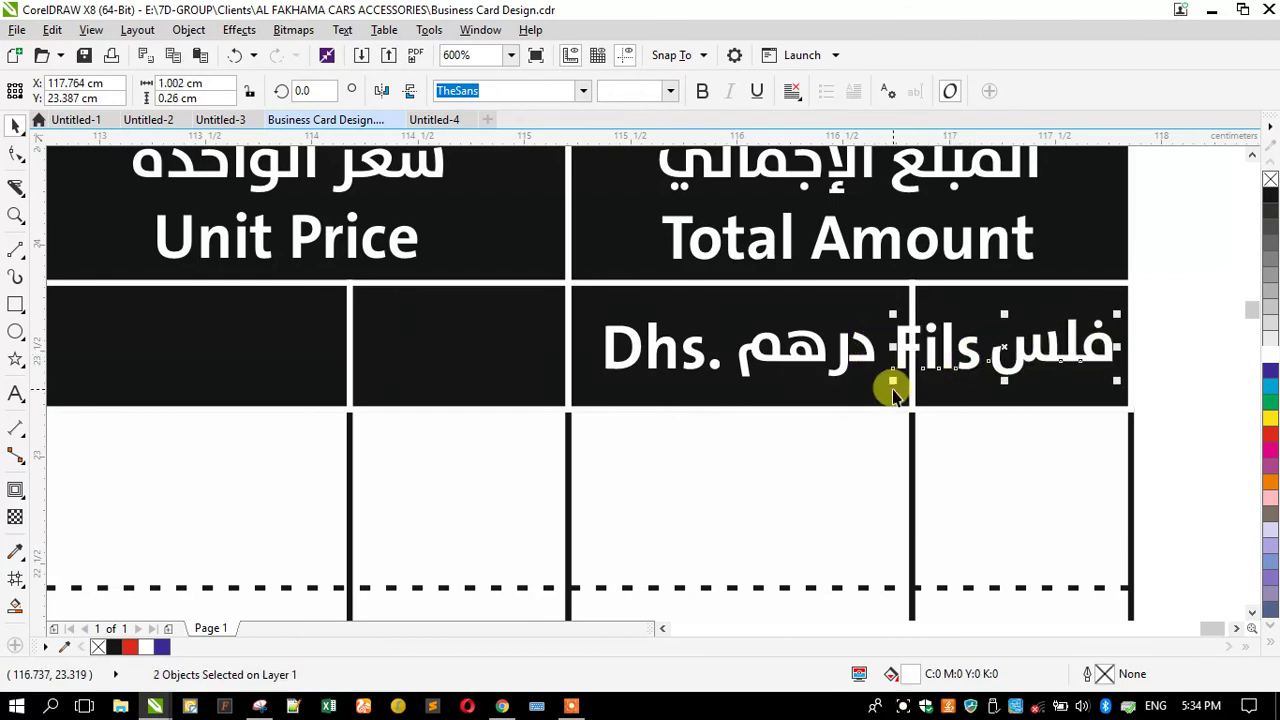
{"action": "mouse_move", "coordinate": [893, 314]}
{"action": "left_mouse_down"}
{"action": "mouse_move", "coordinate": [922, 312]}
{"action": "mouse_move", "coordinate": [914, 303]}
{"action": "left_mouse_up"}
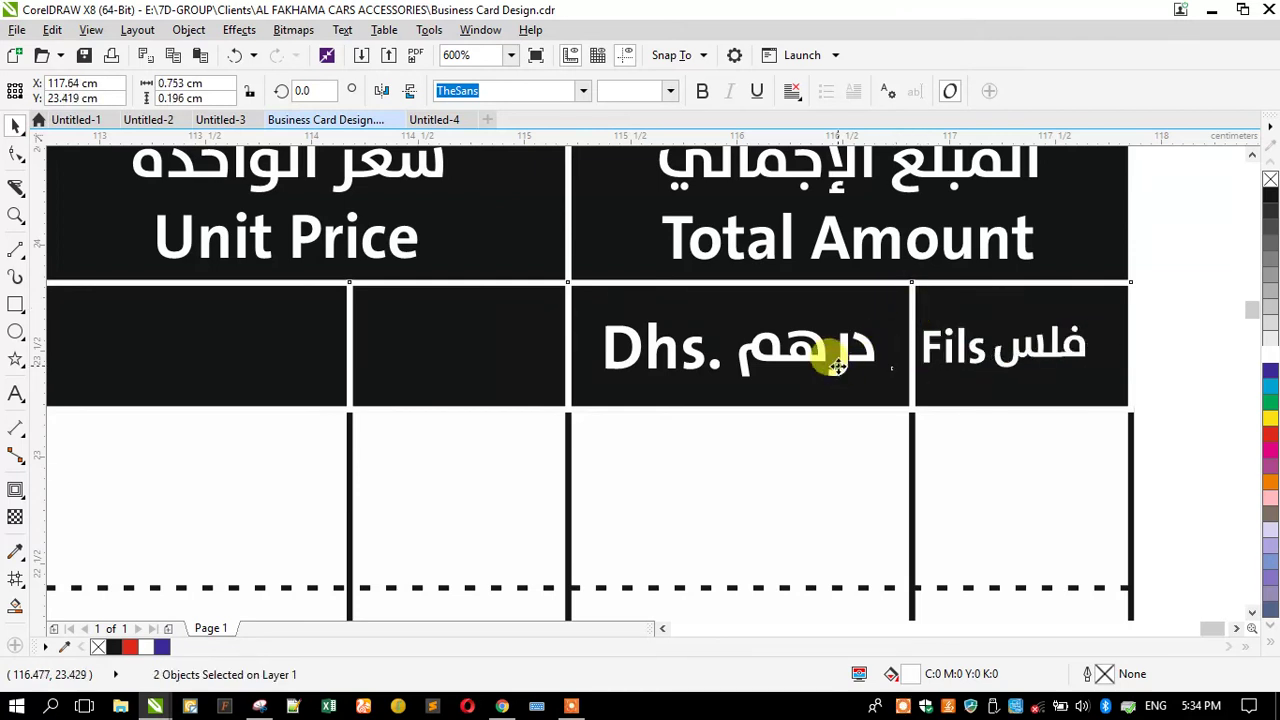
Step: Repeat the last scaling on the "Dhs." and "درهم" pair so it is about 0.95 cm wide
{"action": "left_click", "coordinate": [836, 367]}
{"action": "left_click", "coordinate": [760, 350], "text": "ctrl"}
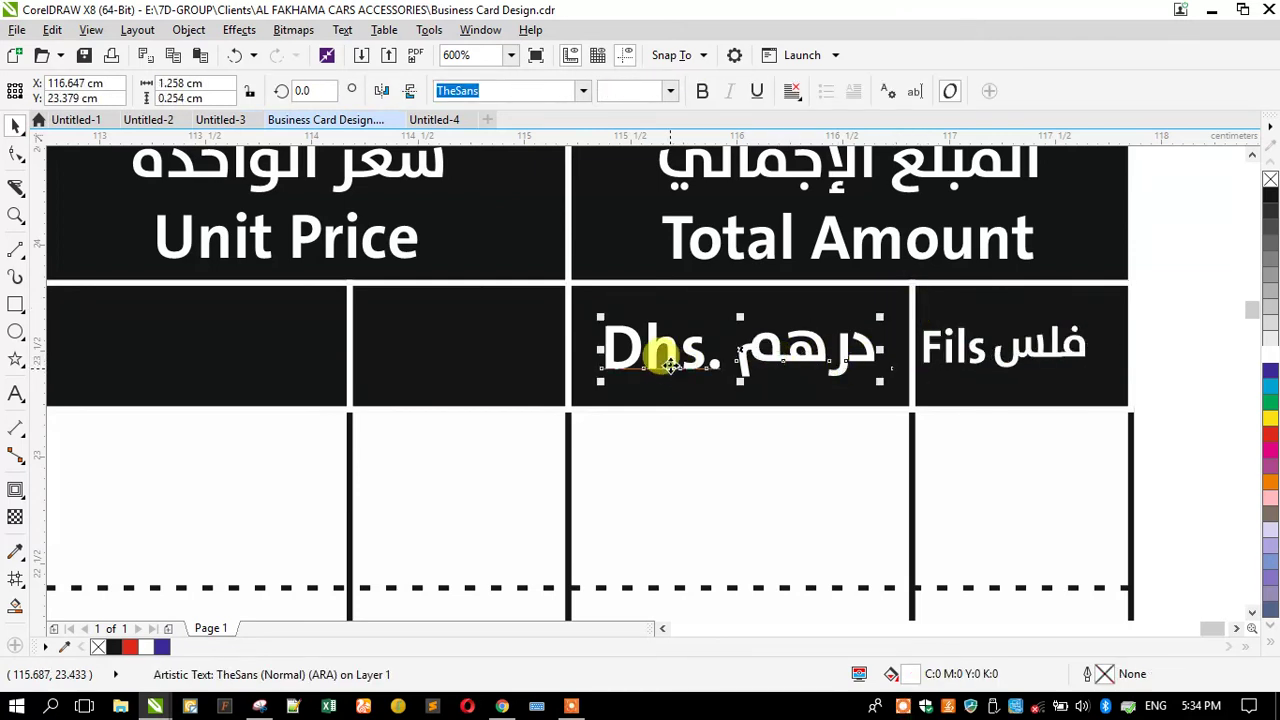
{"action": "key", "text": "ctrl+r"}
{"action": "scroll", "coordinate": [809, 351], "scroll_direction": "down", "scroll_amount": 2}
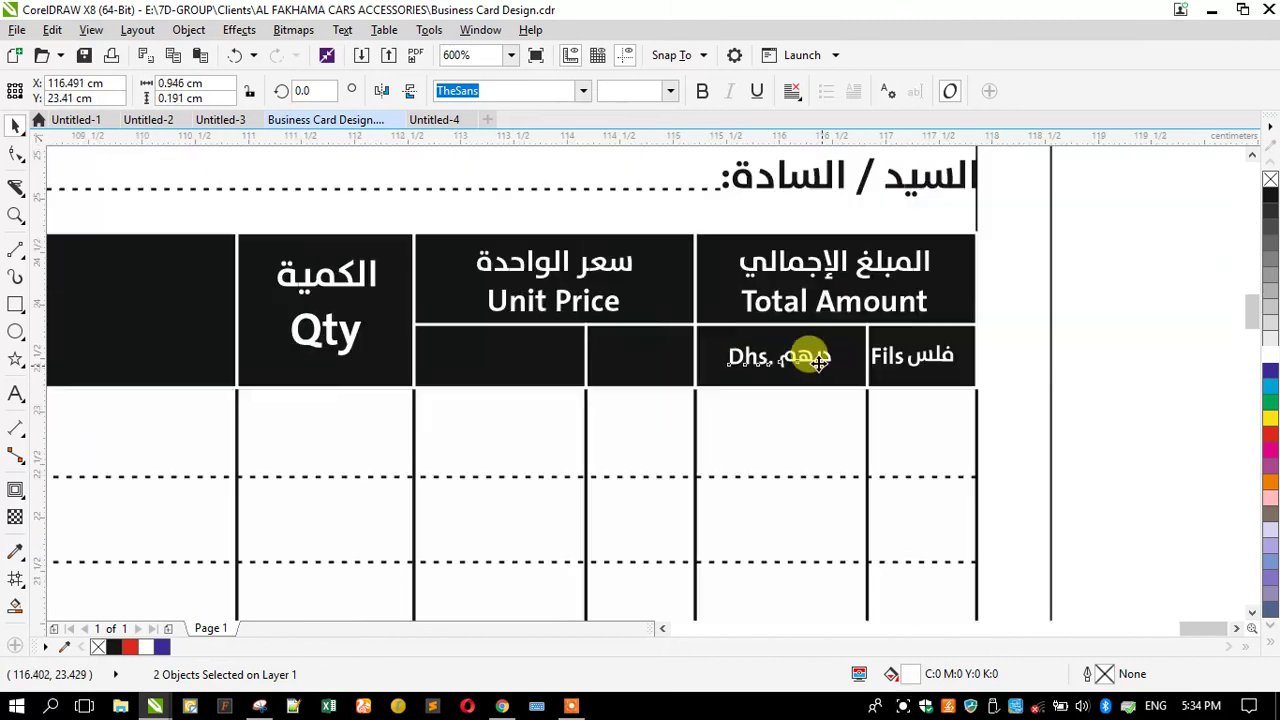
Step: Copy the "Dhs. درهم" and "Fils فلس" pairs into the wider and narrower subheading cells under "Unit Price"
{"action": "left_click_drag", "start_coordinate": [751, 351], "coordinate": [522, 392]}
{"action": "scroll", "coordinate": [895, 352], "scroll_direction": "up", "scroll_amount": 2}
{"action": "left_click", "coordinate": [935, 366]}
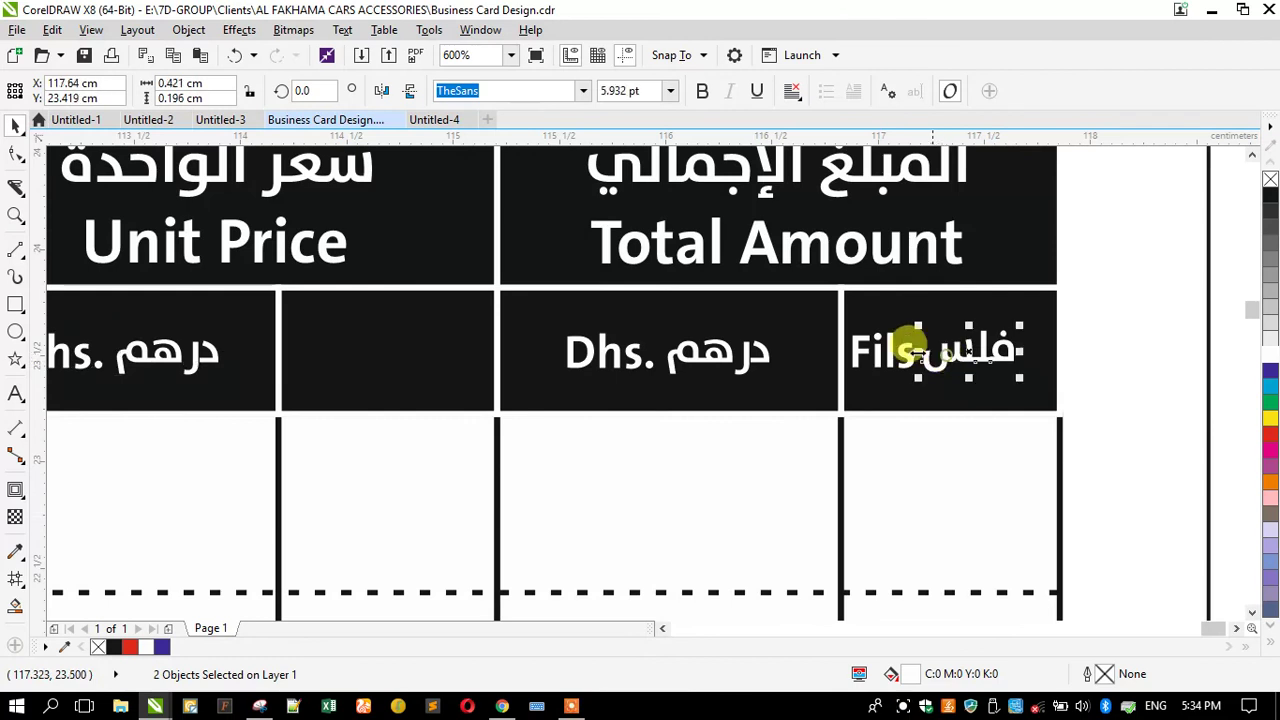
{"action": "left_click", "coordinate": [862, 355], "text": "shift"}
{"action": "scroll", "coordinate": [971, 363], "scroll_direction": "up", "scroll_amount": 2}
{"action": "left_click_drag", "start_coordinate": [937, 337], "coordinate": [694, 391]}
{"action": "scroll", "coordinate": [978, 357], "scroll_direction": "down", "scroll_amount": 4}
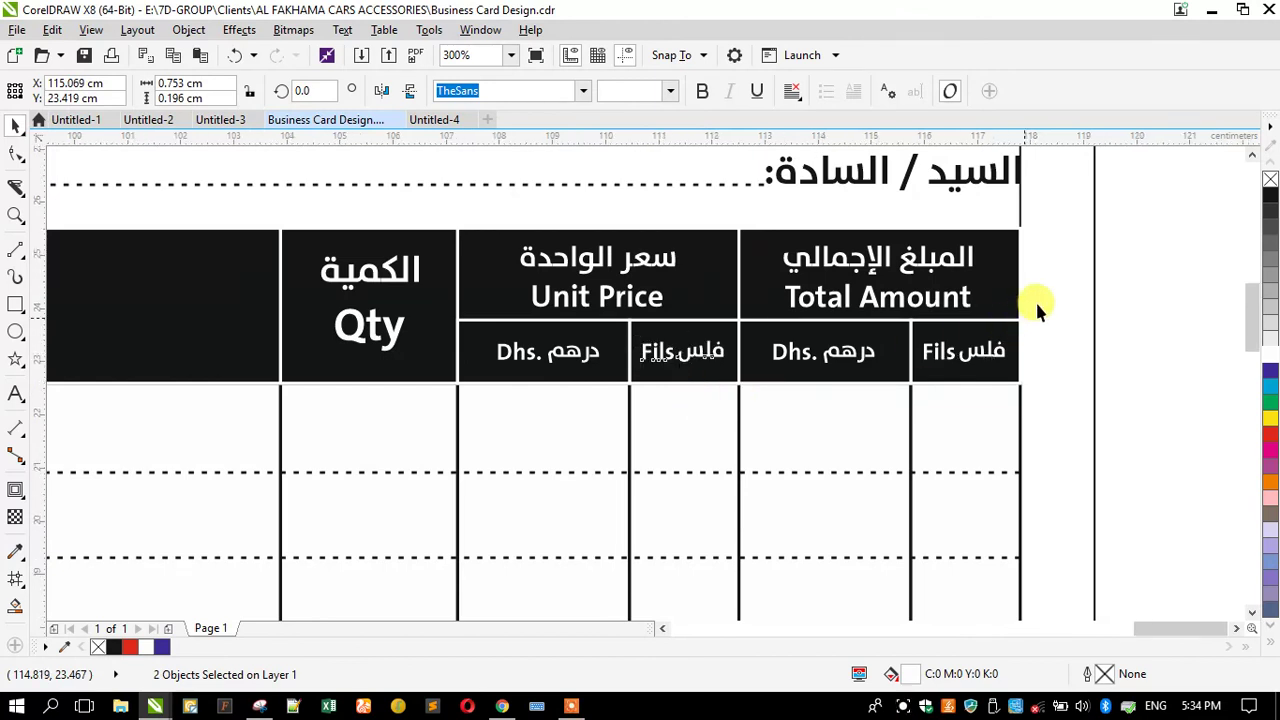
Step: Check the photographed invoice's total row and copy the footer's "المستلم" into the row below "TOTAL WITH VAT", beside the divider
{"action": "scroll", "coordinate": [1035, 299], "scroll_direction": "down", "scroll_amount": 5}
{"action": "left_click", "coordinate": [617, 320]}
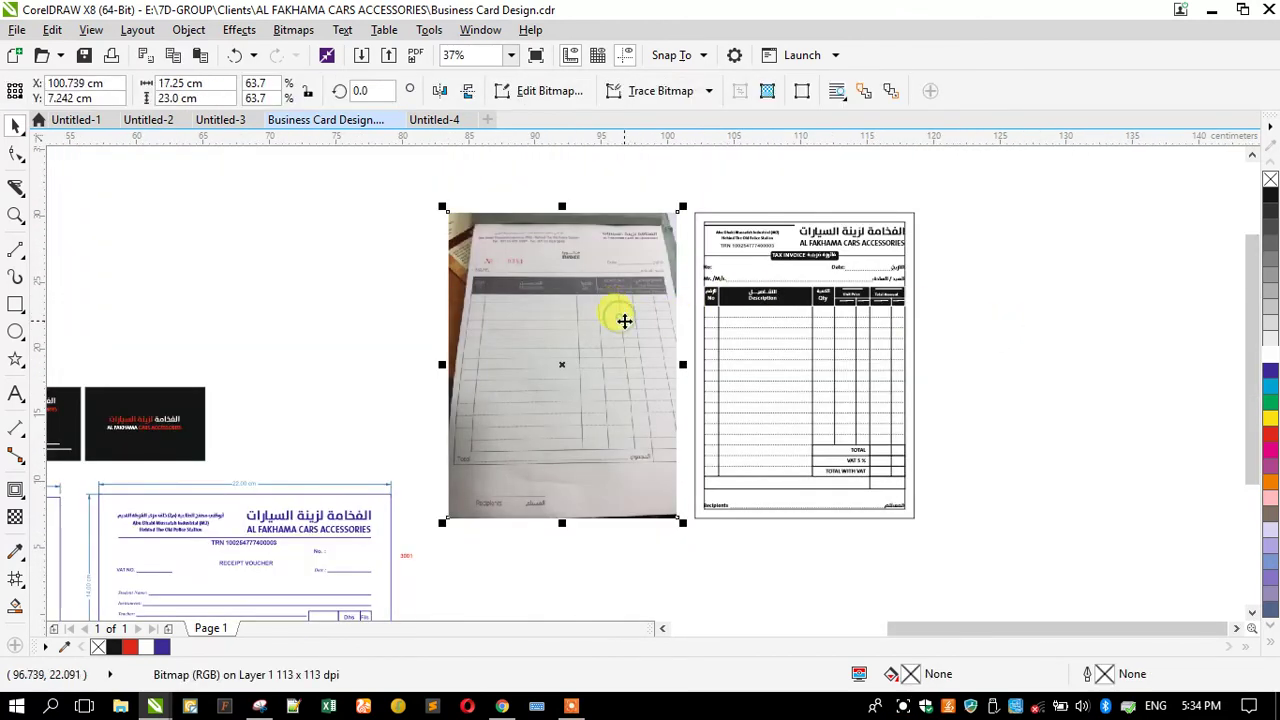
{"action": "scroll", "coordinate": [800, 320], "scroll_direction": "up", "scroll_amount": 2}
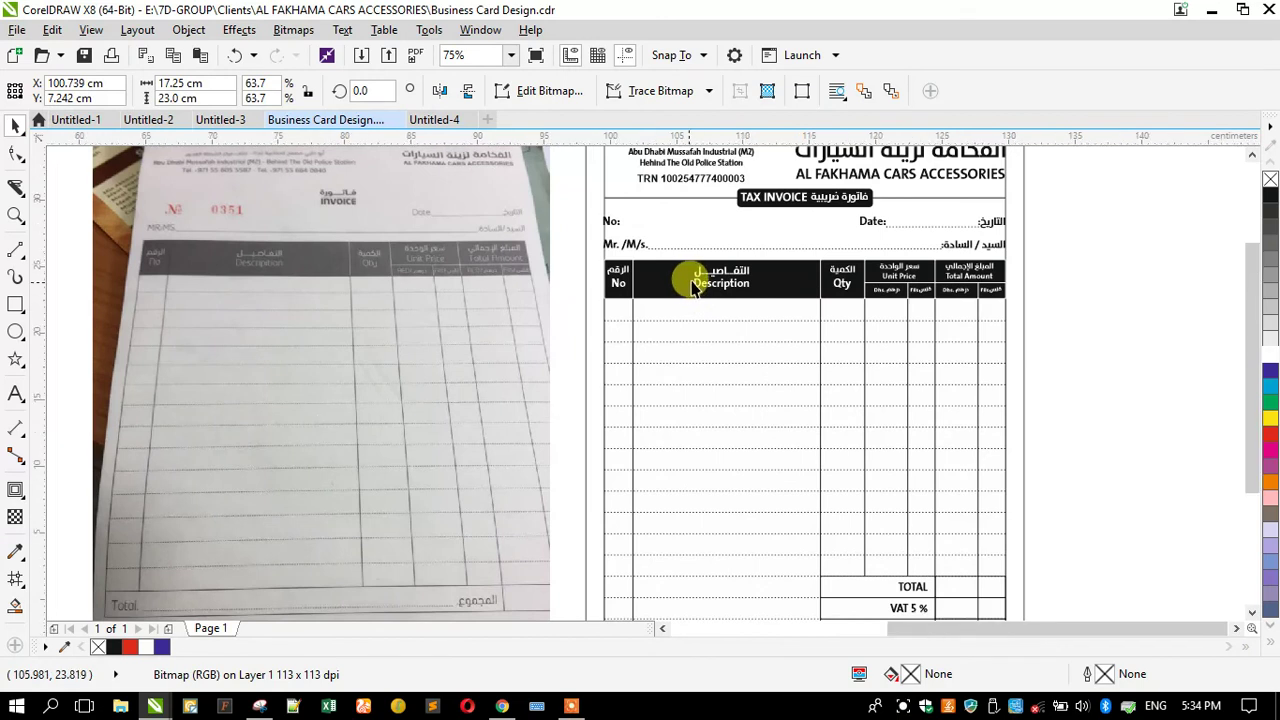
{"action": "scroll", "coordinate": [686, 280], "scroll_direction": "down", "scroll_amount": 2}
{"action": "scroll", "coordinate": [610, 368], "scroll_direction": "up", "scroll_amount": 2}
{"action": "scroll", "coordinate": [386, 383], "scroll_direction": "down", "scroll_amount": 2}
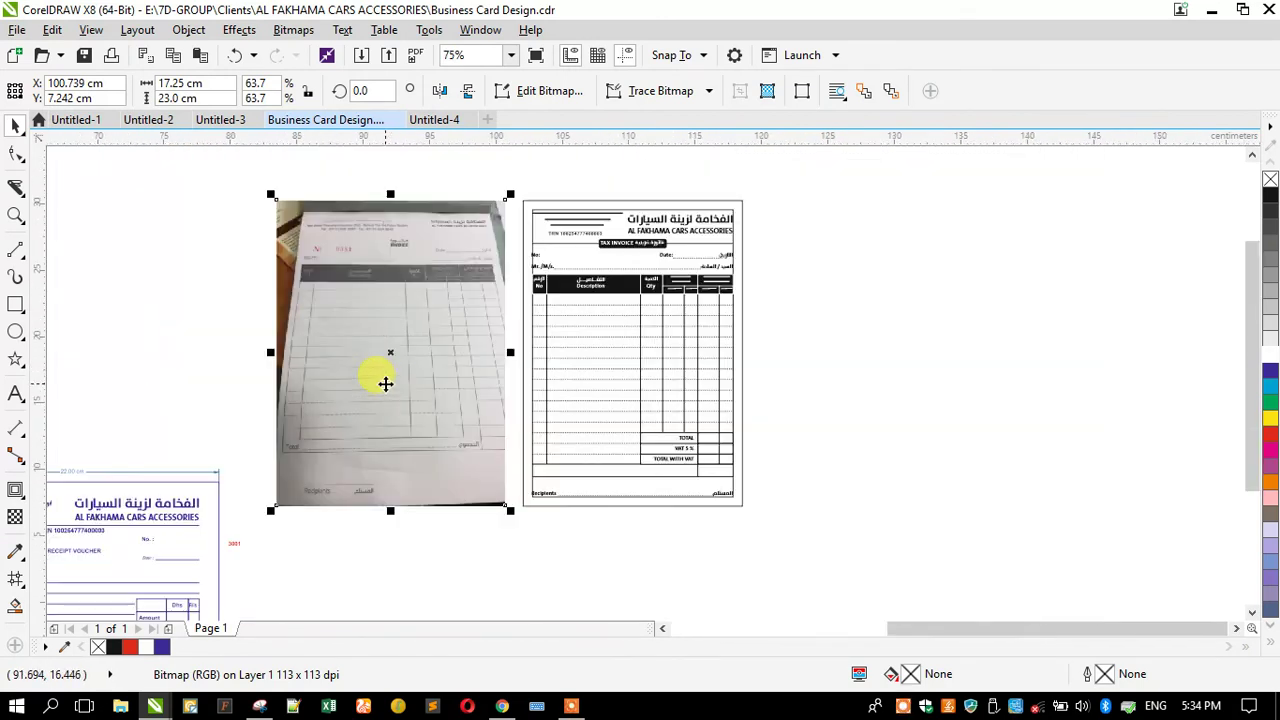
{"action": "scroll", "coordinate": [337, 446], "scroll_direction": "up", "scroll_amount": 2}
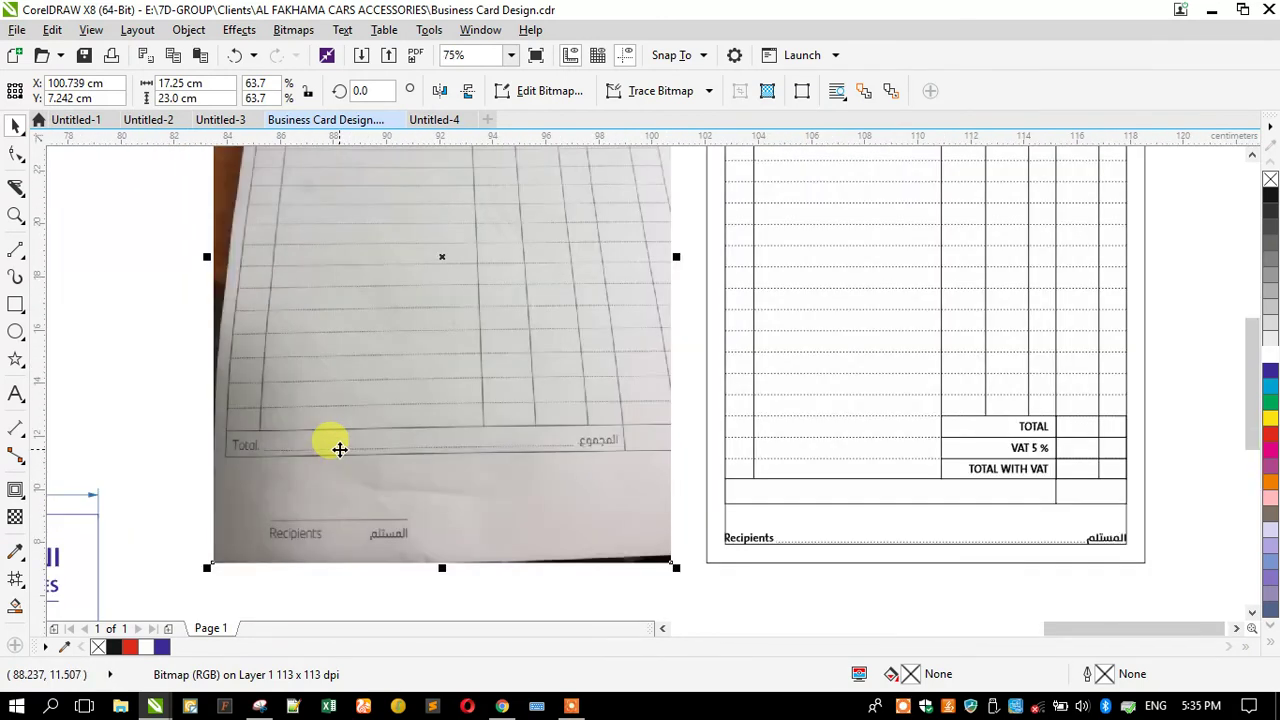
{"action": "left_click", "coordinate": [1106, 540]}
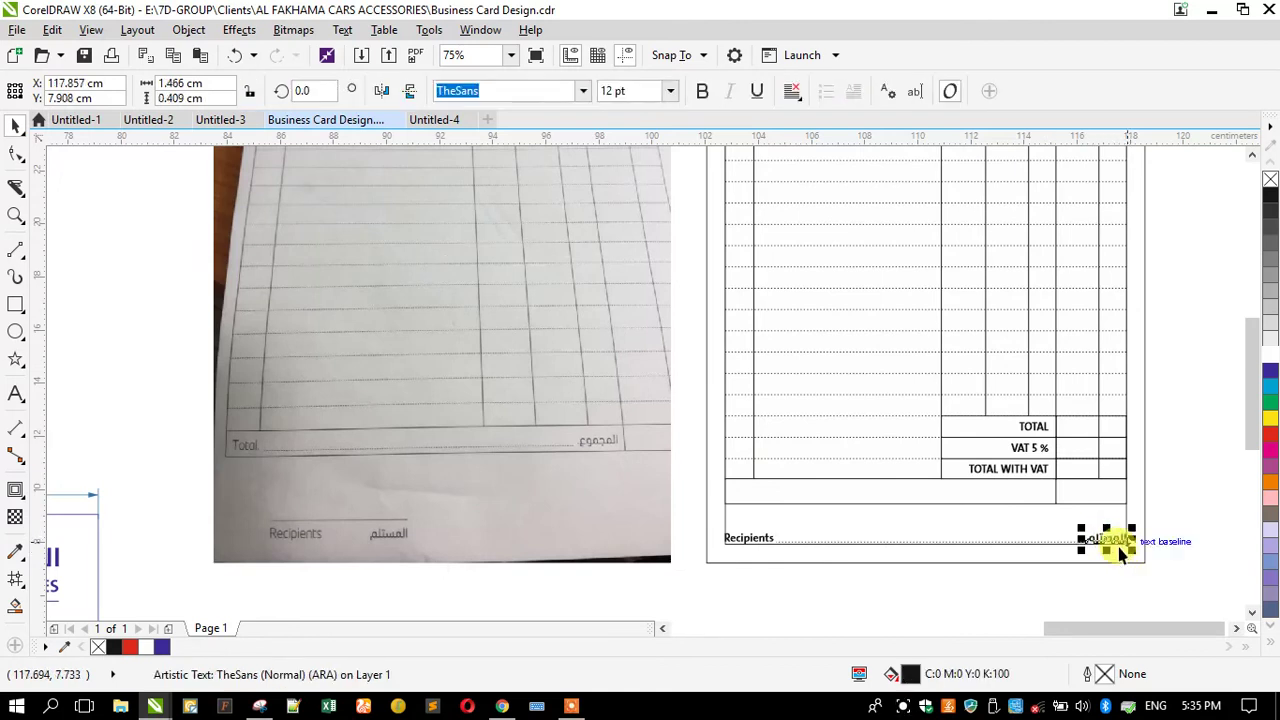
{"action": "scroll", "coordinate": [1100, 540], "scroll_direction": "up", "scroll_amount": 2}
{"action": "left_click_drag", "start_coordinate": [1090, 550], "coordinate": [935, 449]}
Step: Switch text entry to Arabic and change the copied "المستلم" to "المجموع:", placed against the cell divider
{"action": "left_click", "coordinate": [16, 397]}
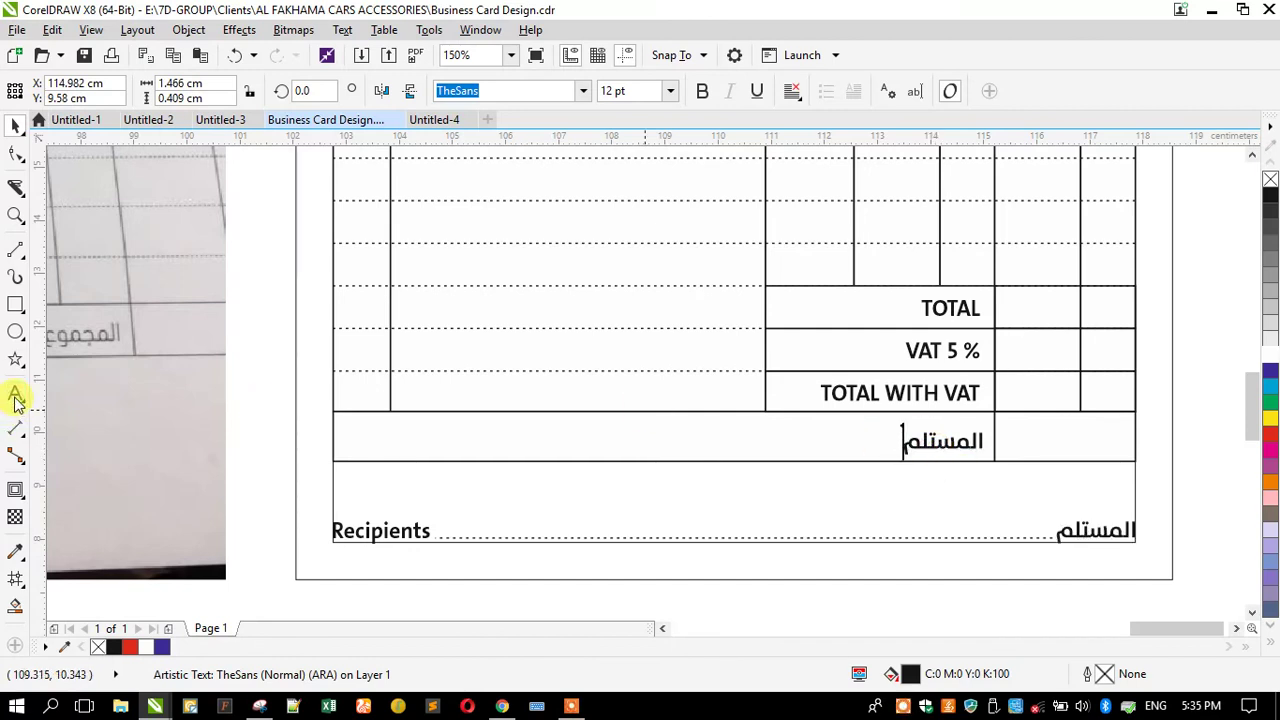
{"action": "key", "text": "ctrl+a"}
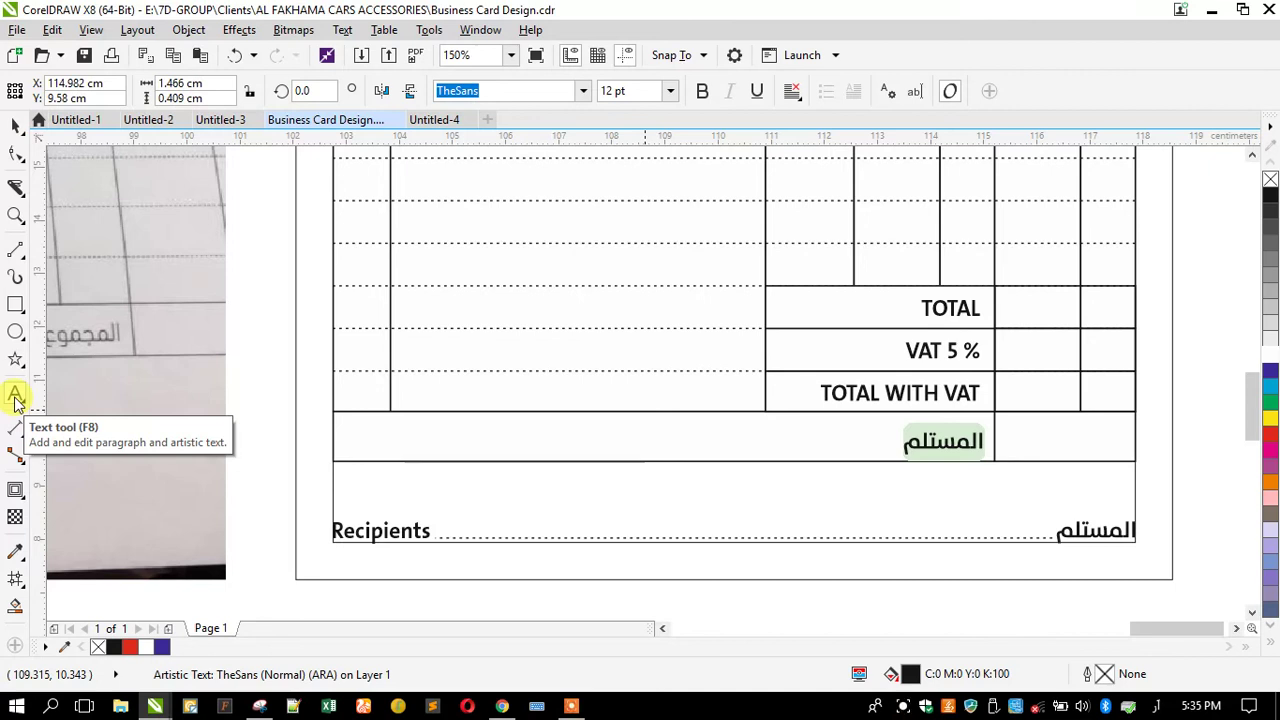
{"action": "left_click", "coordinate": [1156, 706]}
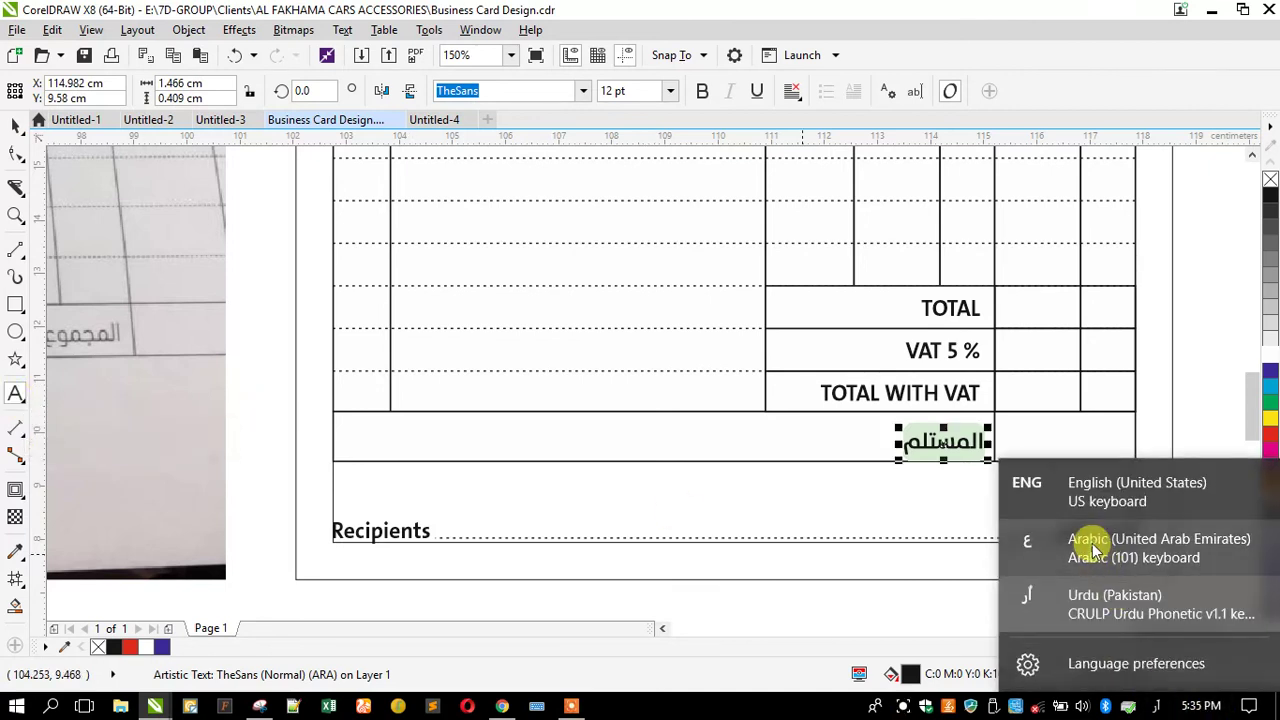
{"action": "left_click", "coordinate": [1093, 548]}
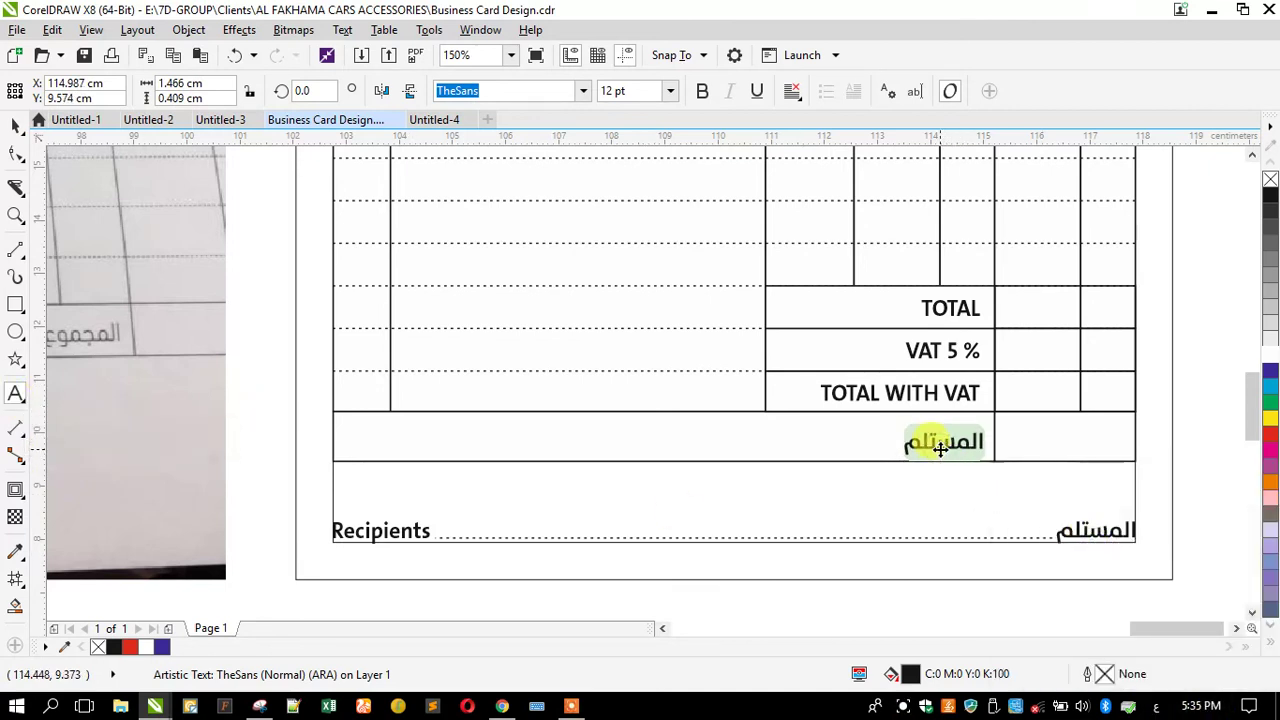
{"action": "type", "text": "ال"}
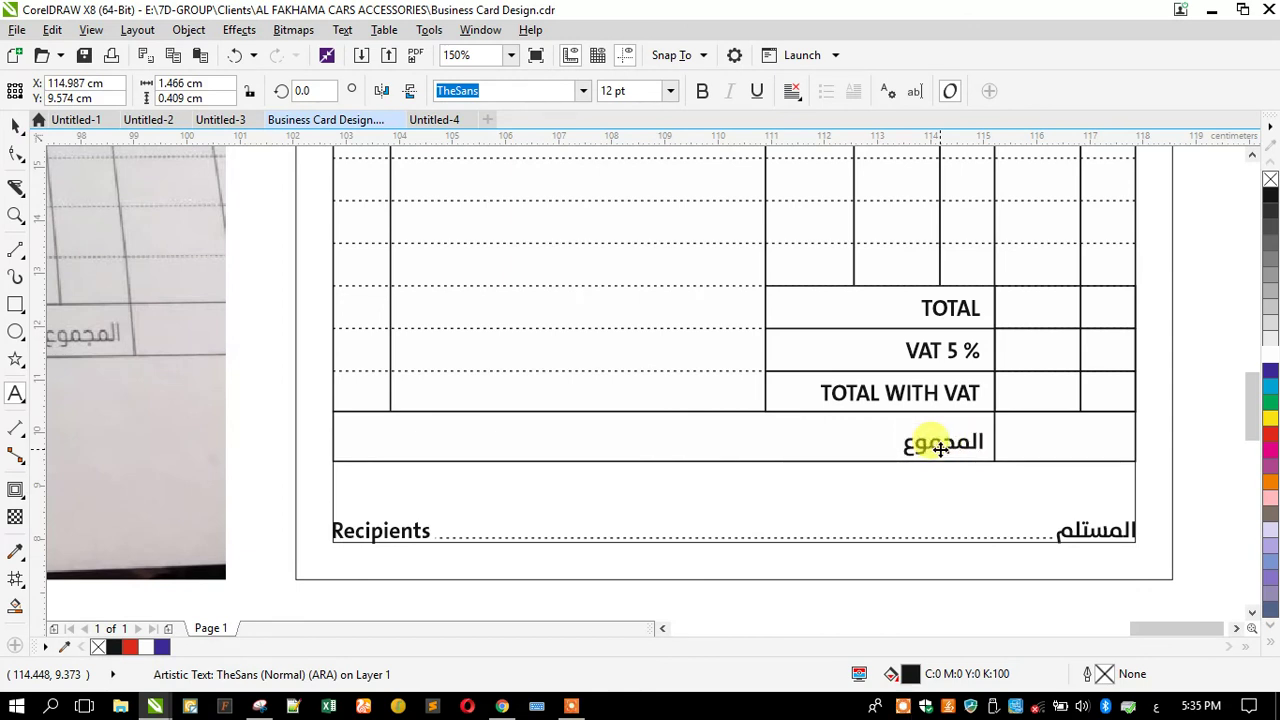
{"action": "left_click", "coordinate": [940, 448]}
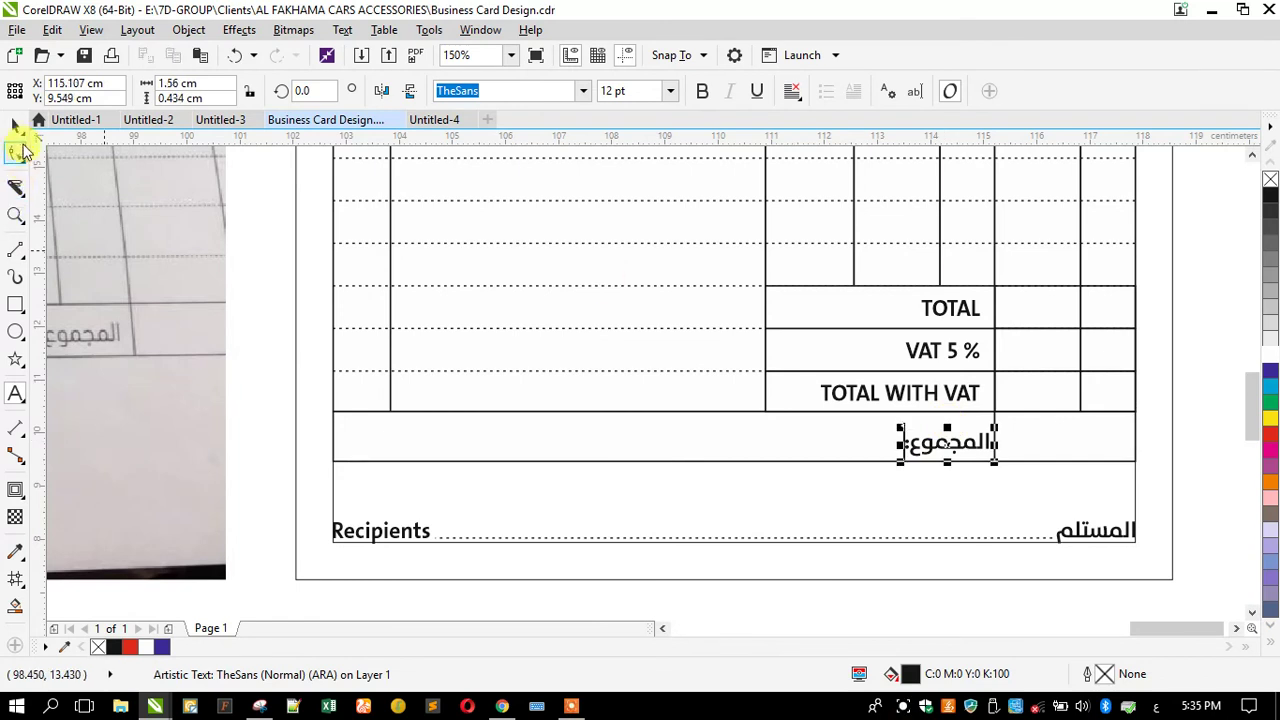
Step: Copy "Recipients" to the start of the "المجموع:" row and change the copy's text to "Total:"
{"action": "left_click", "coordinate": [383, 534]}
{"action": "left_click_drag", "start_coordinate": [383, 534], "coordinate": [389, 460]}
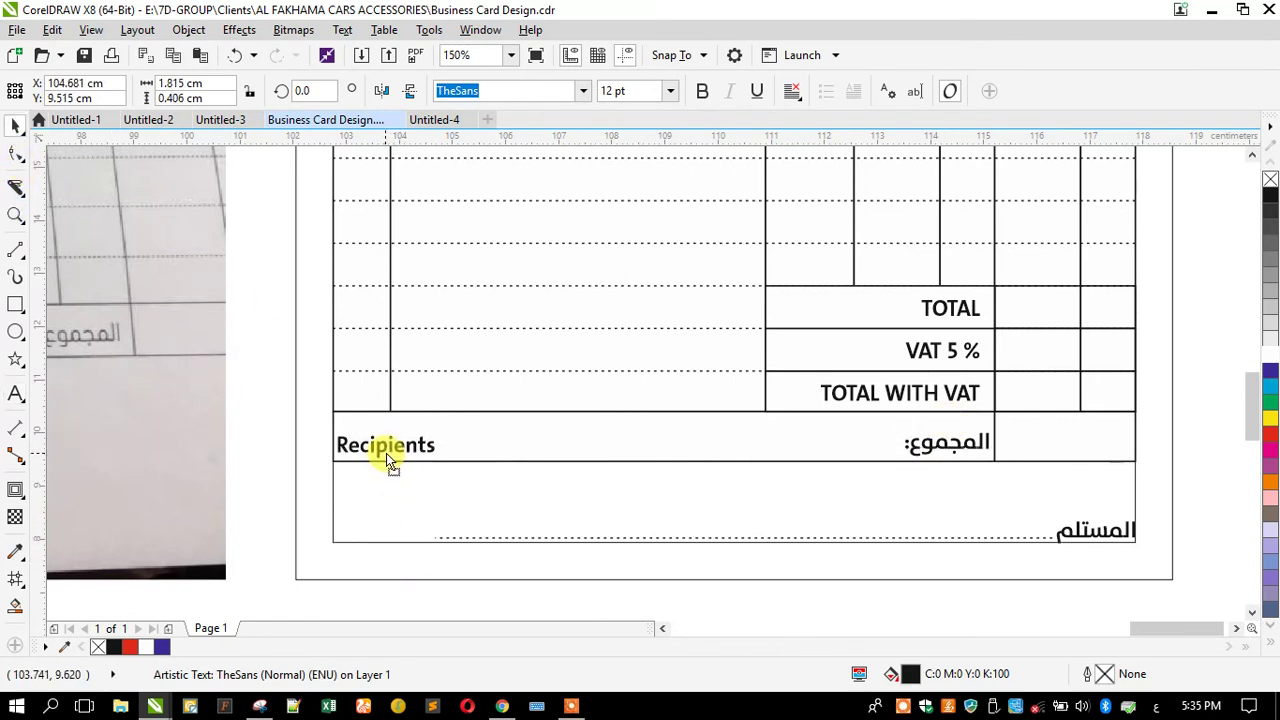
{"action": "right_click", "coordinate": [387, 453]}
{"action": "left_click", "coordinate": [15, 393]}
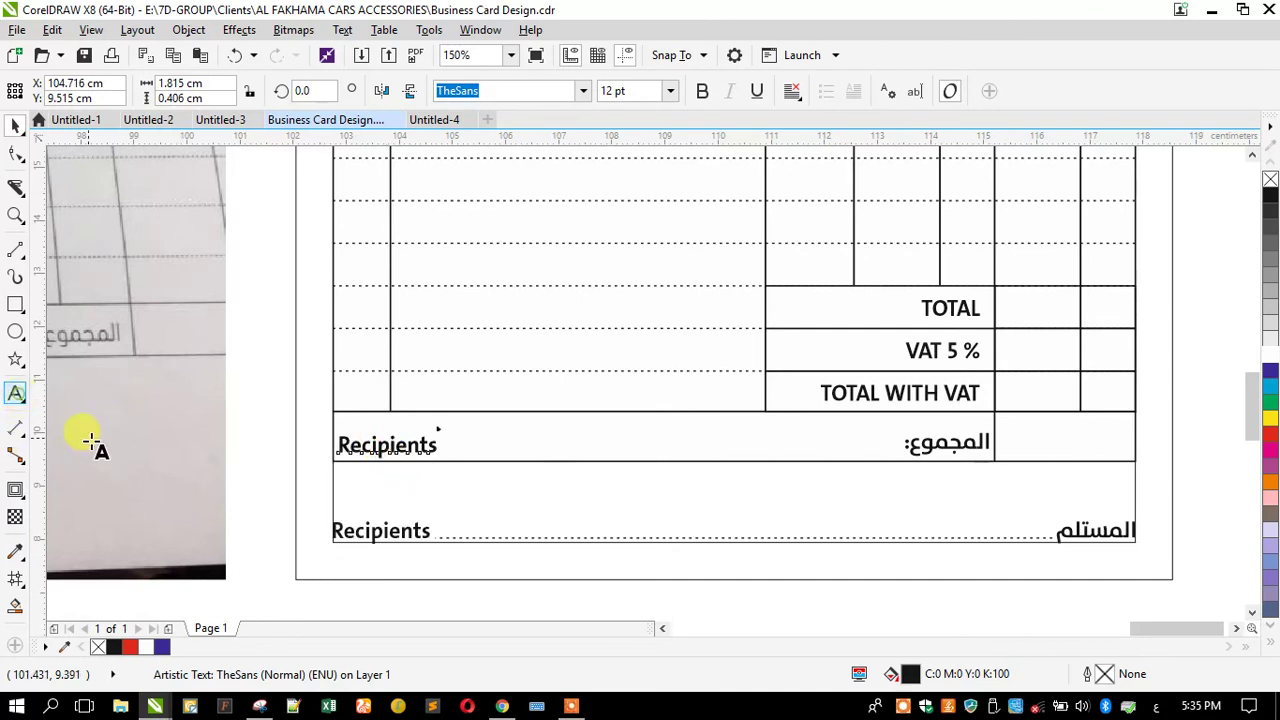
{"action": "key", "text": "ctrl+a"}
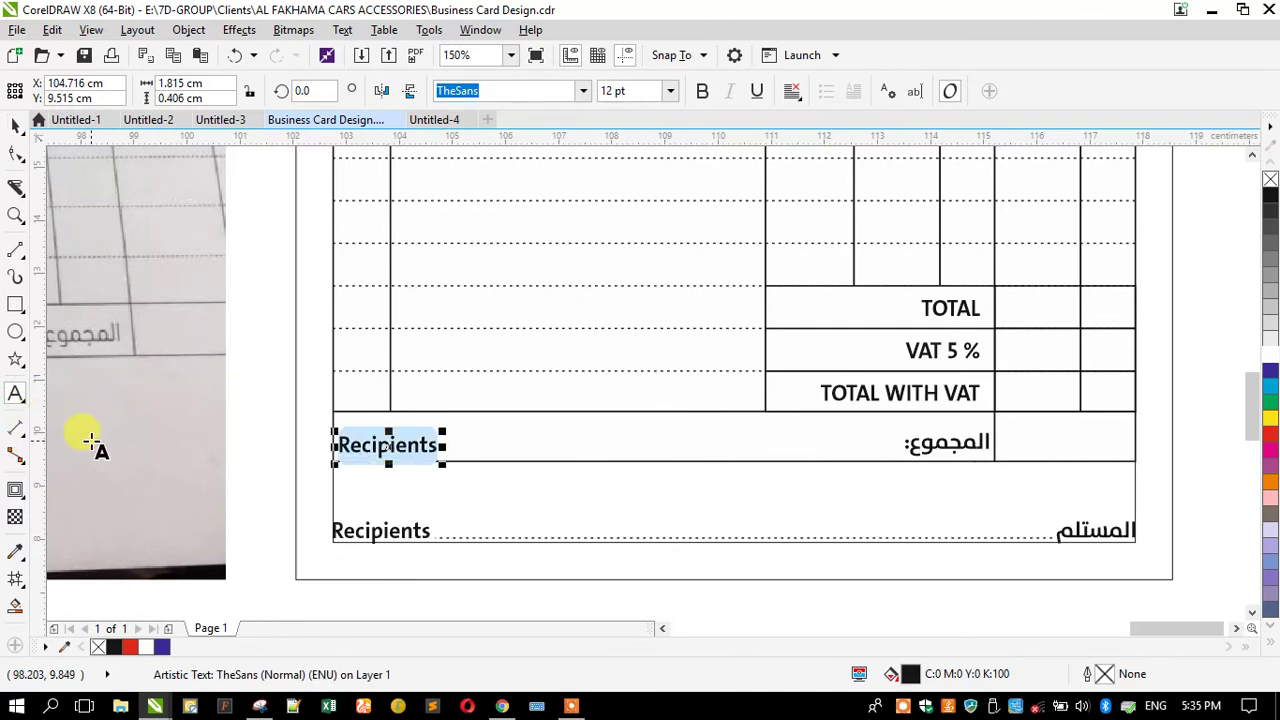
{"action": "type", "text": "Total:"}
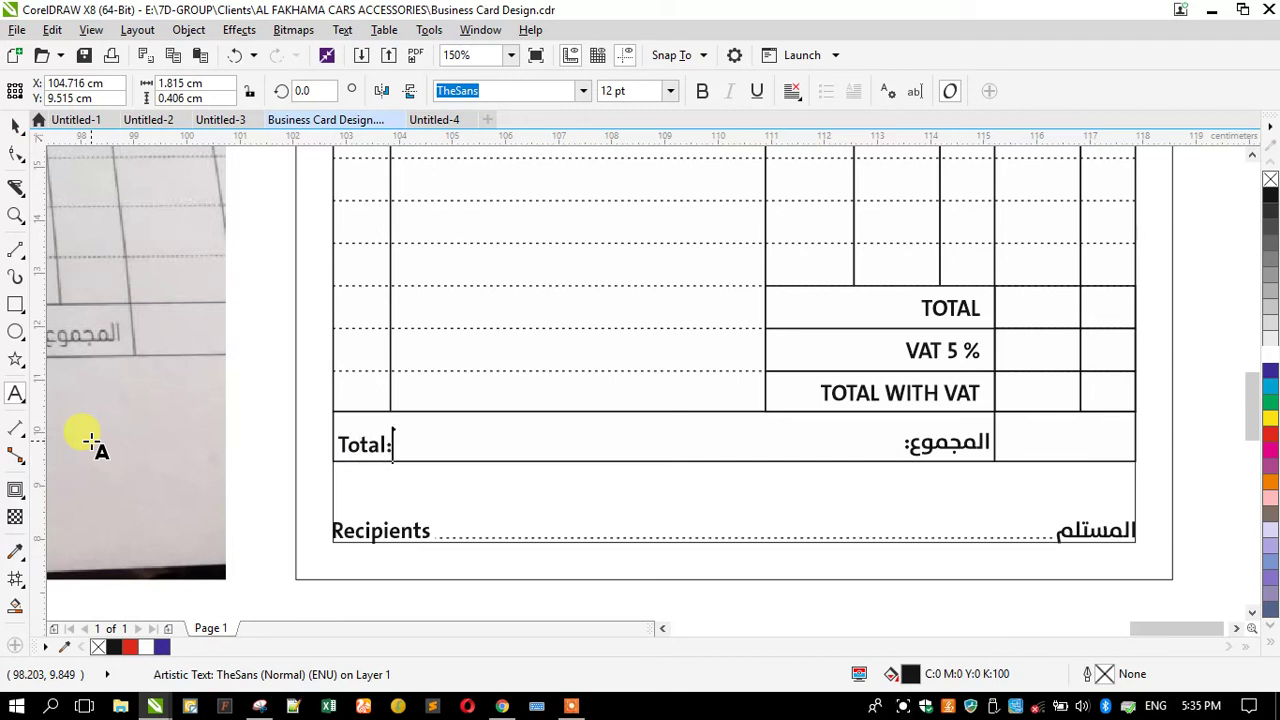
{"action": "left_click", "coordinate": [15, 125]}
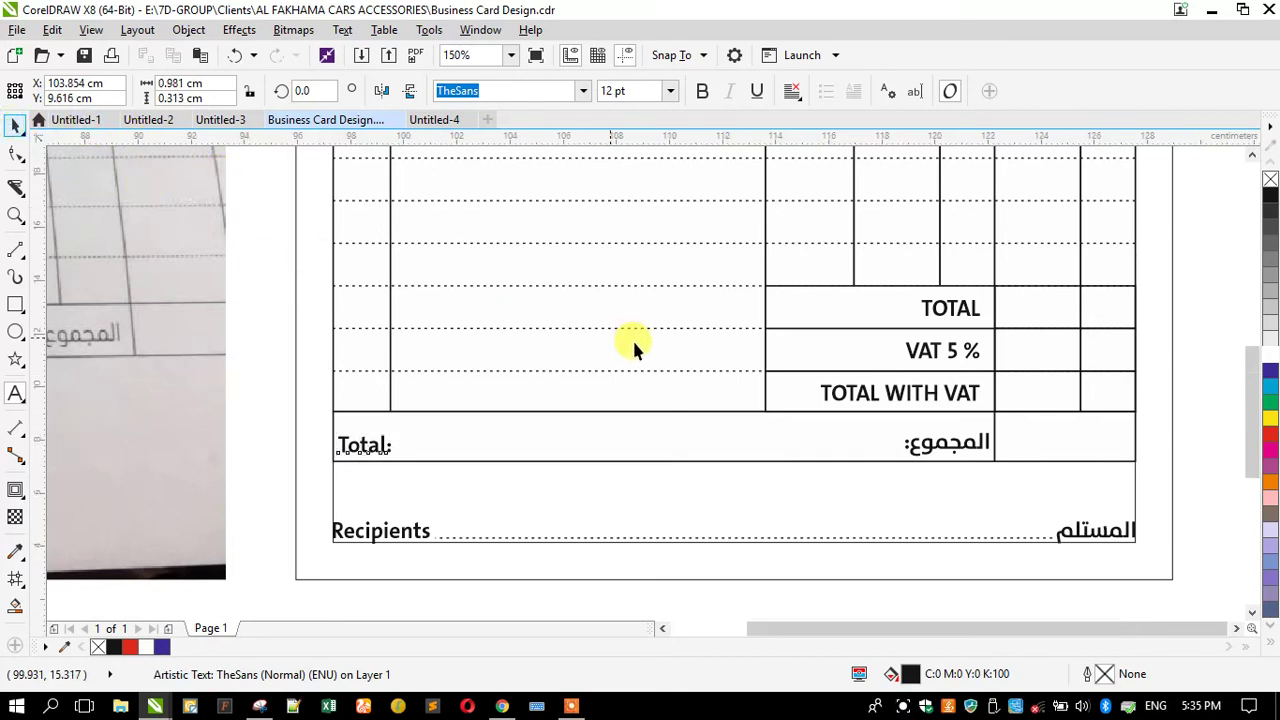
Step: Copy the Recipients dotted line between "Total:" and "المجموع:" and shorten the copy to about 9.45 cm
{"action": "scroll", "coordinate": [632, 338], "scroll_direction": "down", "scroll_amount": 1}
{"action": "left_click", "coordinate": [492, 390]}
{"action": "scroll", "coordinate": [604, 367], "scroll_direction": "up", "scroll_amount": 1}
{"action": "left_click_drag", "start_coordinate": [731, 512], "coordinate": [587, 430]}
{"action": "left_click_drag", "start_coordinate": [289, 421], "coordinate": [405, 452]}
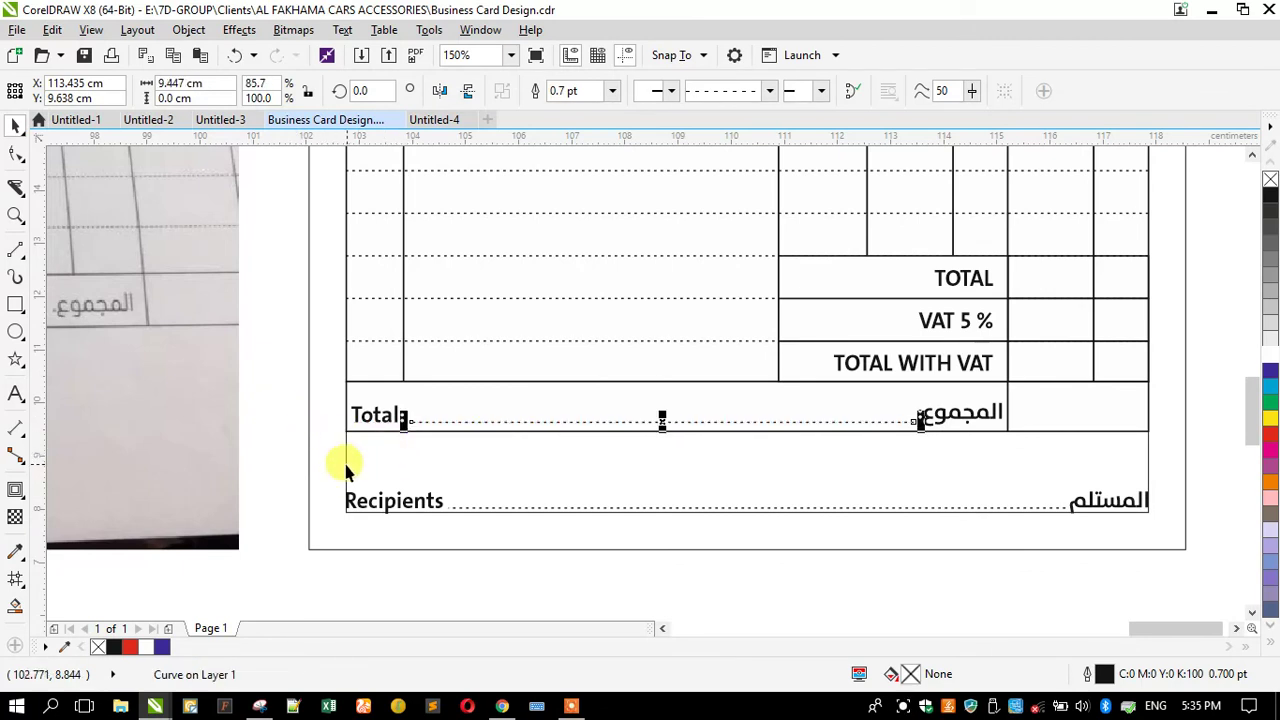
Step: Delete the 15.1 × 21.6 cm inner margin rectangle from the invoice page
{"action": "left_click", "coordinate": [338, 464]}
{"action": "key", "text": "shift+F4"}
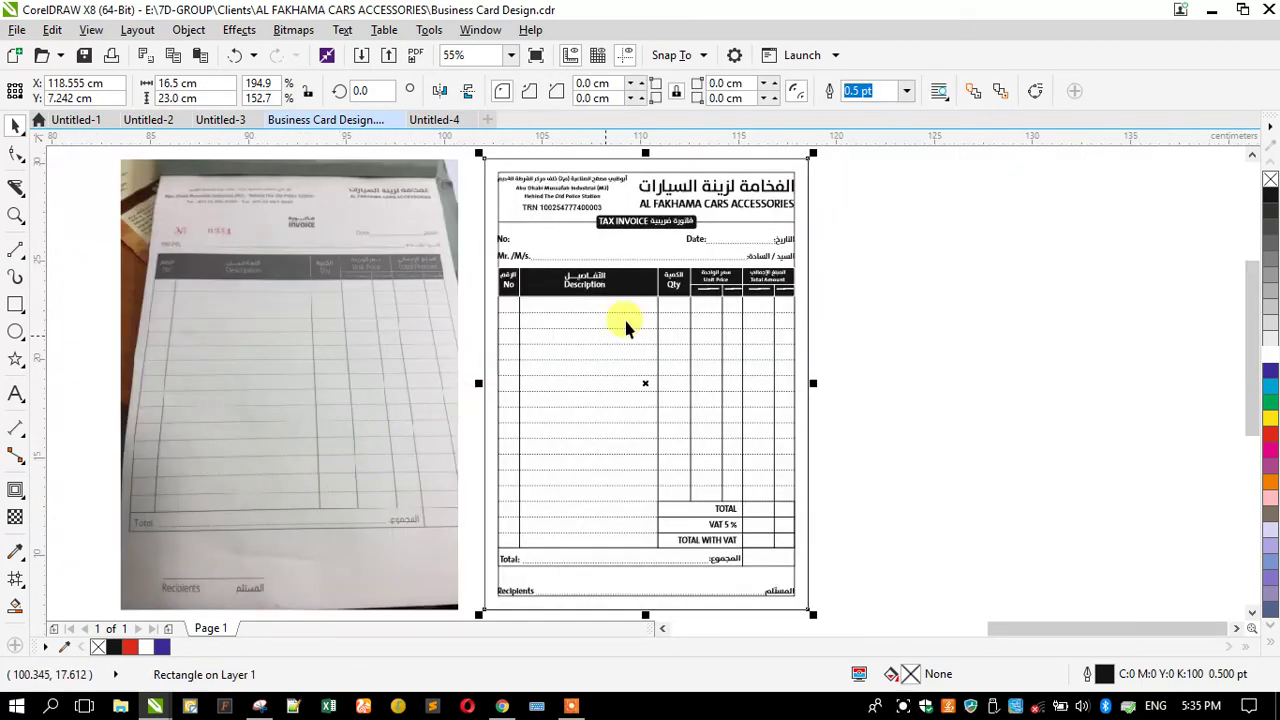
{"action": "left_click", "coordinate": [866, 245]}
{"action": "left_click", "coordinate": [626, 215]}
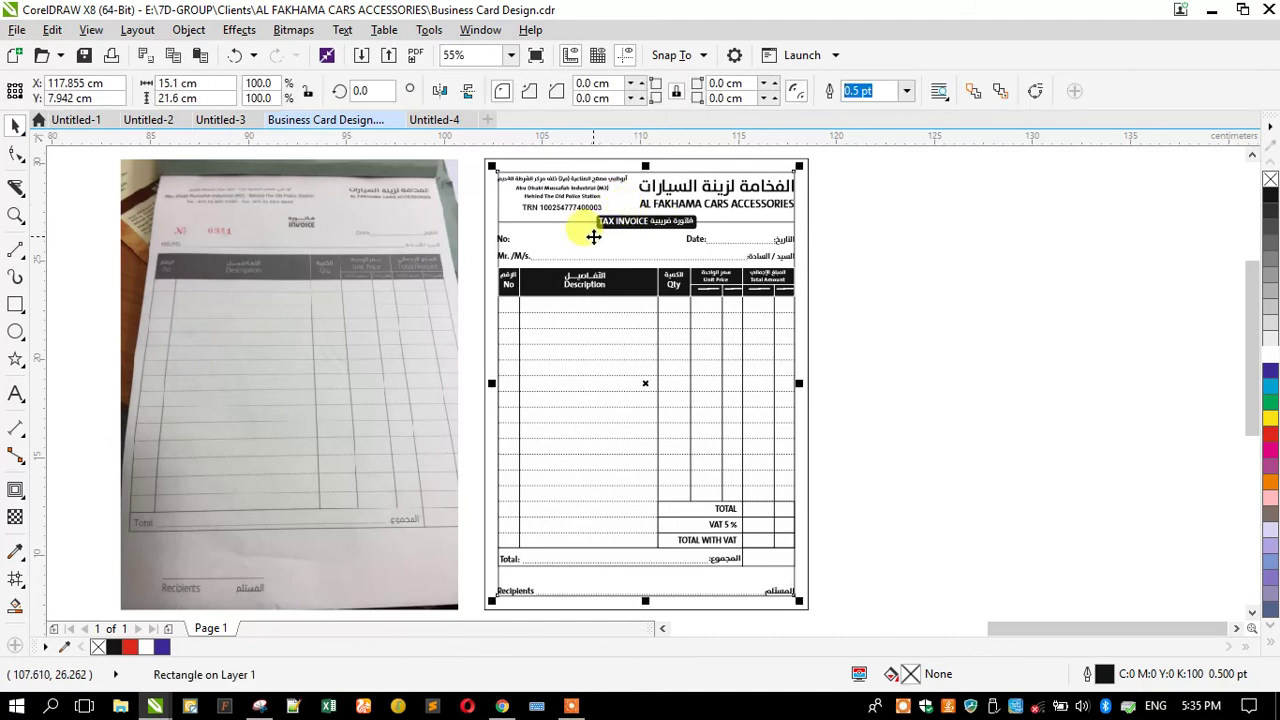
{"action": "left_click", "coordinate": [593, 243]}
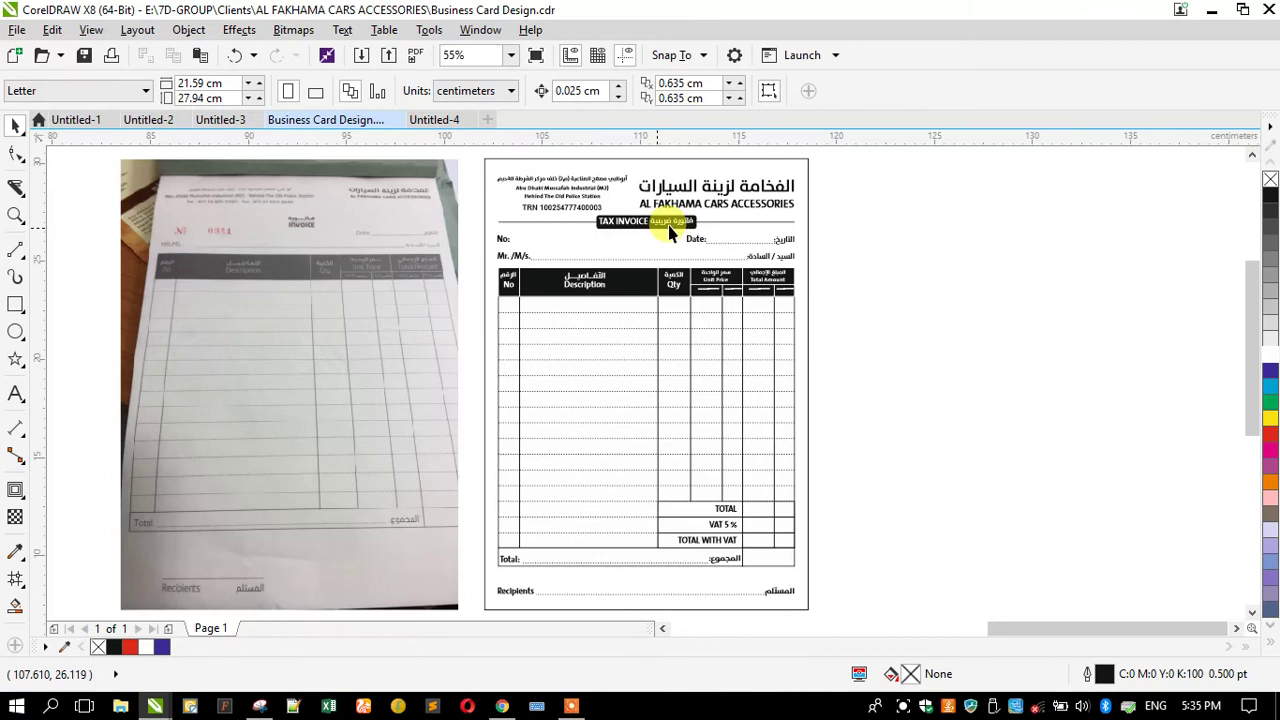
Step: Delete the reference photo beside the invoice and save the document
{"action": "scroll", "coordinate": [677, 229], "scroll_direction": "down", "scroll_amount": 2}
{"action": "left_click", "coordinate": [501, 266]}
{"action": "key", "text": "Delete"}
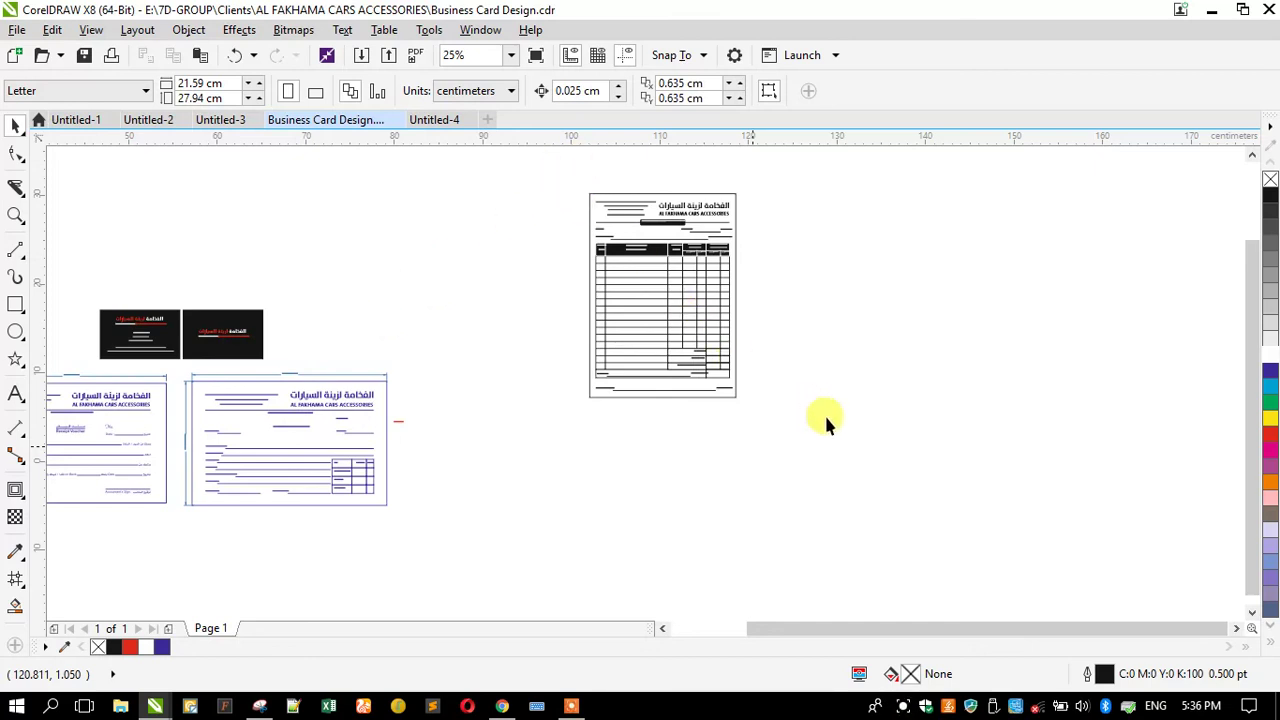
{"action": "key", "text": "ctrl+v"}
{"action": "key", "text": "shift+F2"}
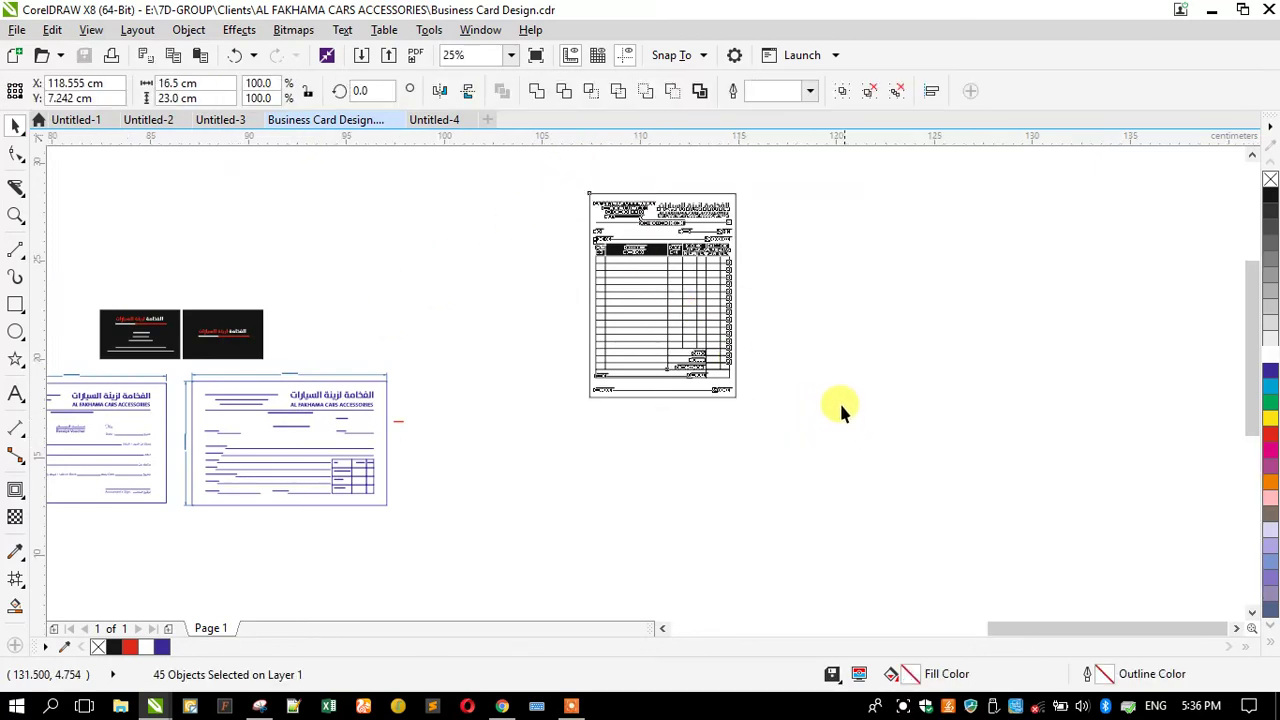
Step: Add a horizontal dimension just above the top edge of the invoice page, spanning its full width
{"action": "left_click", "coordinate": [261, 300]}
{"action": "scroll", "coordinate": [540, 341], "scroll_direction": "down", "scroll_amount": 1}
{"action": "scroll", "coordinate": [596, 258], "scroll_direction": "up", "scroll_amount": 3}
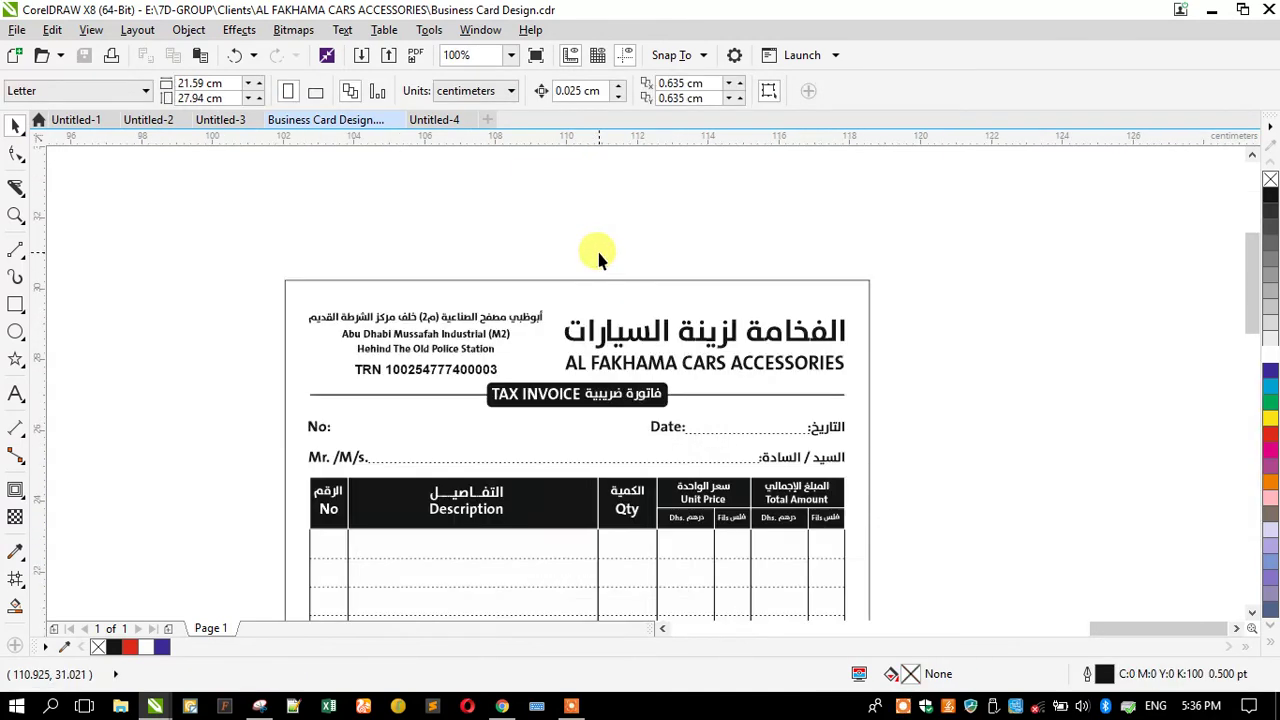
{"action": "left_click", "coordinate": [15, 427]}
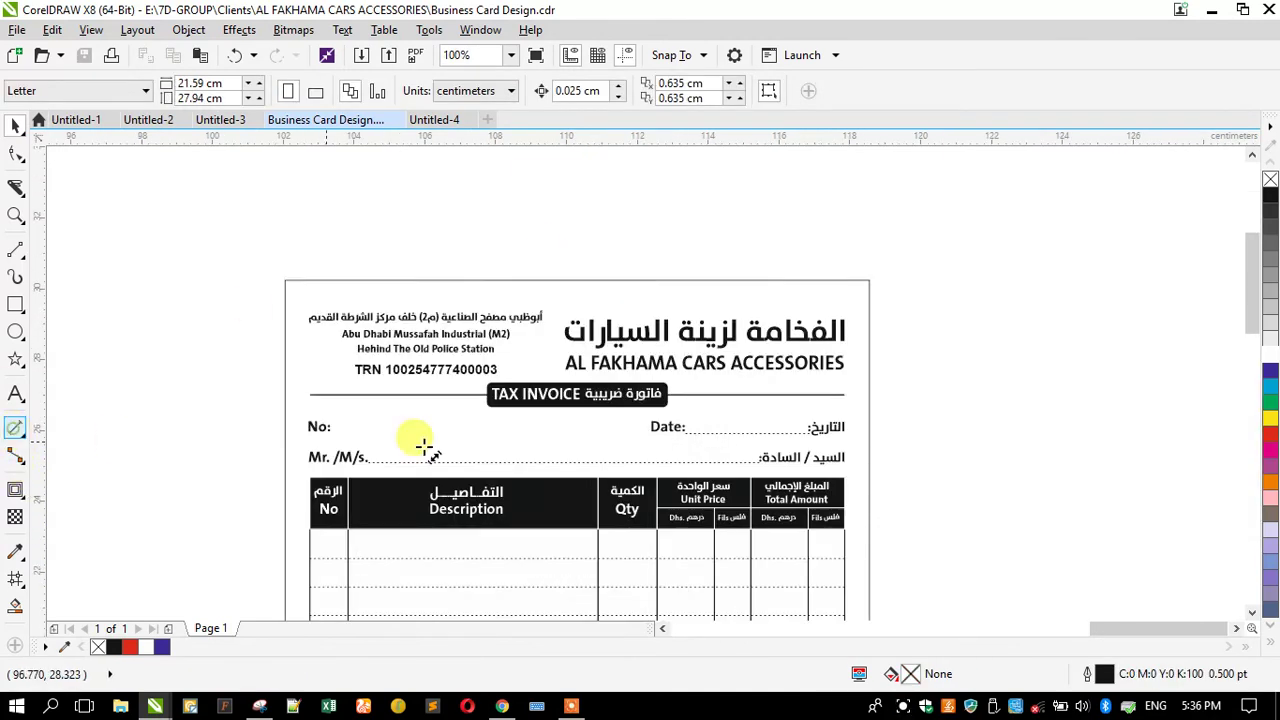
{"action": "left_click", "coordinate": [869, 281]}
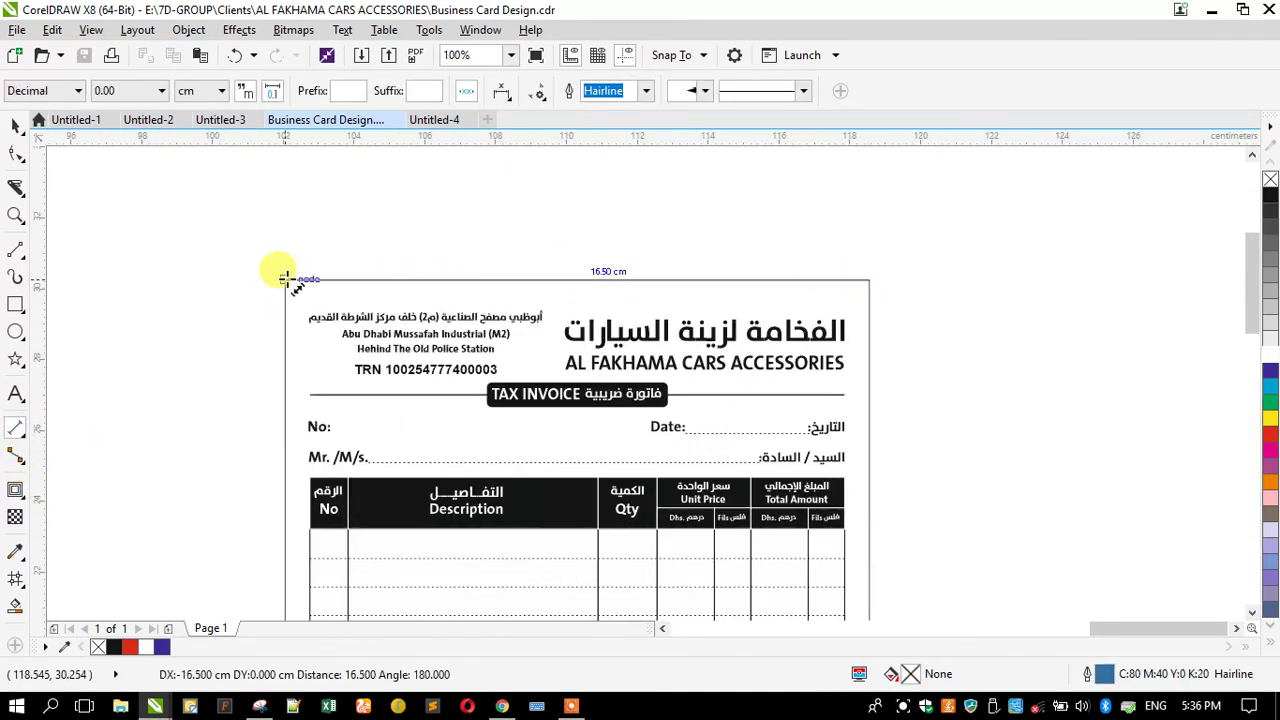
{"action": "left_click", "coordinate": [285, 279]}
{"action": "left_click", "coordinate": [300, 249]}
Step: Add a vertical dimension alongside the left edge of the invoice page, spanning its full height
{"action": "scroll", "coordinate": [457, 171], "scroll_direction": "down", "scroll_amount": 2}
{"action": "left_click", "coordinate": [380, 214]}
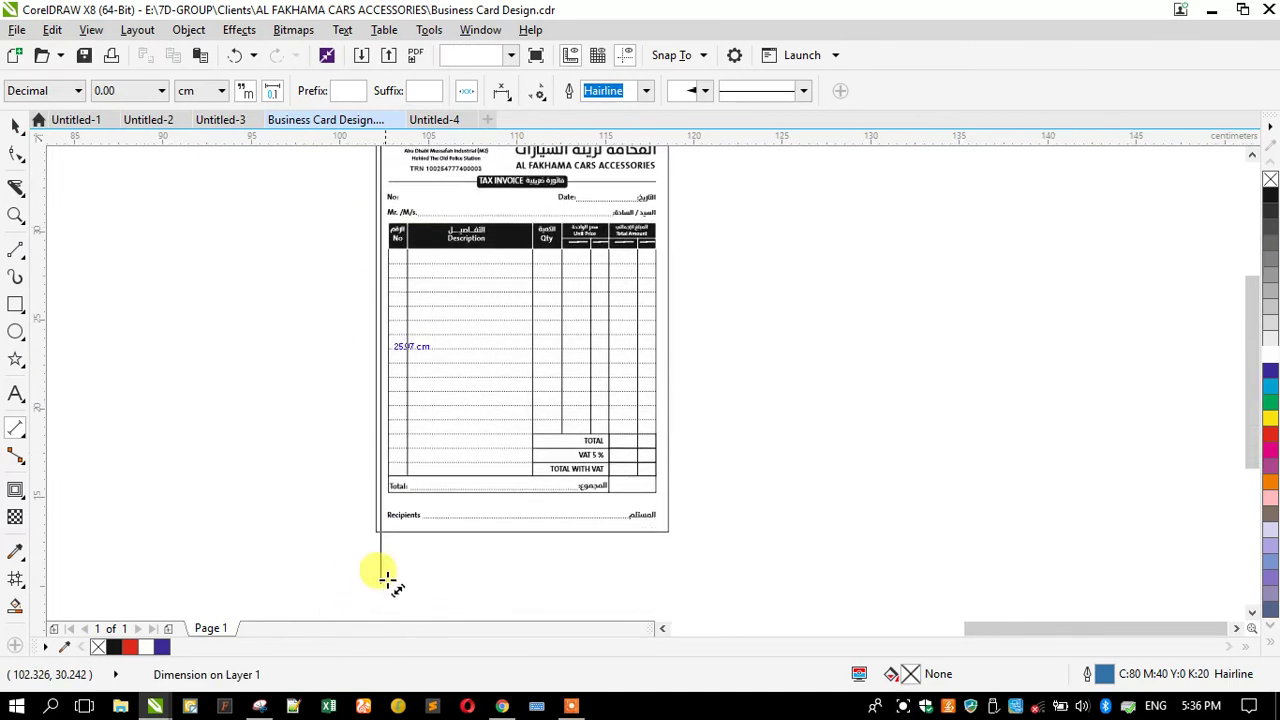
{"action": "left_click", "coordinate": [395, 533]}
{"action": "left_click", "coordinate": [354, 324]}
{"action": "left_click", "coordinate": [15, 215]}
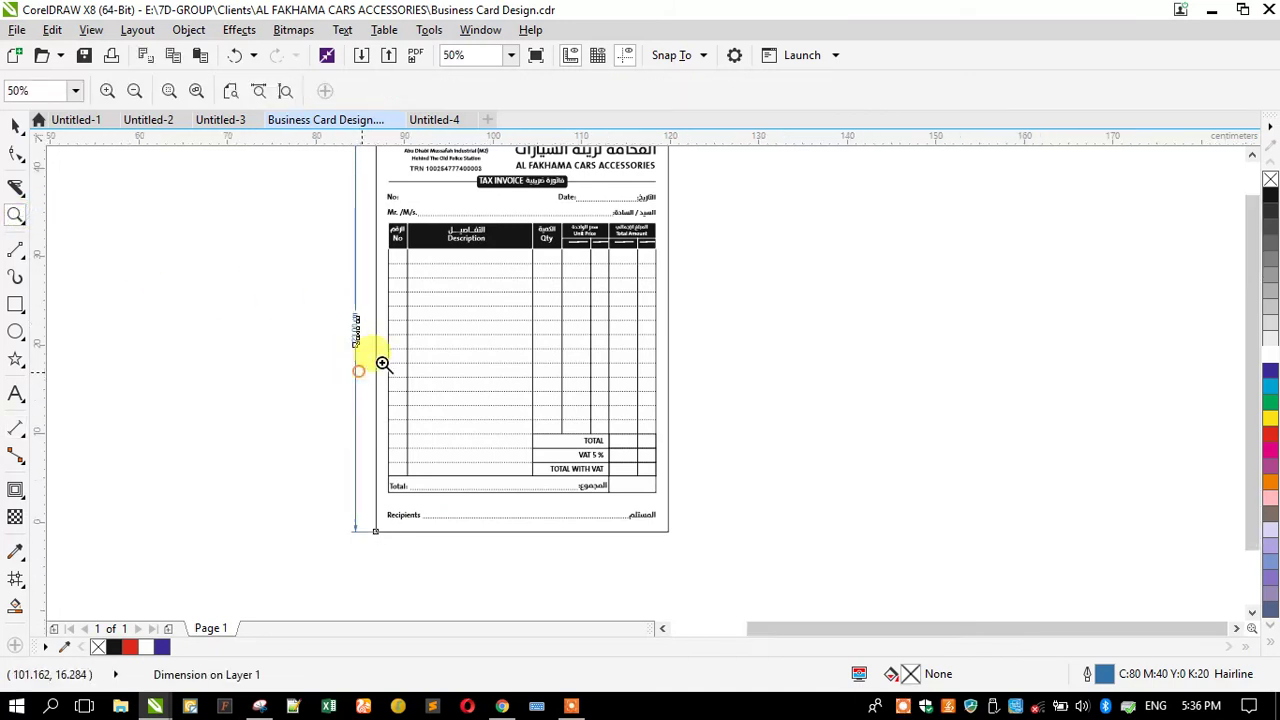
{"action": "right_click", "coordinate": [380, 363]}
{"action": "key", "text": "shift+F4"}
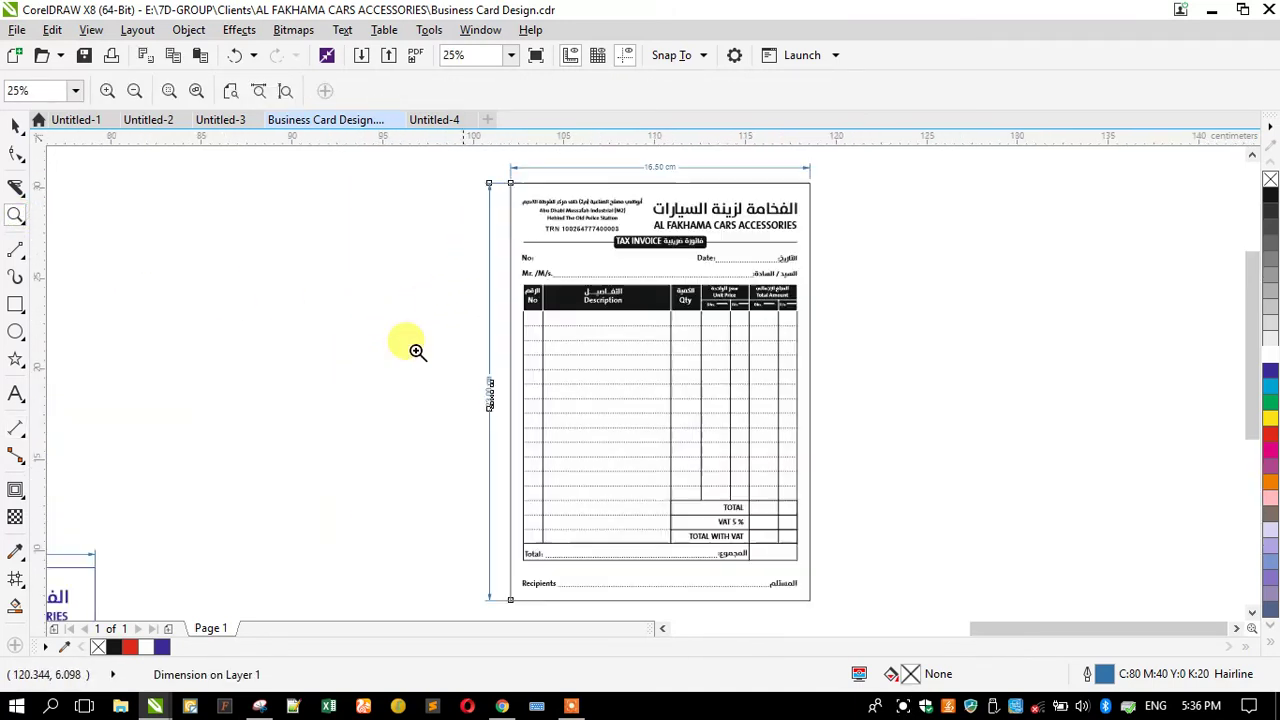
{"action": "left_click", "coordinate": [16, 126]}
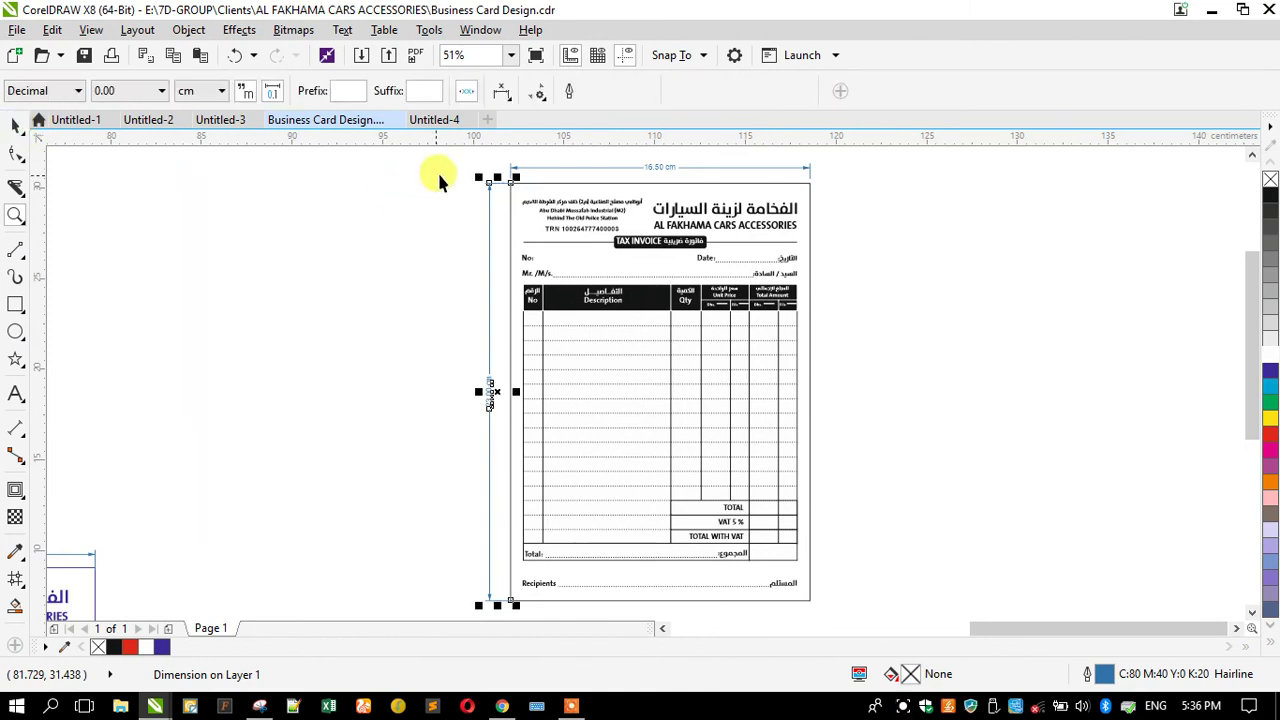
{"action": "left_click", "coordinate": [543, 172]}
{"action": "left_click", "coordinate": [190, 92]}
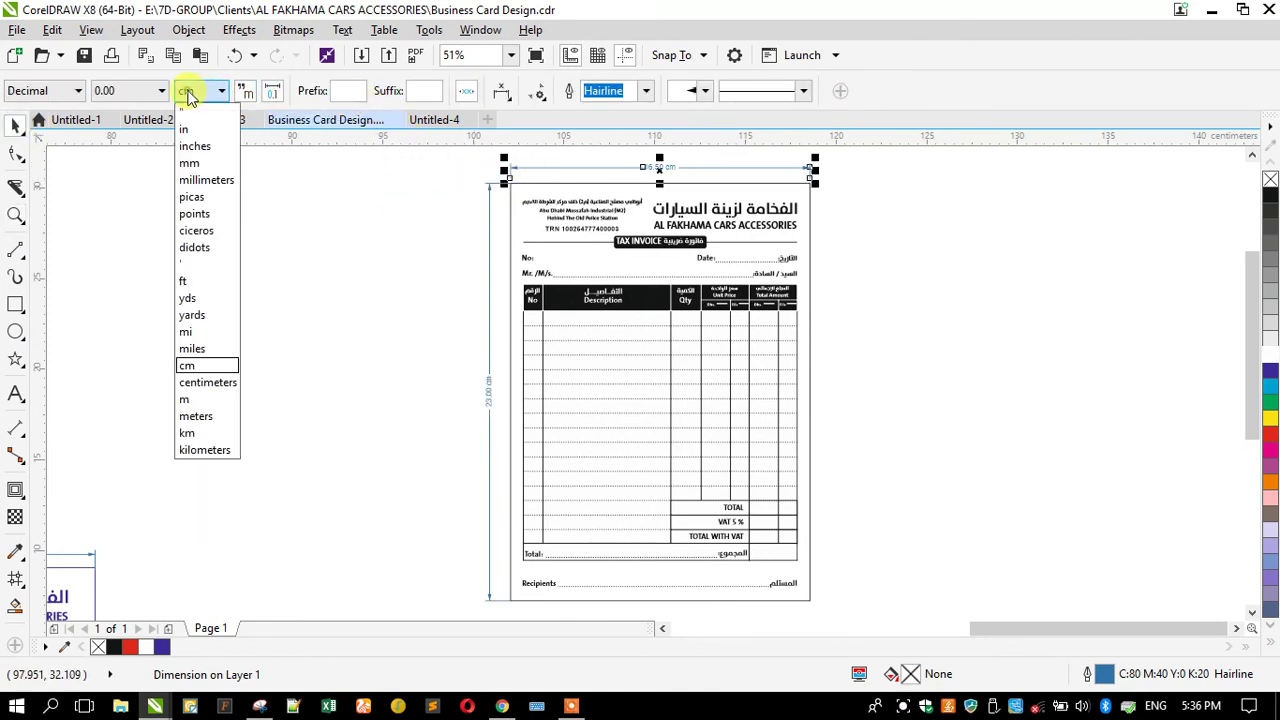
{"action": "left_click", "coordinate": [190, 92]}
Step: Set the vertical page dimension's text size to 48 pt
{"action": "left_click_drag", "start_coordinate": [630, 150], "coordinate": [724, 172]}
{"action": "left_click_drag", "start_coordinate": [455, 366], "coordinate": [514, 428]}
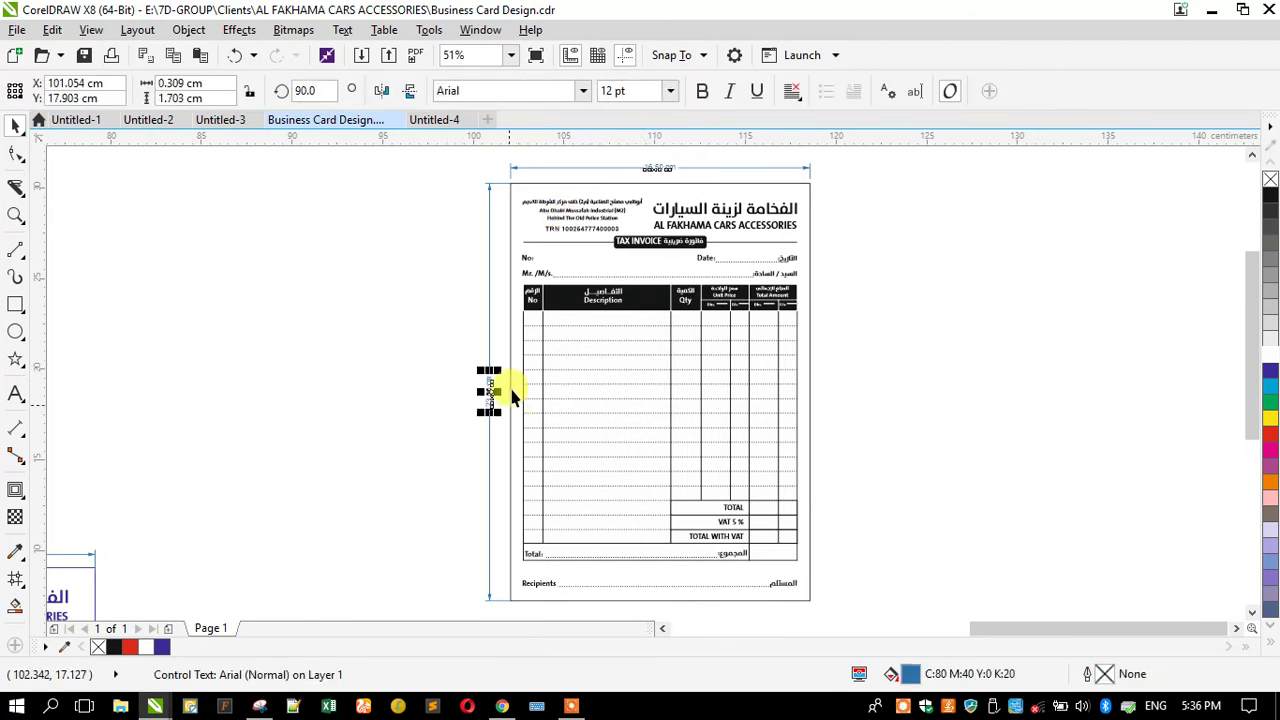
{"action": "left_click", "coordinate": [668, 90]}
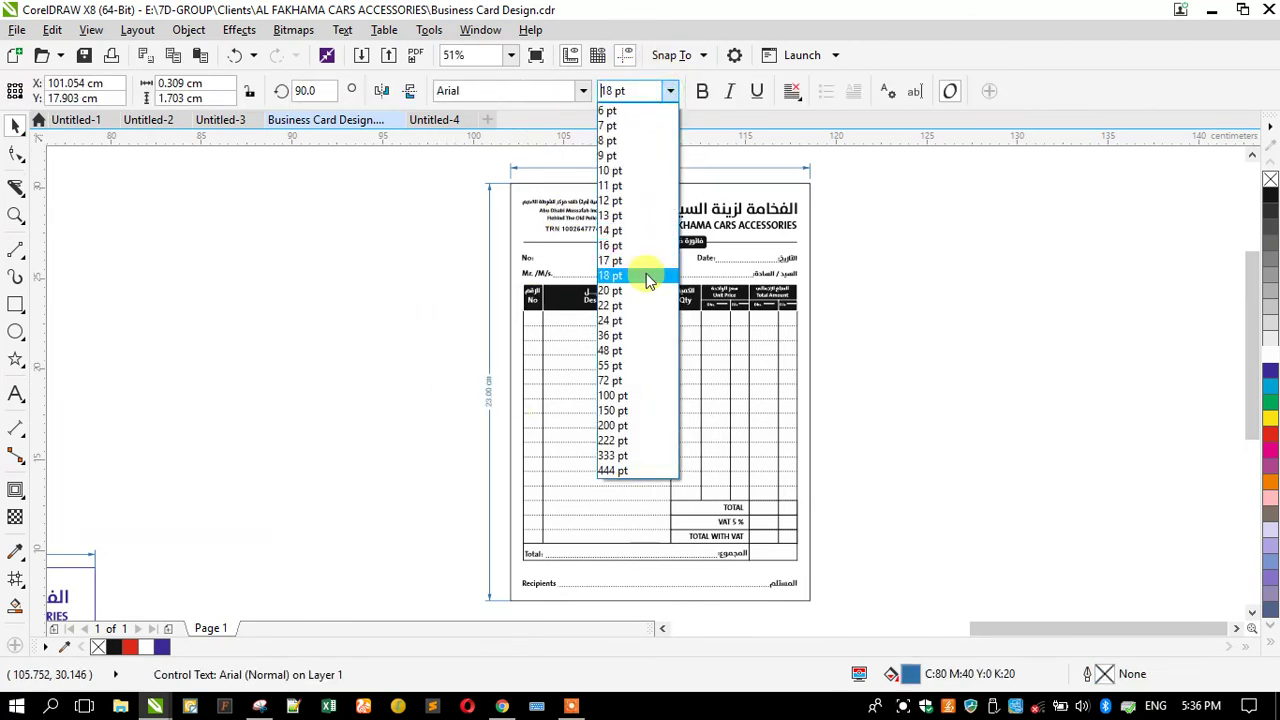
{"action": "left_click", "coordinate": [624, 352]}
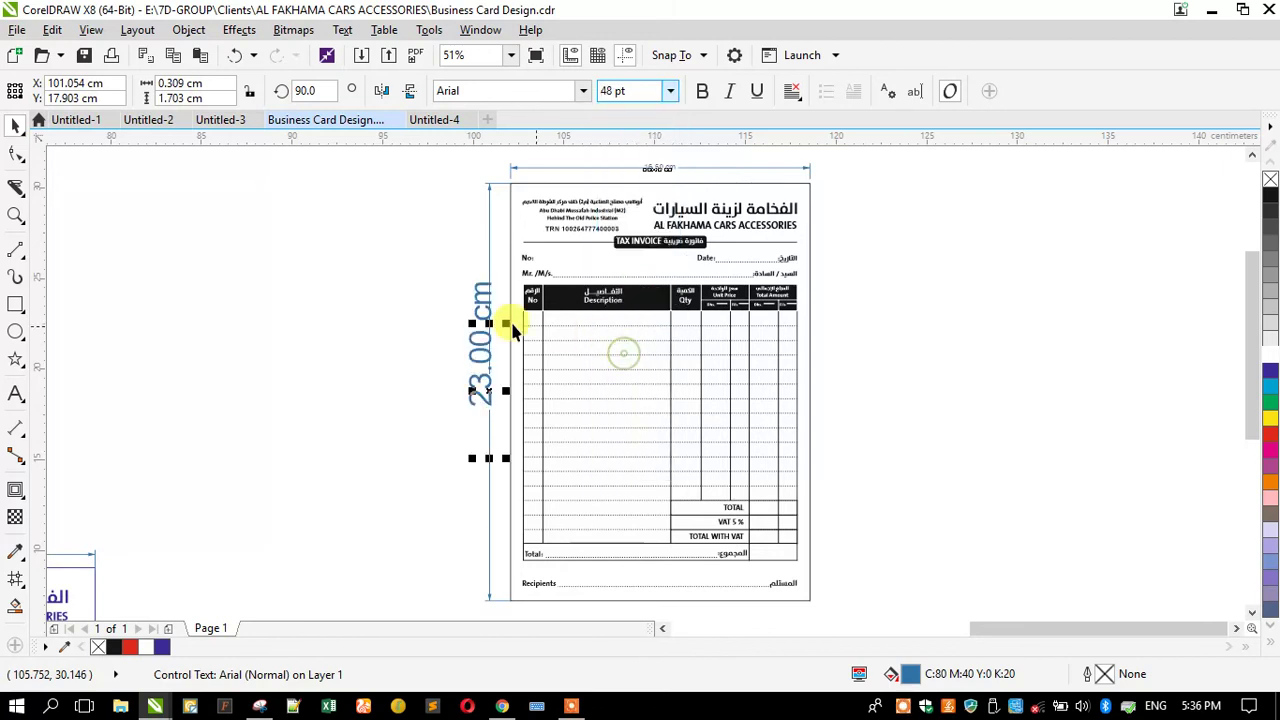
Step: Set the text size of the horizontal dimension above the invoice page to 48 pt
{"action": "left_click", "coordinate": [395, 285]}
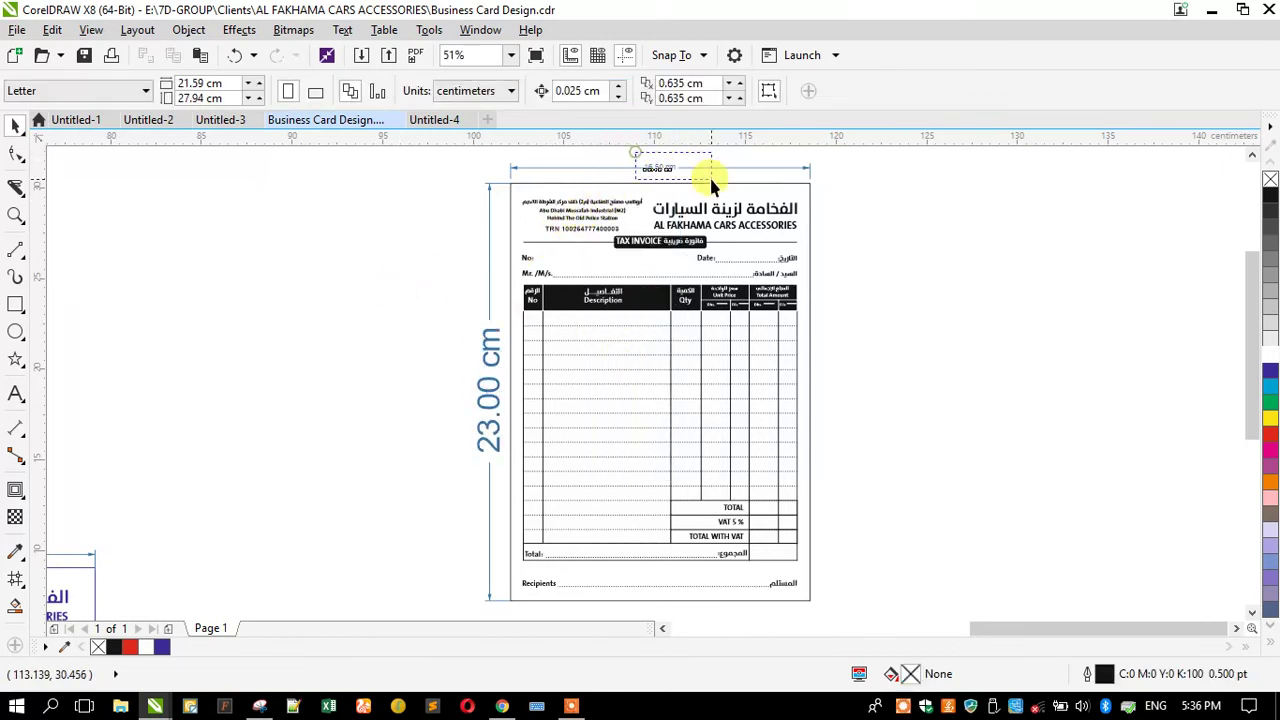
{"action": "left_click_drag", "start_coordinate": [709, 175], "coordinate": [710, 177]}
{"action": "left_click", "coordinate": [671, 91]}
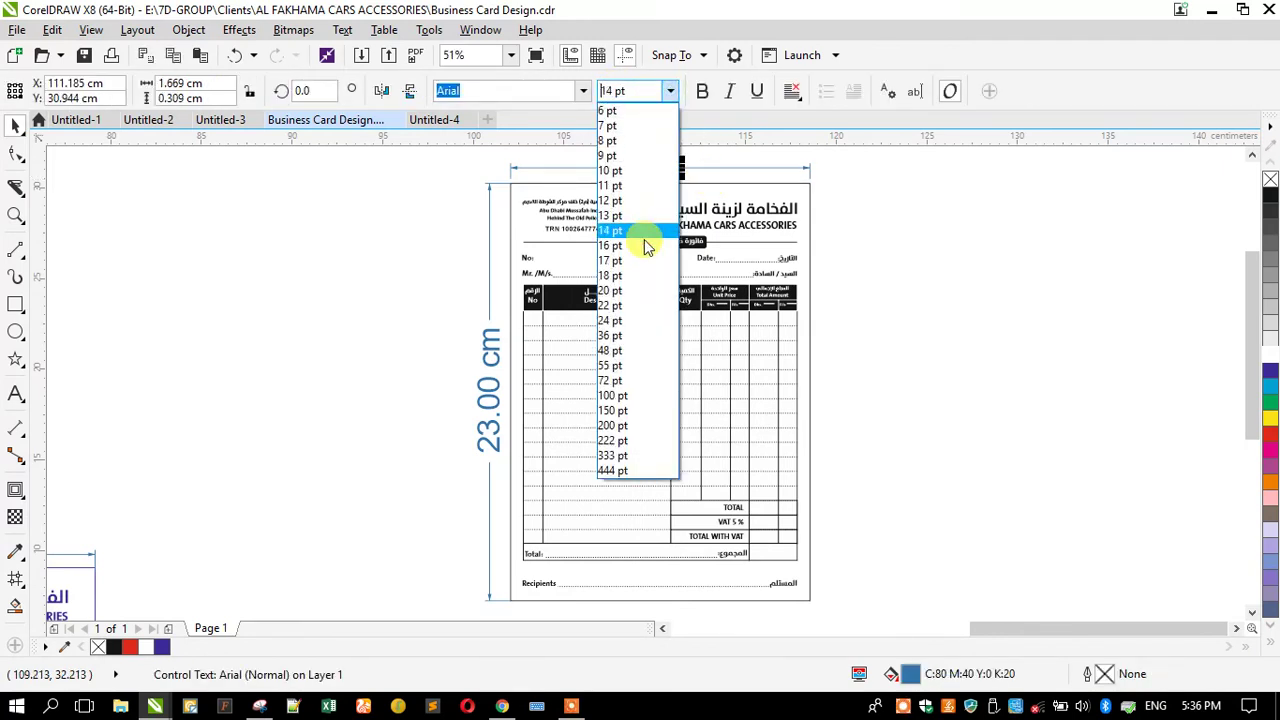
{"action": "left_click", "coordinate": [624, 352]}
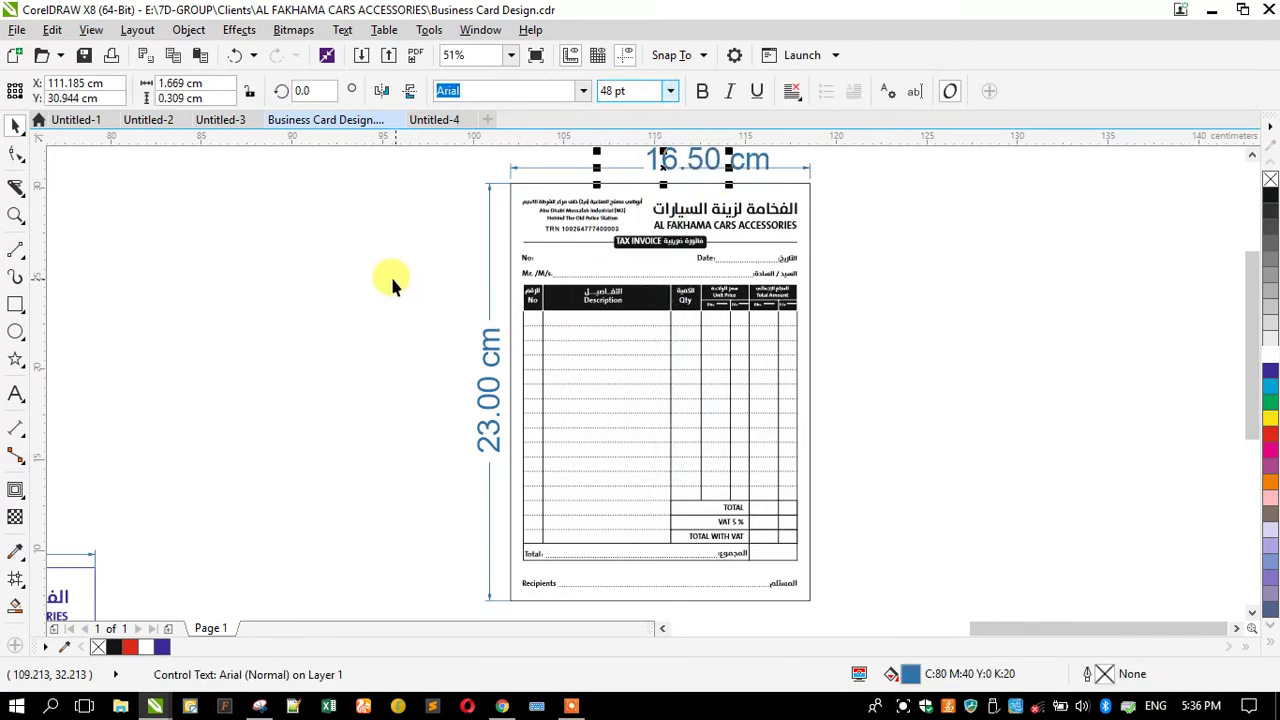
{"action": "left_click", "coordinate": [398, 271]}
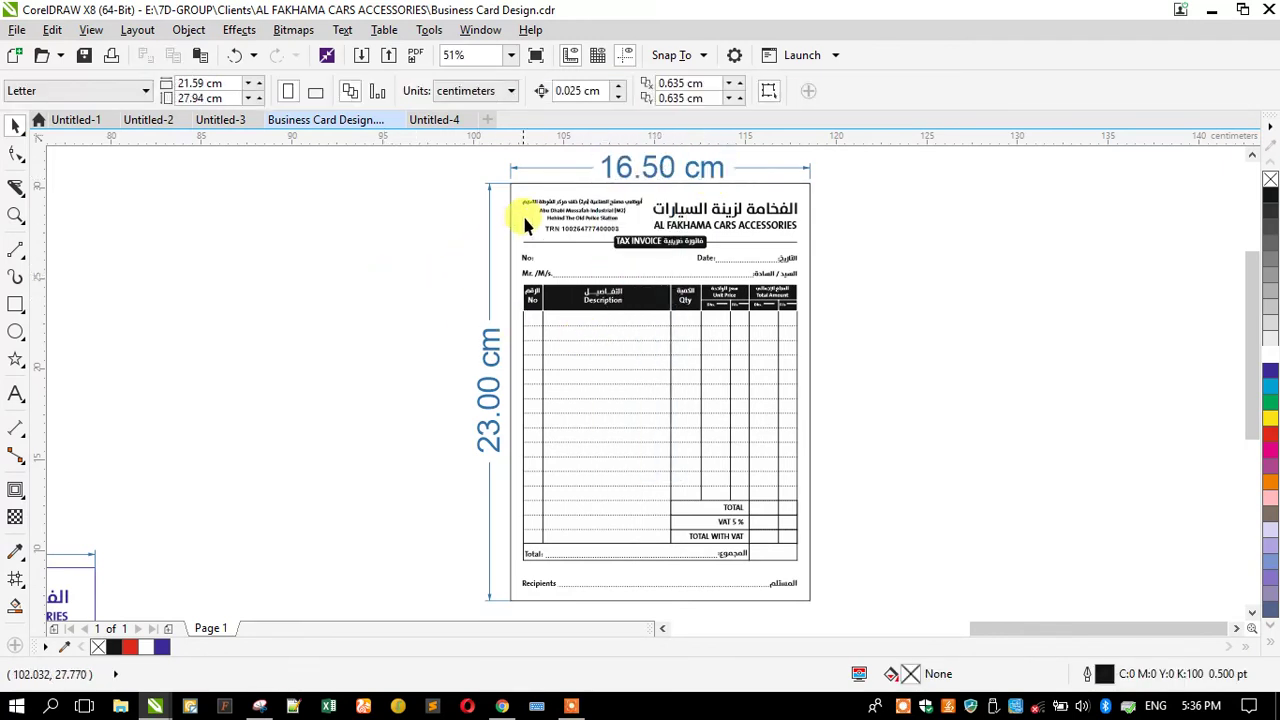
{"action": "left_click", "coordinate": [615, 163]}
{"action": "left_click", "coordinate": [457, 205]}
Step: Draw a rectangle about 20.3 × 26.9 cm around the invoice and its dimensions, and select it with everything inside
{"action": "scroll", "coordinate": [470, 215], "scroll_direction": "down", "scroll_amount": 2}
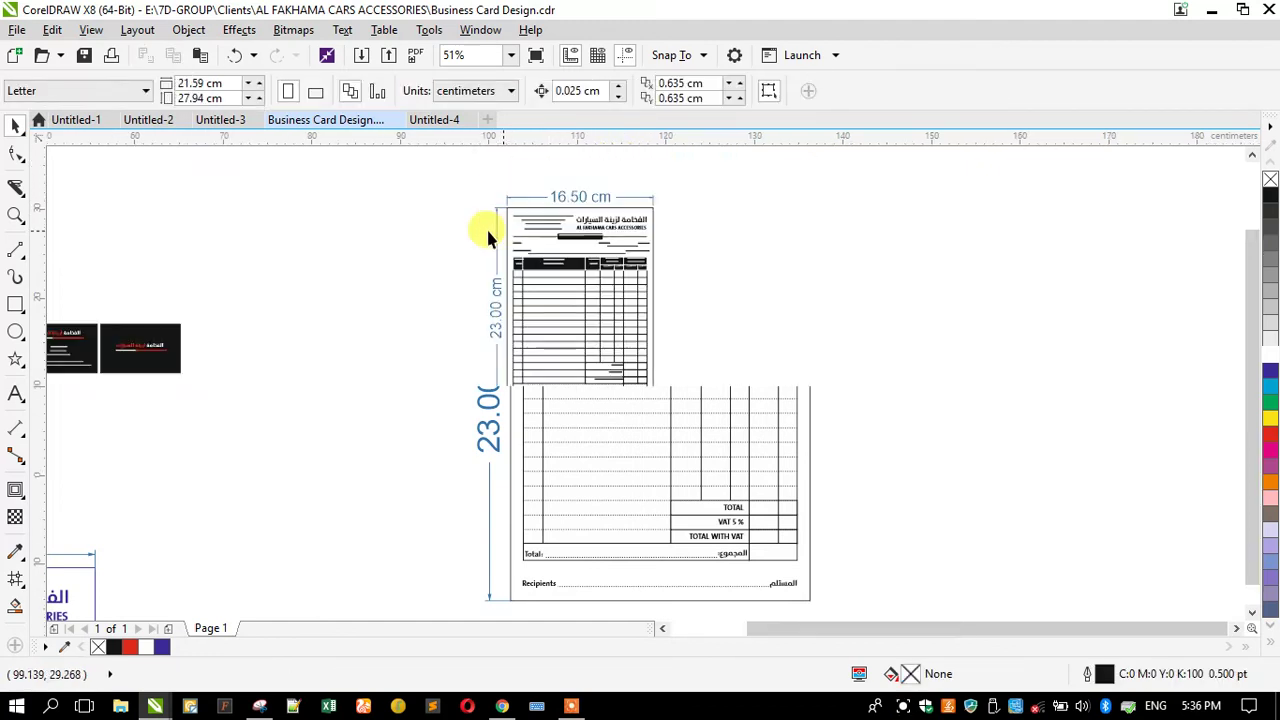
{"action": "left_click", "coordinate": [16, 304]}
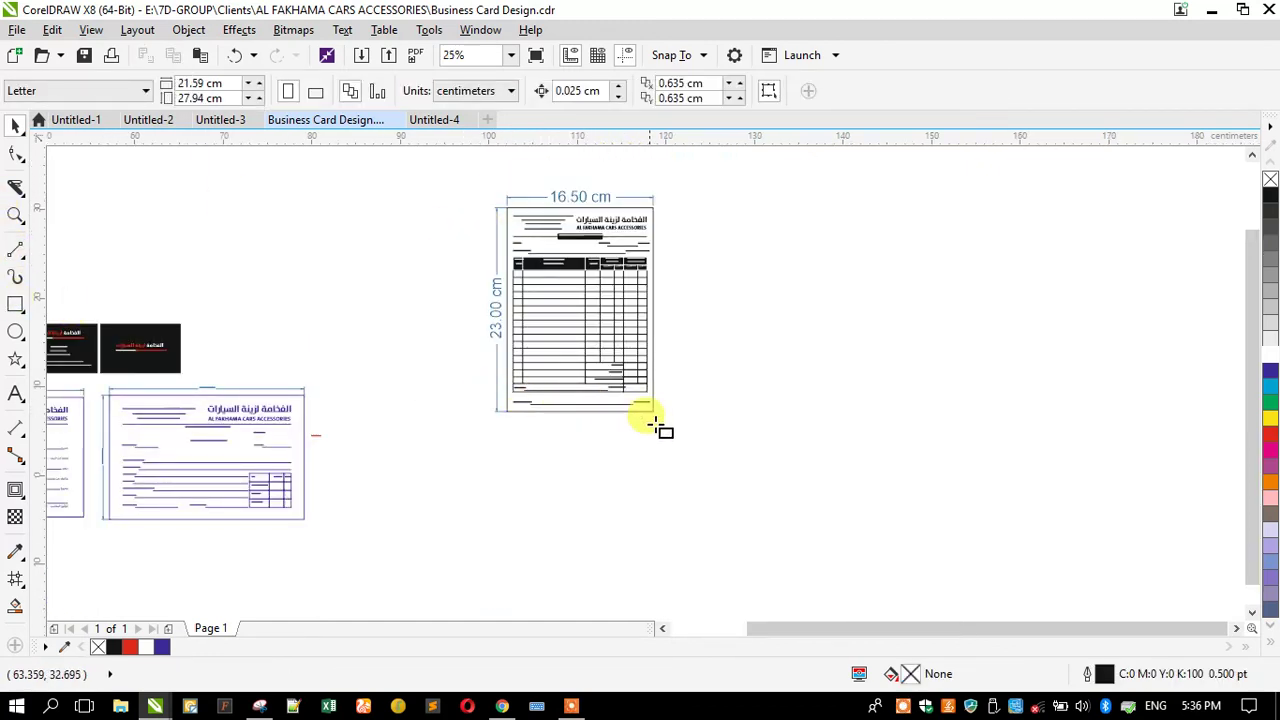
{"action": "left_click_drag", "start_coordinate": [663, 420], "coordinate": [945, 497]}
{"action": "left_click", "coordinate": [15, 124]}
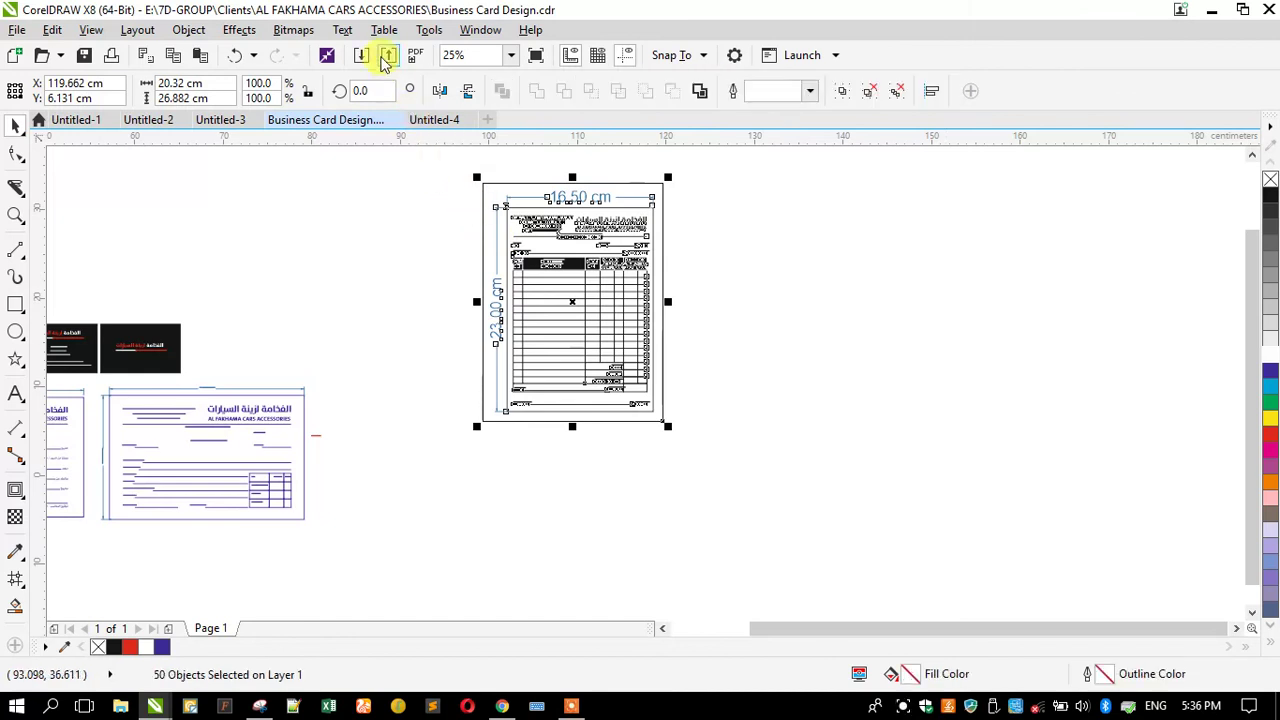
Step: Export only the selected objects to the Desktop as Business Card Design.jpg in RGB Color (24-bit) at 100% quality
{"action": "left_click", "coordinate": [388, 57]}
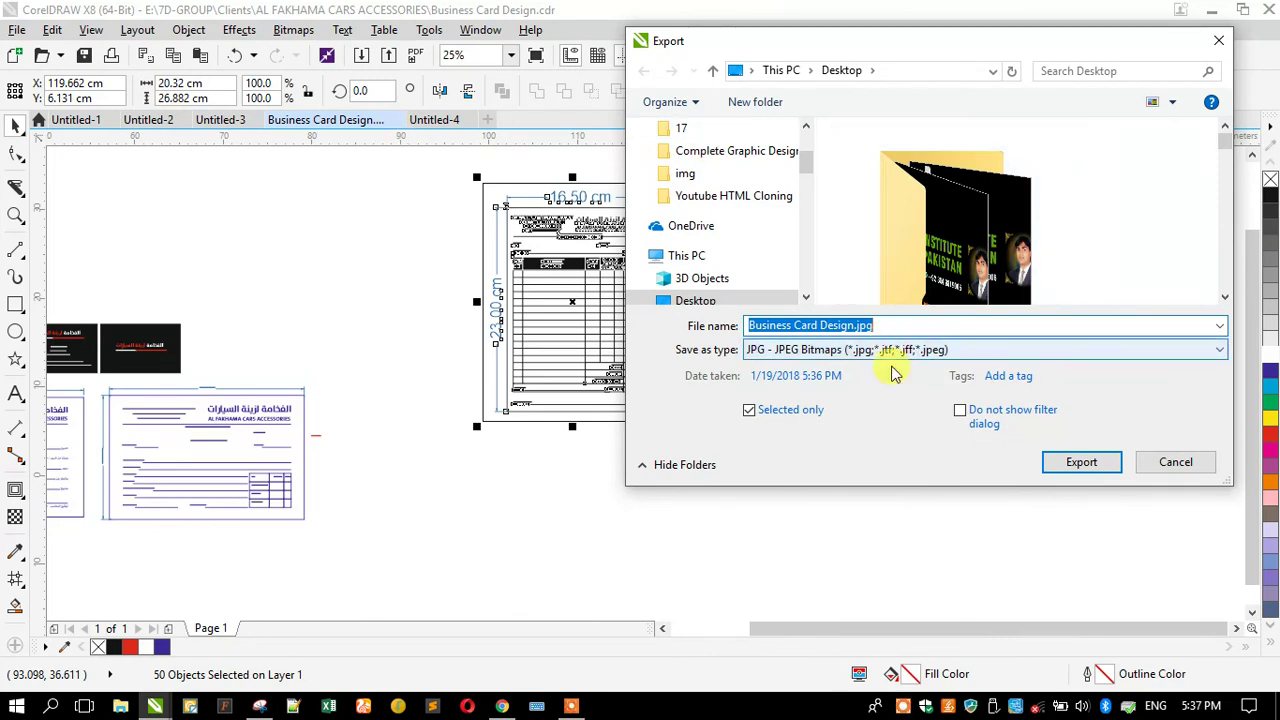
{"action": "left_click", "coordinate": [1080, 462]}
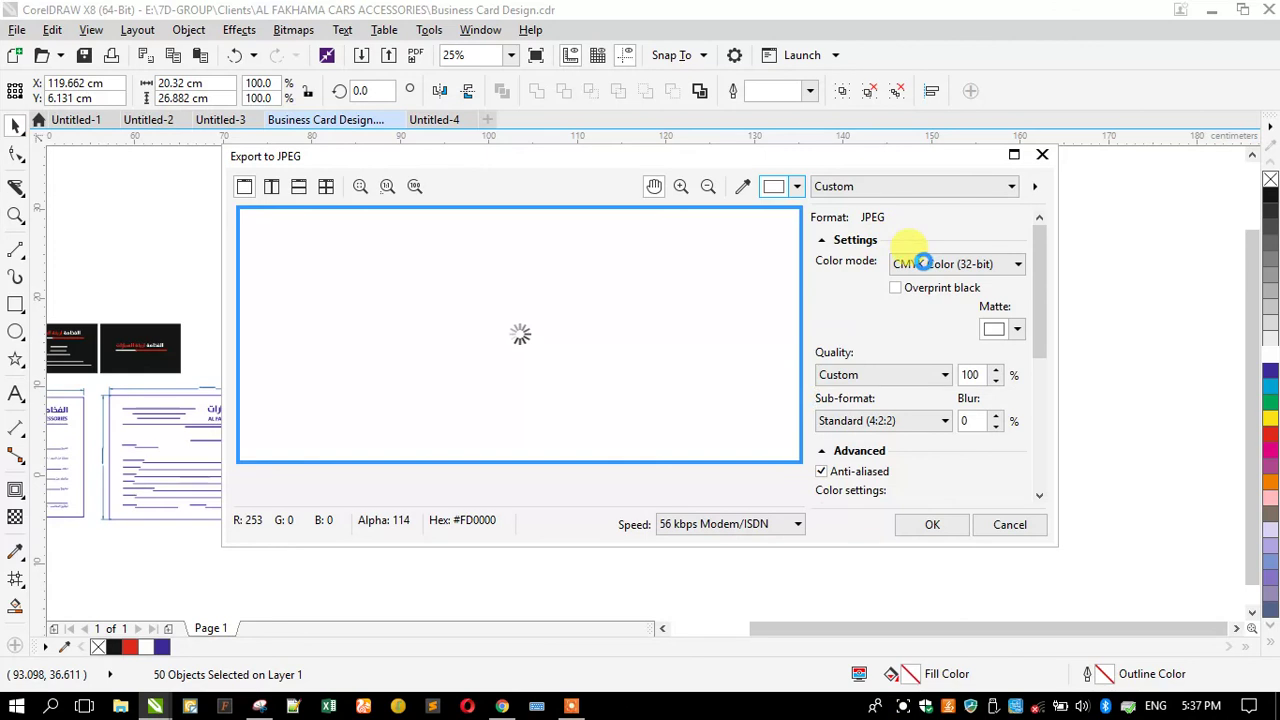
{"action": "left_click", "coordinate": [926, 266]}
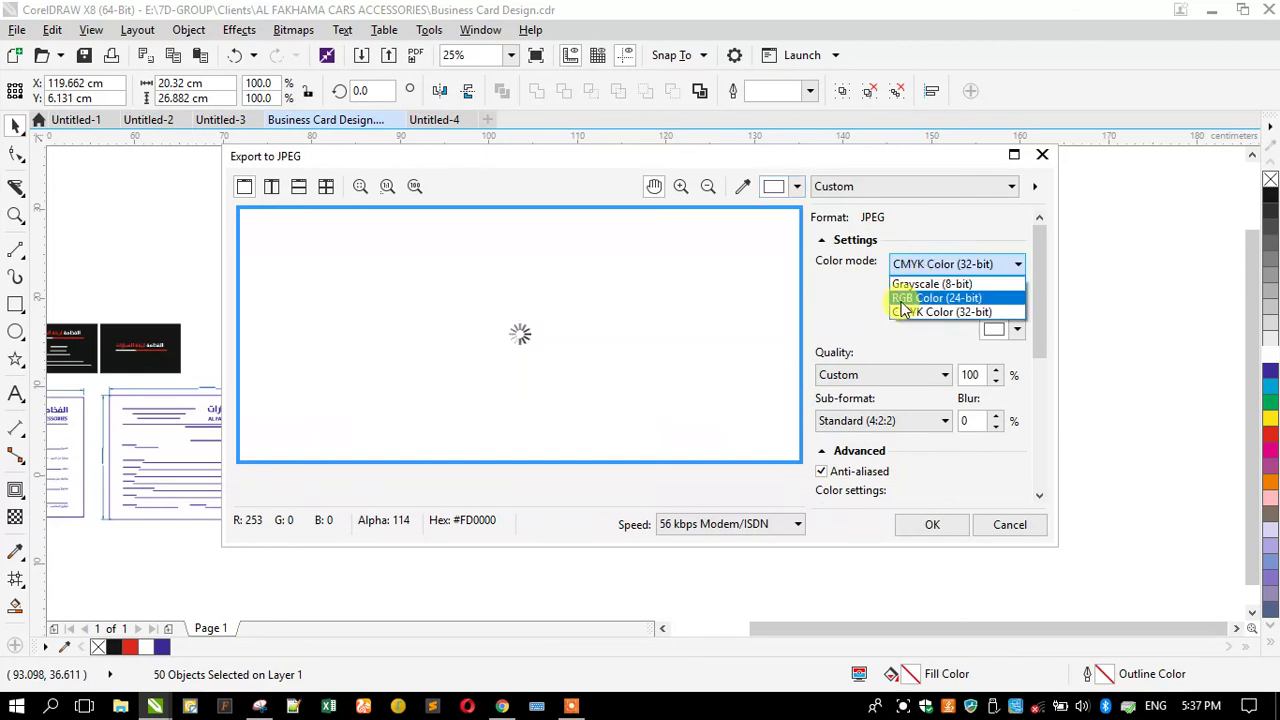
{"action": "left_click", "coordinate": [921, 524]}
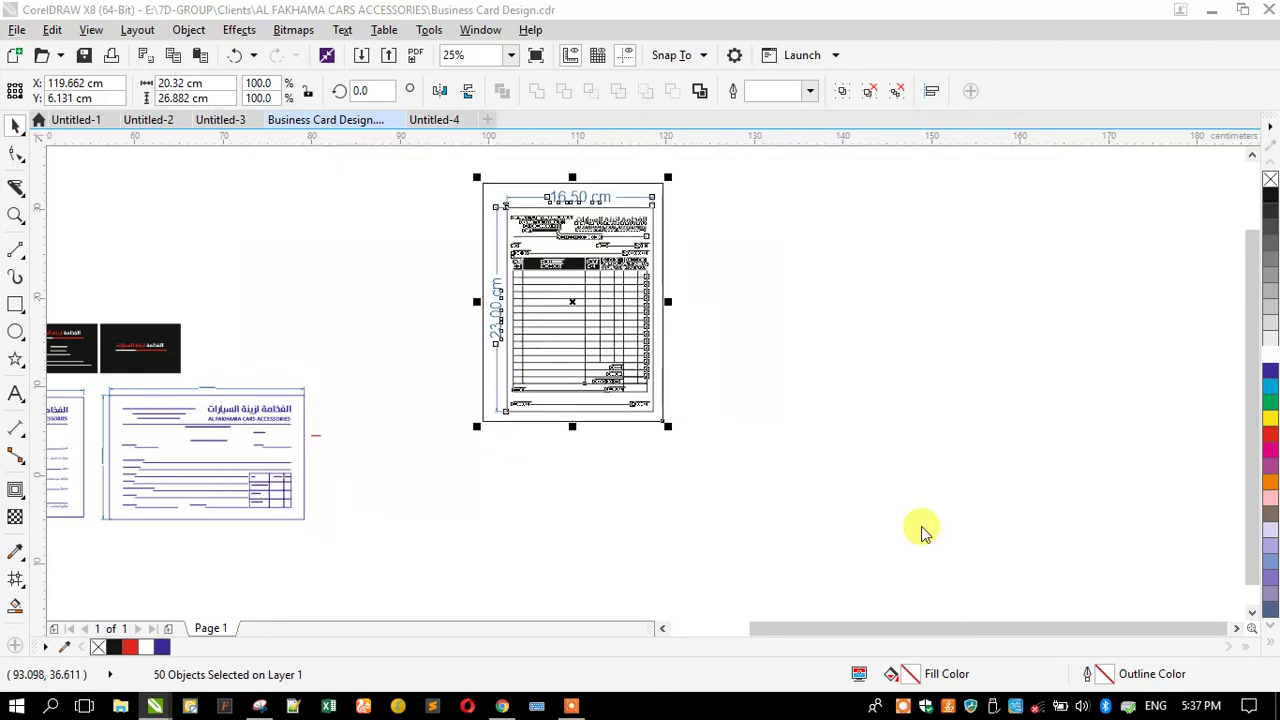
Step: Switch to the desktop, move the exported Business Card Design.jpg file to an empty area near its upper middle, and open the image
{"action": "left_click", "coordinate": [1218, 8]}
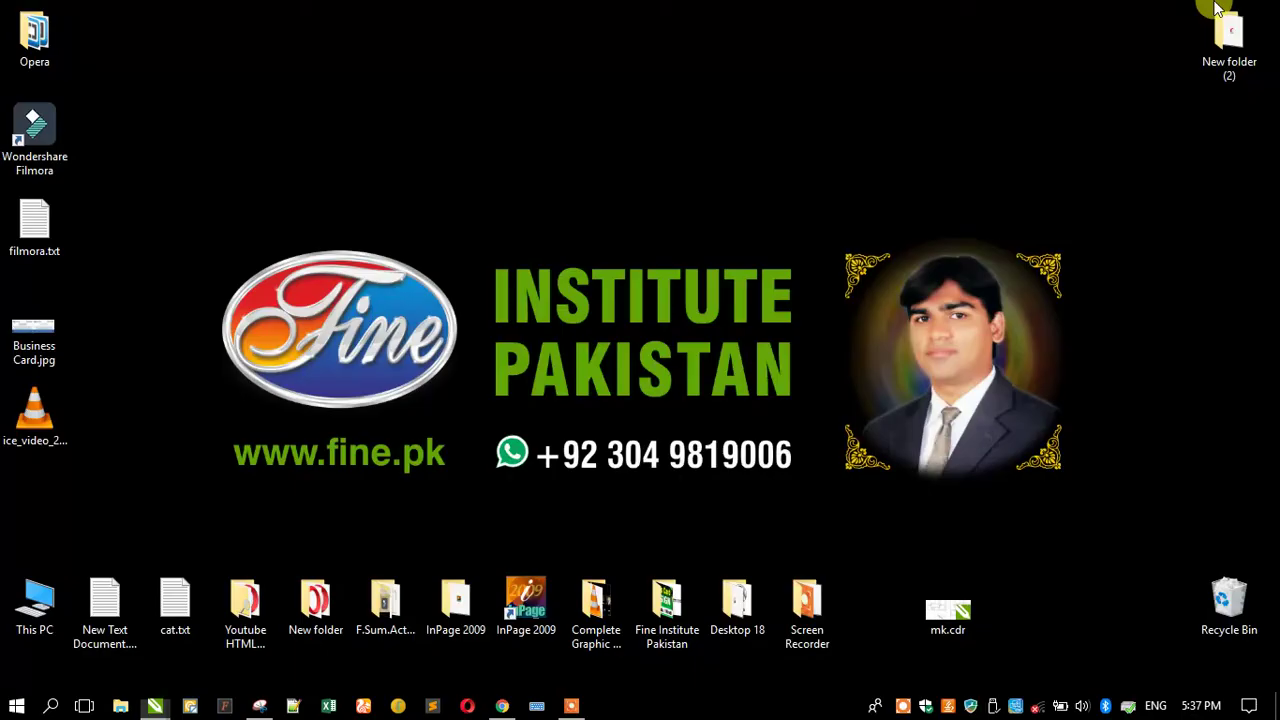
{"action": "left_click_drag", "start_coordinate": [44, 510], "coordinate": [539, 44]}
{"action": "double_click", "coordinate": [536, 43]}
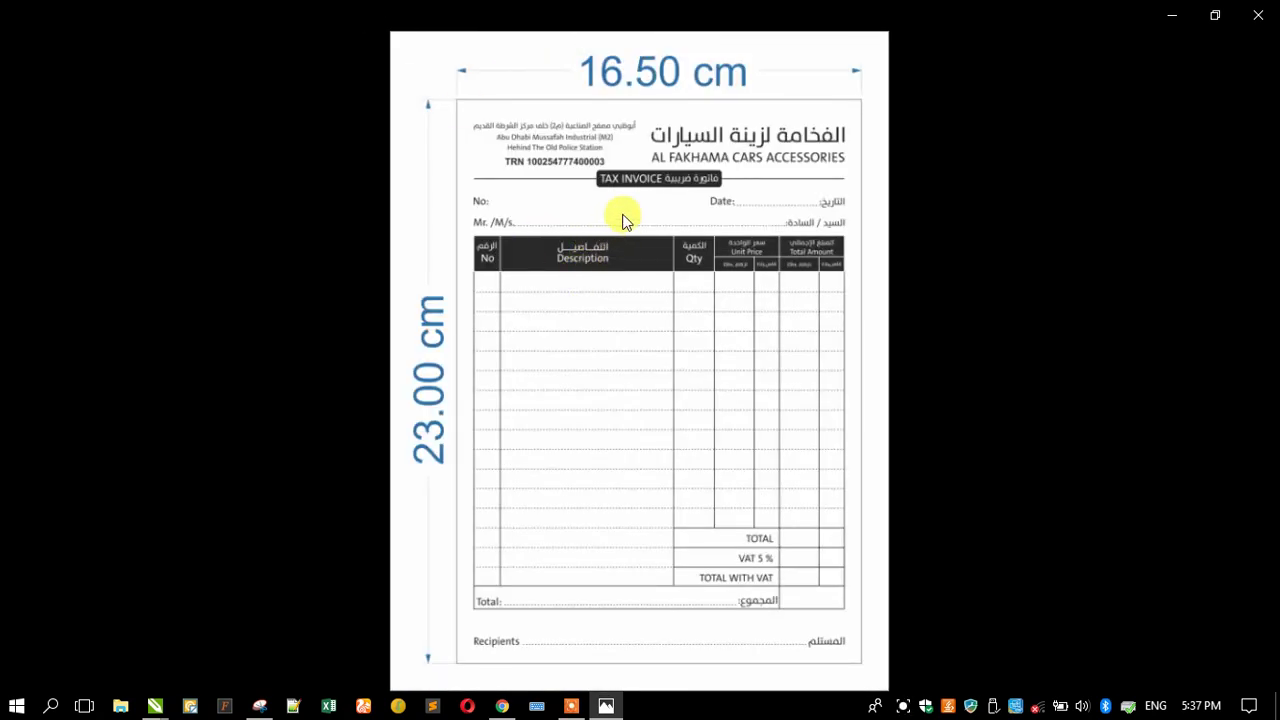
Step: Examine the exported invoice's header and table up close in Photos, and close the viewer
{"action": "scroll", "coordinate": [622, 225], "scroll_direction": "up", "scroll_amount": 3}
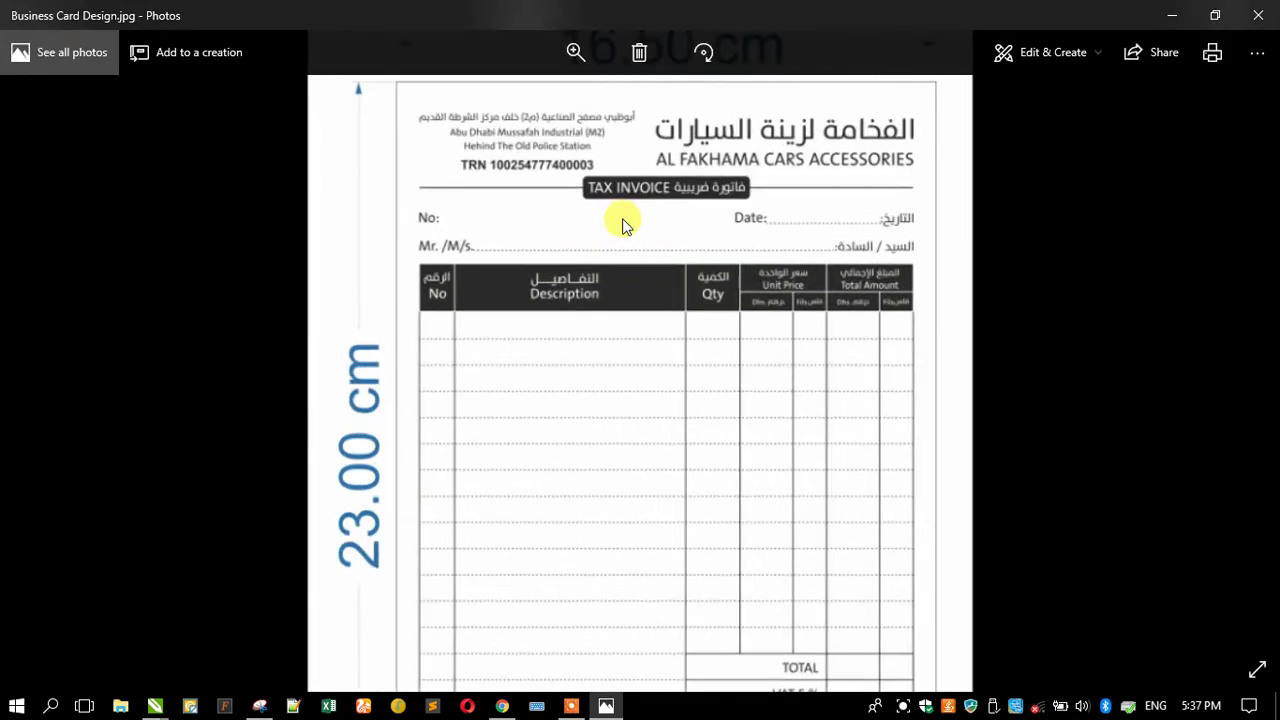
{"action": "scroll", "coordinate": [622, 225], "scroll_direction": "up", "scroll_amount": 1}
{"action": "scroll", "coordinate": [622, 225], "scroll_direction": "up", "scroll_amount": 2}
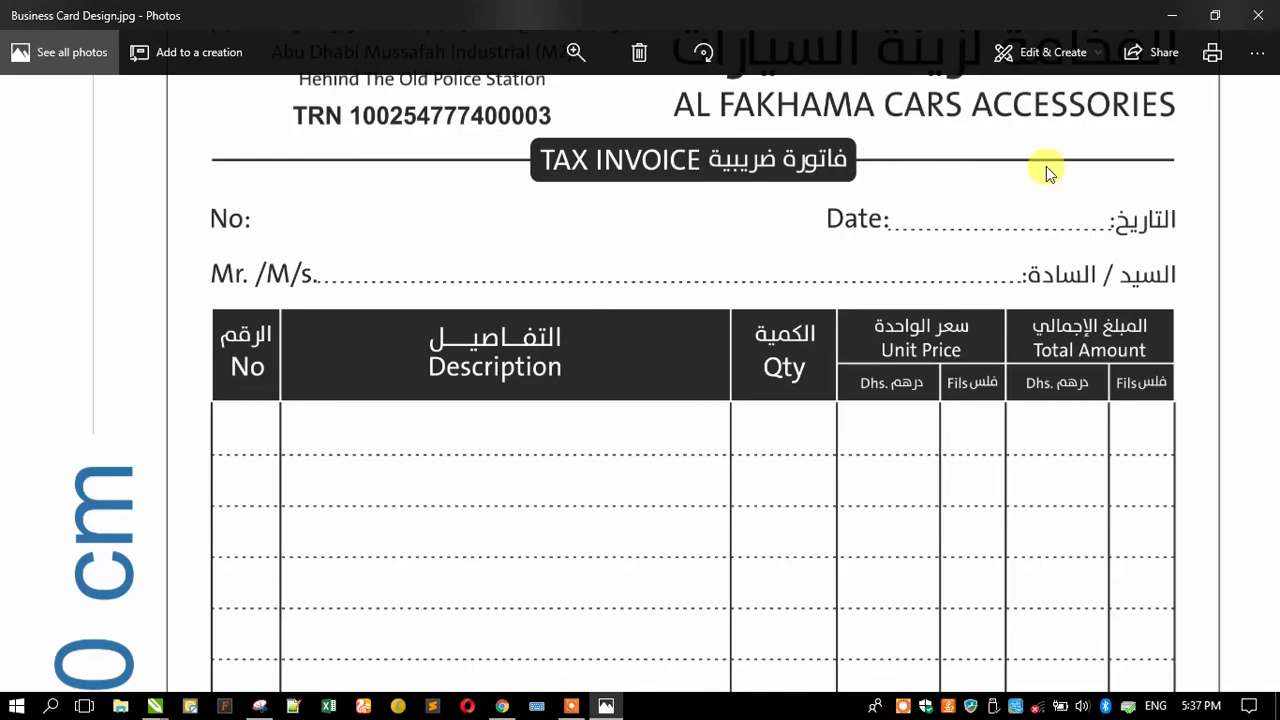
{"action": "key", "text": "alt+F4"}
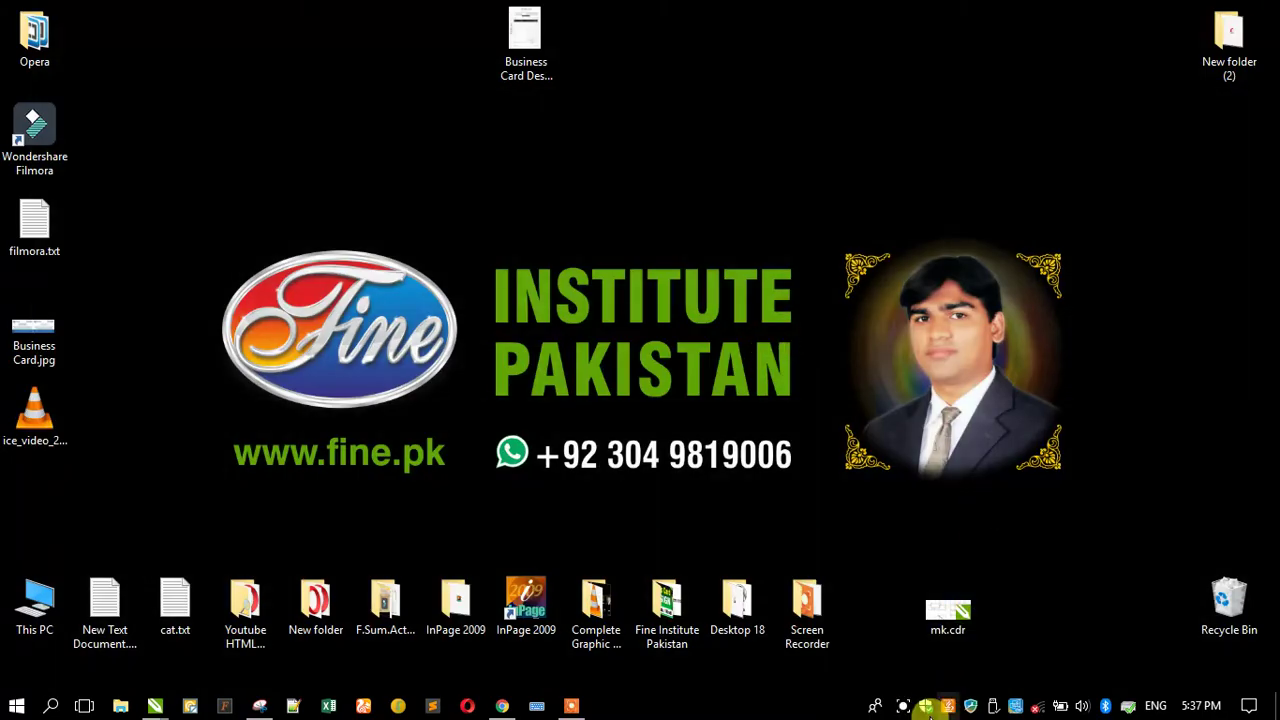